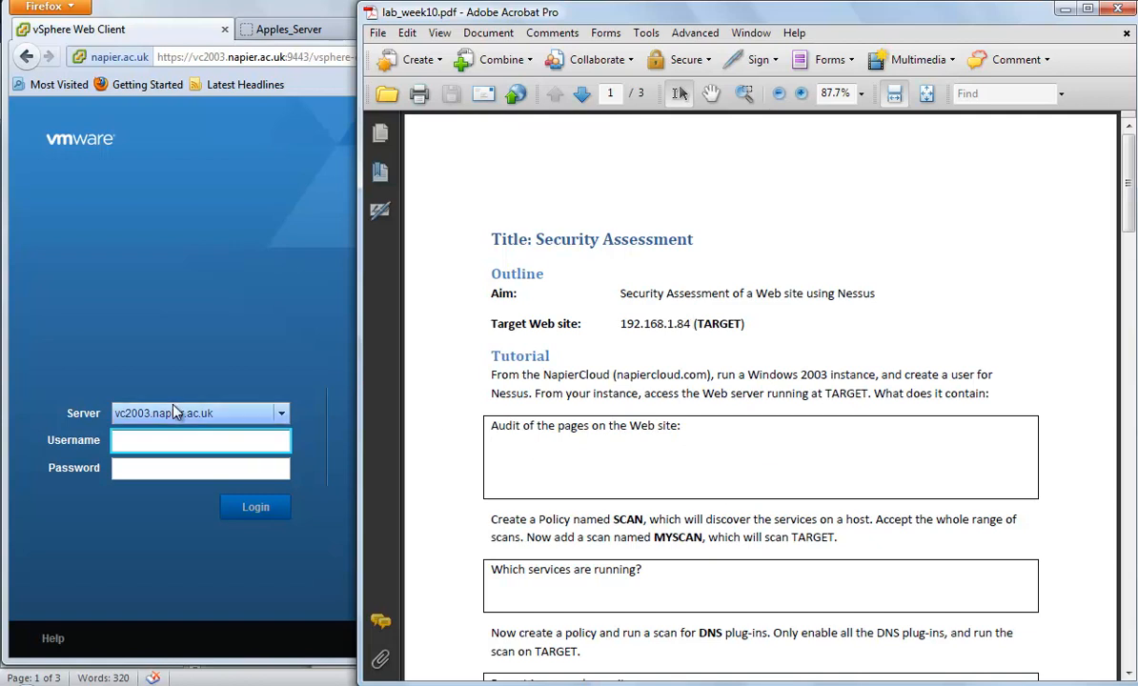
# Step: Sign in to vCenter with the lab domain account and password, then dismiss the Welcome overview
pyautogui.click(159, 440)
pyautogui.write('s')
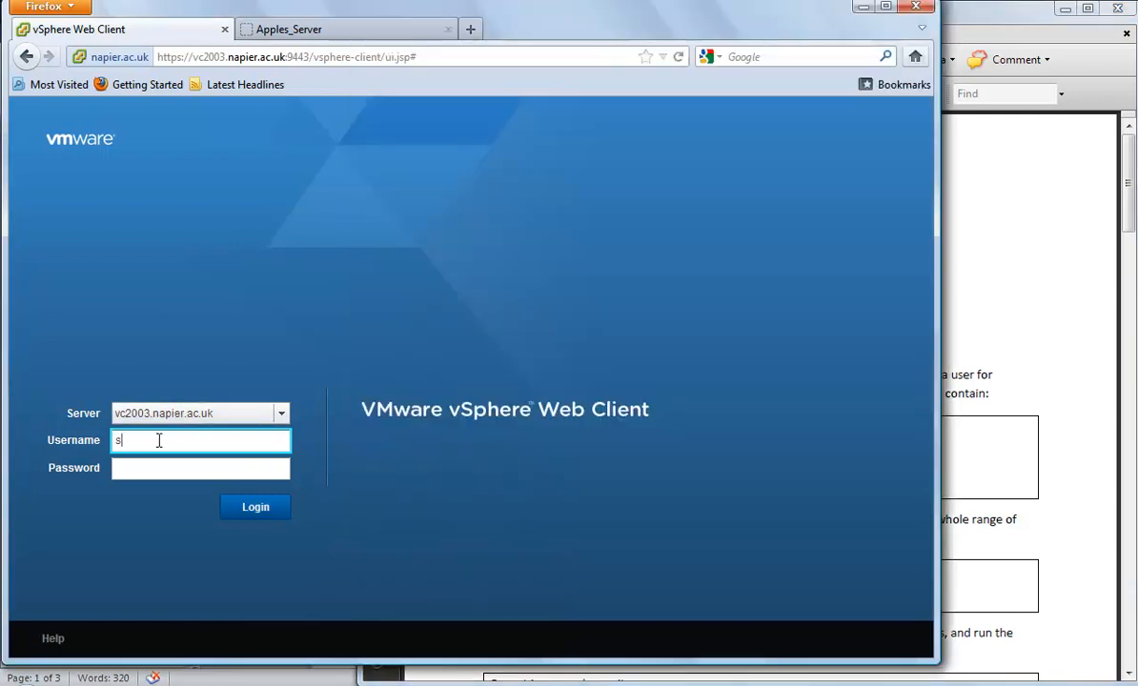
pyautogui.write('oclab\\buchanan')
pyautogui.press('Tab')
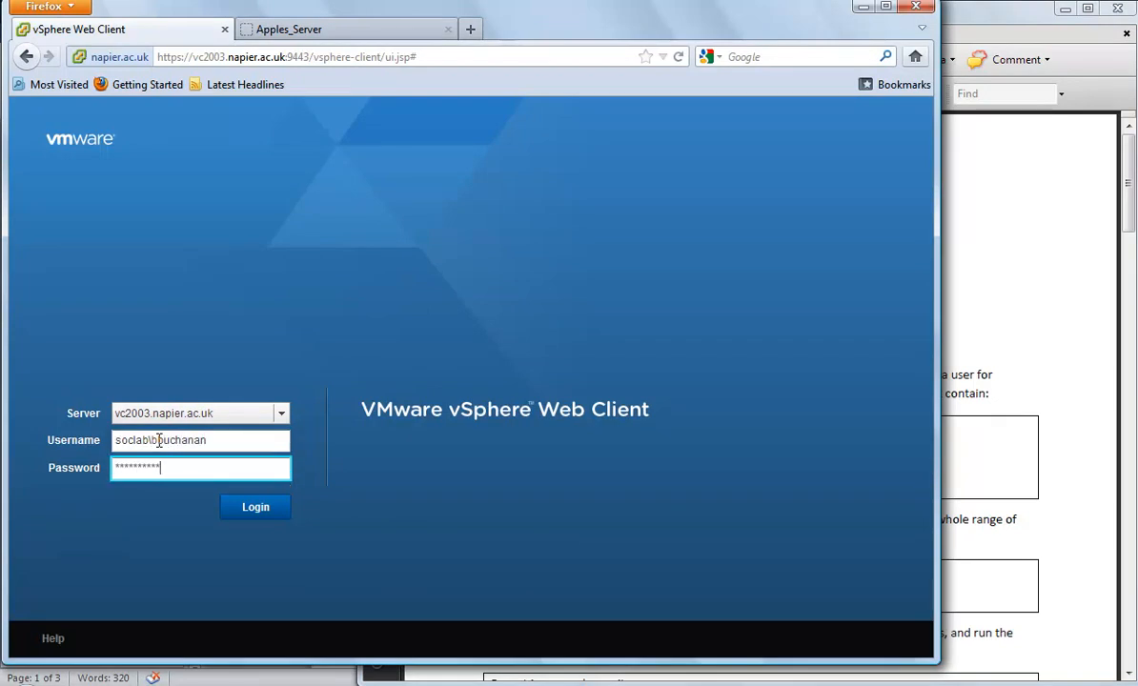
pyautogui.press('Return')
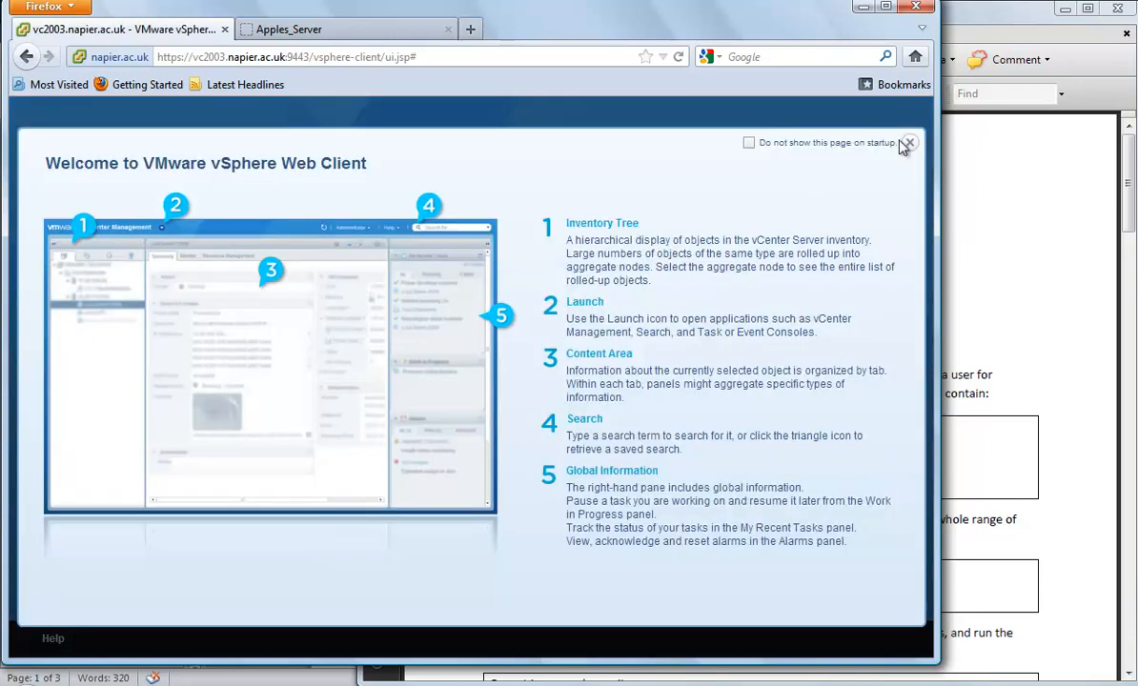
pyautogui.click(907, 143)
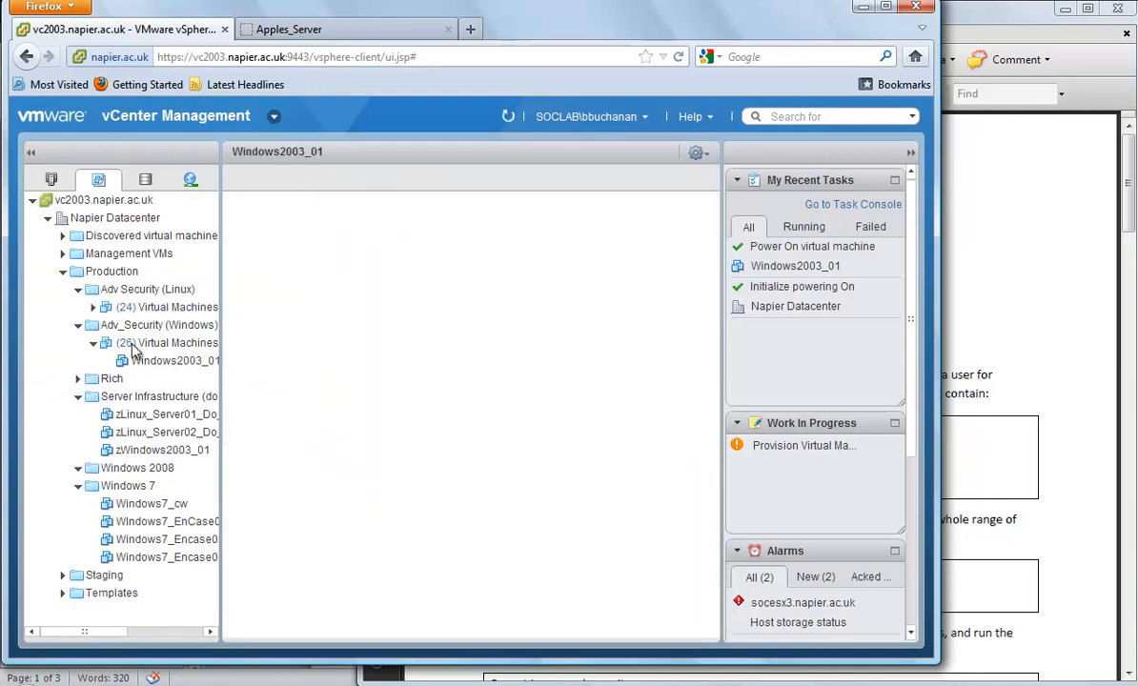
# Step: List the Adv_Security (Windows) virtual machines and open the Windows2003_01 summary page
pyautogui.click(164, 342)
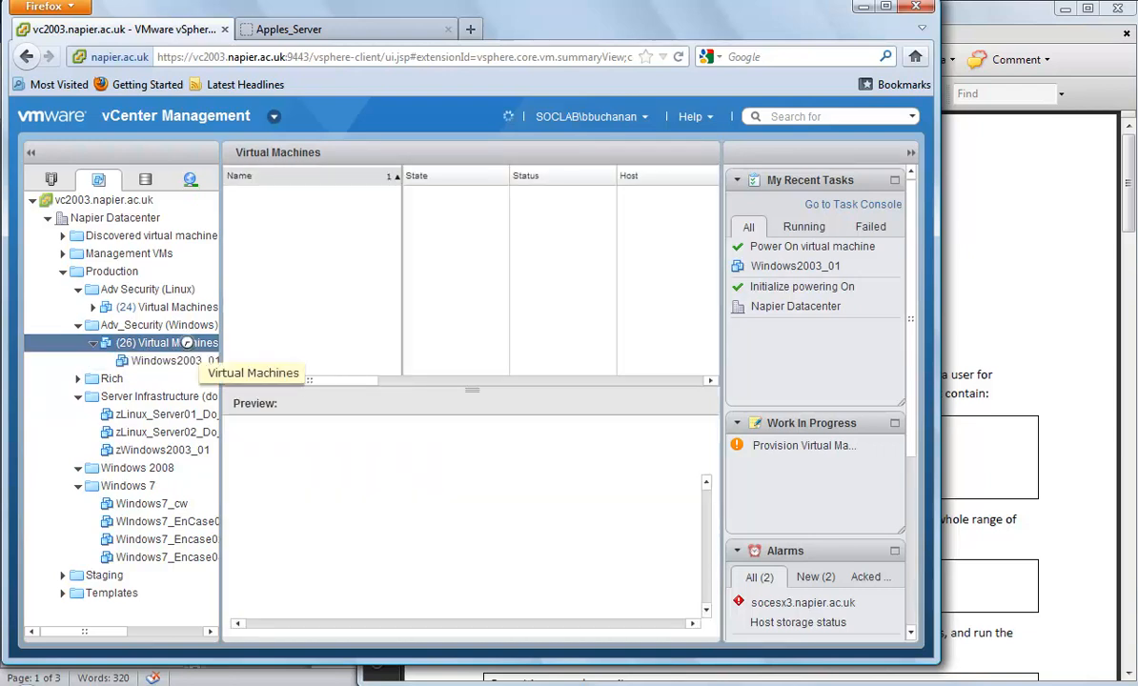
pyautogui.click(298, 260)
pyautogui.click(321, 240)
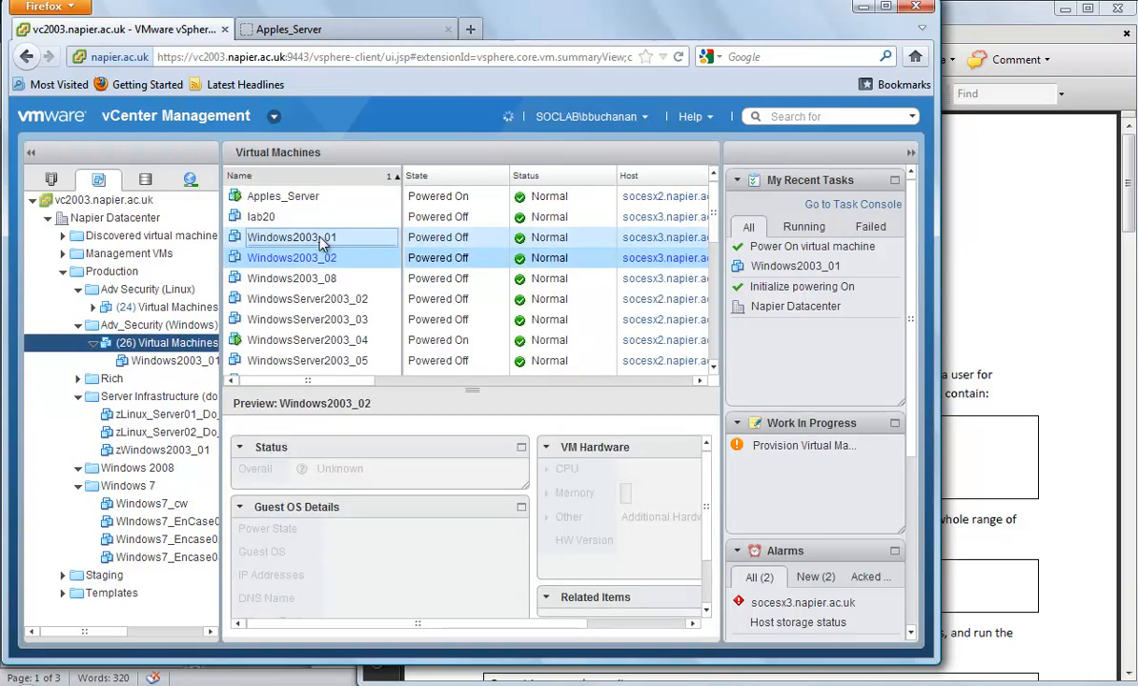
pyautogui.click(322, 240)
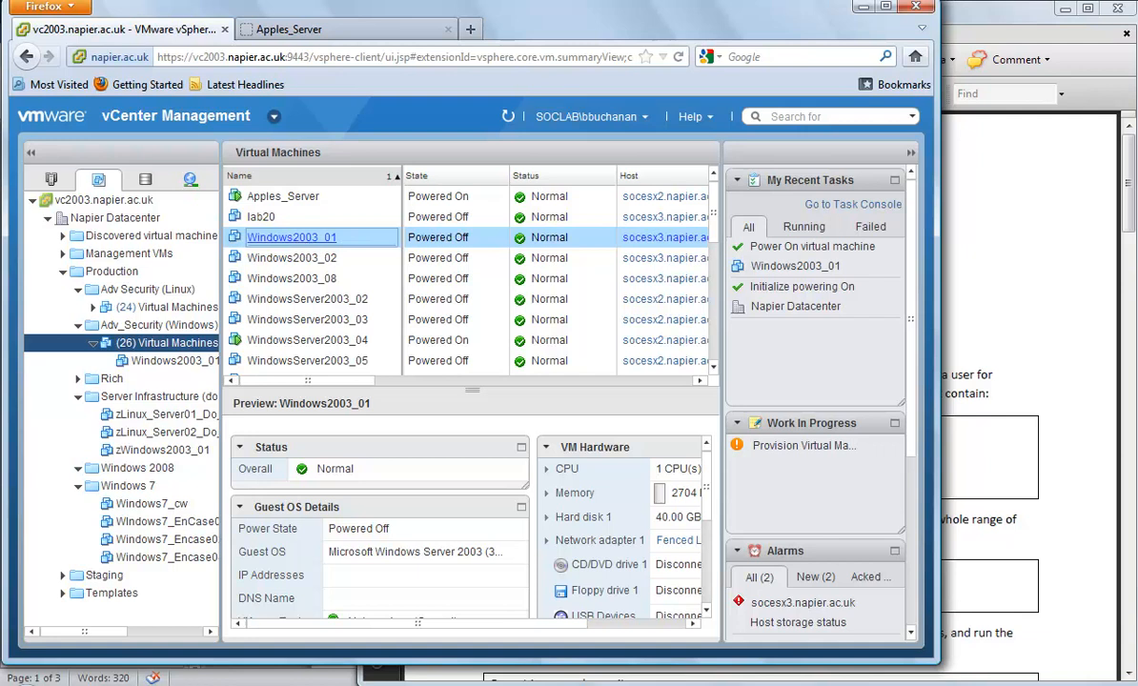
pyautogui.click(289, 236)
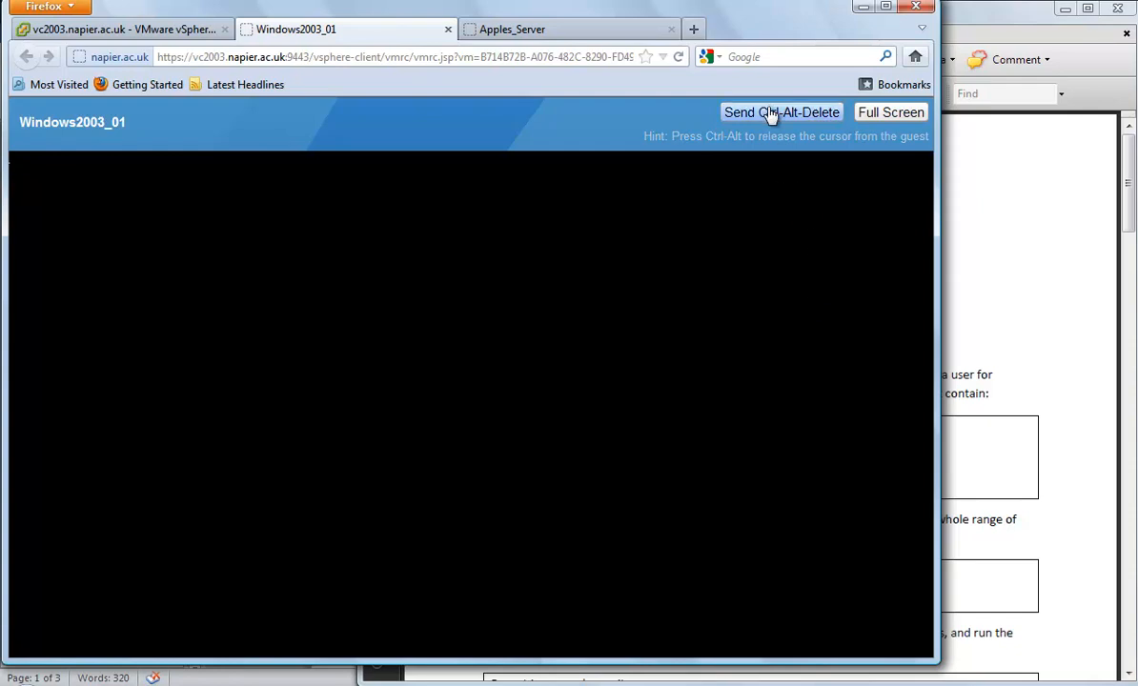
# Step: Dismiss the duplicate network name error and log on to the Windows 2003 guest as Administrator
pyautogui.click(772, 115)
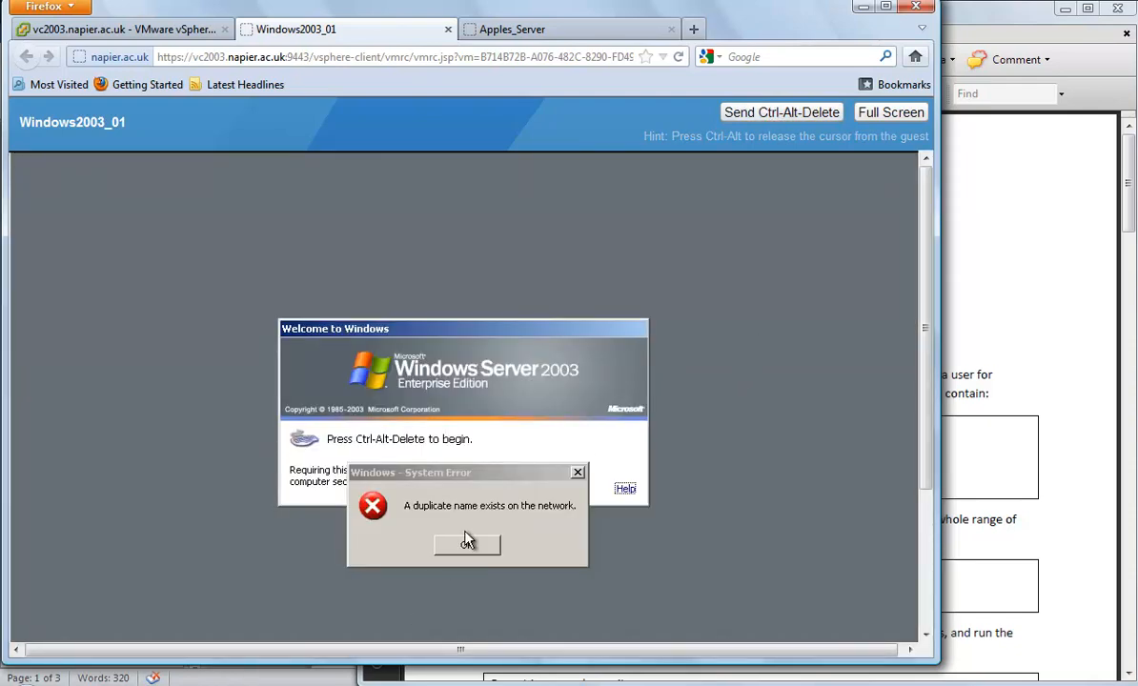
pyautogui.click(467, 541)
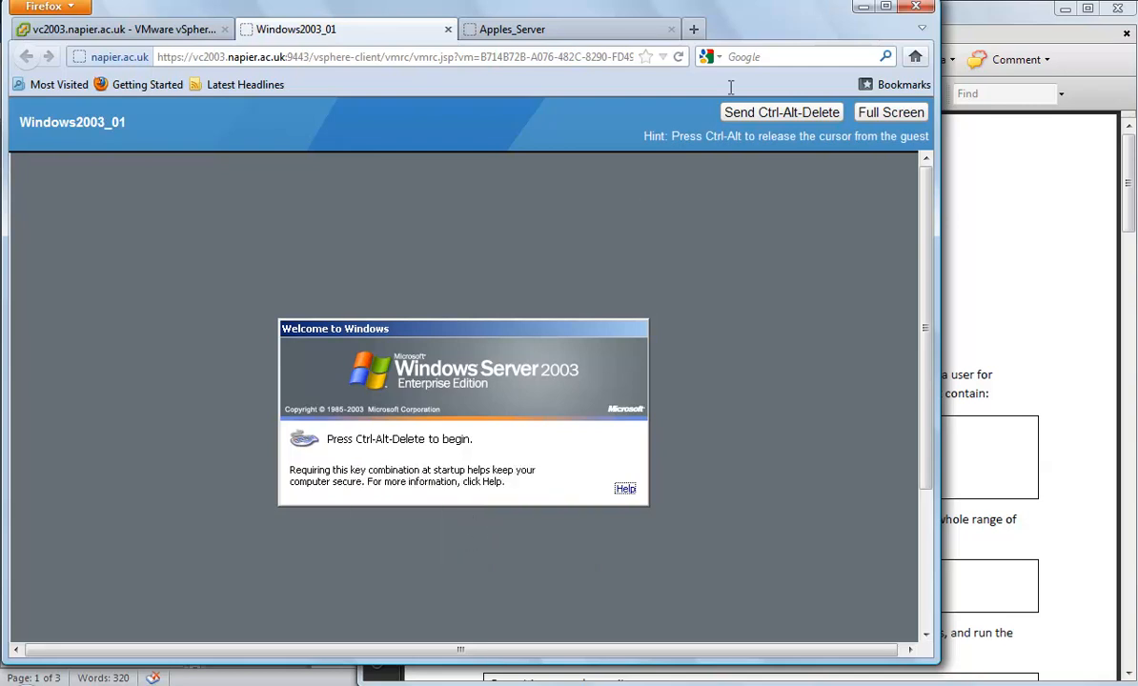
pyautogui.click(770, 115)
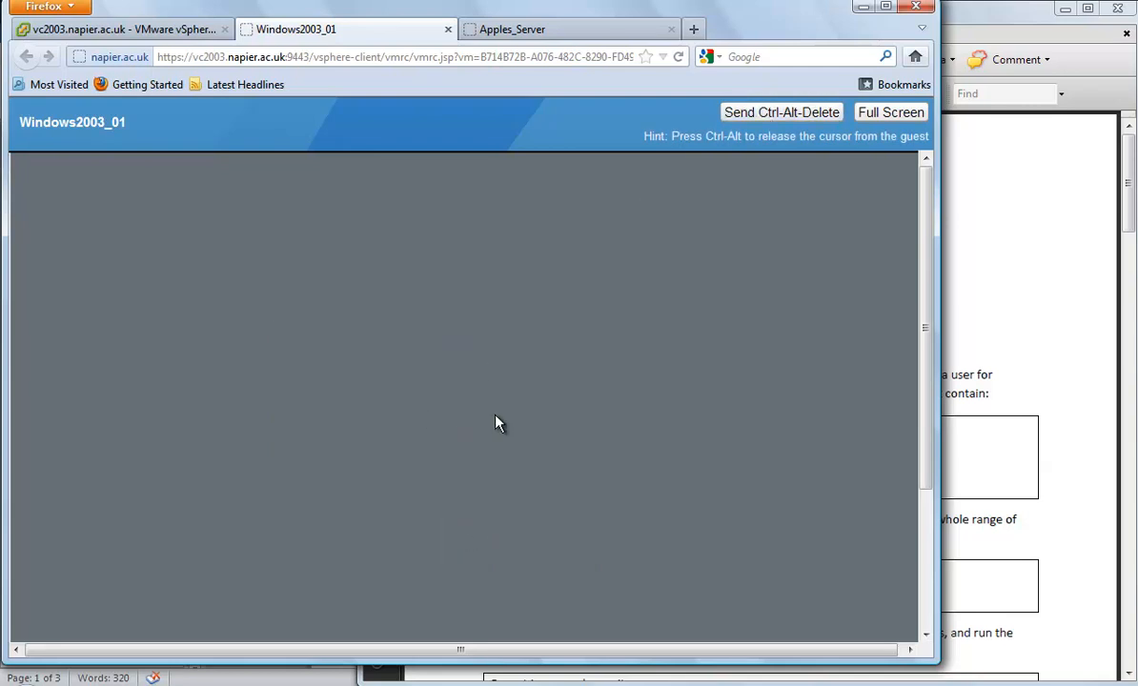
pyautogui.write('password')
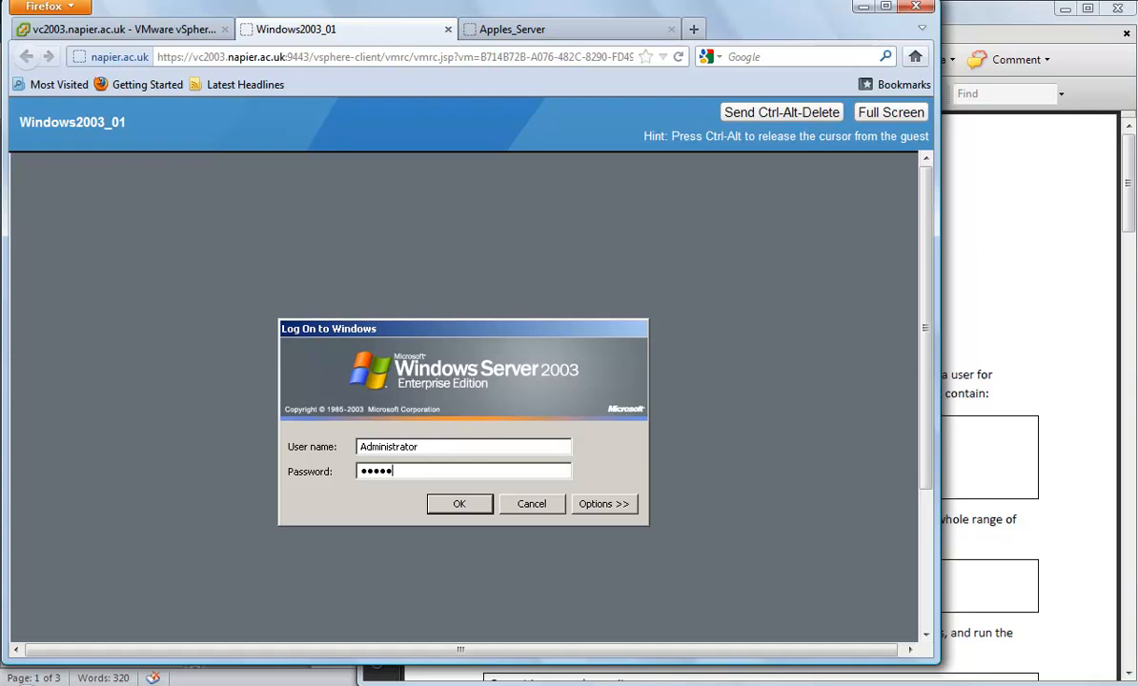
pyautogui.press('Return')
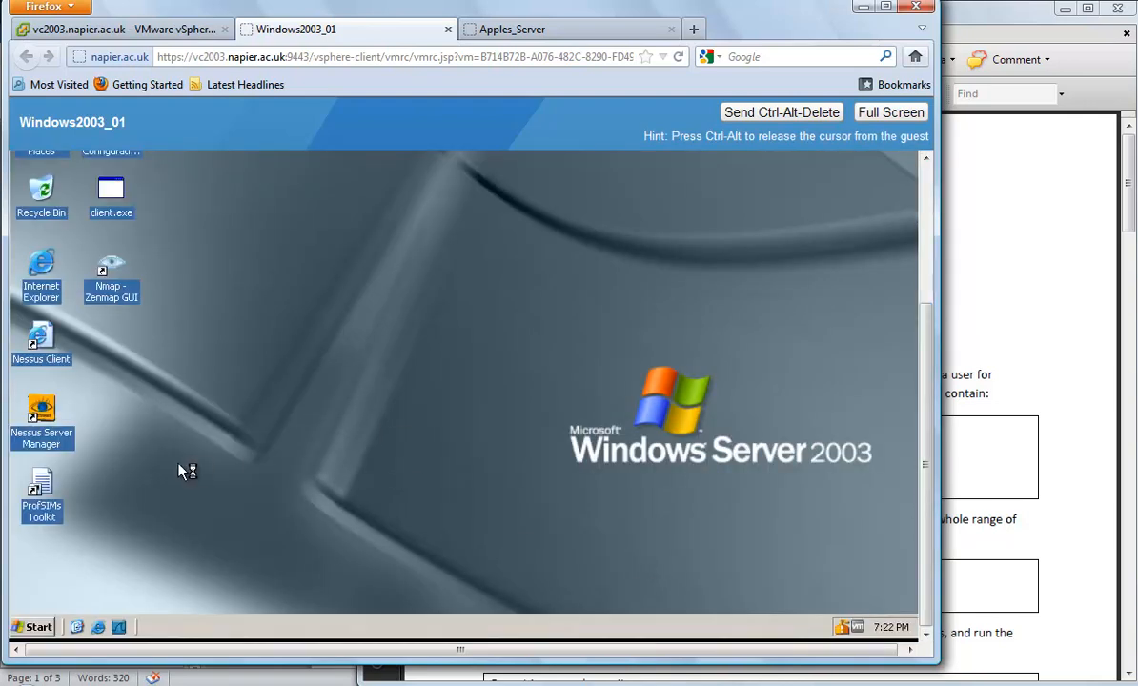
# Step: Open a Command Prompt from Start > Run and display the guest's ipconfig output
pyautogui.click(38, 627)
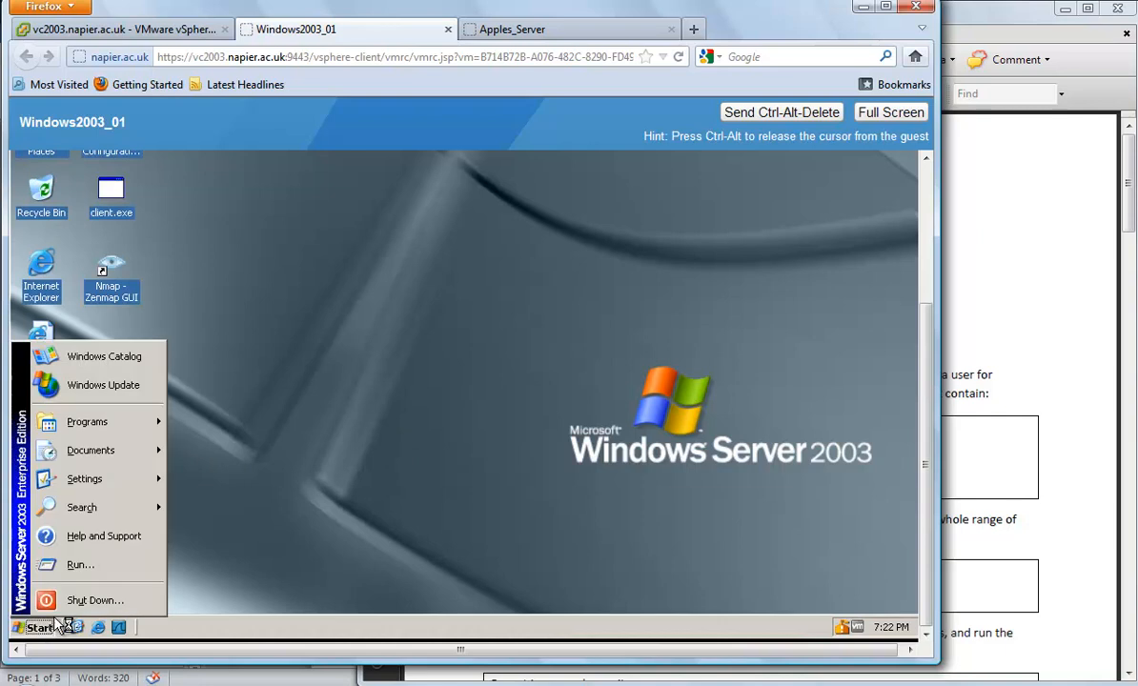
pyautogui.click(85, 557)
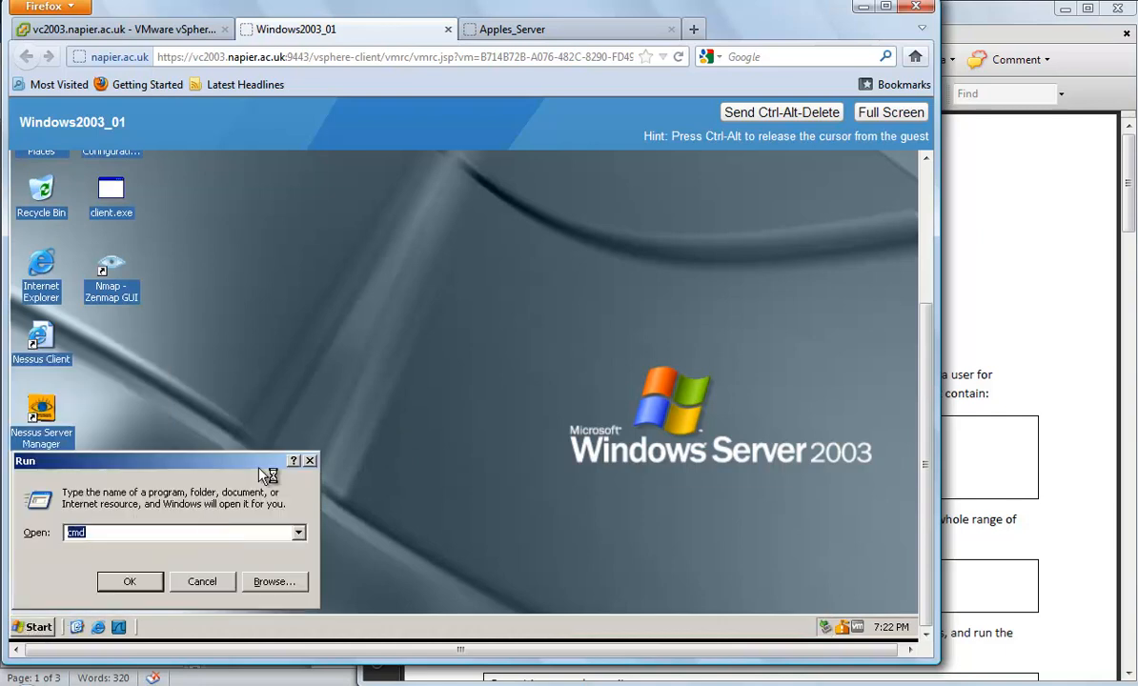
pyautogui.press('Return')
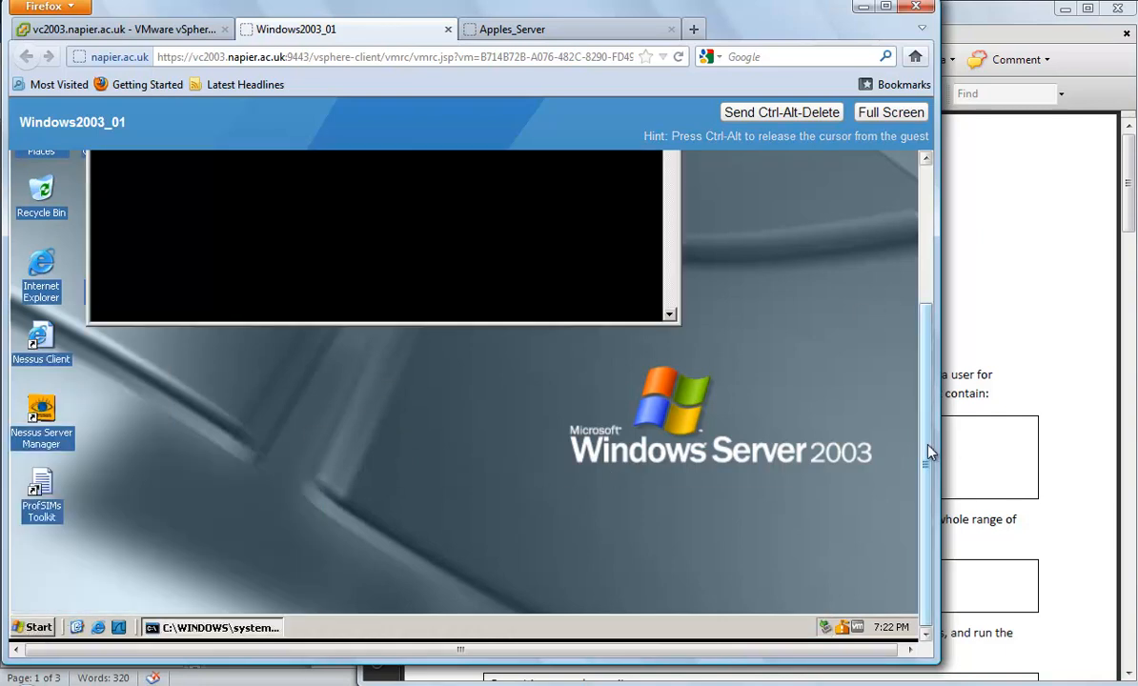
pyautogui.moveTo(930, 451); pyautogui.dragTo(925, 317)
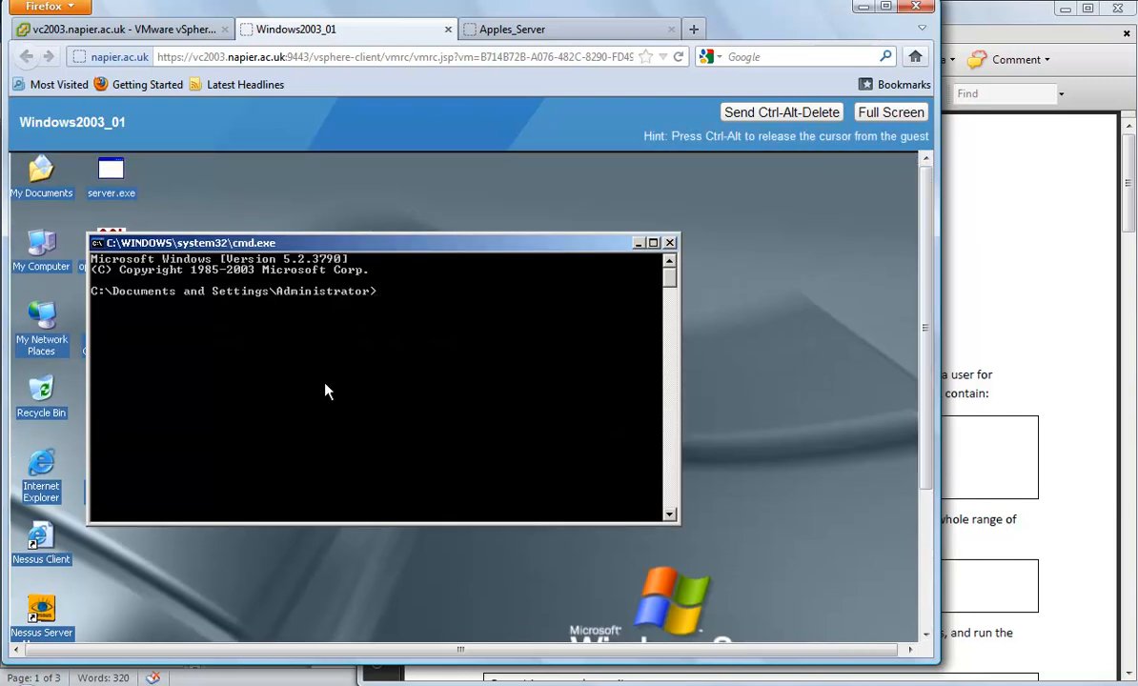
pyautogui.write('ping')
pyautogui.press('BackSpace')
pyautogui.press('BackSpace')
pyautogui.press('BackSpace')
pyautogui.press('BackSpace')
pyautogui.write('ipconfig')
pyautogui.press('Return')
# Step: Ping target 192.168.1.84, stop it with Ctrl+C, then start Internet Explorer
pyautogui.write('ping 192.168.1.')
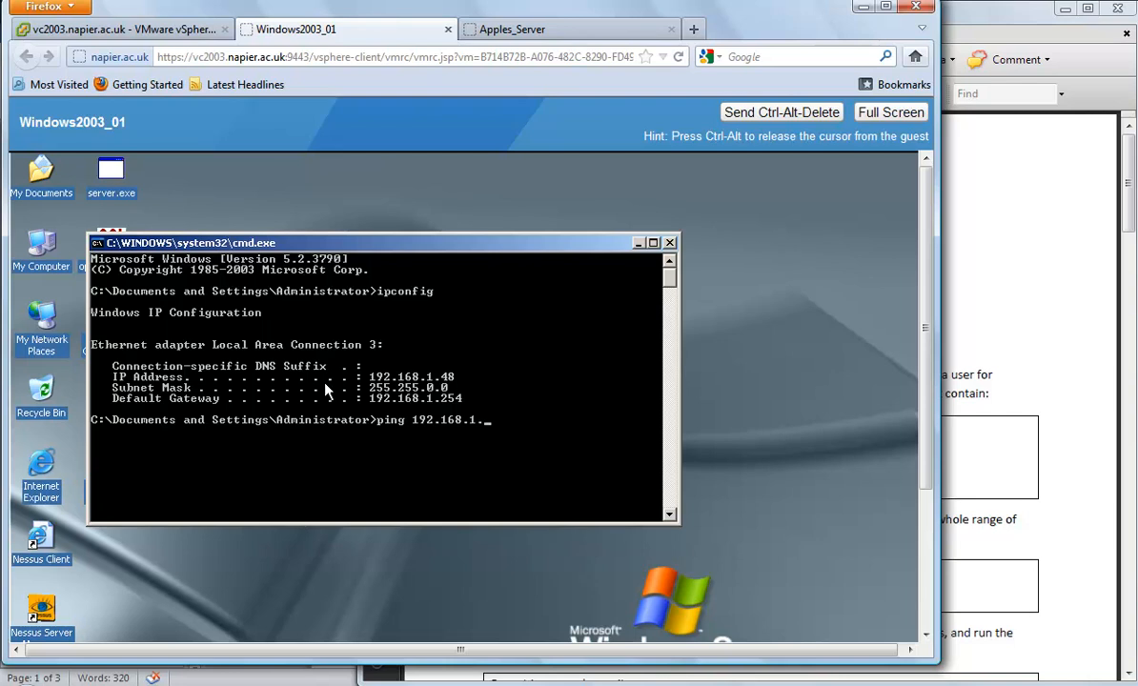
pyautogui.click(982, 382)
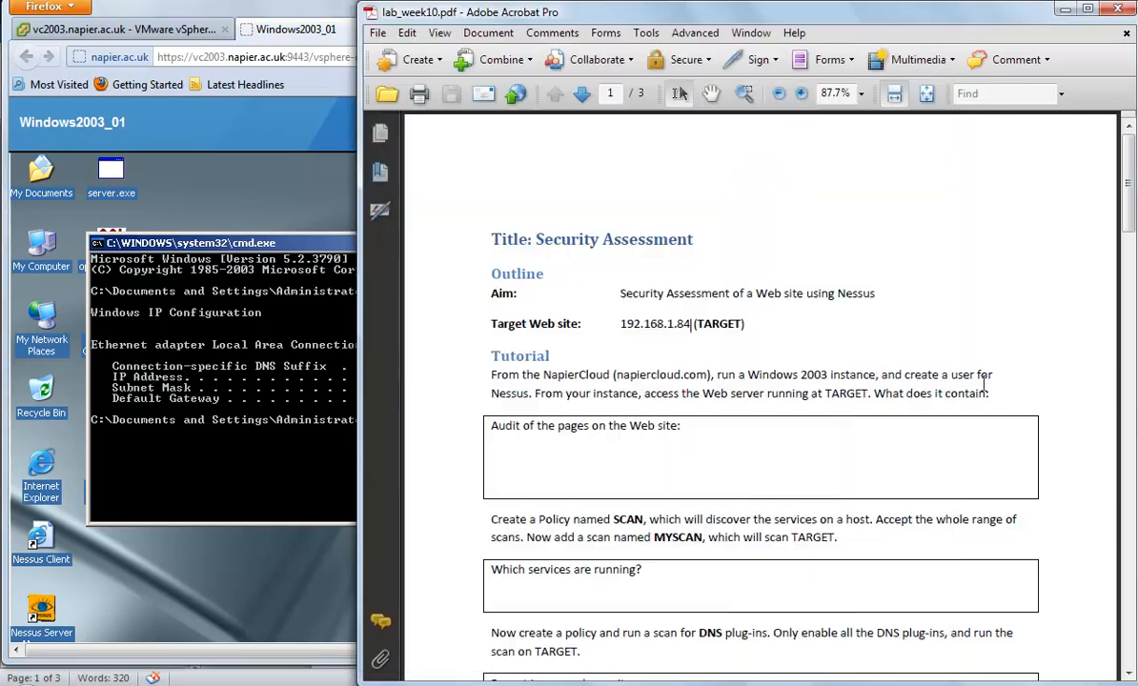
pyautogui.click(238, 421)
pyautogui.write('84')
pyautogui.press('Return')
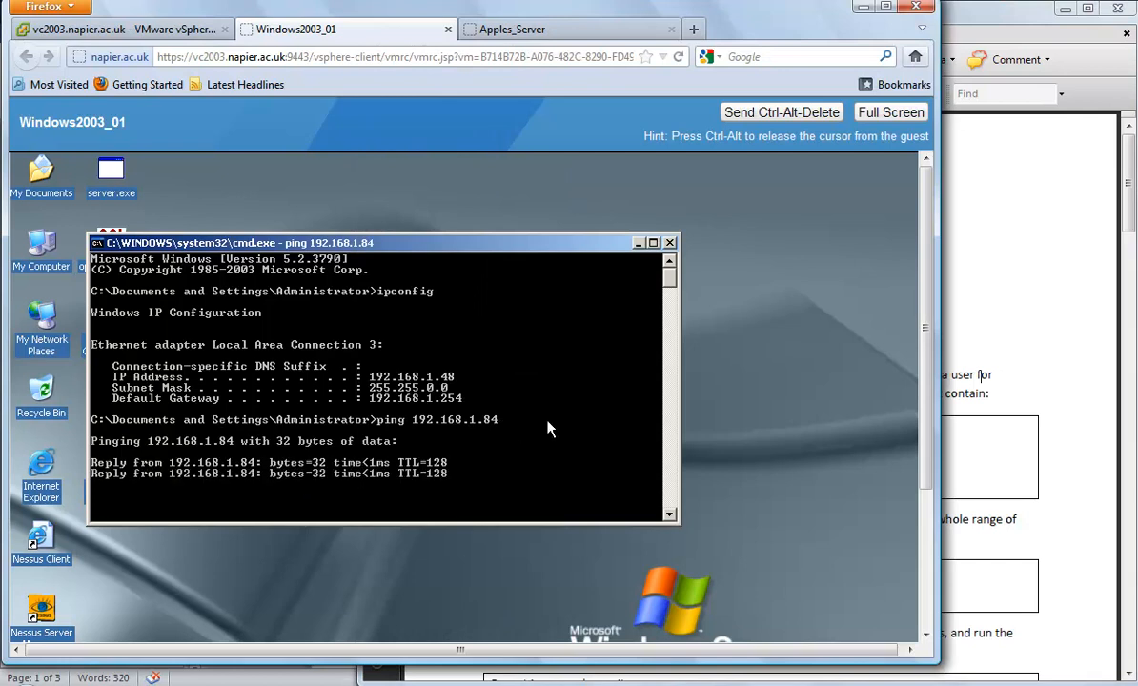
pyautogui.hotkey('ctrl', 'c')
pyautogui.scroll(-3, 886, 493)
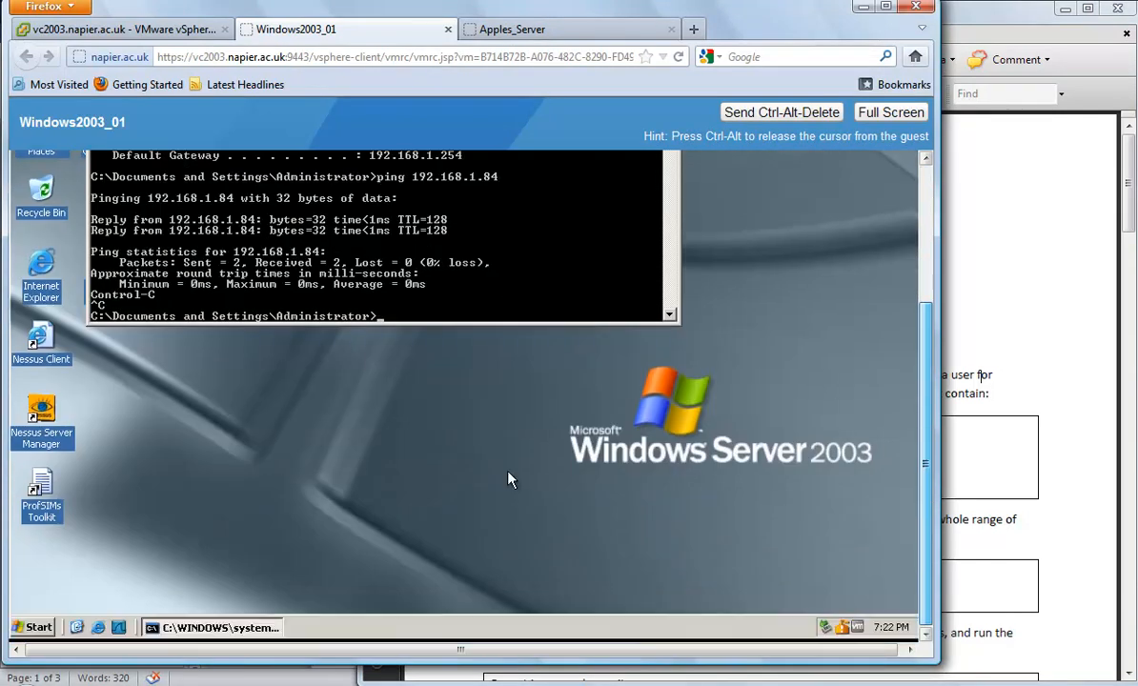
pyautogui.click(99, 628)
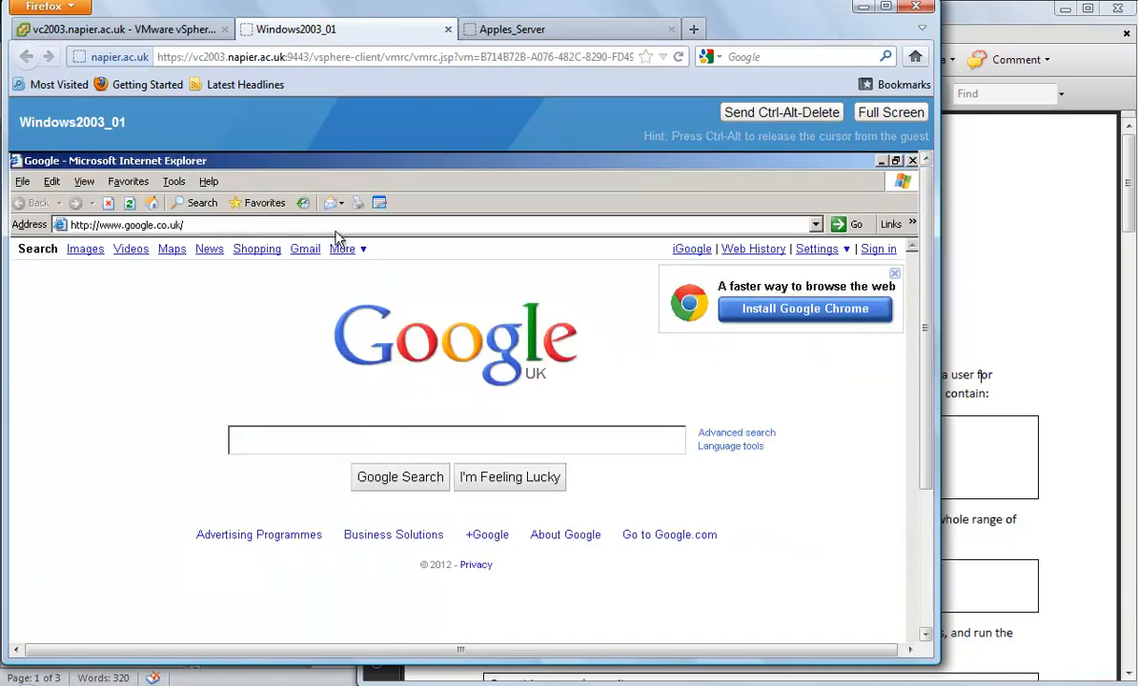
# Step: Browse the Apples 4 U Direct site at 192.168.1.84, declining apples.pdf, then view How we grow them
pyautogui.click(265, 225)
pyautogui.write('192.168.1.')
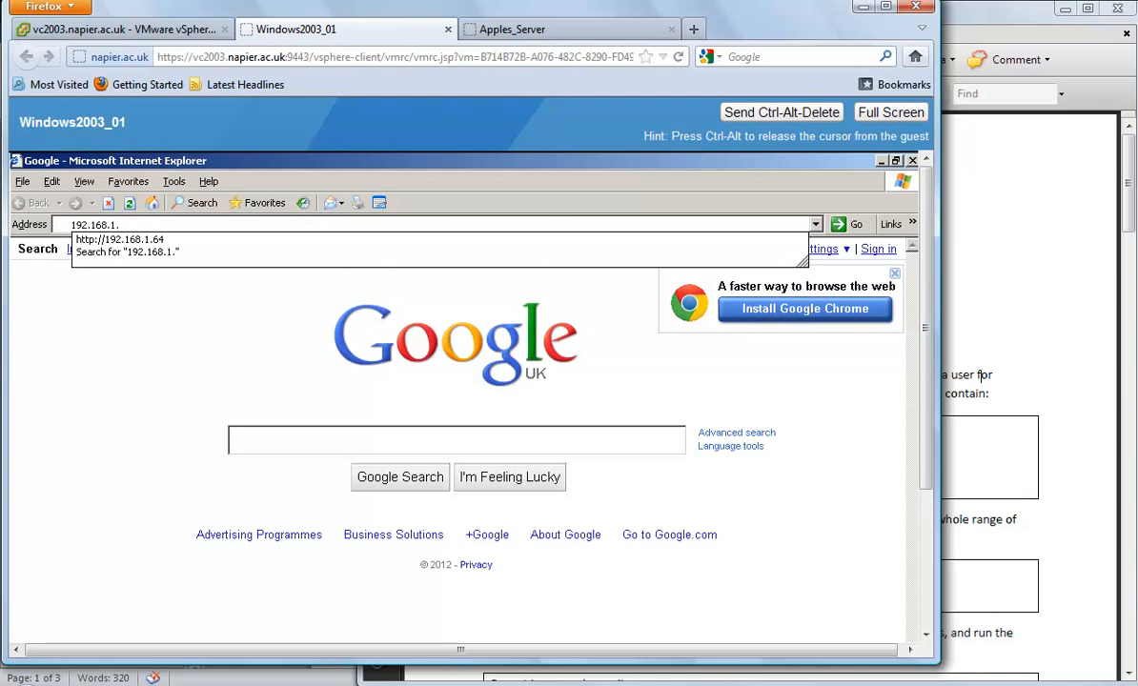
pyautogui.write('84')
pyautogui.press('Return')
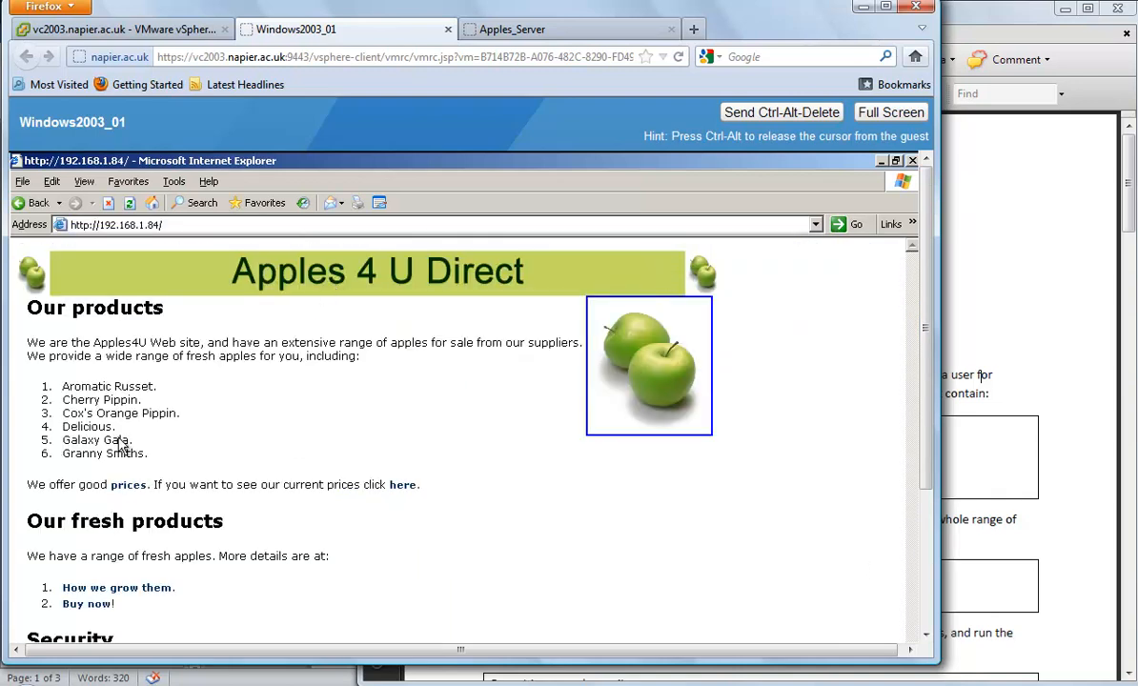
pyautogui.click(130, 488)
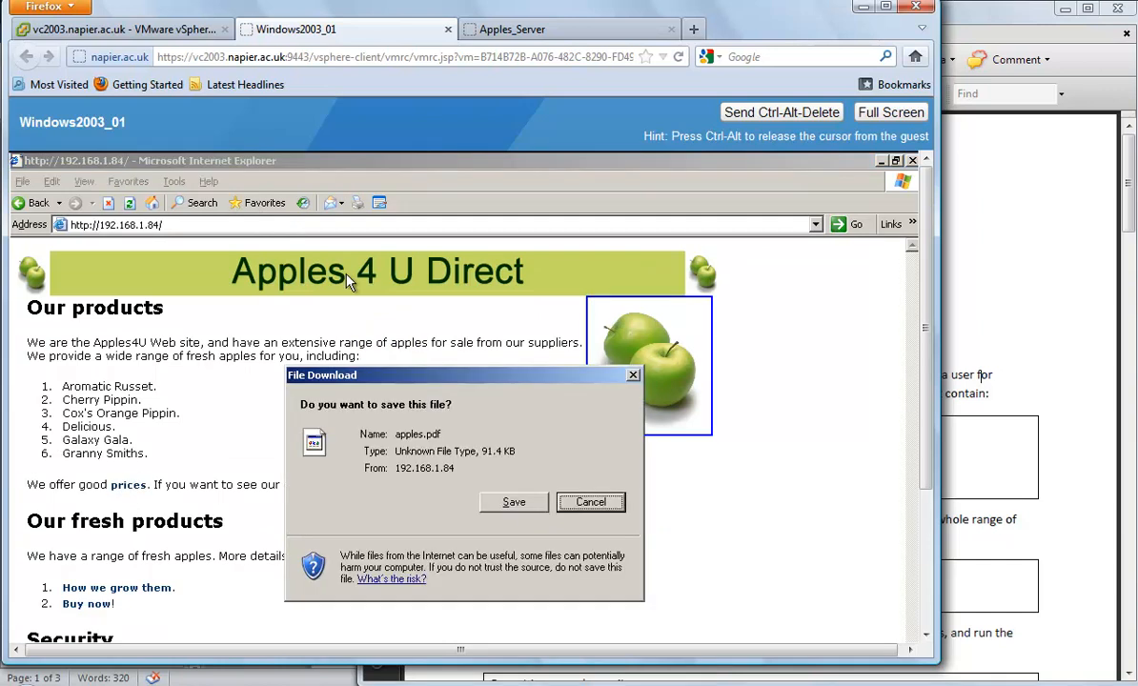
pyautogui.click(590, 501)
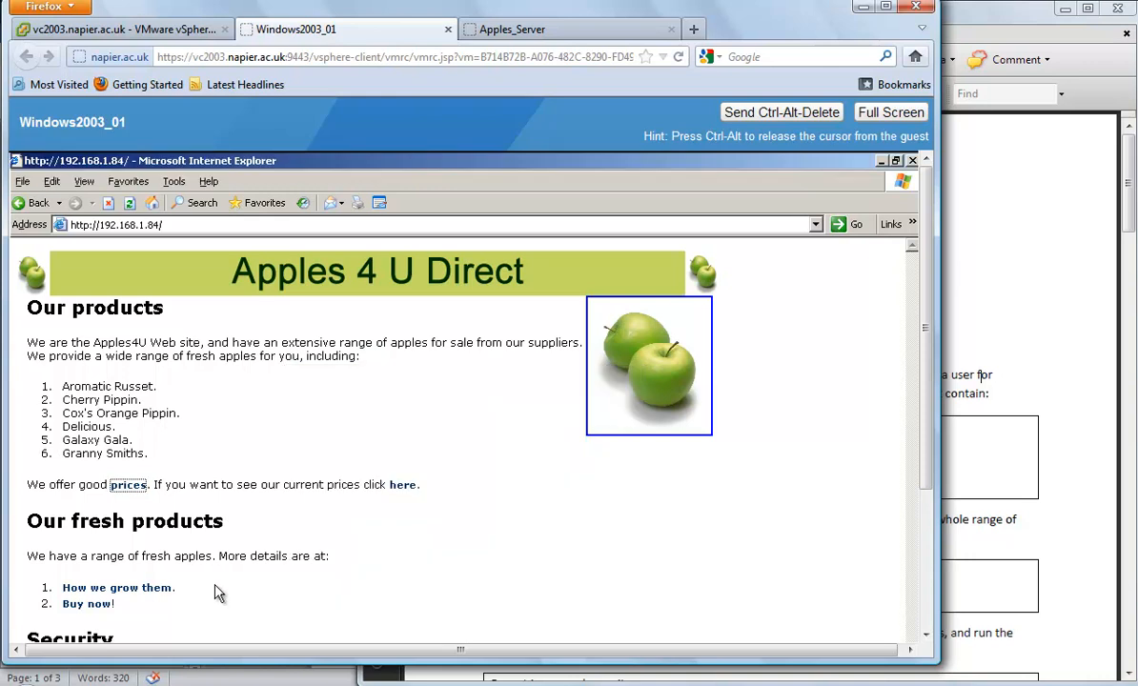
pyautogui.click(155, 588)
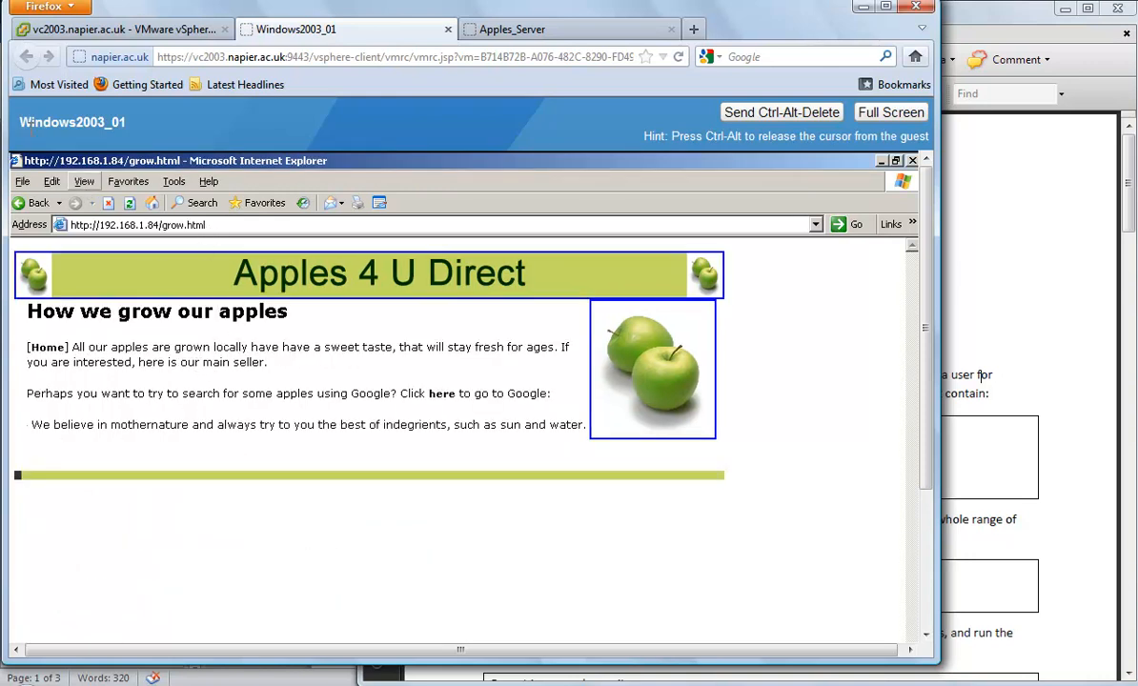
pyautogui.doubleClick(16, 161)
pyautogui.click(997, 389)
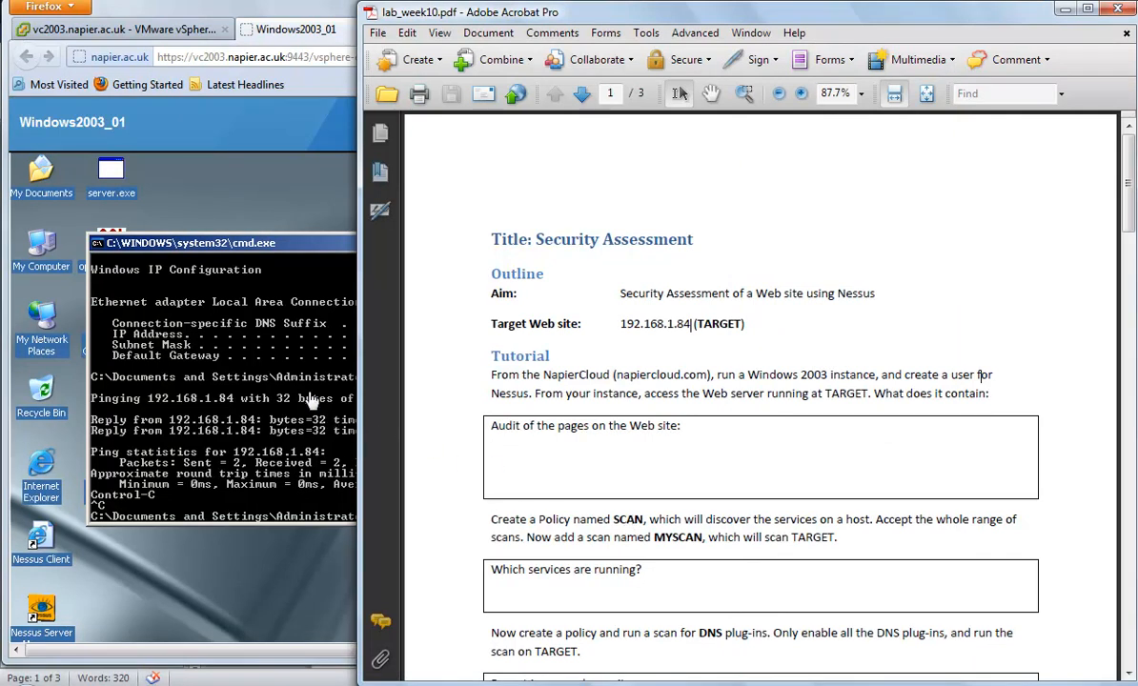
# Step: Run nmap 192.168.1.84, review its open ports such as 3389, then launch Nessus Server Manager
pyautogui.click(276, 368)
pyautogui.write('nmap 192.168.')
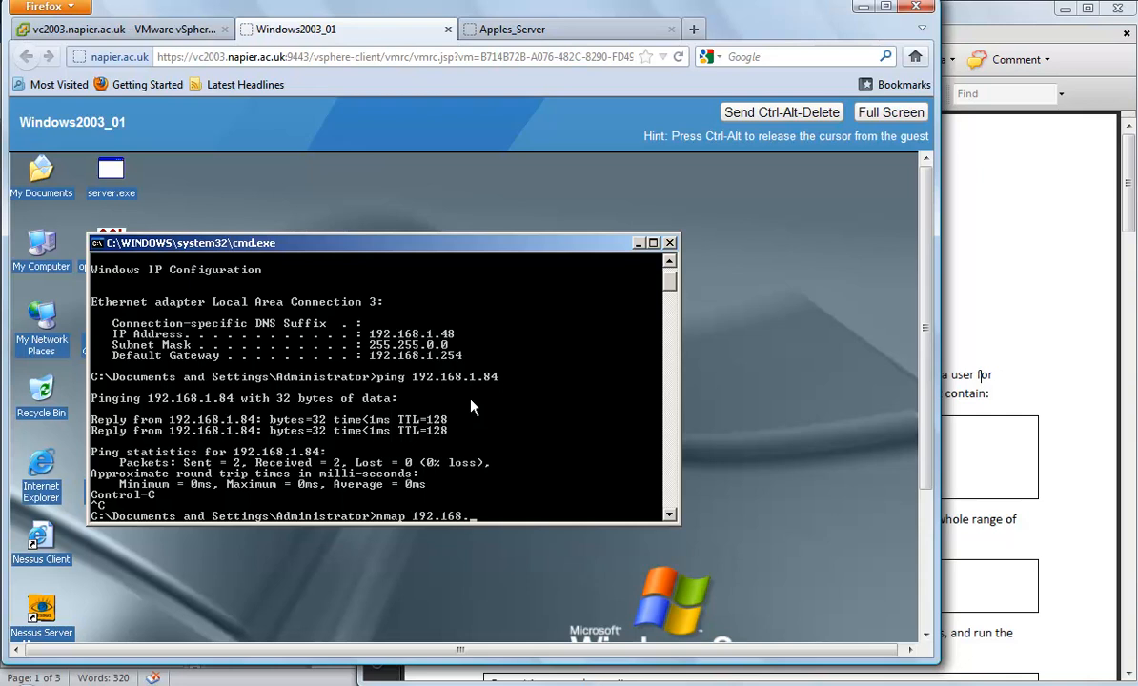
pyautogui.write('1.84')
pyautogui.click(990, 392)
pyautogui.click(264, 391)
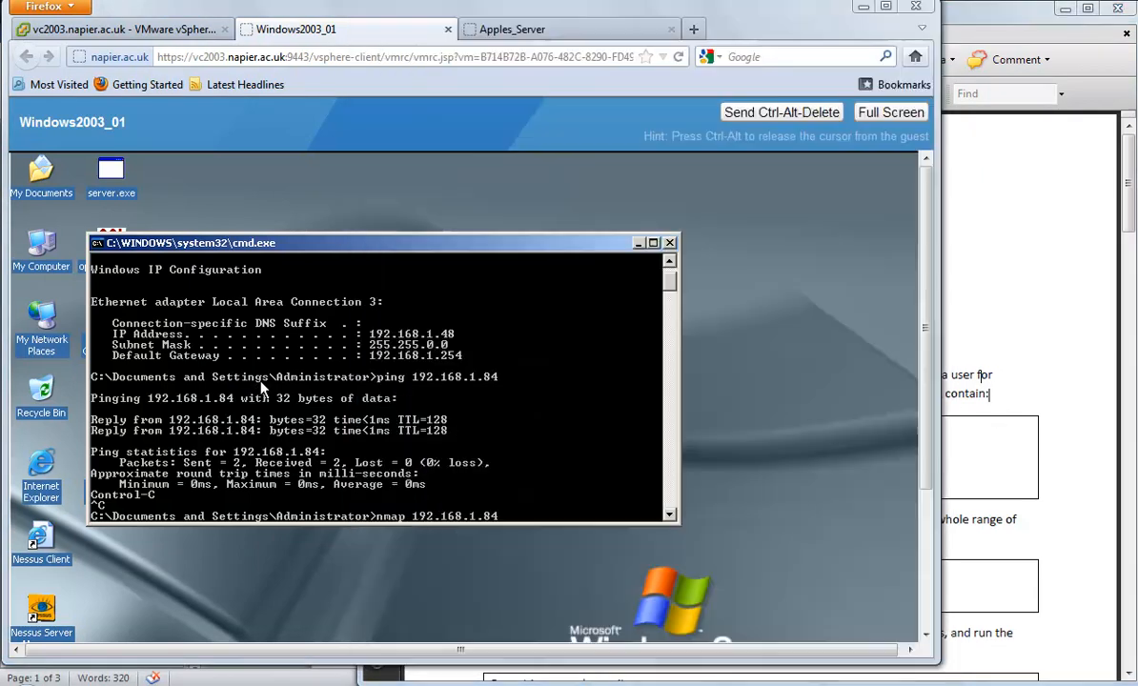
pyautogui.write('4')
pyautogui.press('Return')
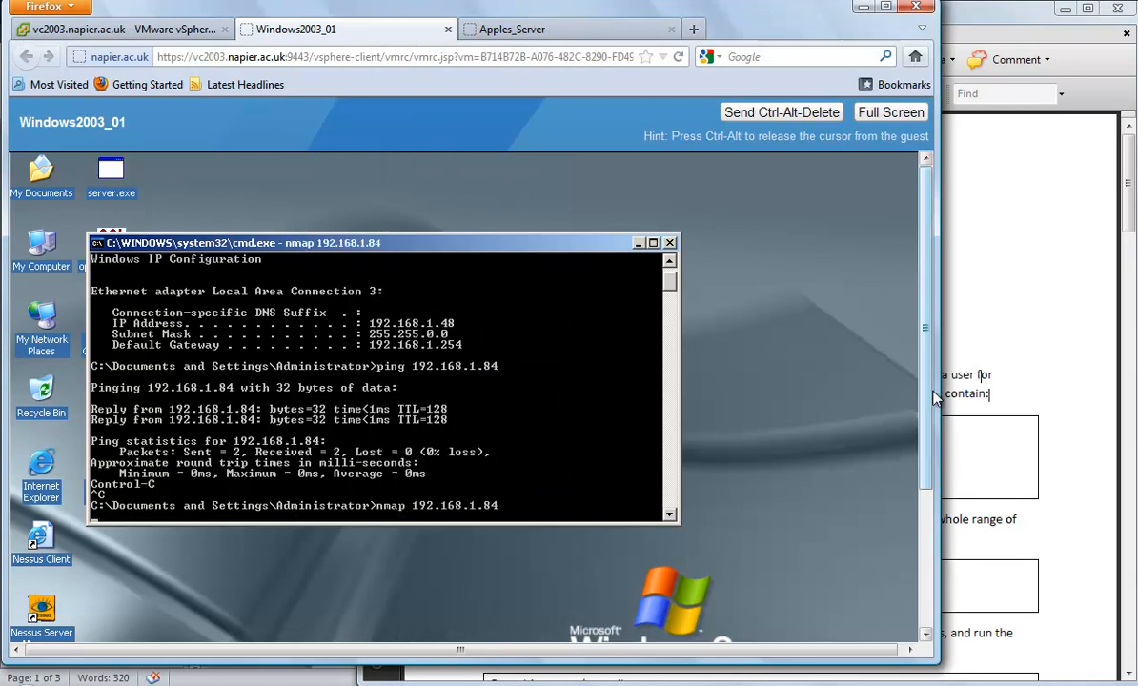
pyautogui.scroll(-3, 858, 455)
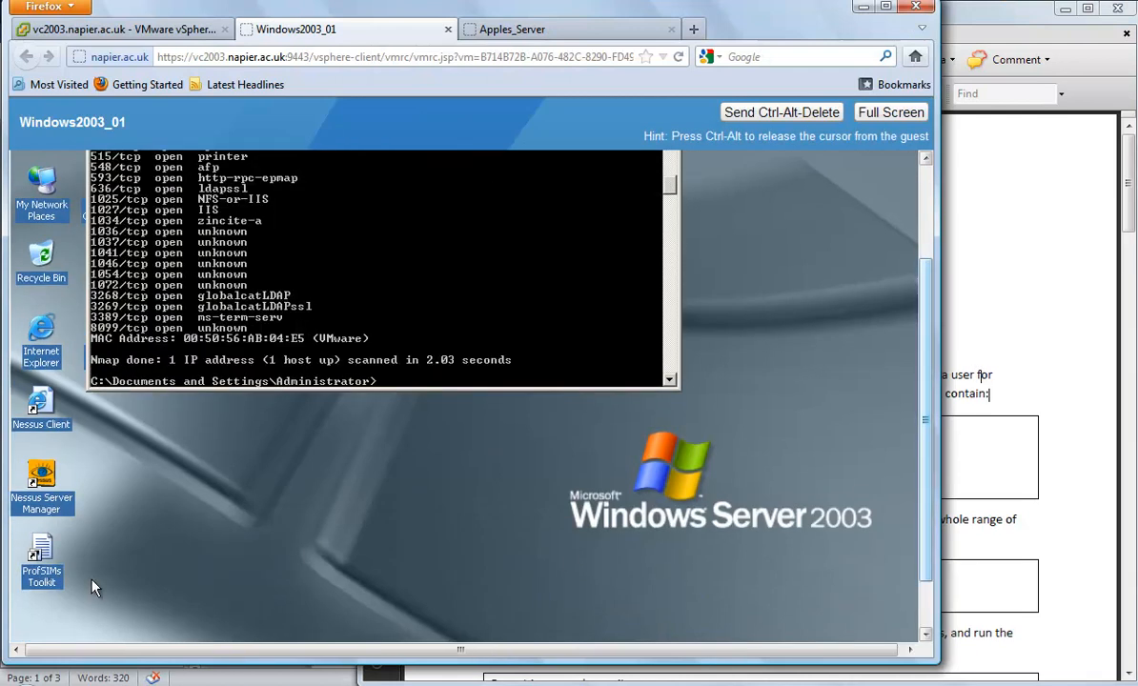
pyautogui.moveTo(930, 477); pyautogui.dragTo(195, 508)
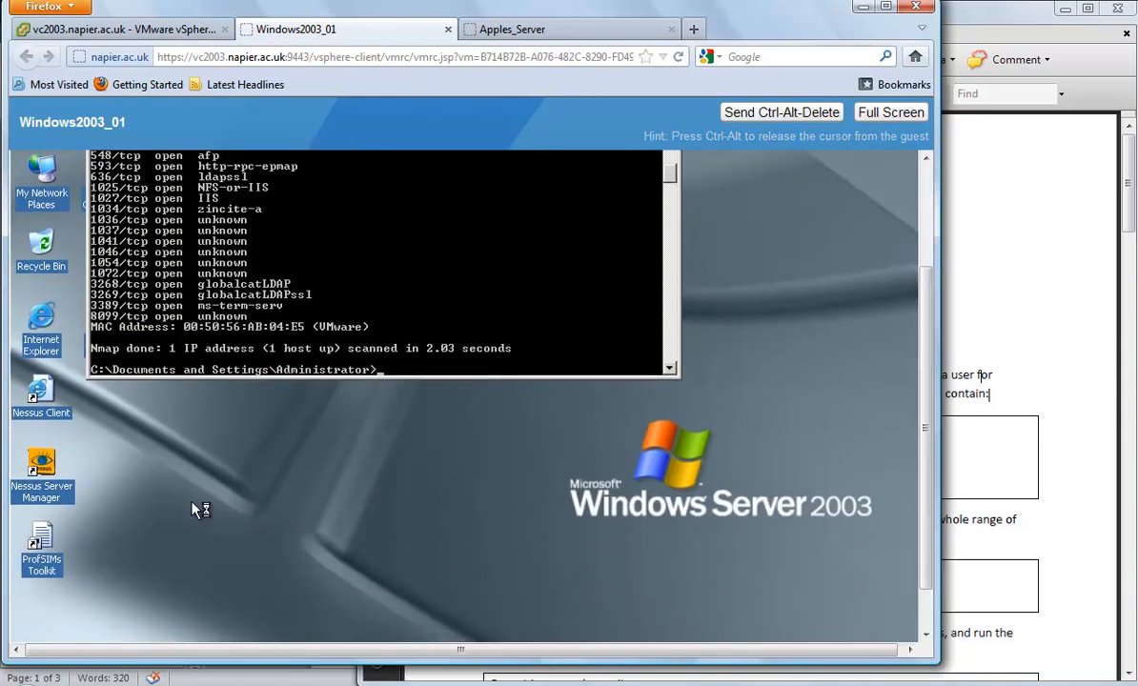
pyautogui.doubleClick(38, 484)
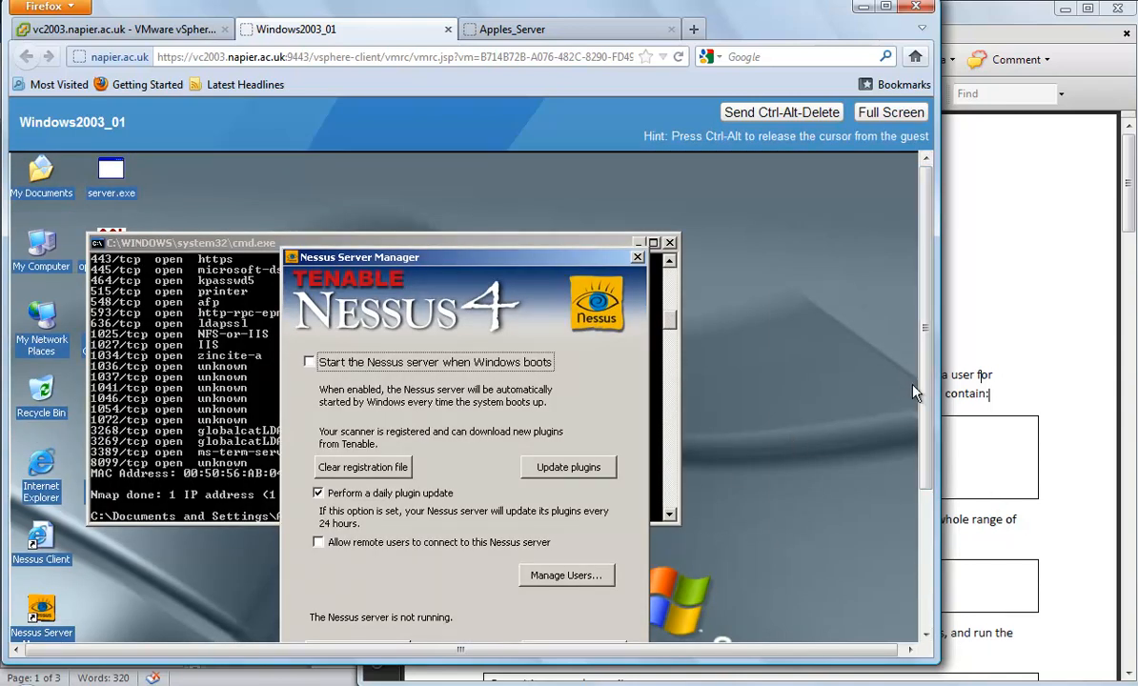
# Step: Start the Nessus server and save a new Nessus user account
pyautogui.scroll(-3, 907, 486)
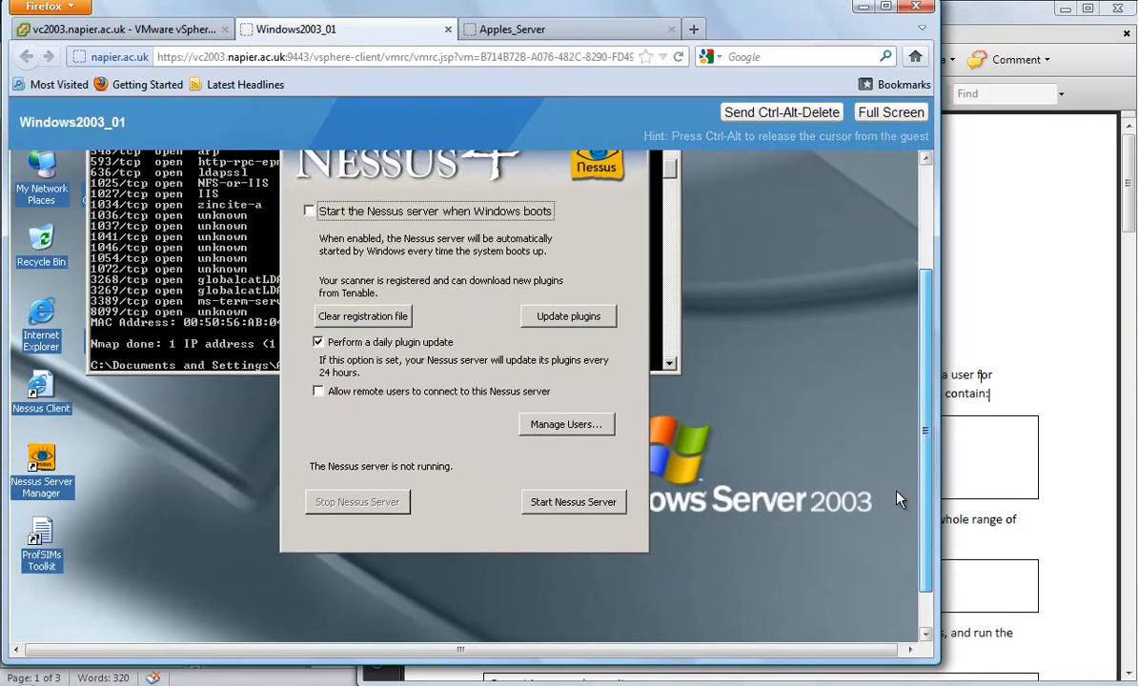
pyautogui.click(564, 494)
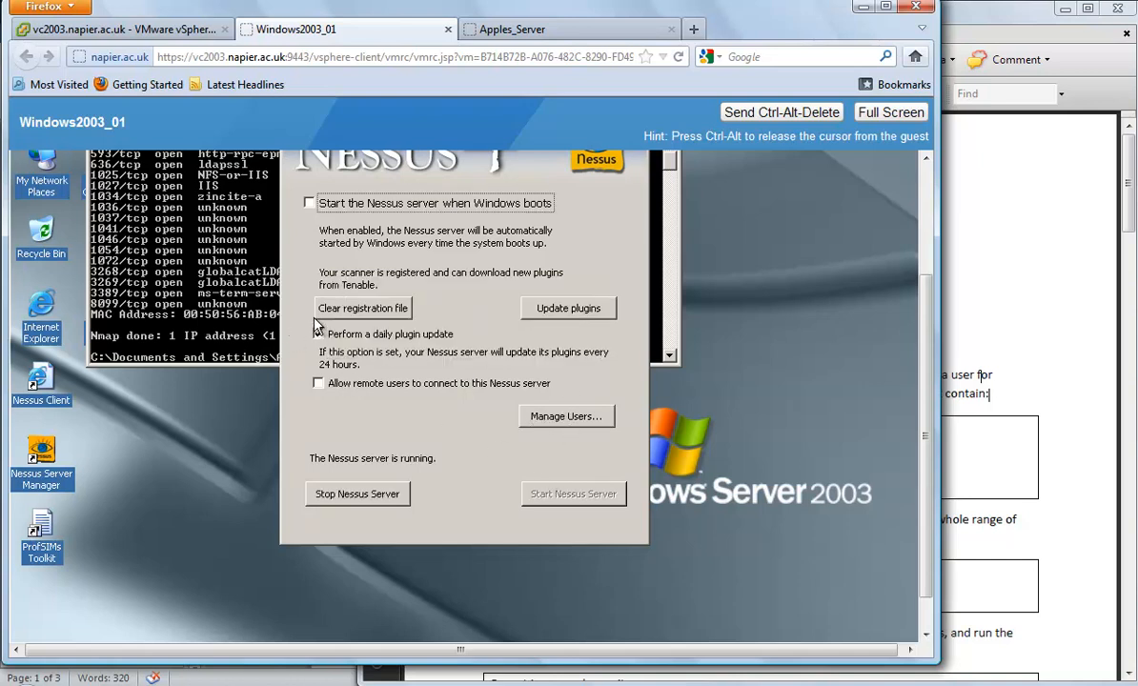
pyautogui.click(580, 418)
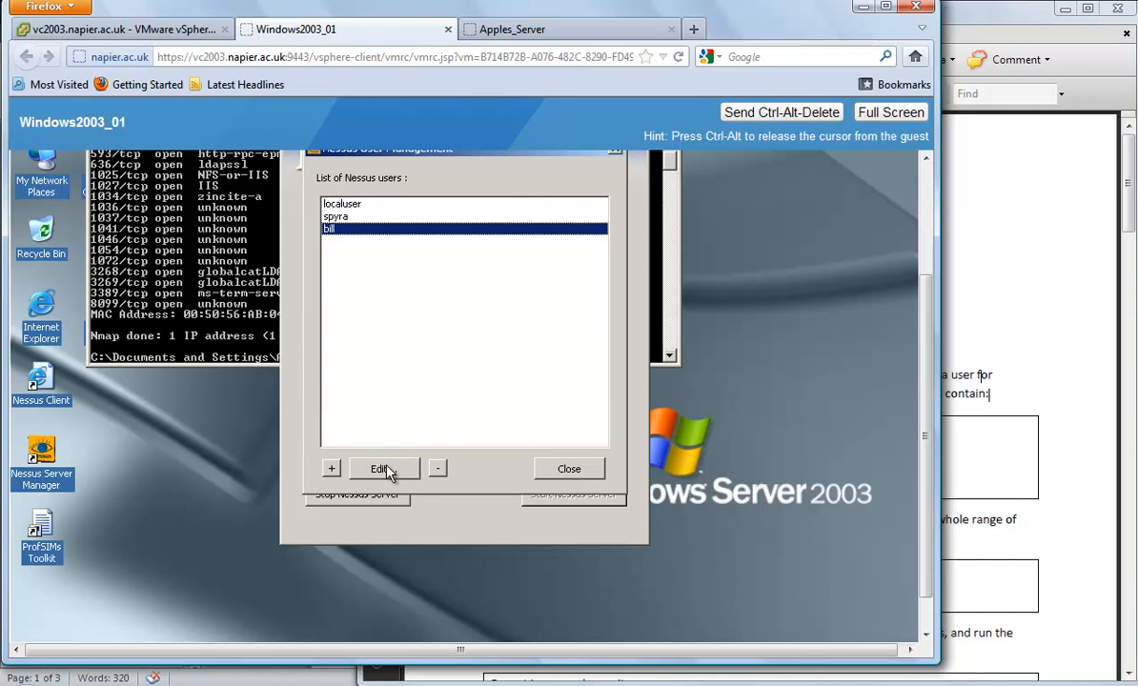
pyautogui.click(333, 468)
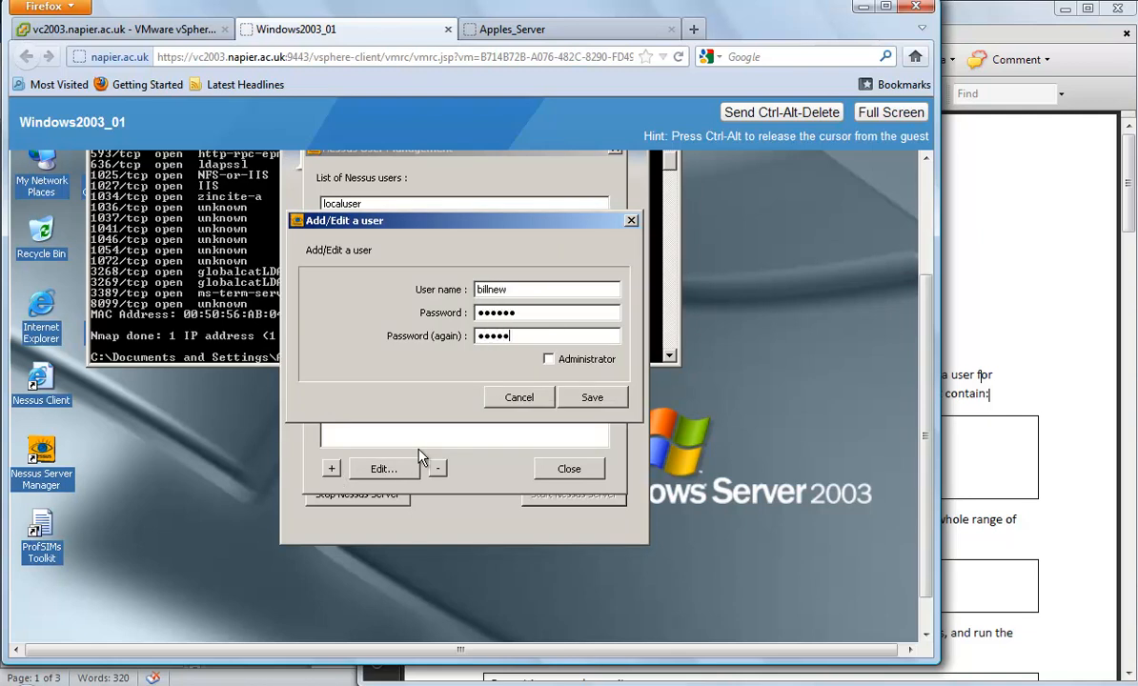
pyautogui.click(592, 397)
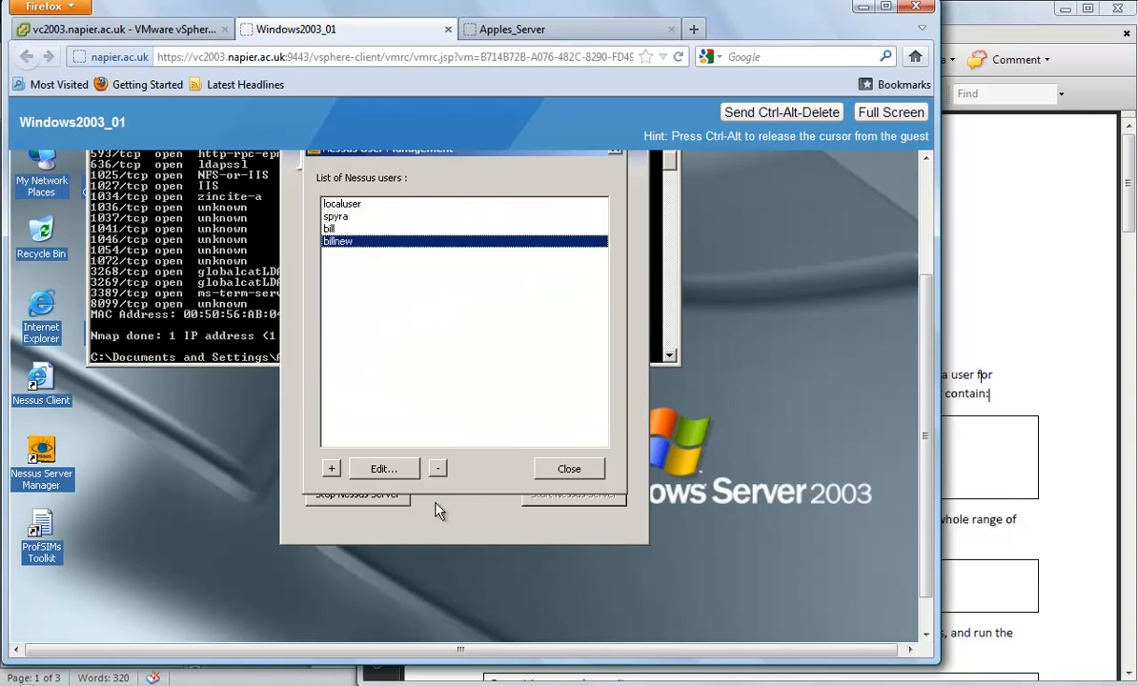
pyautogui.click(569, 469)
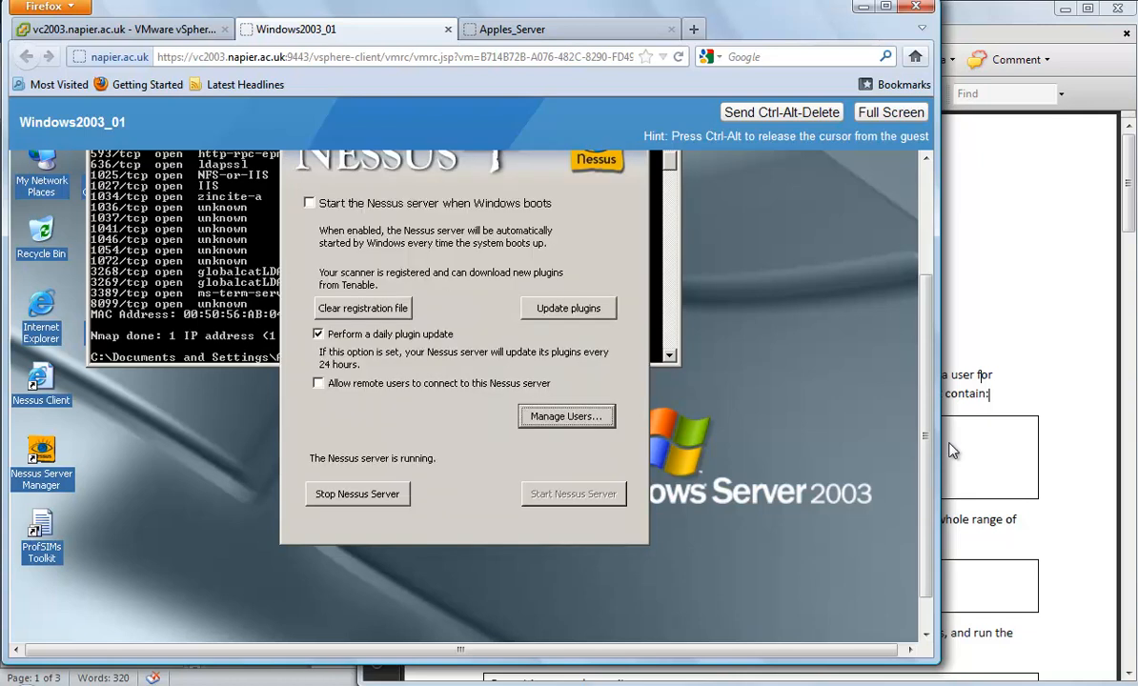
# Step: Close Nessus Server Manager and launch the Nessus web client
pyautogui.moveTo(931, 456); pyautogui.dragTo(930, 361)
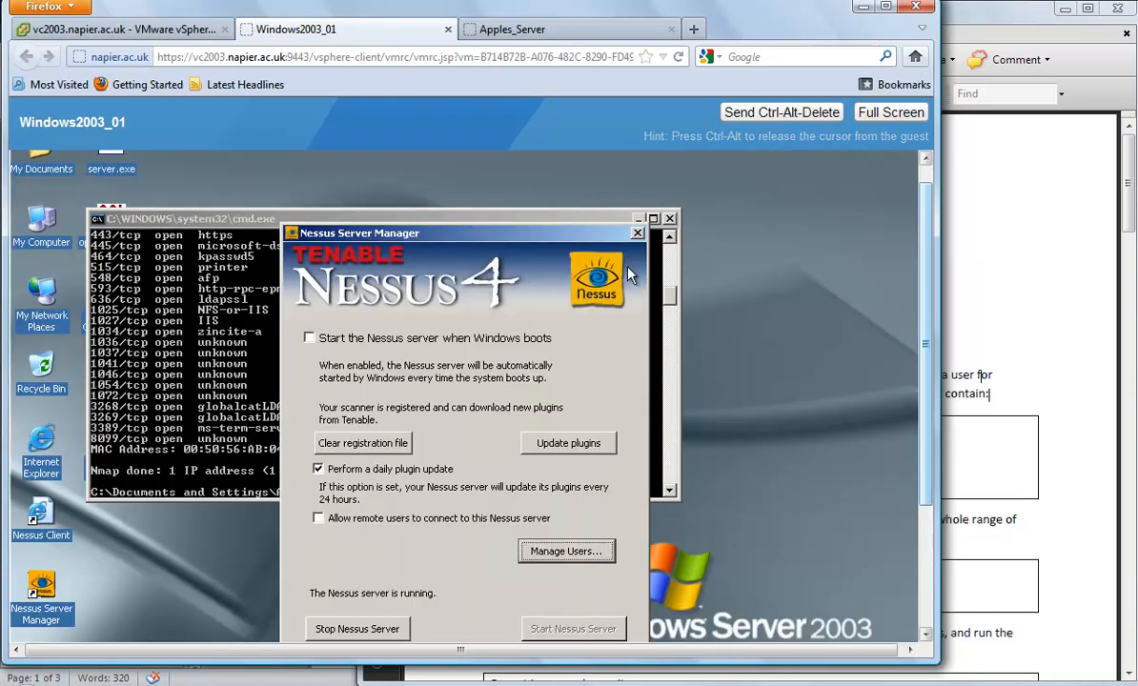
pyautogui.click(636, 237)
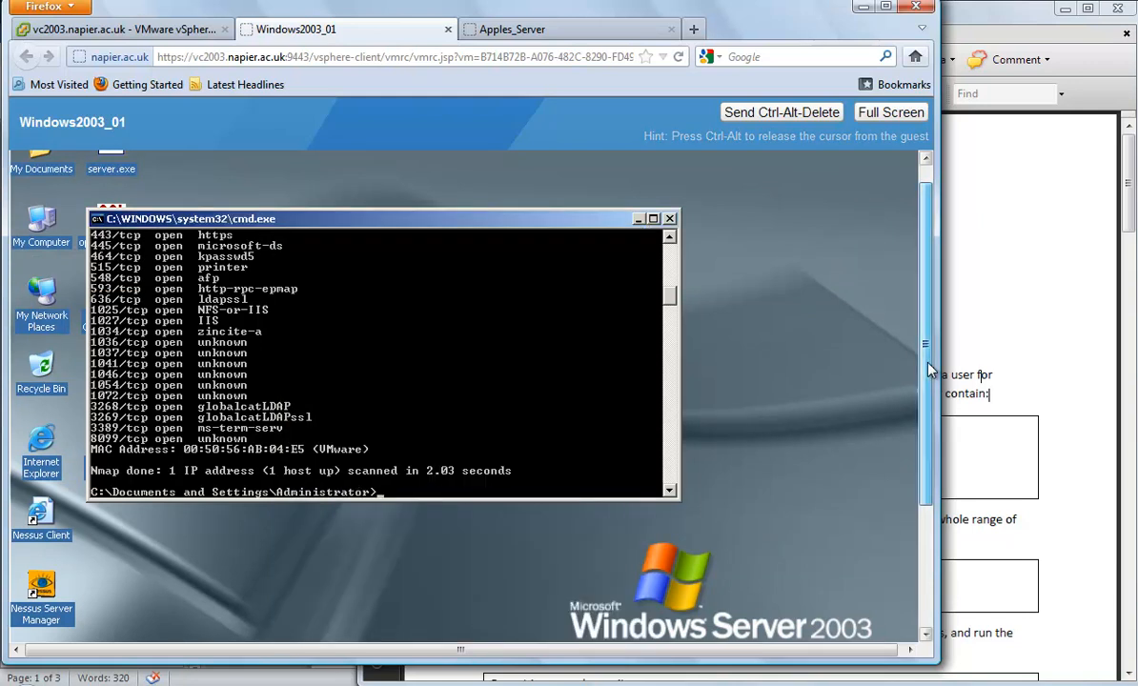
pyautogui.scroll(-3, 902, 501)
pyautogui.doubleClick(41, 341)
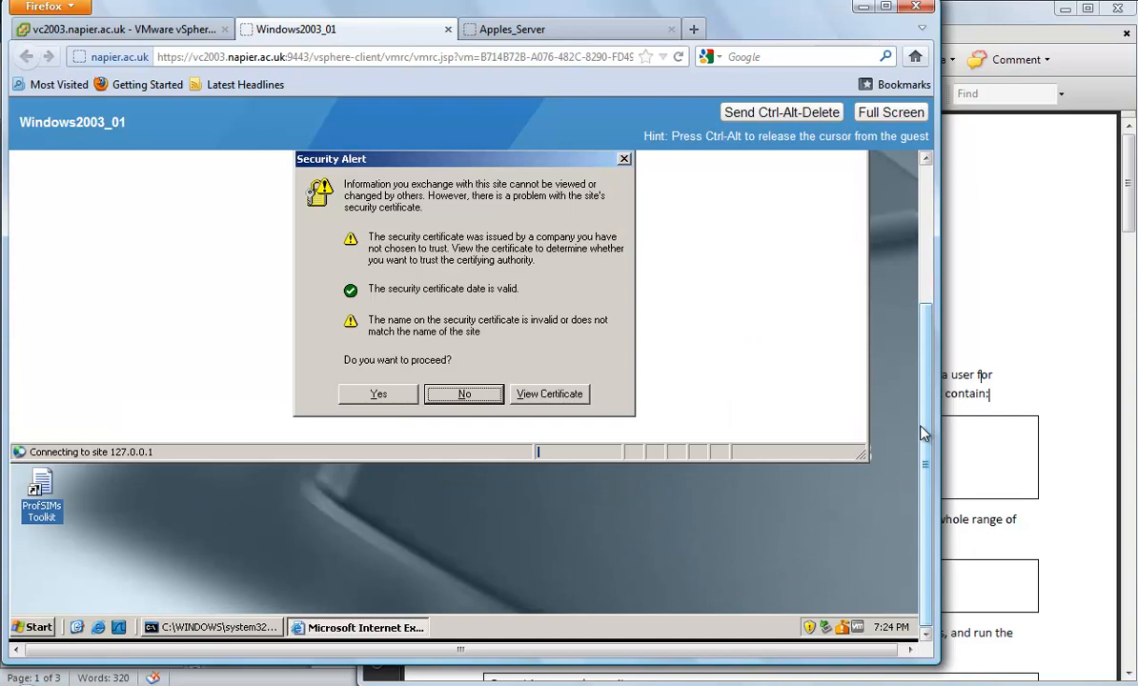
# Step: Accept the certificate warning, log in as the new Nessus user, dismiss HomeFeed, and go to Policies
pyautogui.scroll(3, 921, 433)
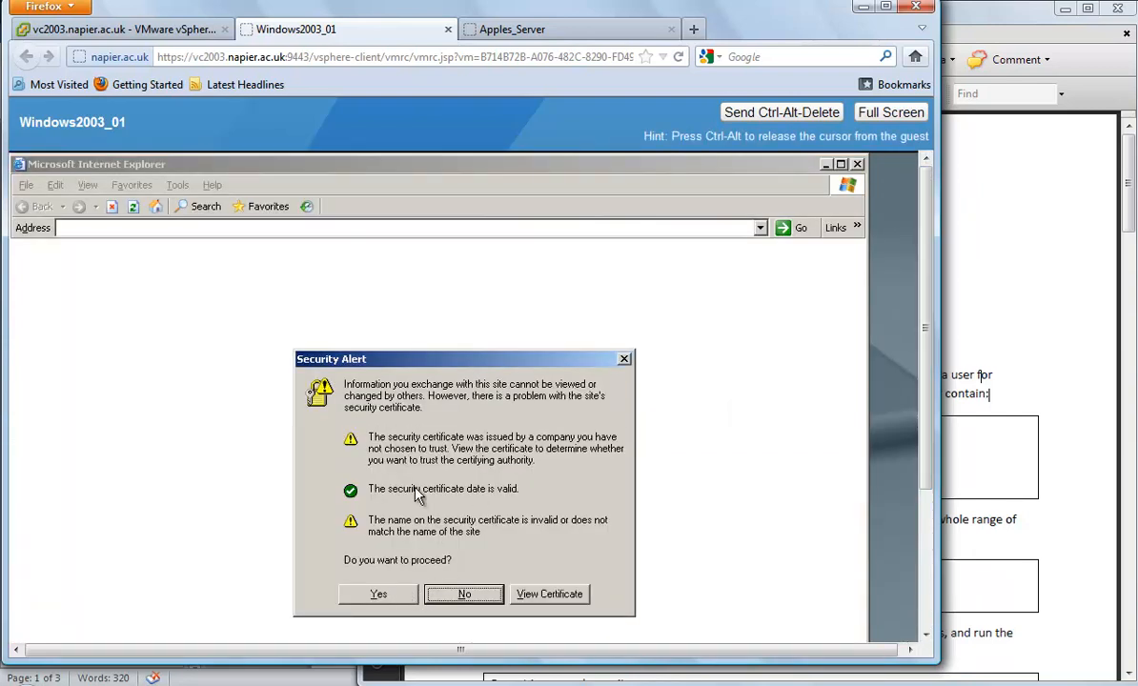
pyautogui.click(378, 595)
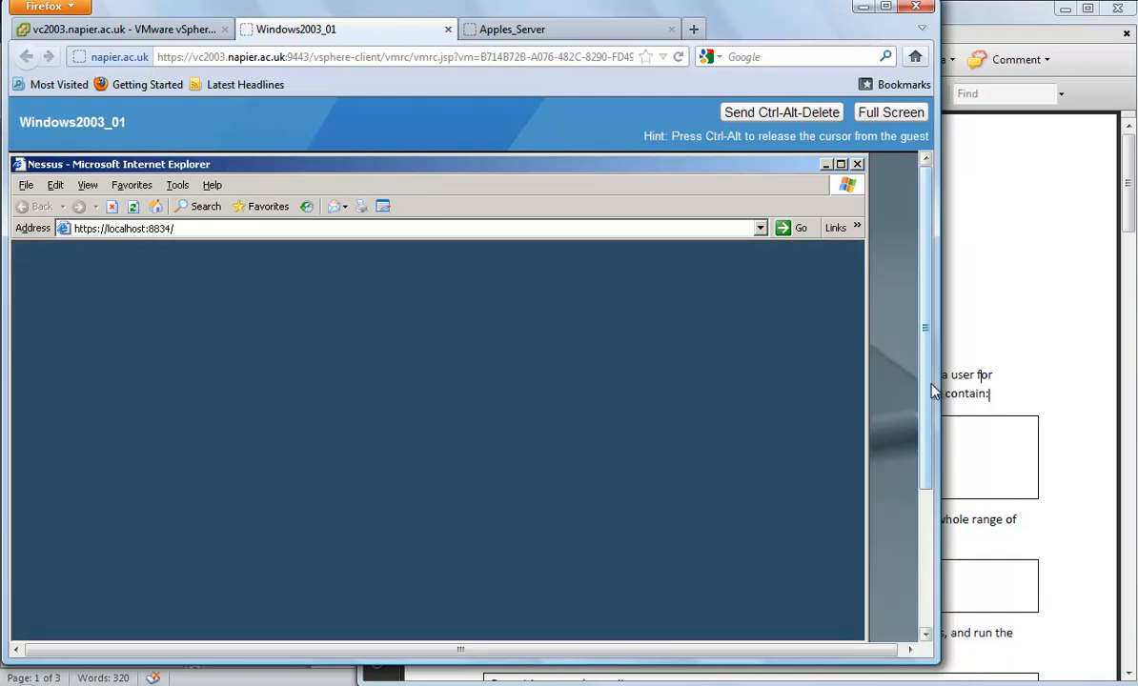
pyautogui.moveTo(927, 413)
pyautogui.mouseDown()
pyautogui.moveTo(925, 444)
pyautogui.moveTo(935, 397)
pyautogui.mouseUp()
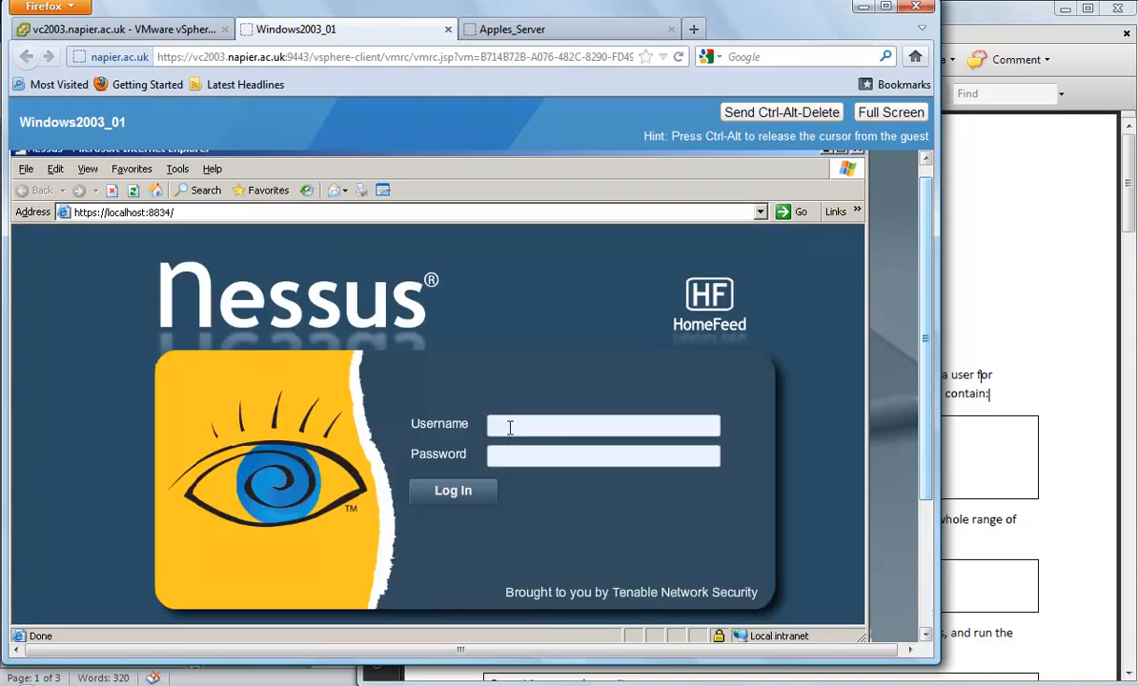
pyautogui.click(511, 424)
pyautogui.write('bill')
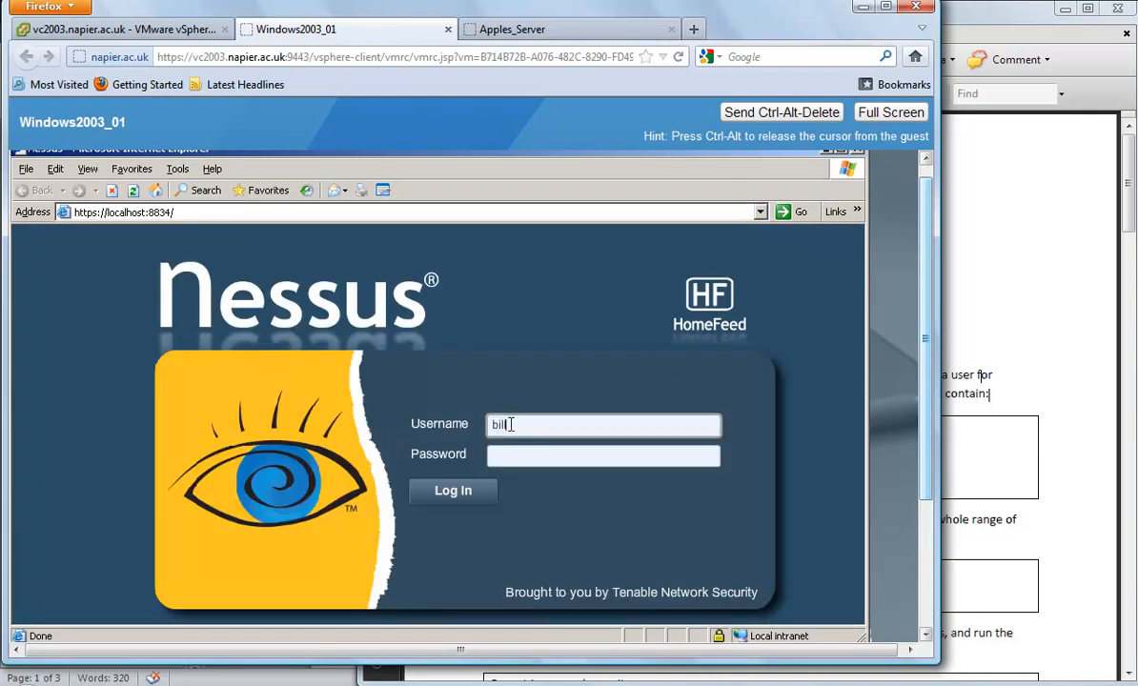
pyautogui.write('rew')
pyautogui.press('Tab')
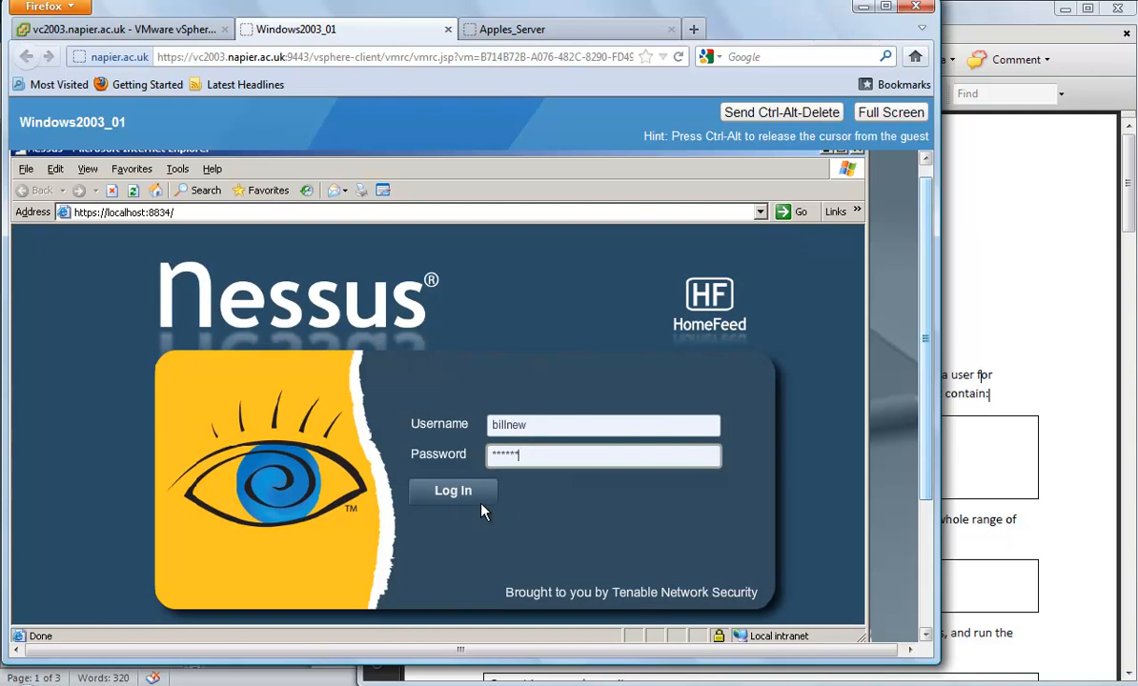
pyautogui.click(455, 498)
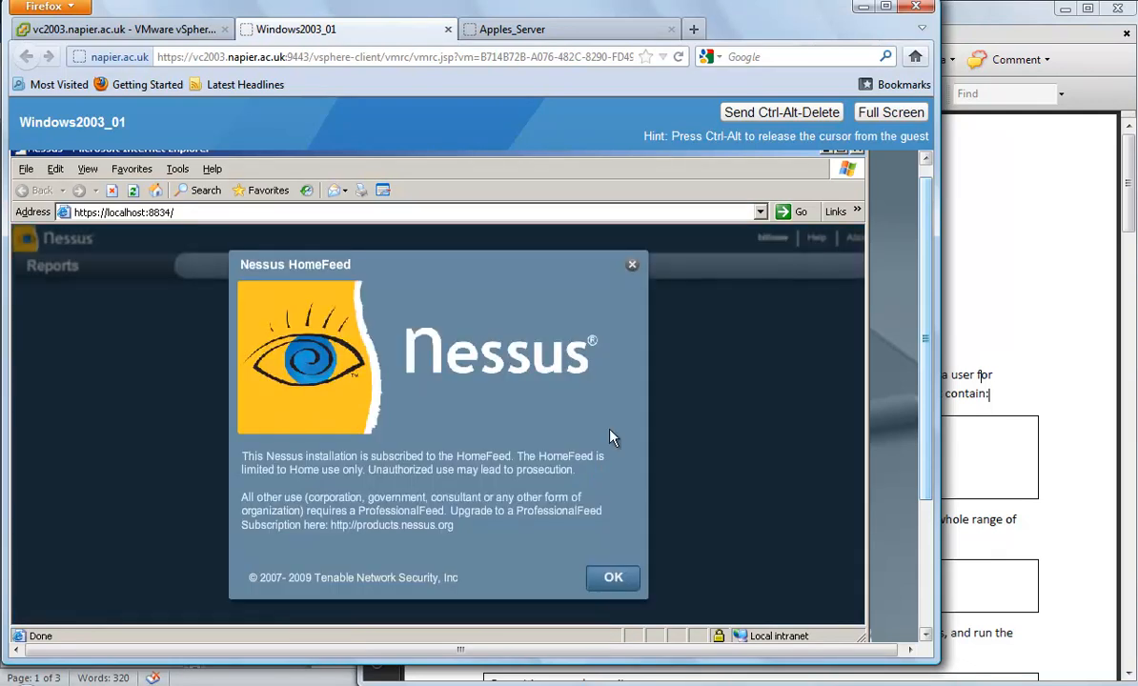
pyautogui.click(611, 576)
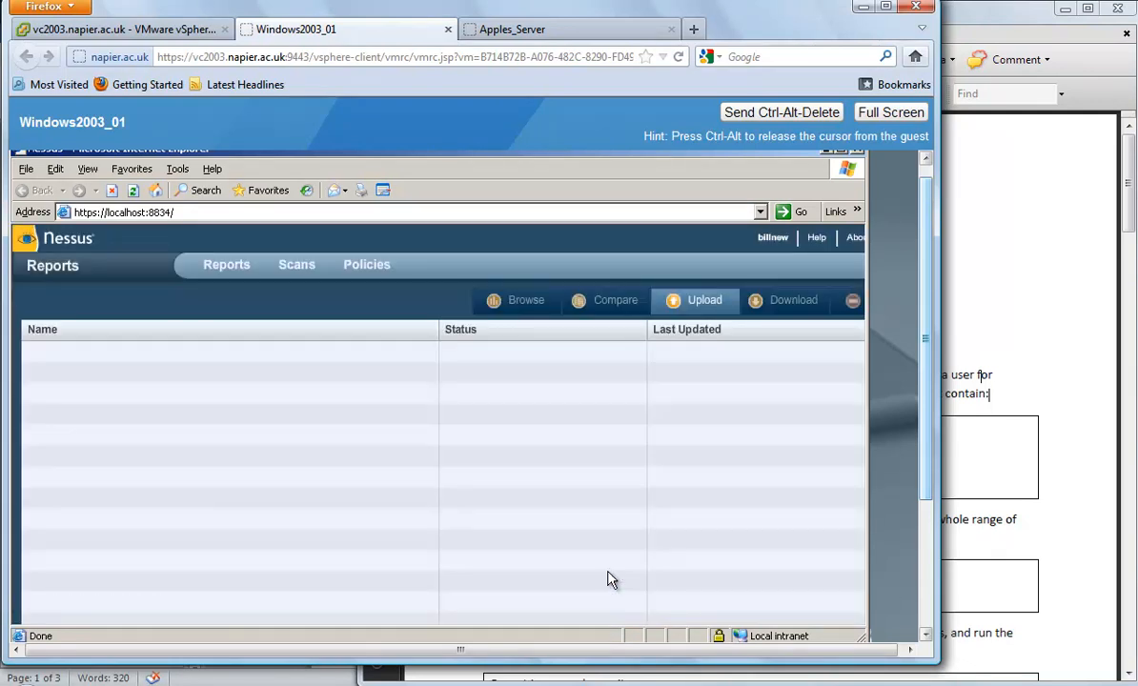
pyautogui.click(367, 266)
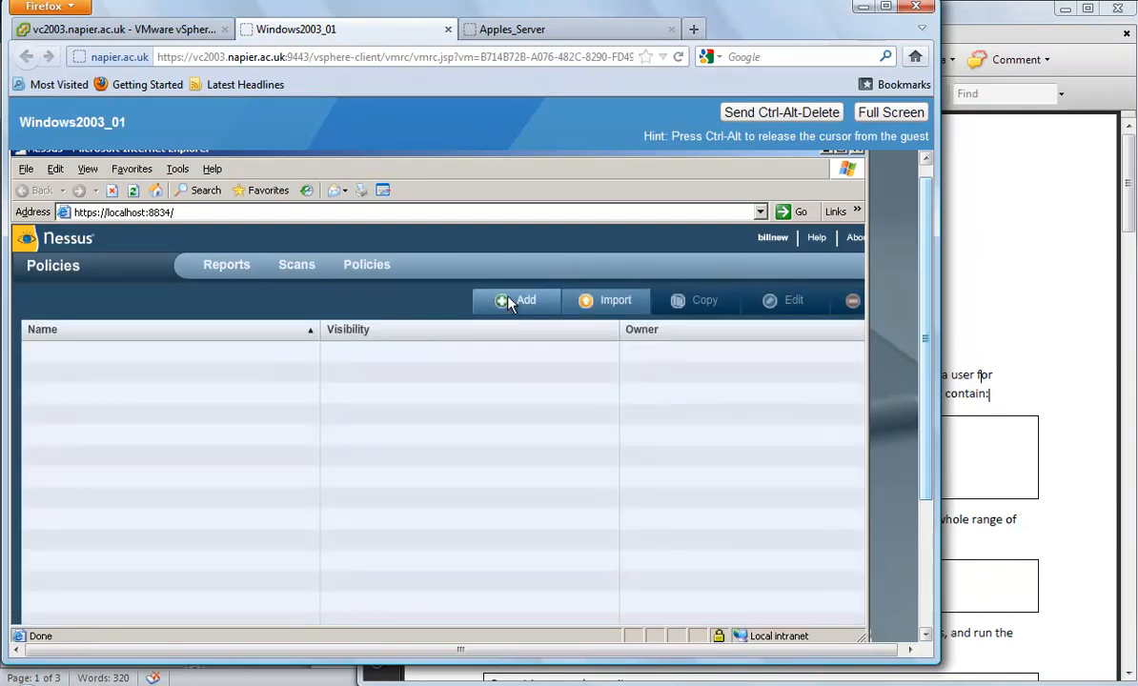
# Step: Begin a new scan policy named Scan, maximize the browser, and step past General and Credentials
pyautogui.click(510, 302)
pyautogui.click(331, 333)
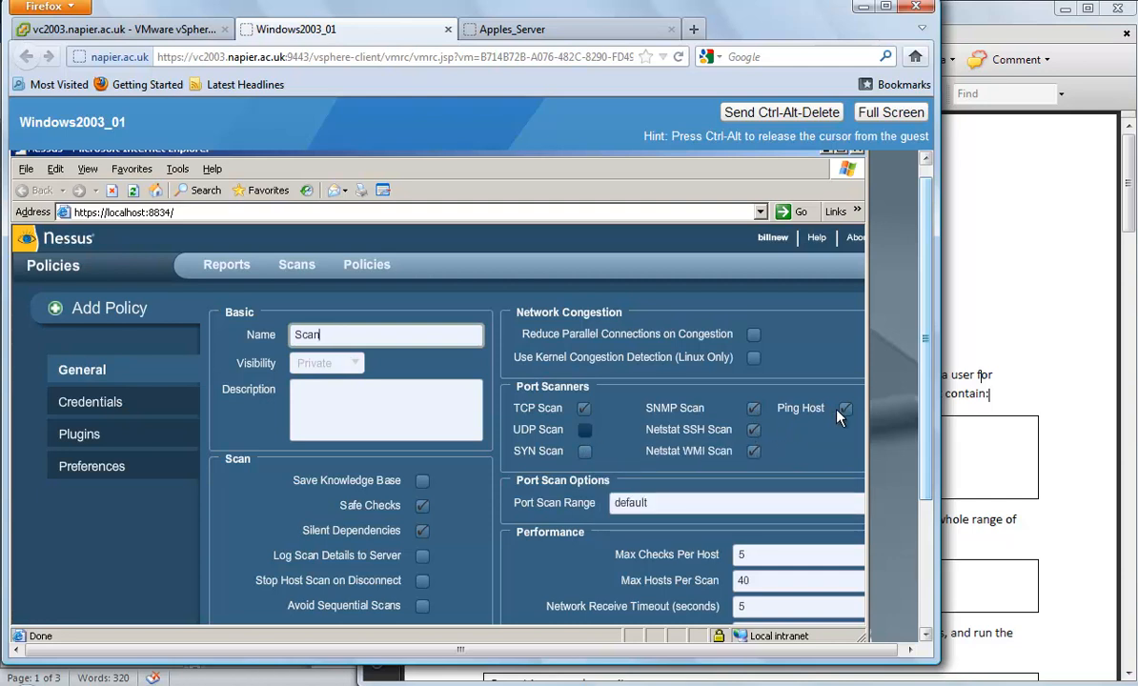
pyautogui.scroll(-2, 927, 469)
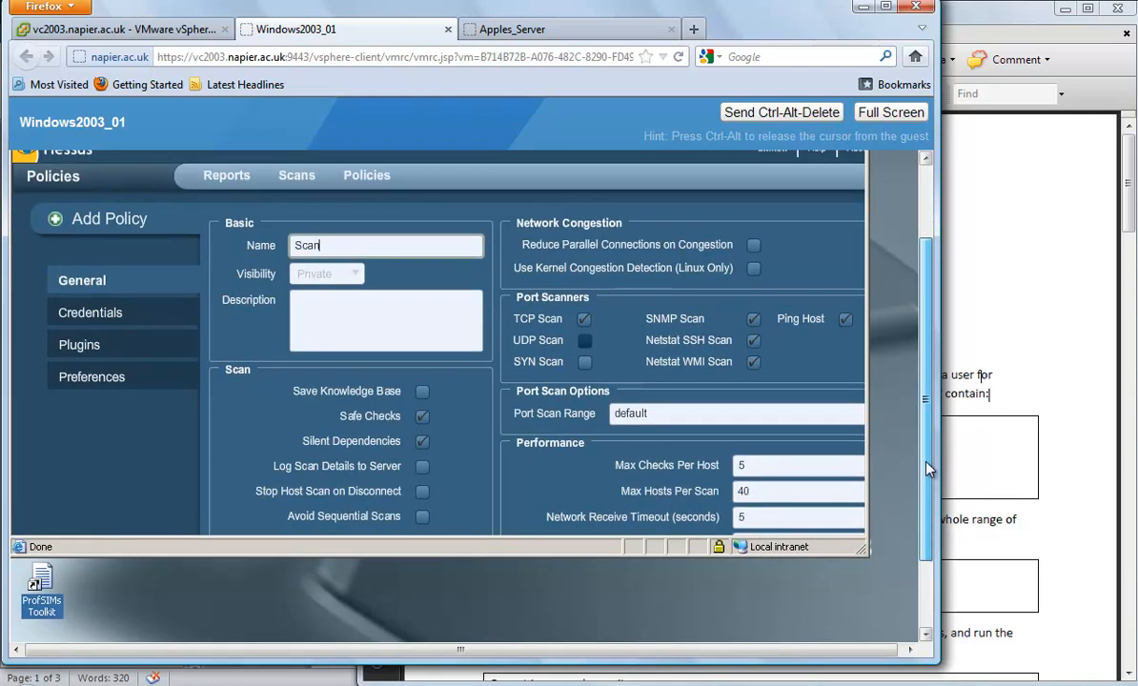
pyautogui.scroll(1, 928, 468)
pyautogui.moveTo(929, 285); pyautogui.dragTo(924, 252)
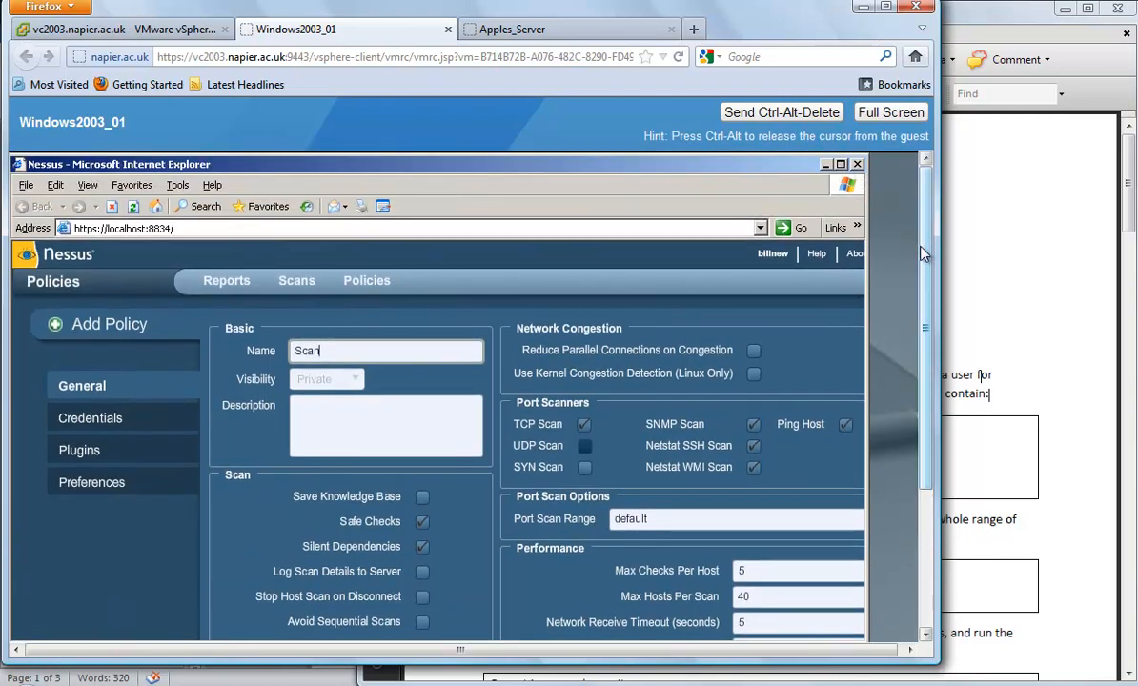
pyautogui.click(840, 164)
pyautogui.moveTo(922, 276); pyautogui.dragTo(934, 500)
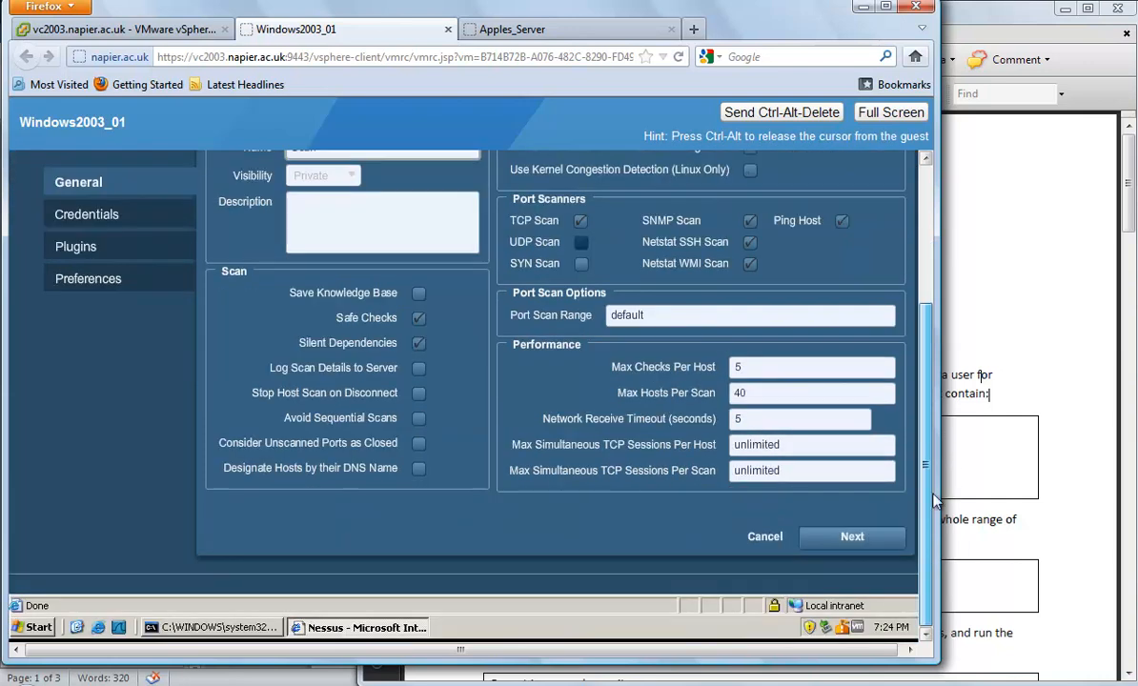
pyautogui.click(855, 539)
pyautogui.moveTo(926, 458)
pyautogui.mouseDown()
pyautogui.moveTo(924, 349)
pyautogui.moveTo(918, 457)
pyautogui.mouseUp()
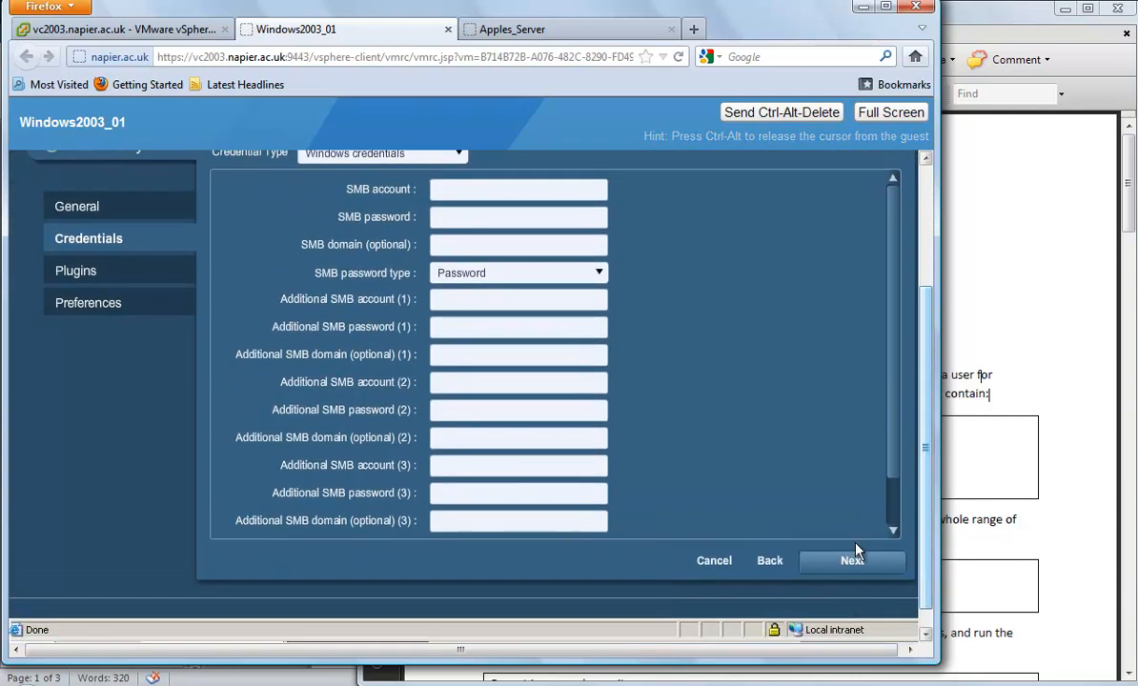
pyautogui.click(859, 562)
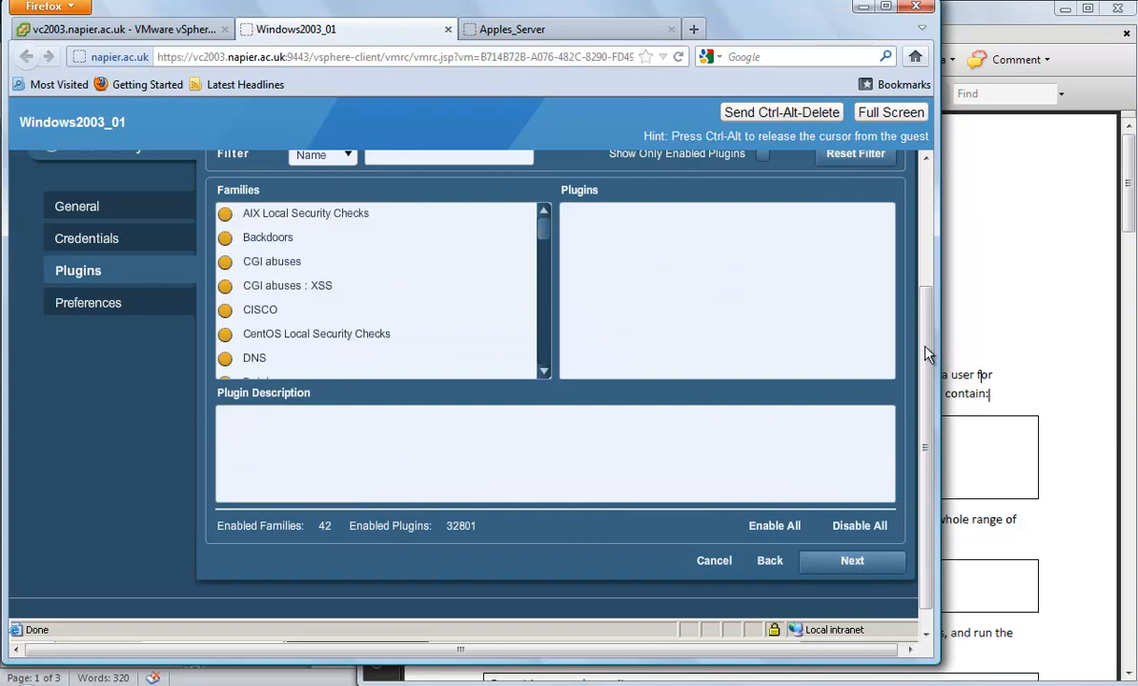
# Step: Keep default Plugins and Preferences, submit the Scan policy, and go to Scans
pyautogui.scroll(3, 606, 298)
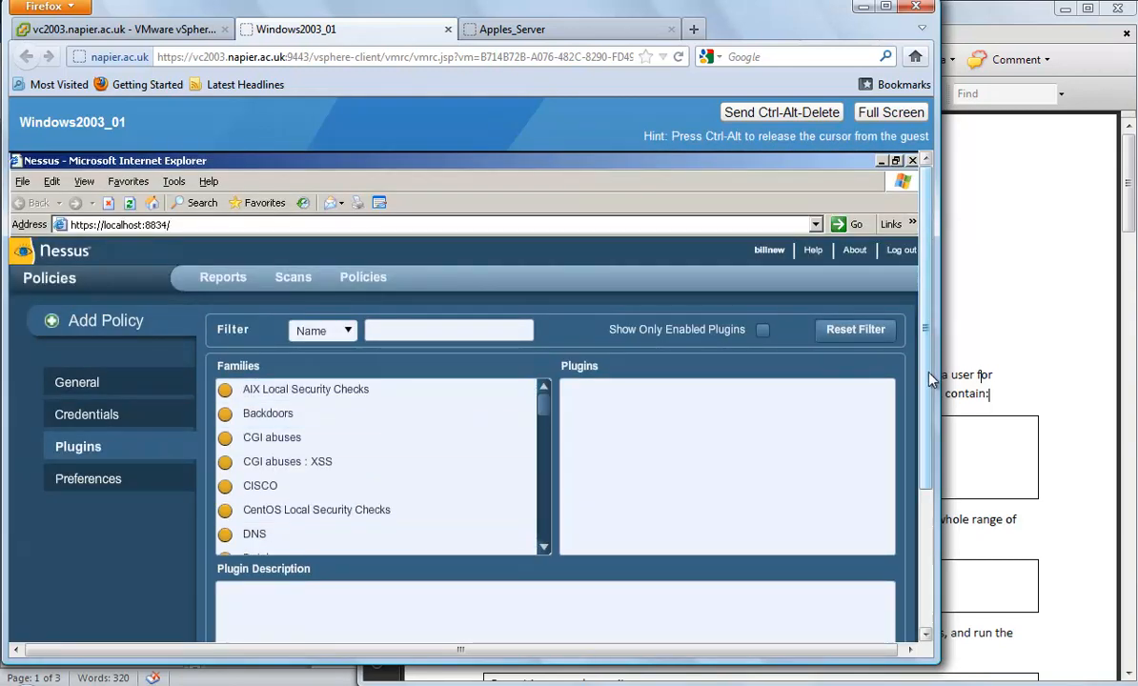
pyautogui.moveTo(924, 327); pyautogui.dragTo(927, 469)
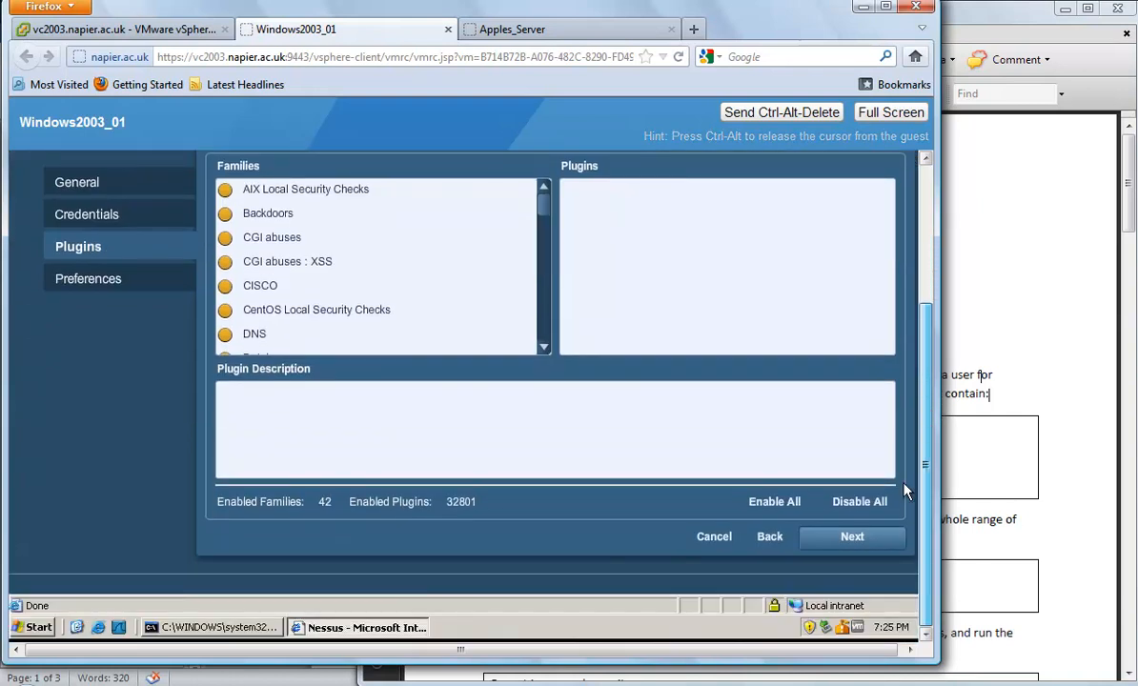
pyautogui.click(852, 539)
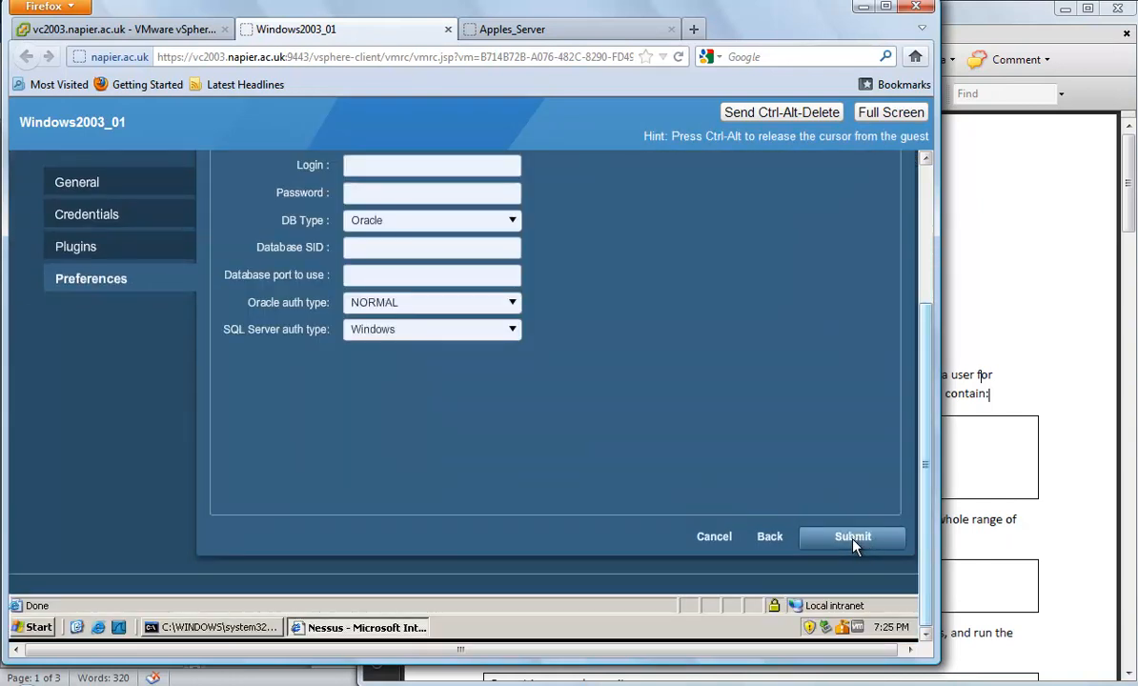
pyautogui.scroll(2, 929, 406)
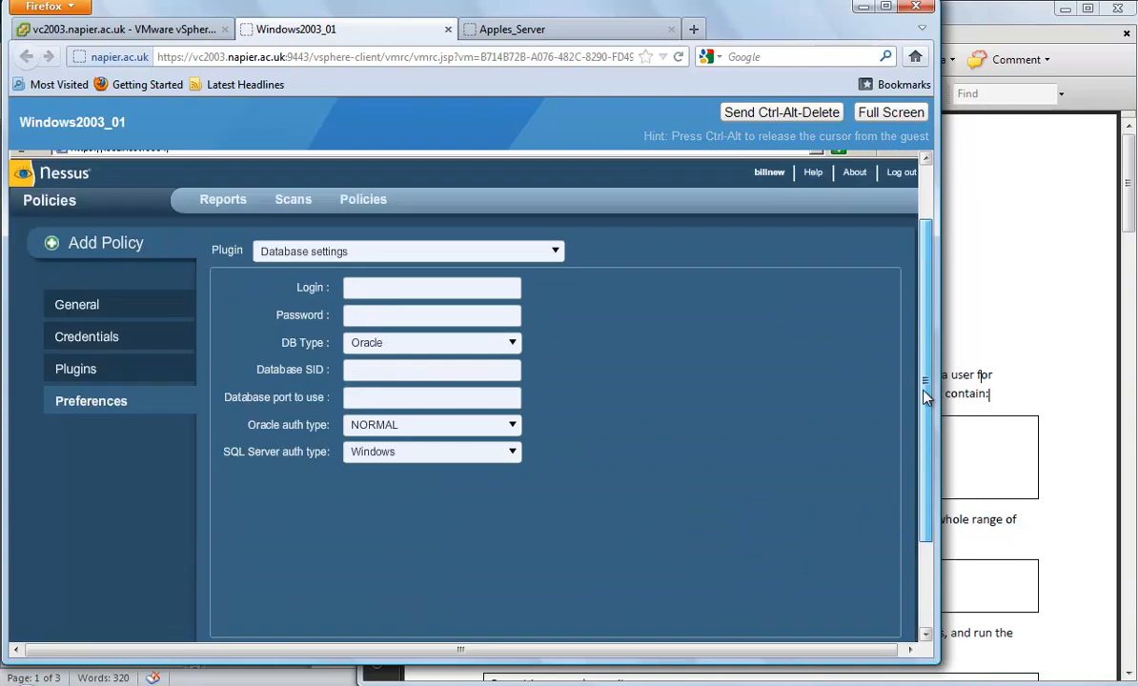
pyautogui.scroll(-3, 927, 399)
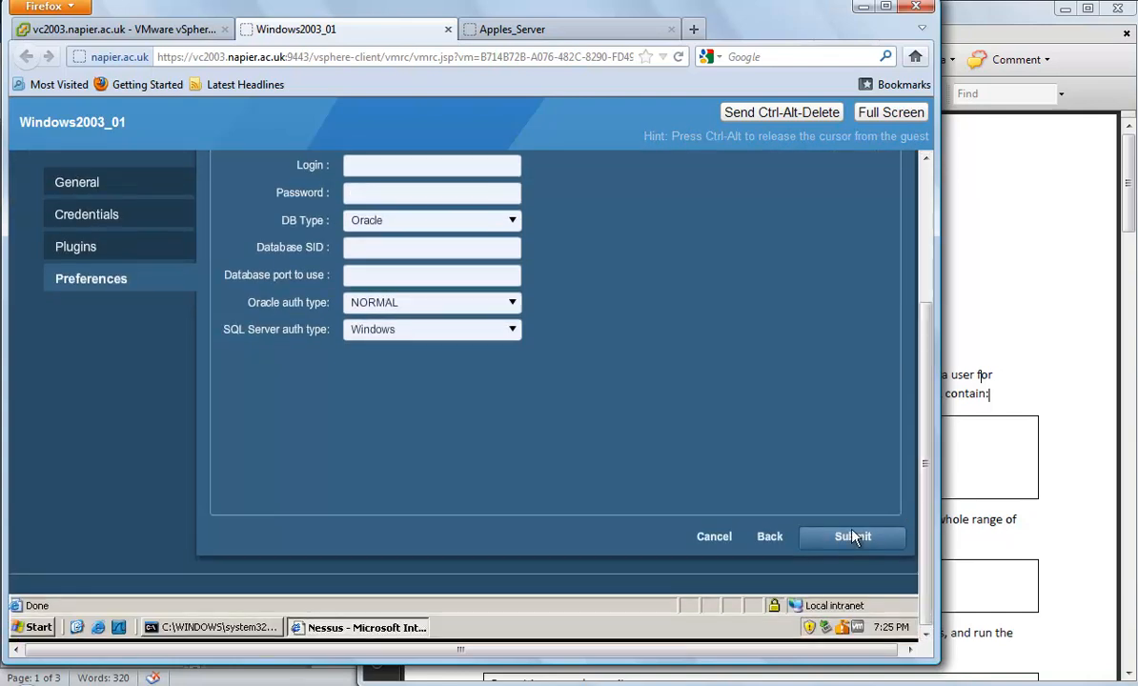
pyautogui.click(851, 533)
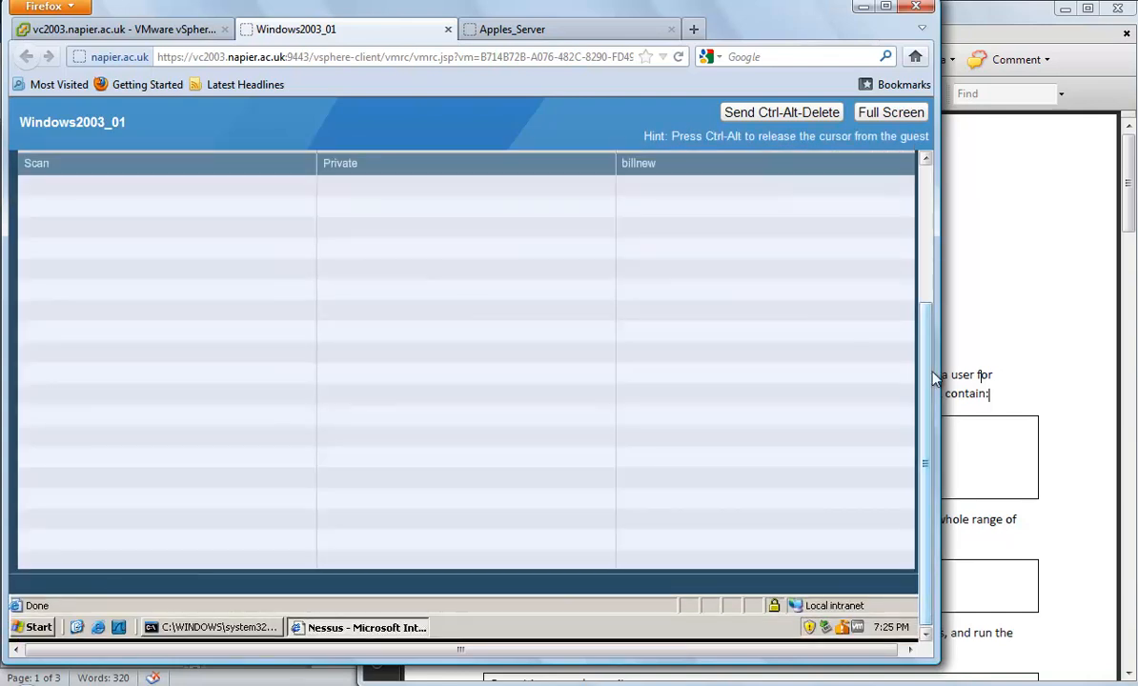
pyautogui.moveTo(929, 381); pyautogui.dragTo(927, 241)
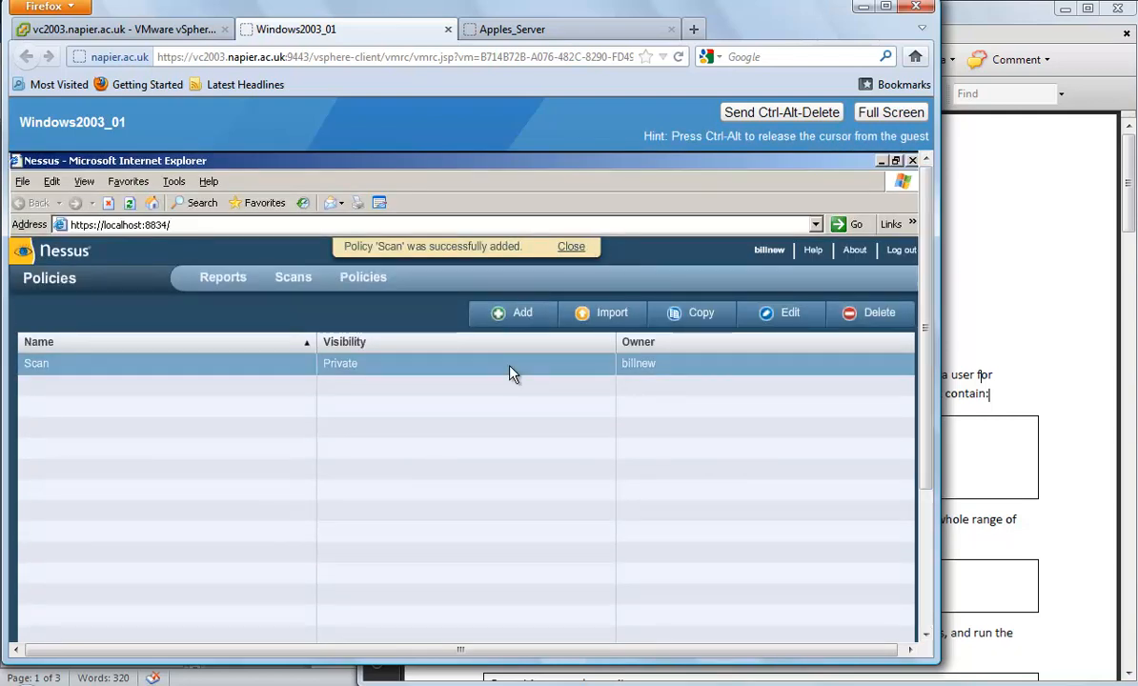
pyautogui.click(292, 278)
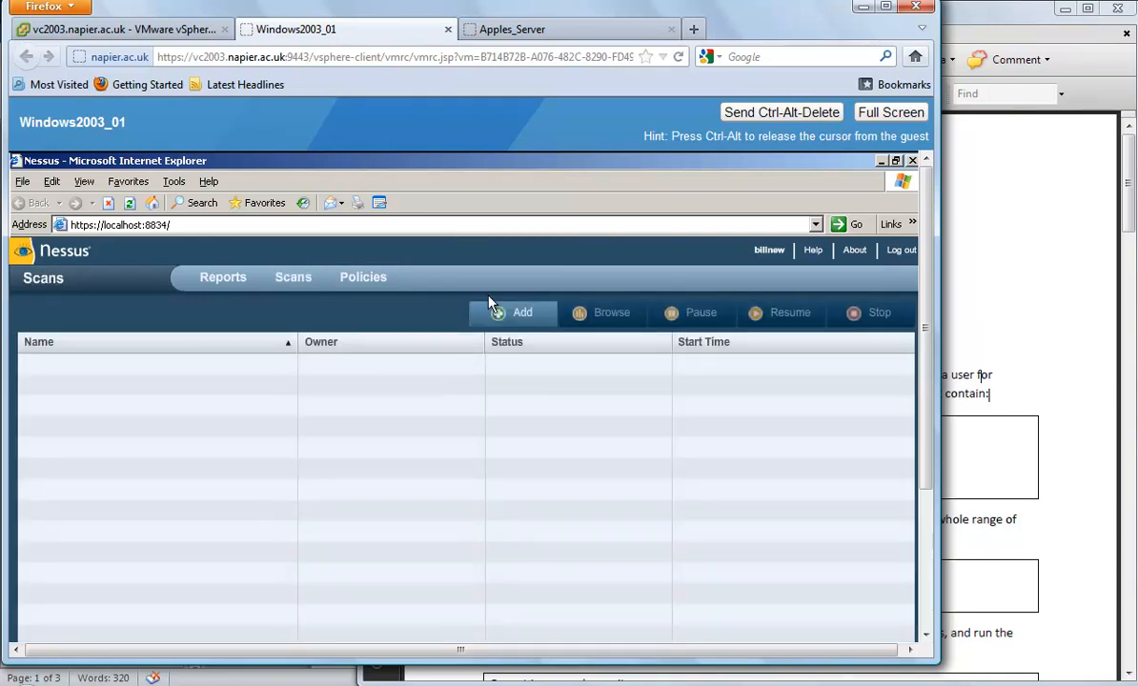
# Step: Add scan MySCAN using the Scan policy against 192.168.1.84 and launch it
pyautogui.click(515, 310)
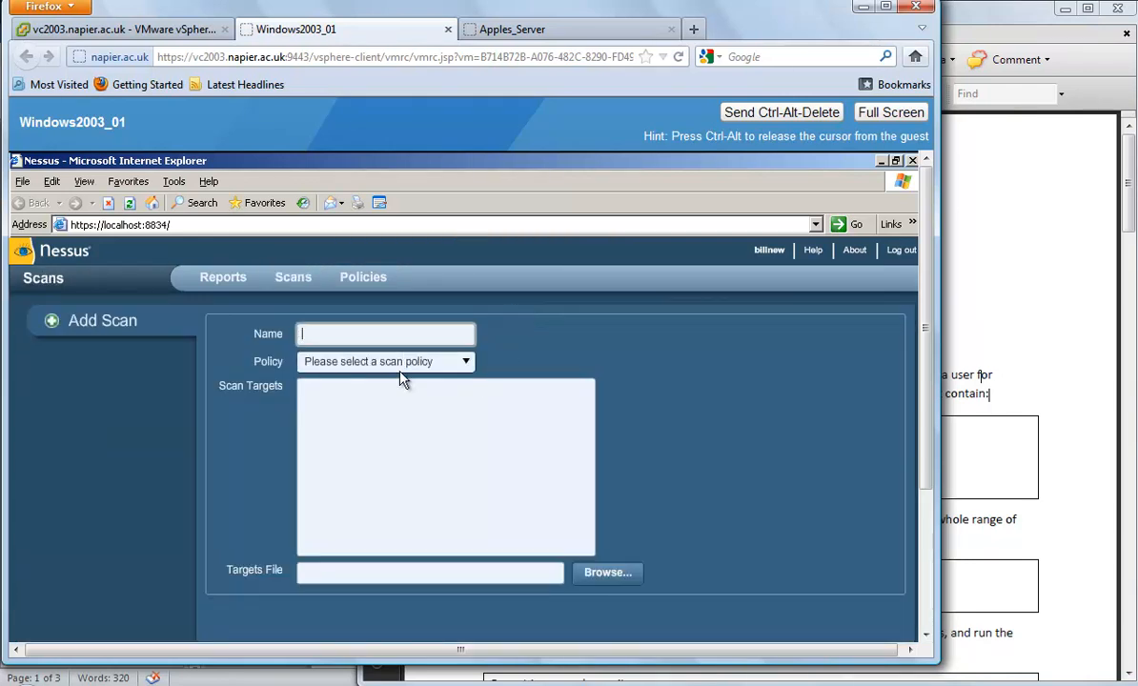
pyautogui.write('MySCAN')
pyautogui.click(431, 363)
pyautogui.click(379, 384)
pyautogui.click(362, 400)
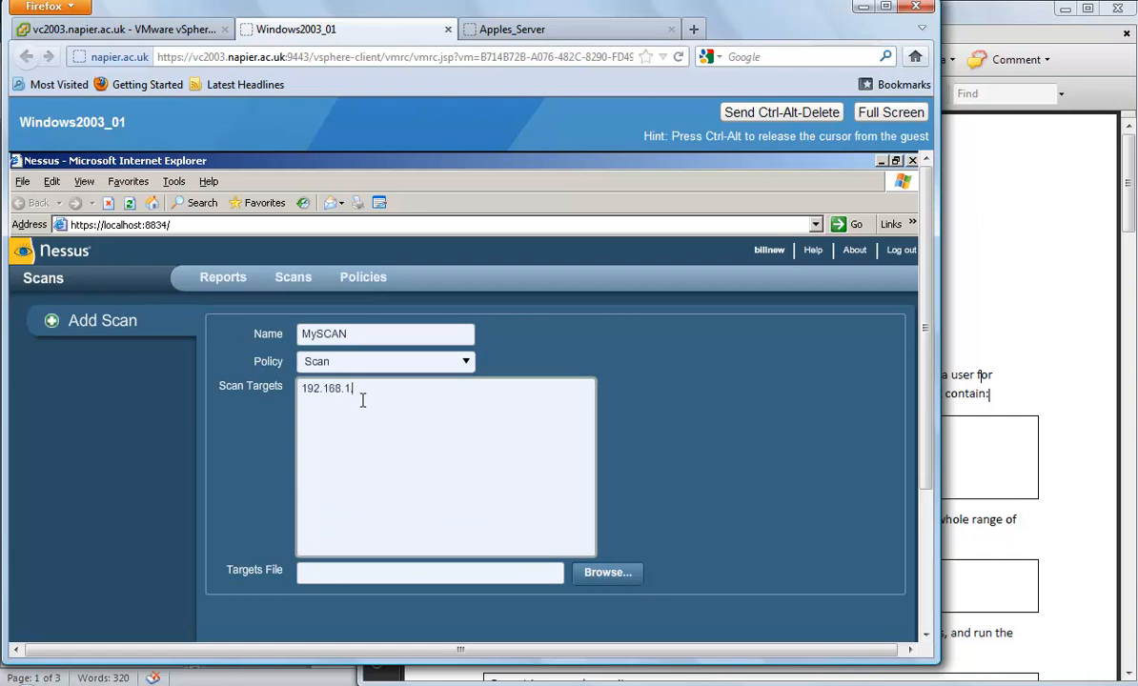
pyautogui.click(1050, 324)
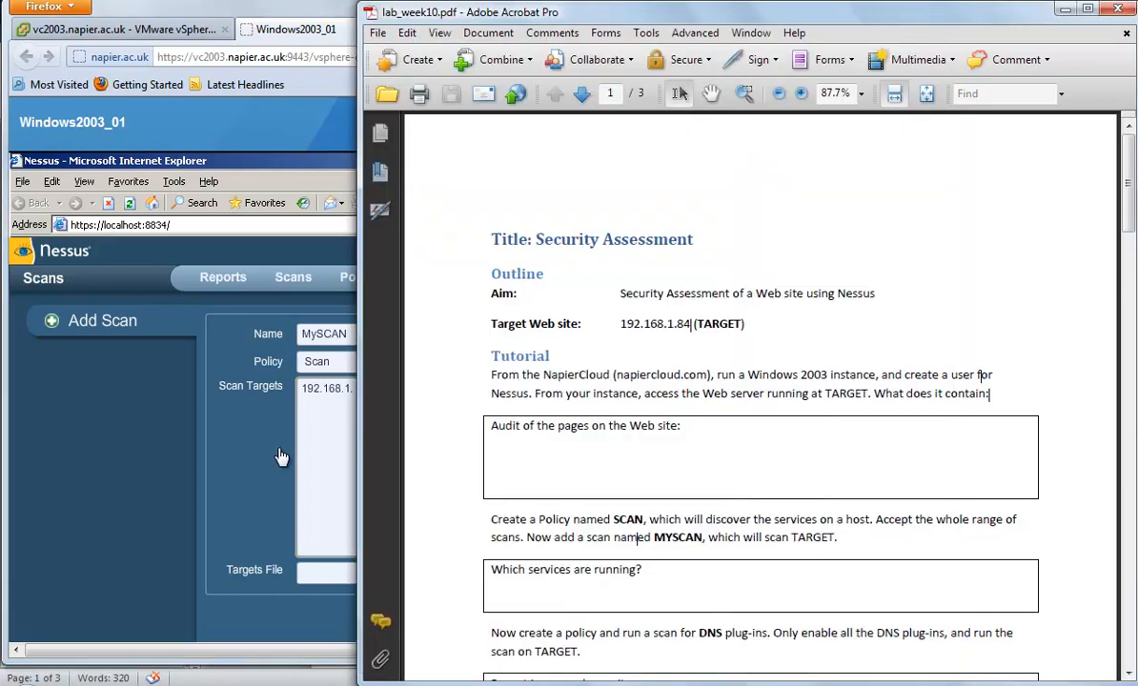
pyautogui.click(329, 426)
pyautogui.press('BackSpace')
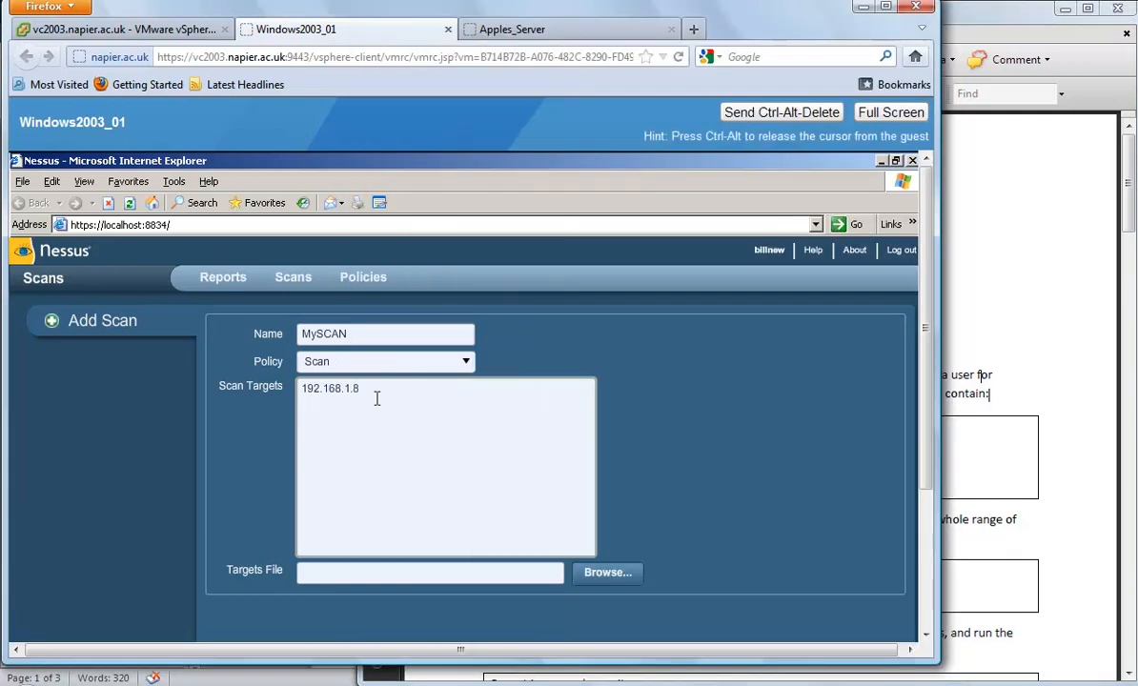
pyautogui.moveTo(926, 454); pyautogui.dragTo(921, 521)
pyautogui.click(836, 633)
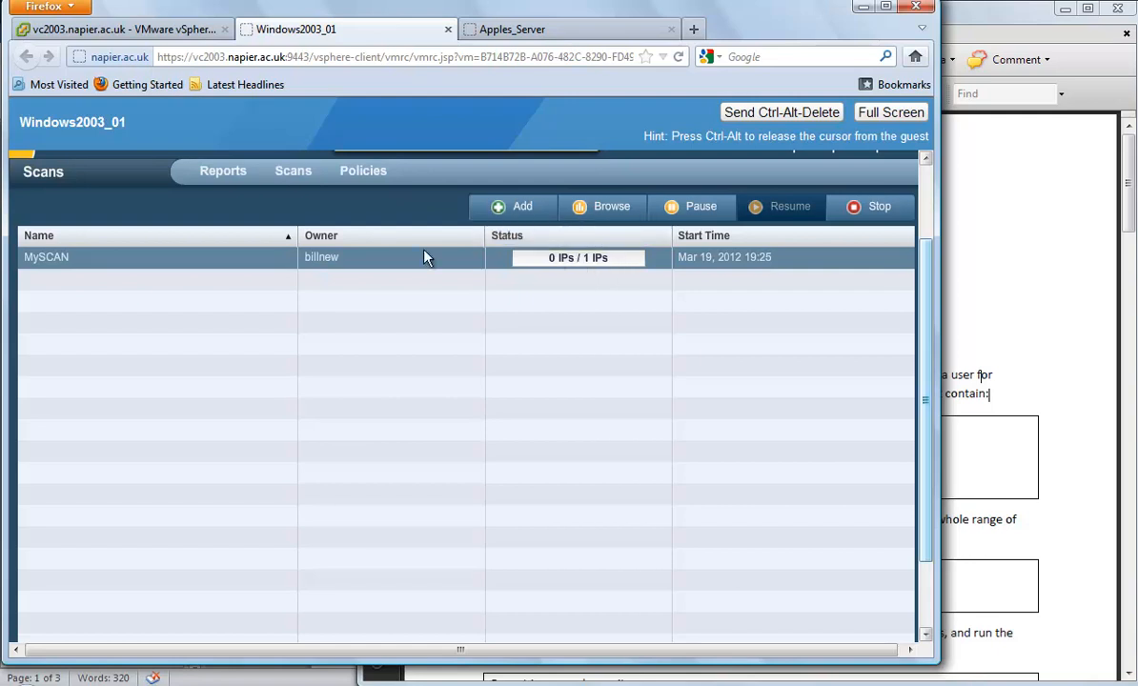
# Step: Open the MySCAN report's port table for host 192.168.1.84 and check ports 445 and 139
pyautogui.click(215, 174)
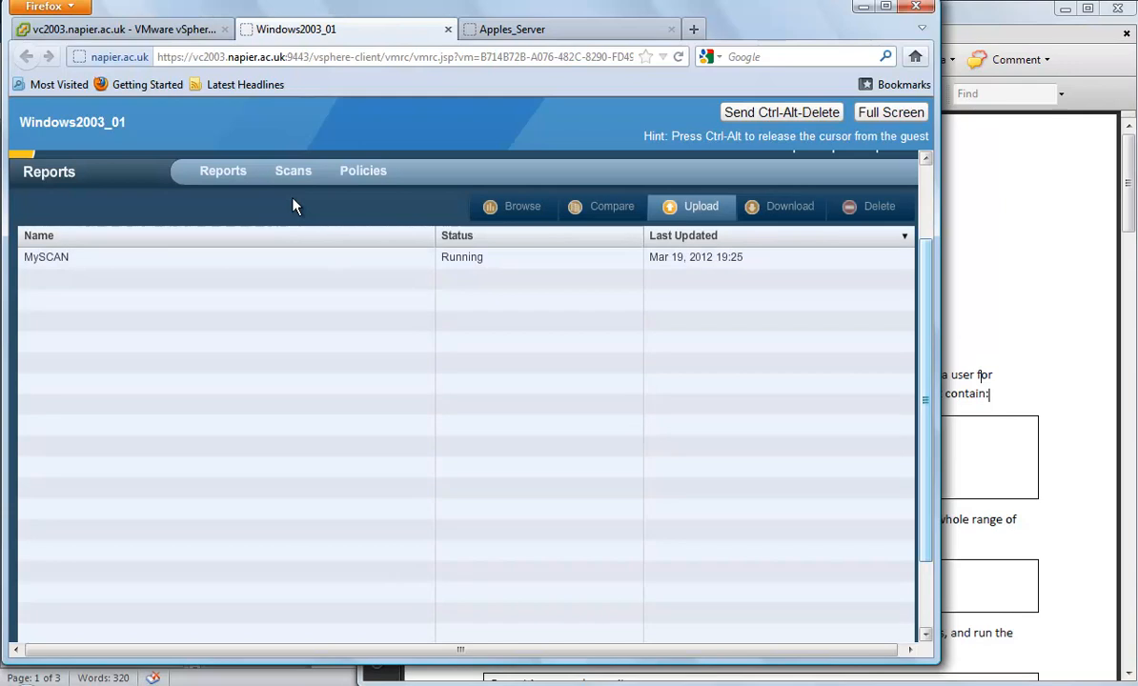
pyautogui.click(59, 262)
pyautogui.doubleClick(72, 260)
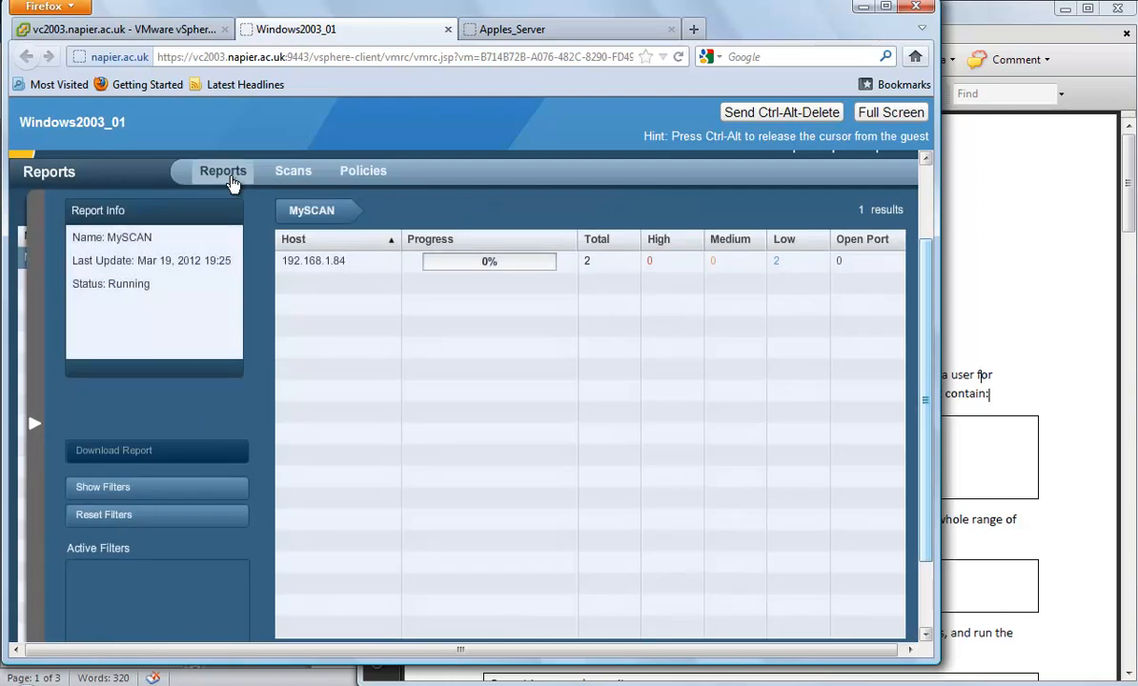
pyautogui.click(324, 263)
pyautogui.doubleClick(323, 260)
pyautogui.click(295, 278)
pyautogui.click(296, 257)
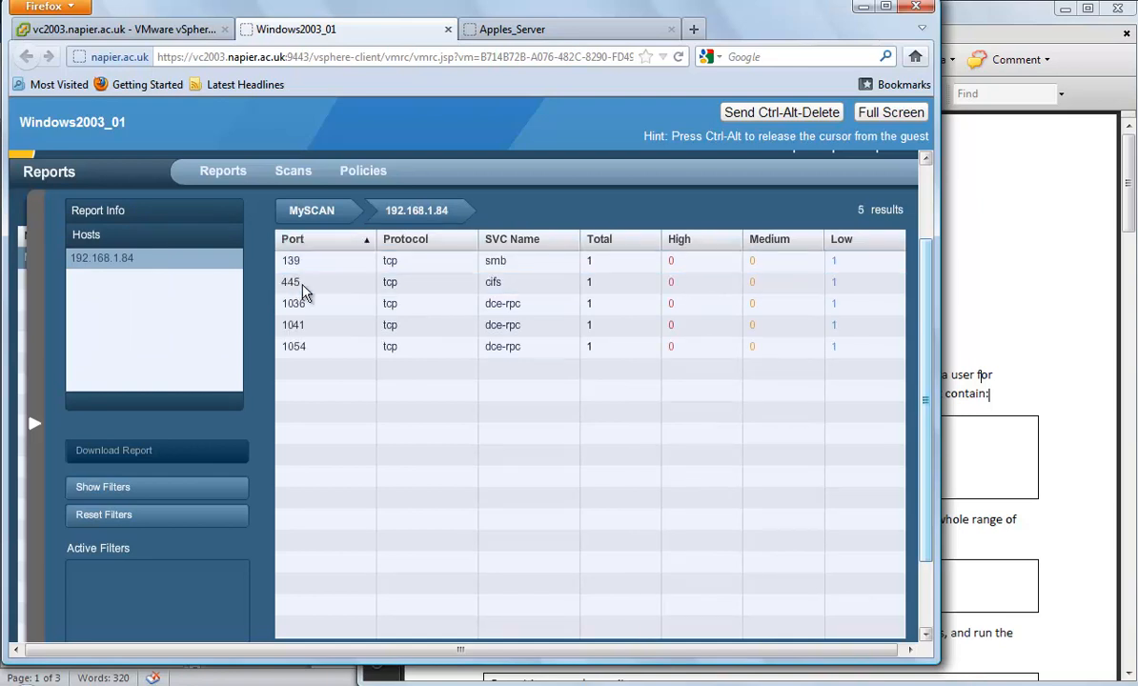
# Step: Review the port entries 1036 dce-rpc, 1054, 1041 and 139 smb for host 192.168.1.84
pyautogui.click(299, 305)
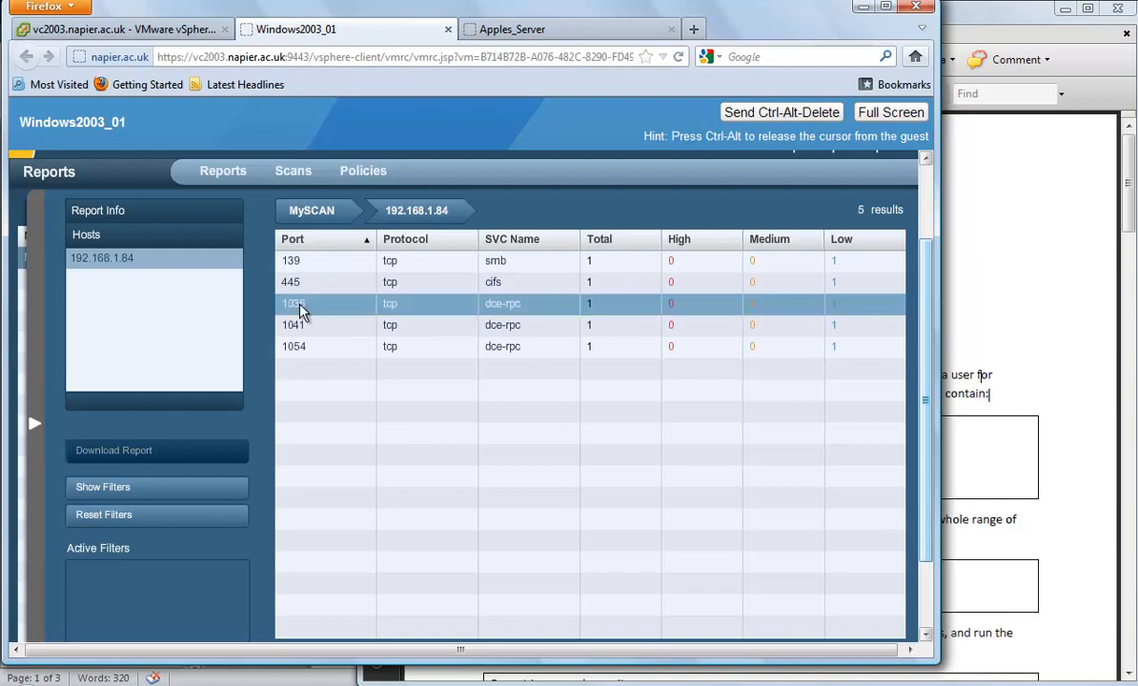
pyautogui.click(303, 347)
pyautogui.click(303, 324)
pyautogui.click(301, 306)
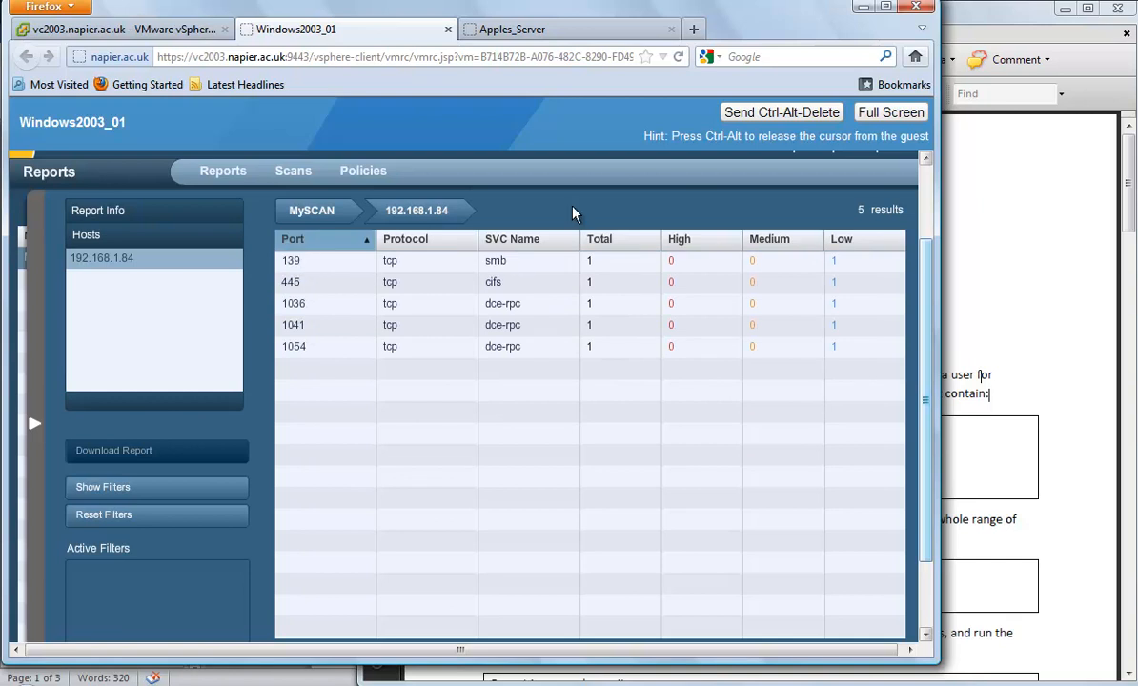
pyautogui.click(857, 260)
pyautogui.scroll(-2, 912, 363)
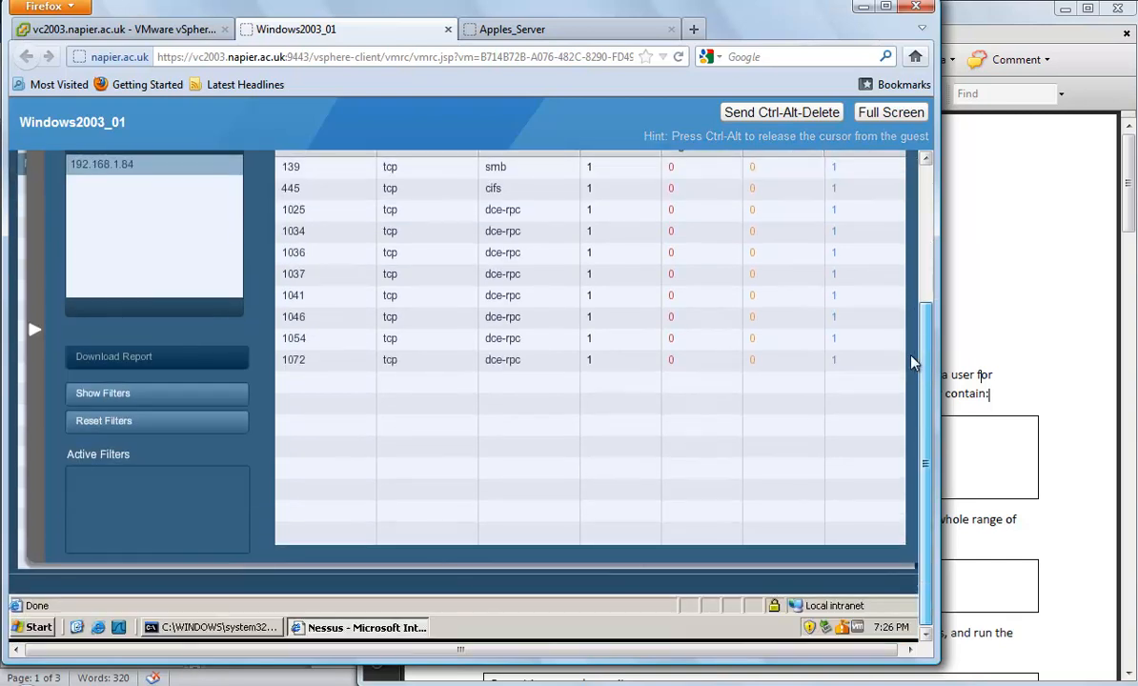
pyautogui.scroll(4, 912, 361)
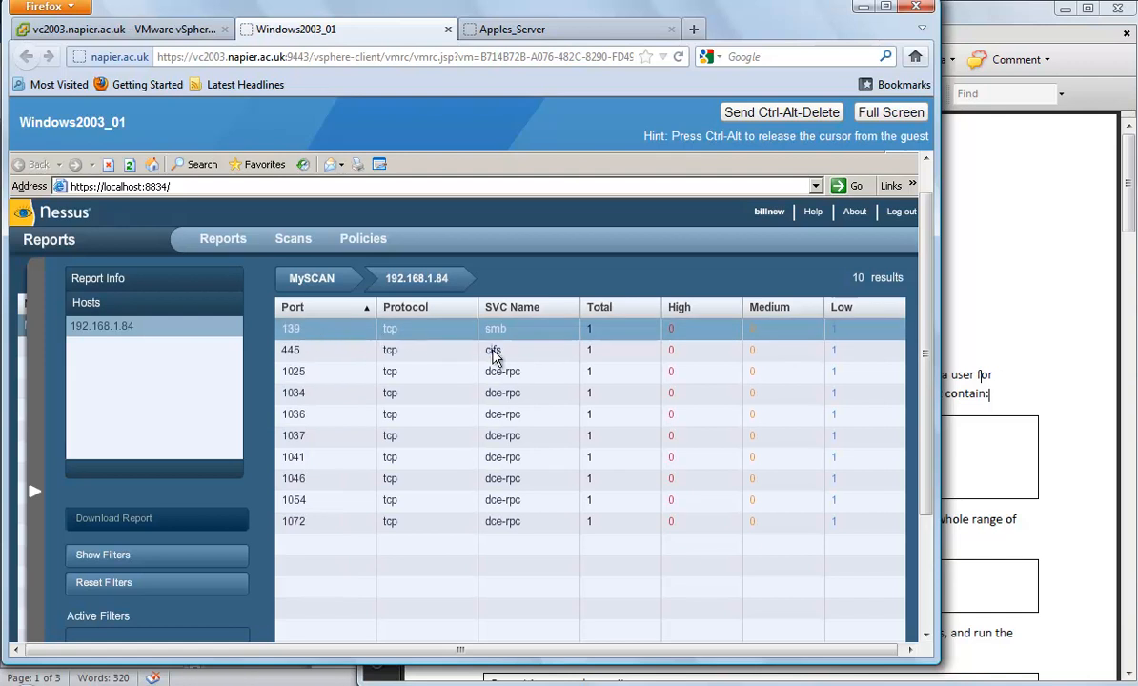
pyautogui.moveTo(927, 340); pyautogui.dragTo(932, 282)
pyautogui.moveTo(927, 333); pyautogui.dragTo(929, 368)
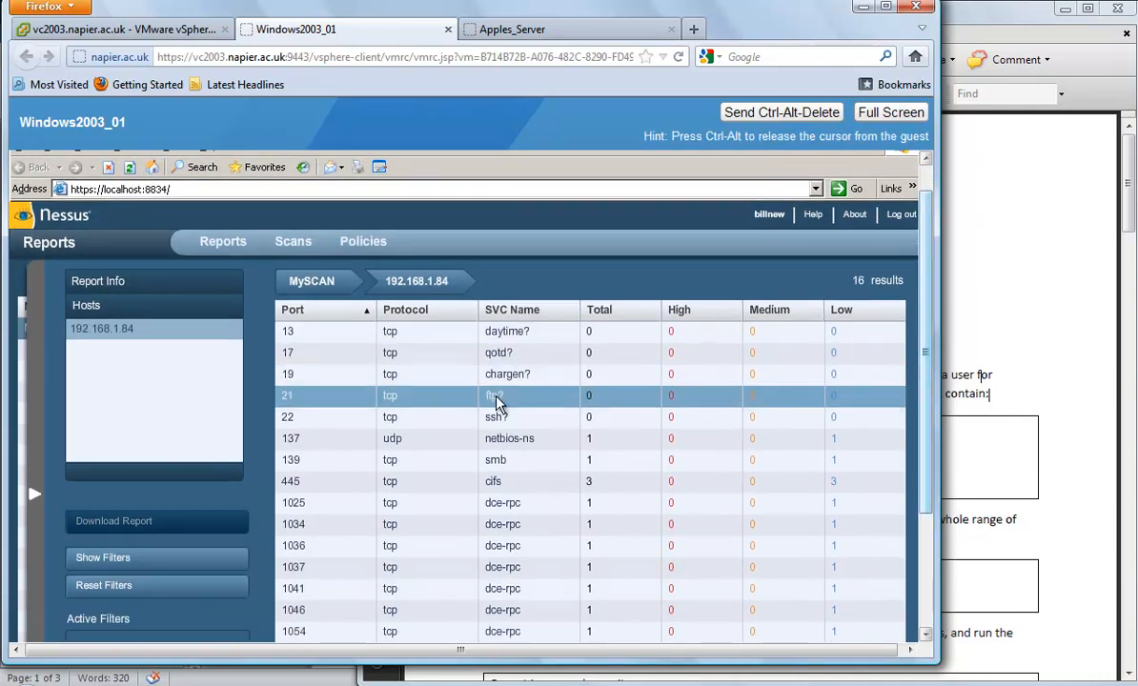
# Step: Check the newly found ports 21, 22, 23, 25, 53, 80, 88 and 443 as the scan progresses
pyautogui.click(500, 398)
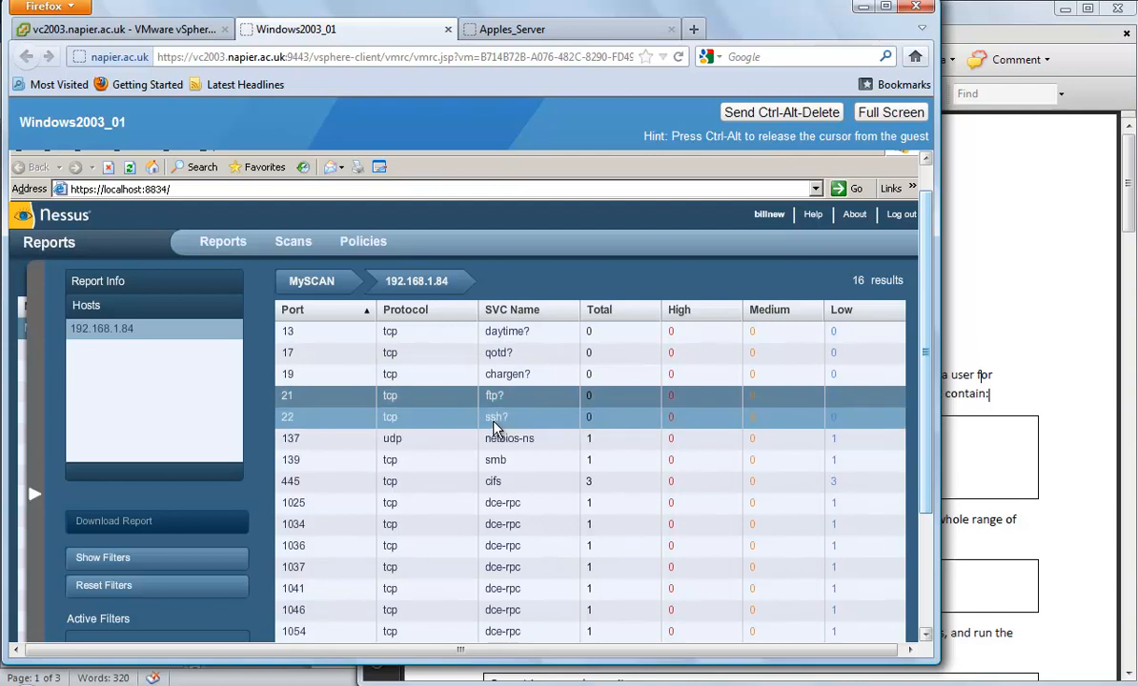
pyautogui.click(493, 421)
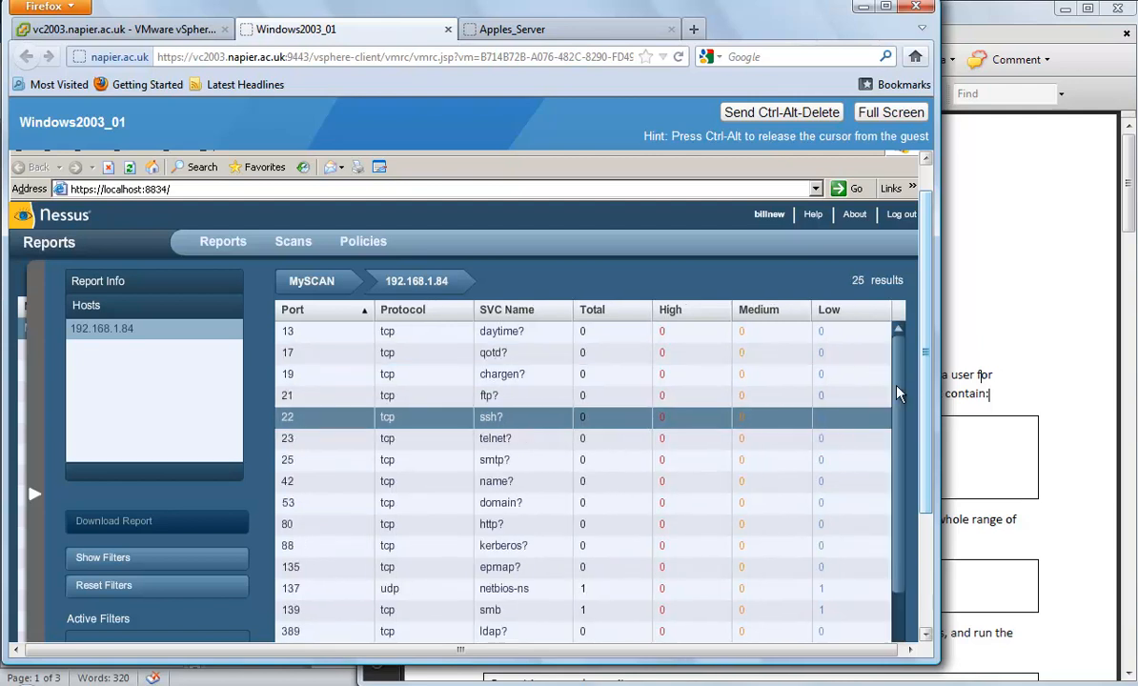
pyautogui.moveTo(924, 401); pyautogui.dragTo(924, 408)
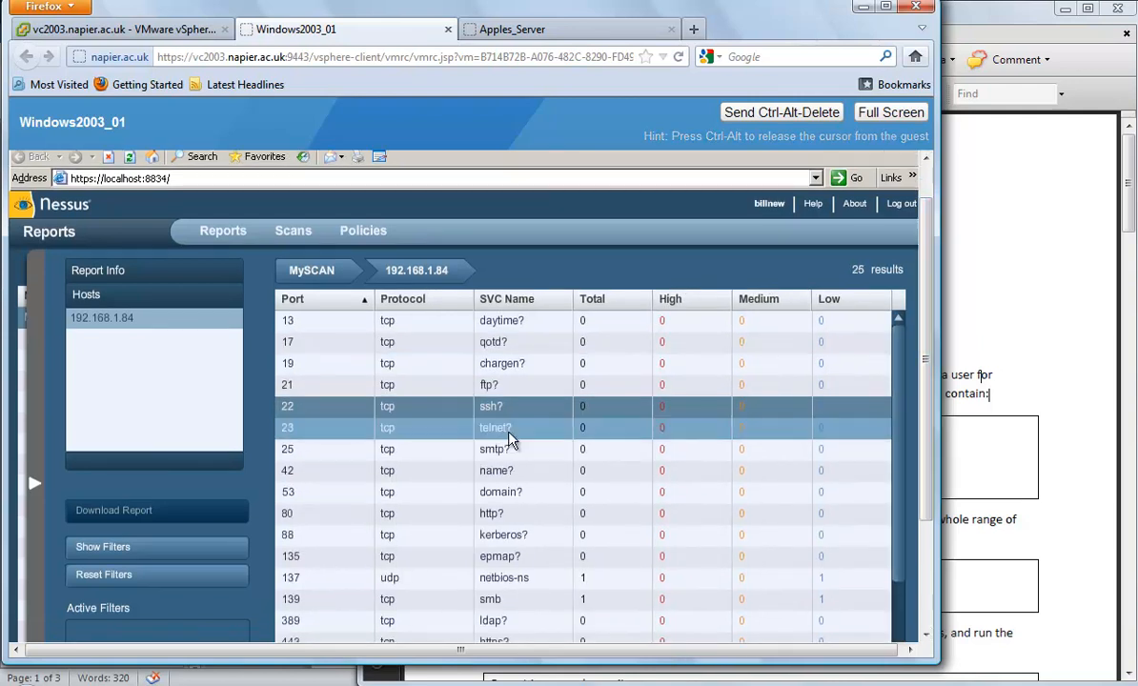
pyautogui.click(484, 428)
pyautogui.click(490, 455)
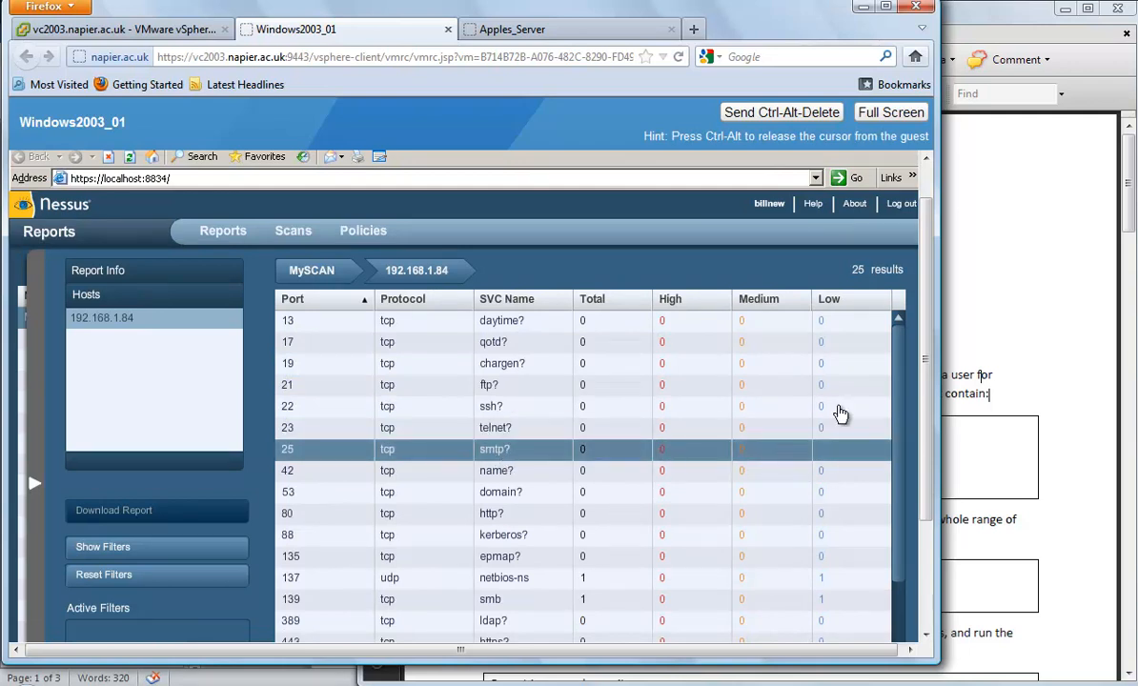
pyautogui.moveTo(923, 412); pyautogui.dragTo(919, 463)
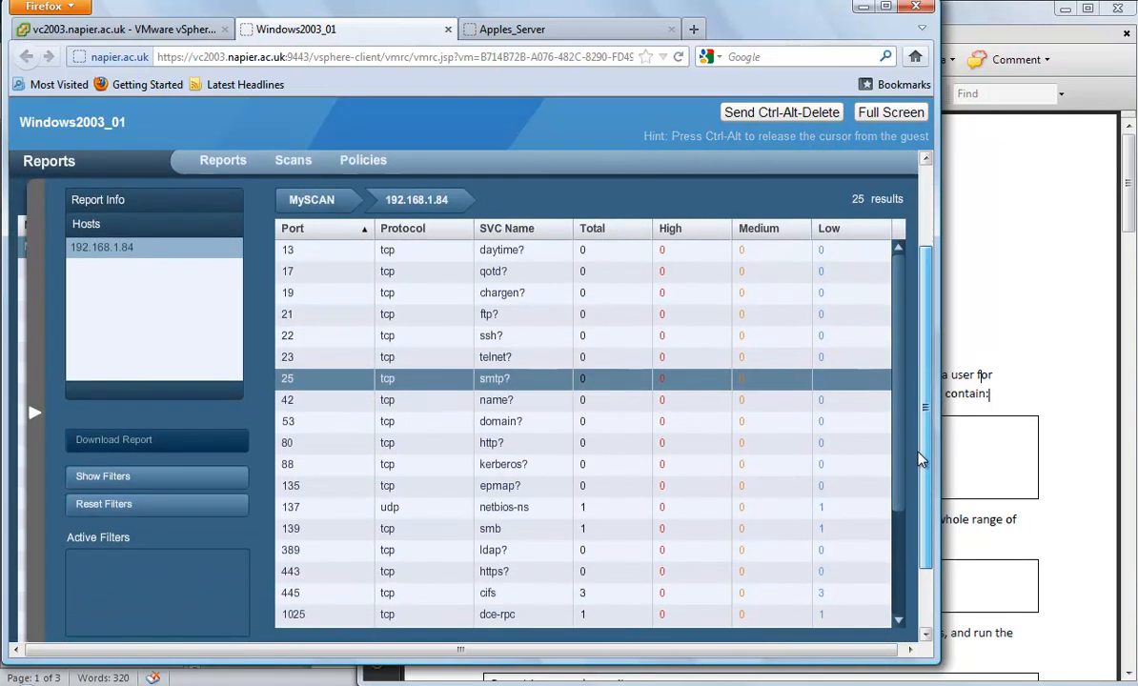
pyautogui.click(511, 424)
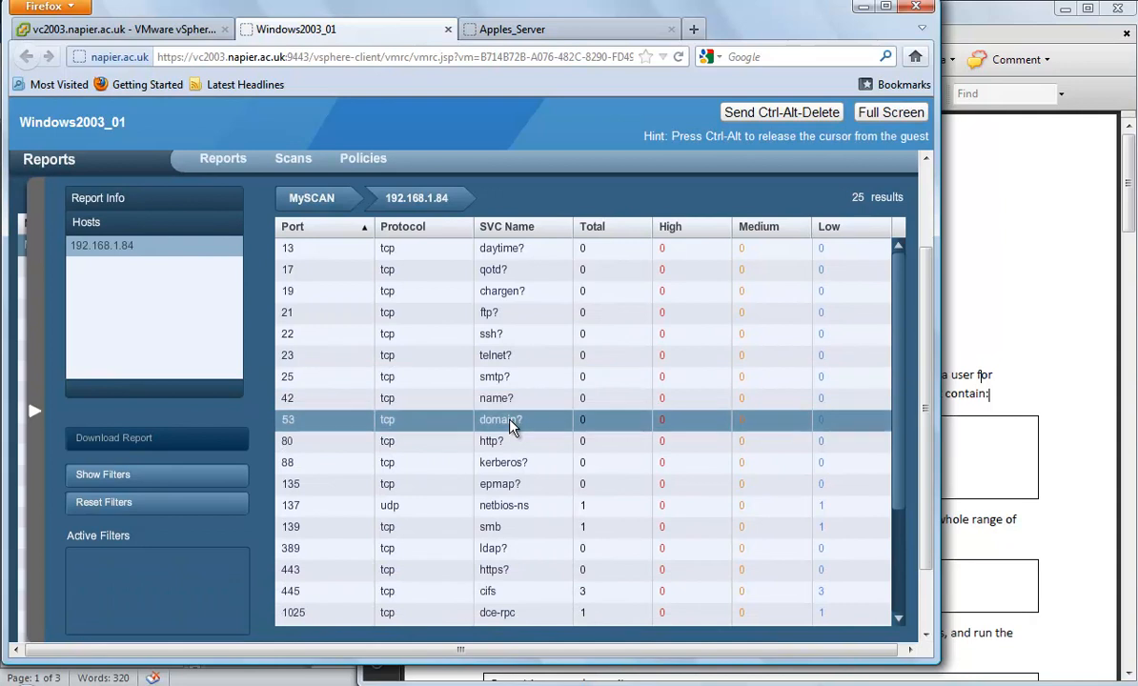
pyautogui.click(497, 445)
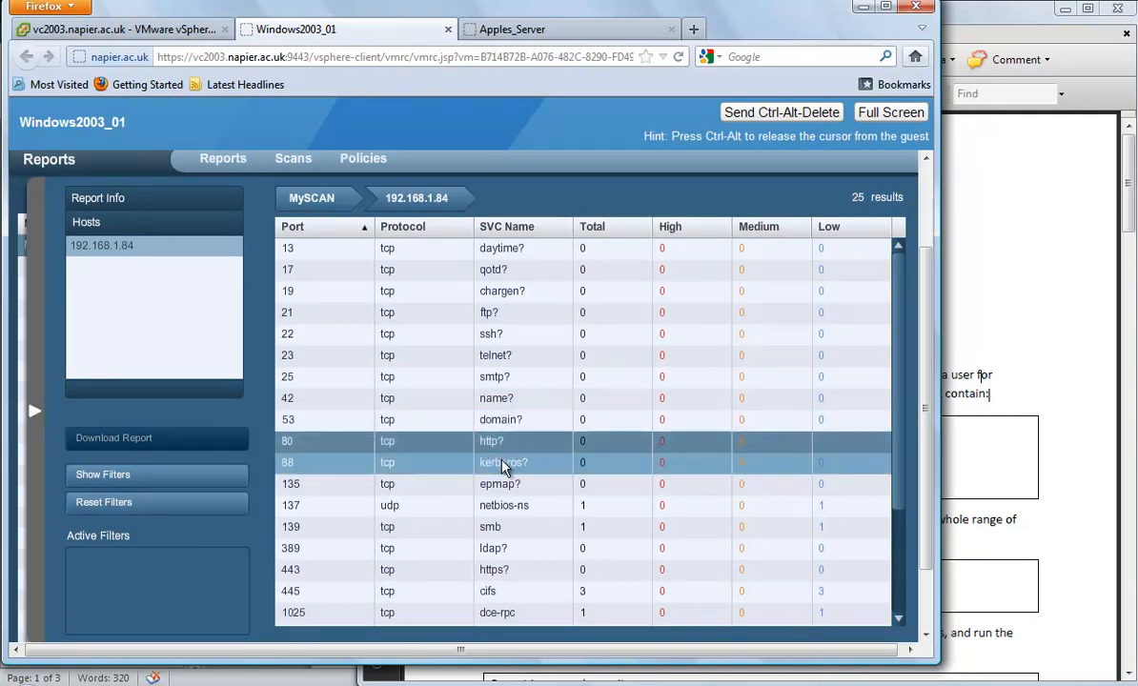
pyautogui.click(505, 467)
pyautogui.moveTo(925, 412); pyautogui.dragTo(920, 526)
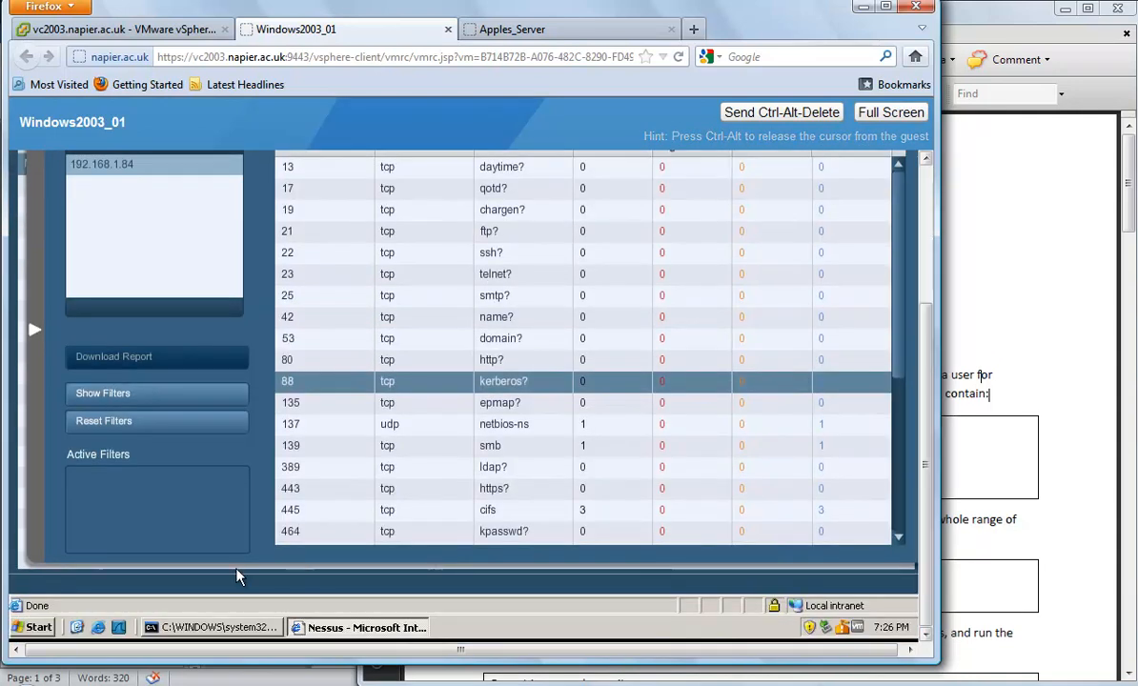
pyautogui.click(504, 492)
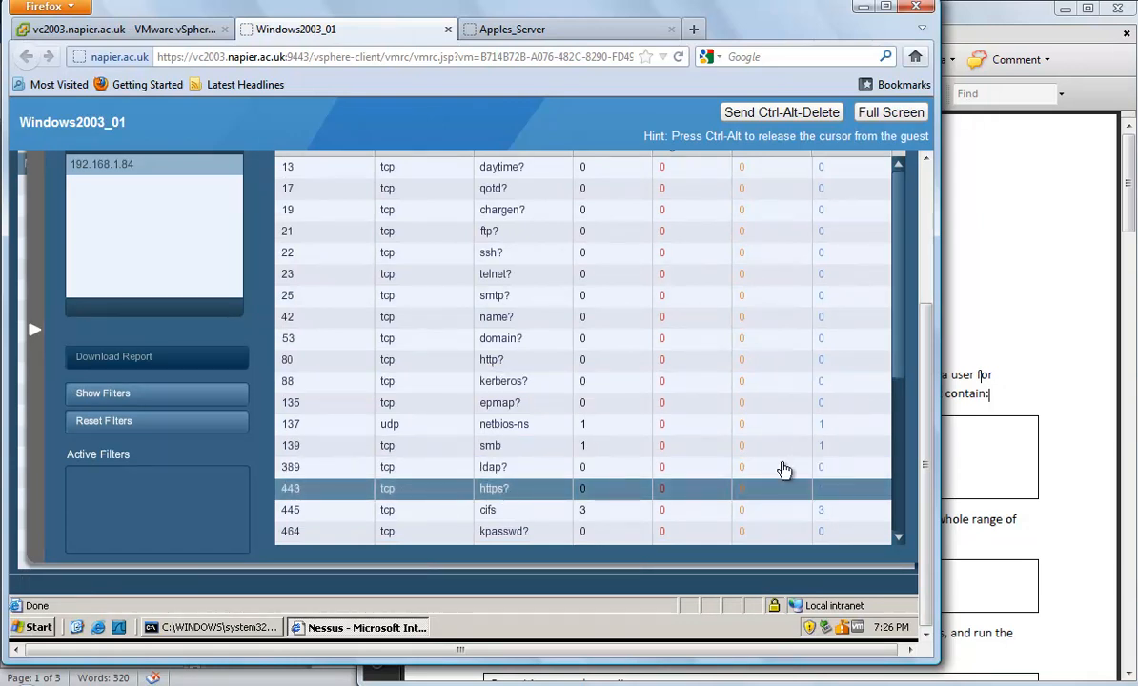
pyautogui.moveTo(927, 431); pyautogui.dragTo(941, 205)
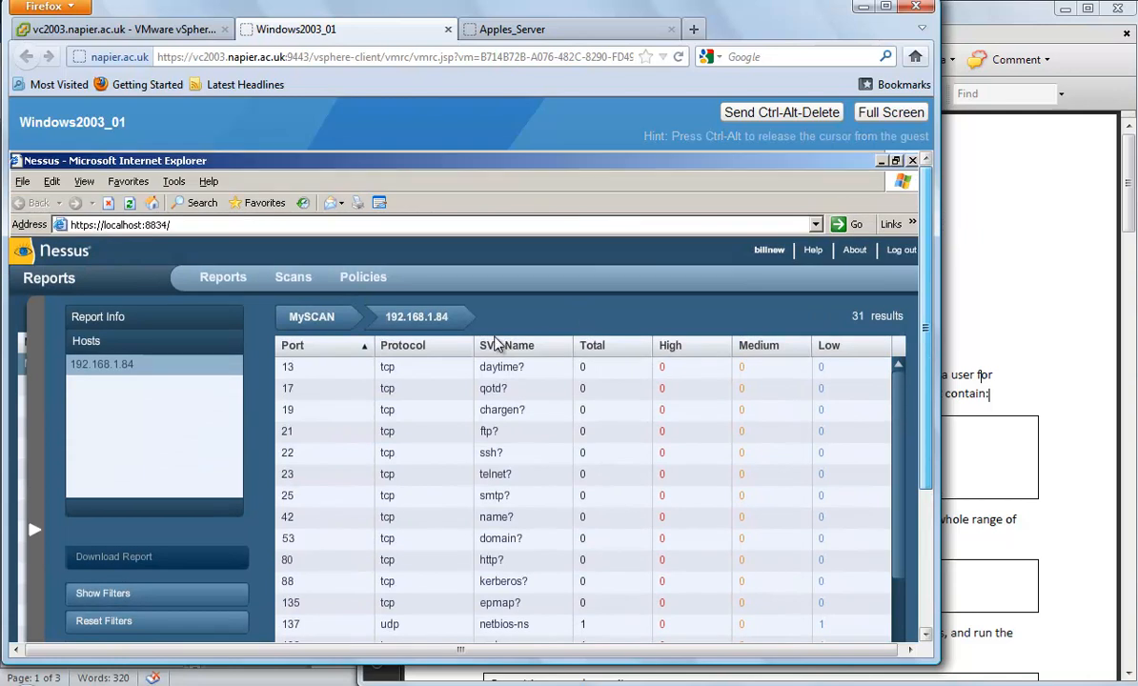
# Step: View the 21/tcp details, then go to the Policies list with the lab sheet in front
pyautogui.click(294, 432)
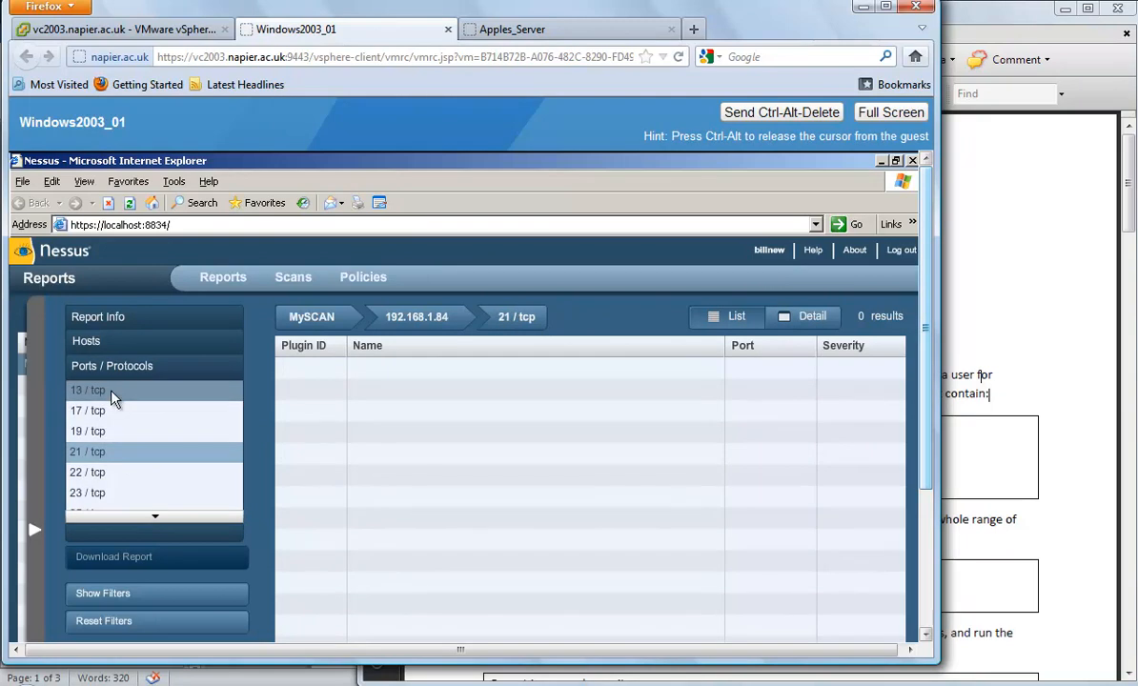
pyautogui.click(105, 343)
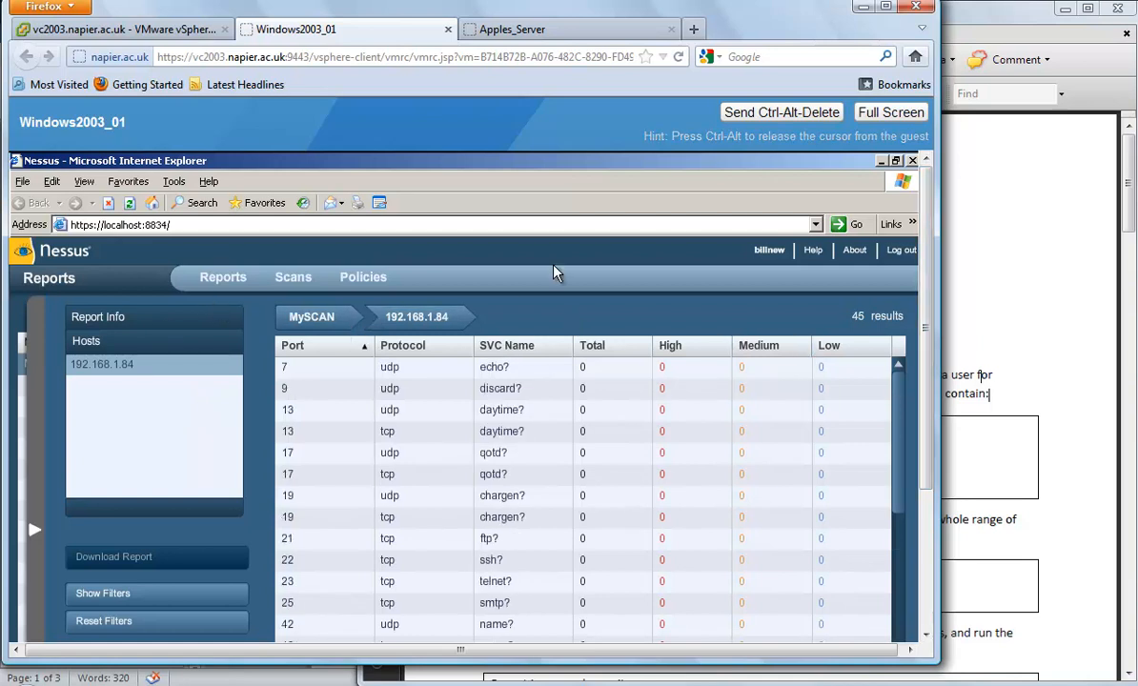
pyautogui.click(292, 279)
pyautogui.click(365, 285)
pyautogui.click(1034, 381)
pyautogui.moveTo(1130, 183); pyautogui.dragTo(1128, 232)
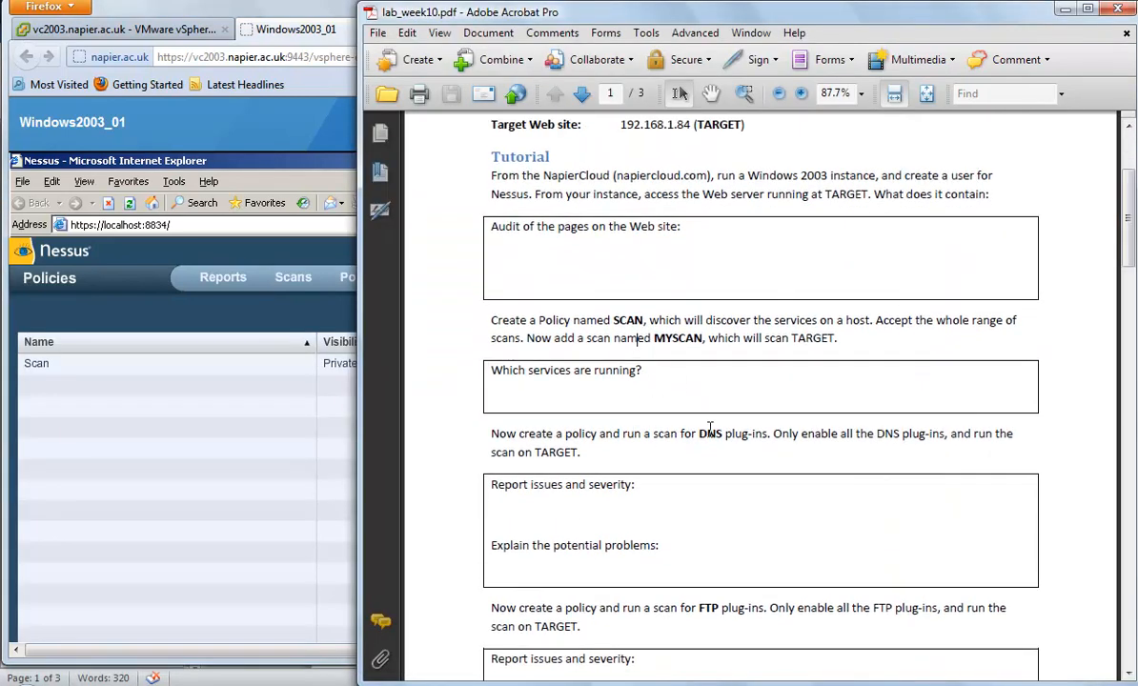
# Step: Create a policy named DNS described 'My DNS policy scan' with TCP and SNMP scanning off
pyautogui.click(238, 383)
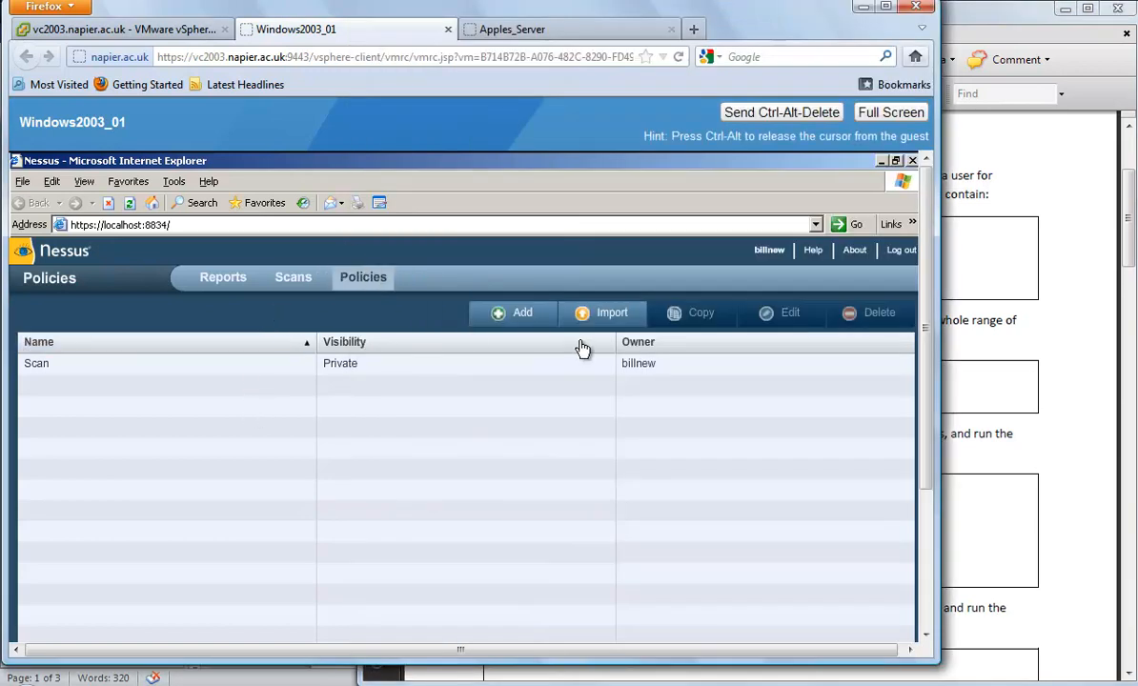
pyautogui.click(500, 318)
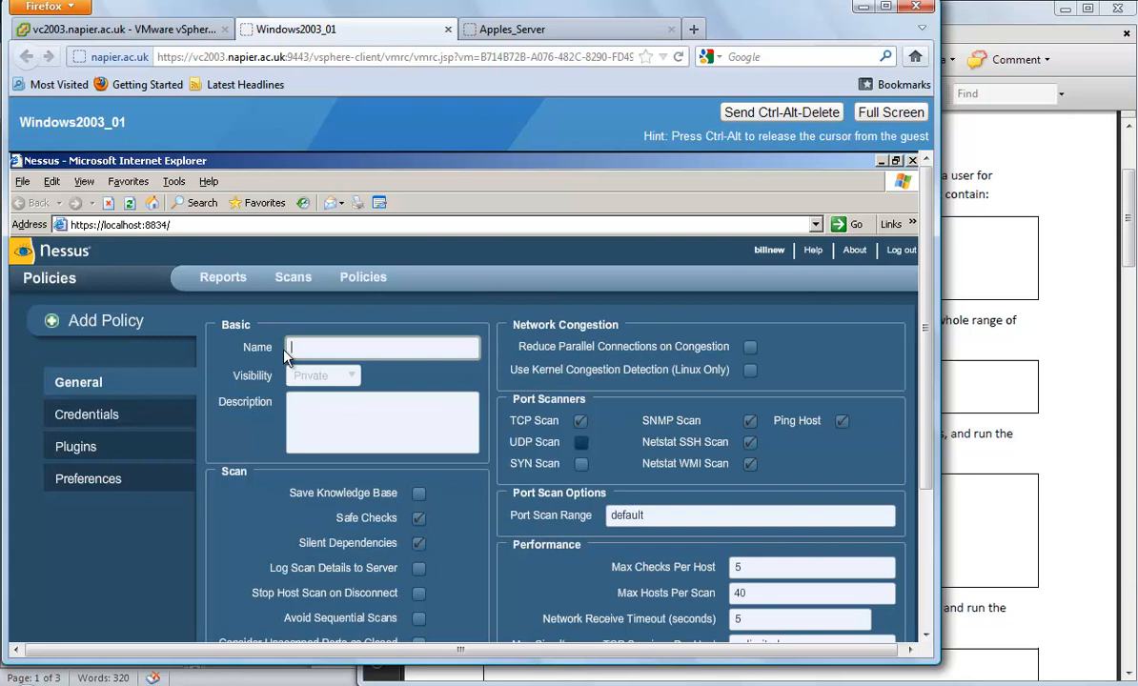
pyautogui.write('DNS')
pyautogui.click(427, 420)
pyautogui.write('My D')
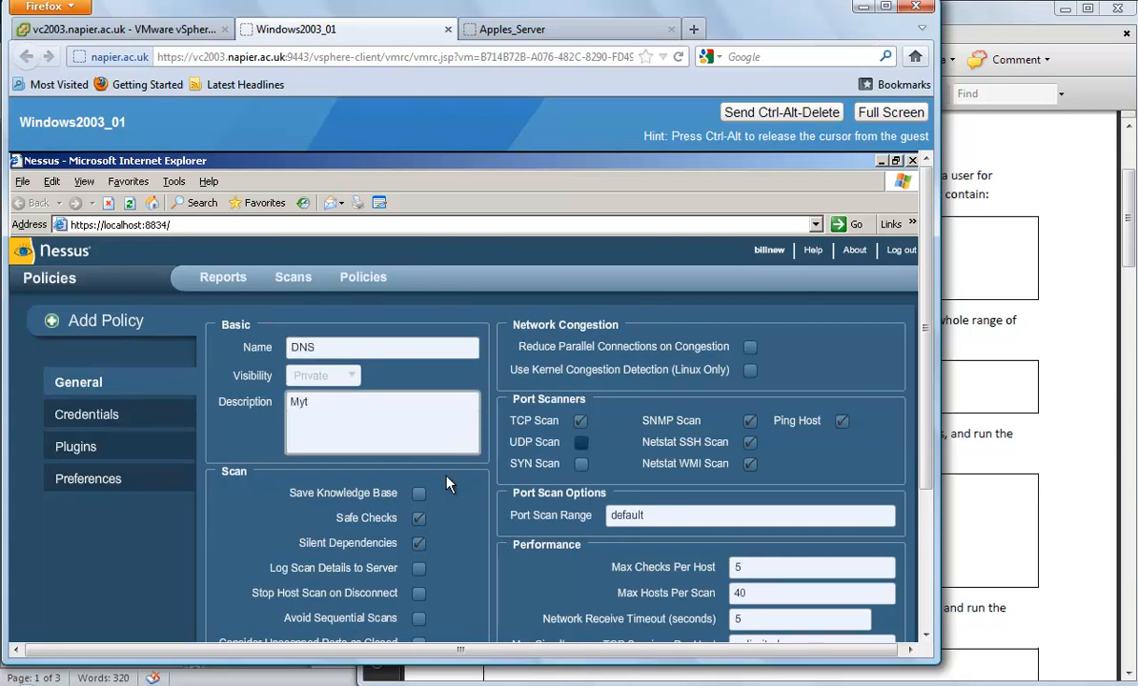
pyautogui.write('NS scan')
pyautogui.write('olicy scan')
pyautogui.click(580, 421)
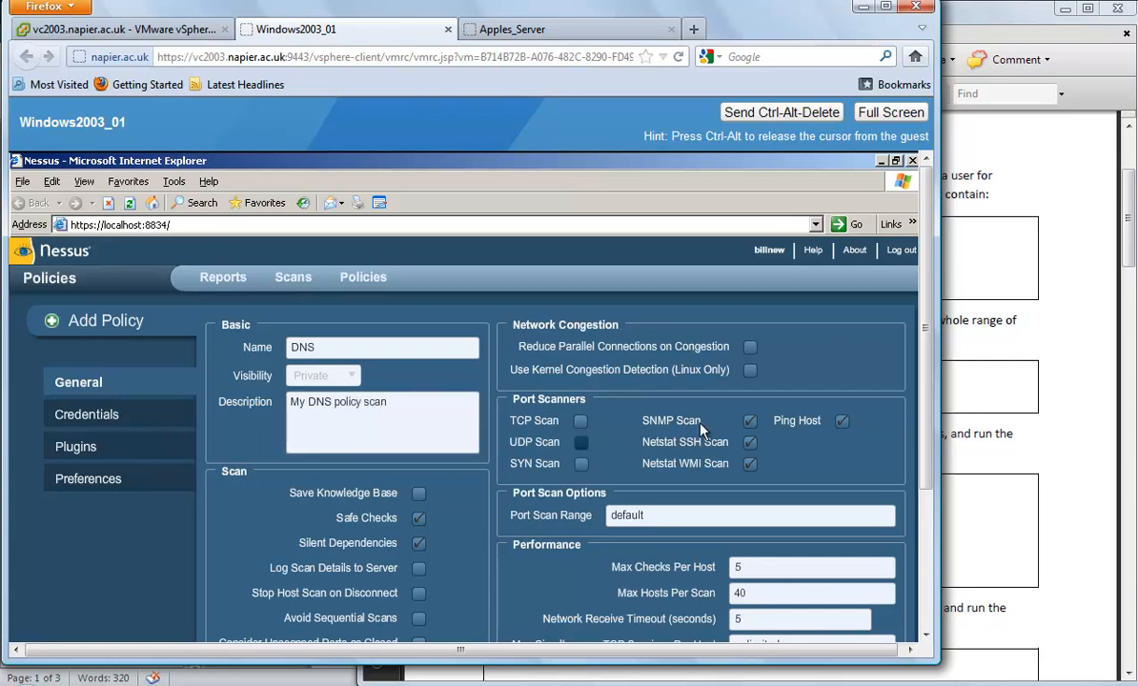
pyautogui.click(751, 421)
pyautogui.moveTo(922, 432); pyautogui.dragTo(920, 551)
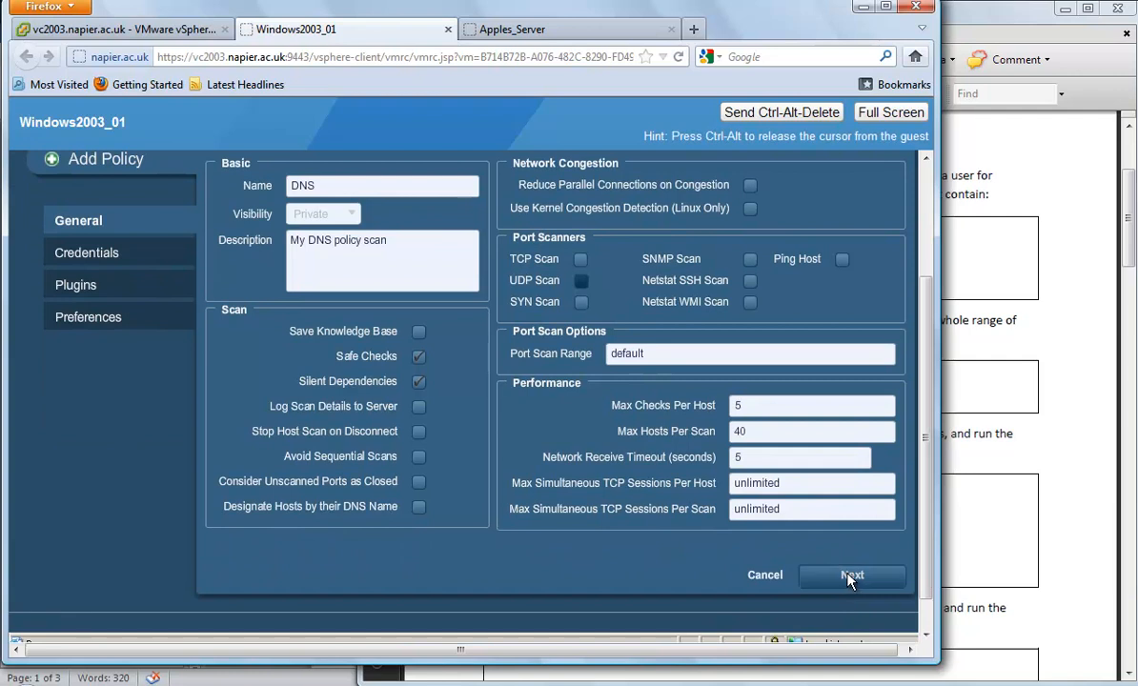
# Step: Disable all plugin families except DNS (48 plugins) and submit the DNS policy
pyautogui.click(850, 575)
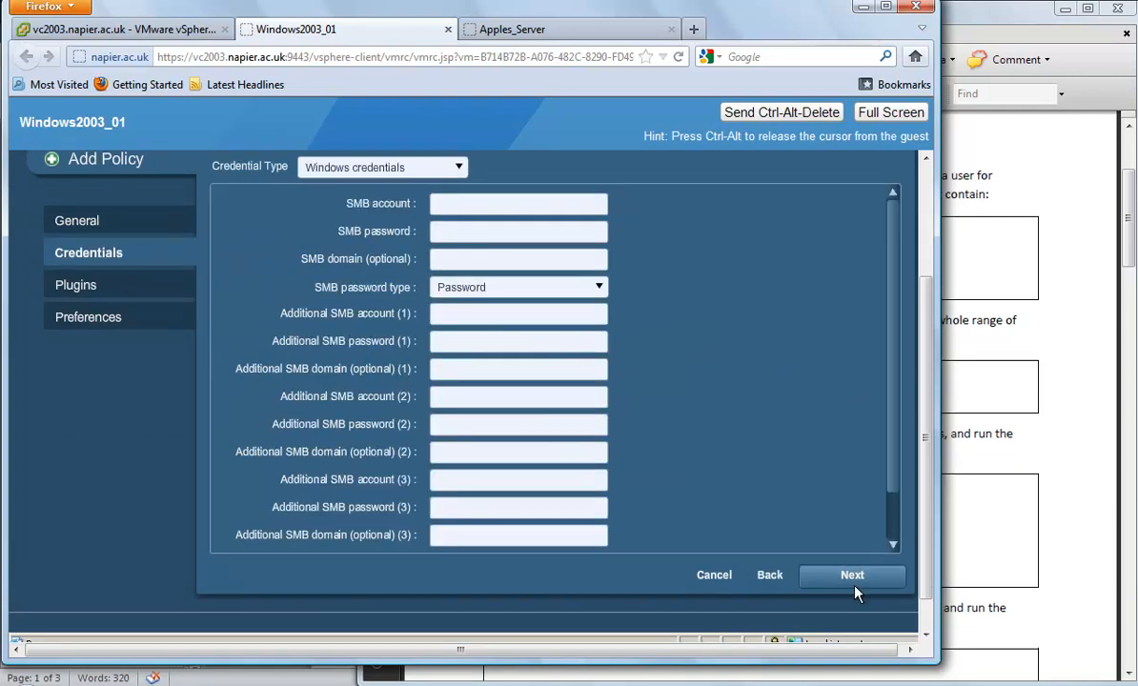
pyautogui.click(851, 574)
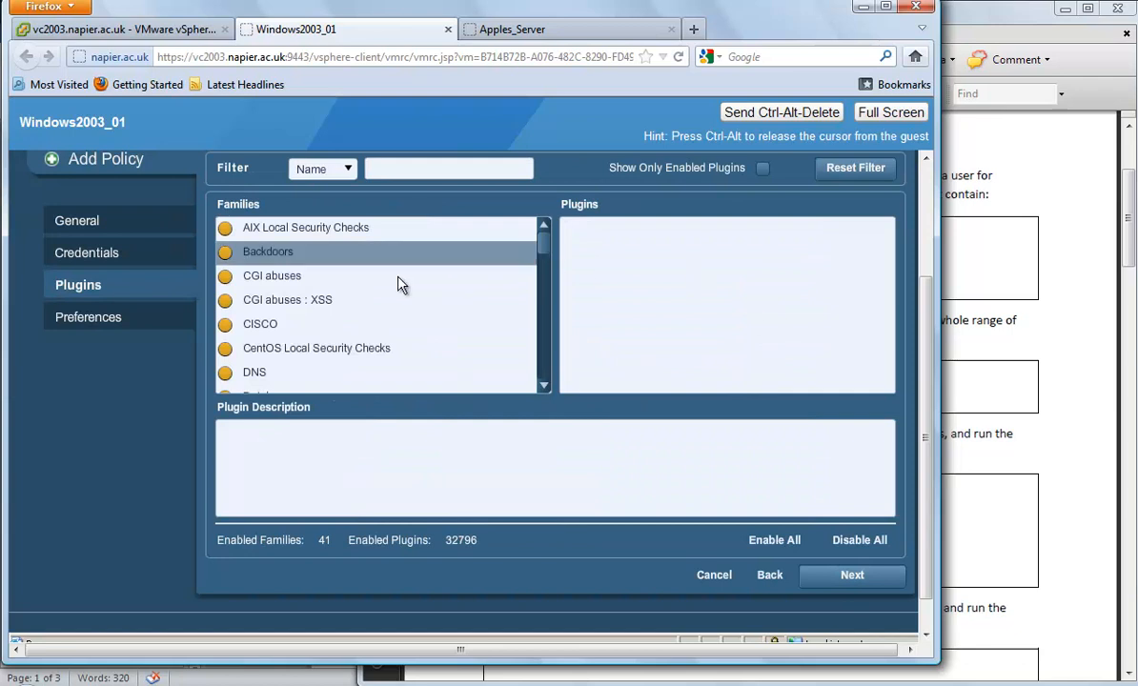
pyautogui.scroll(-2, 546, 262)
pyautogui.scroll(1, 515, 238)
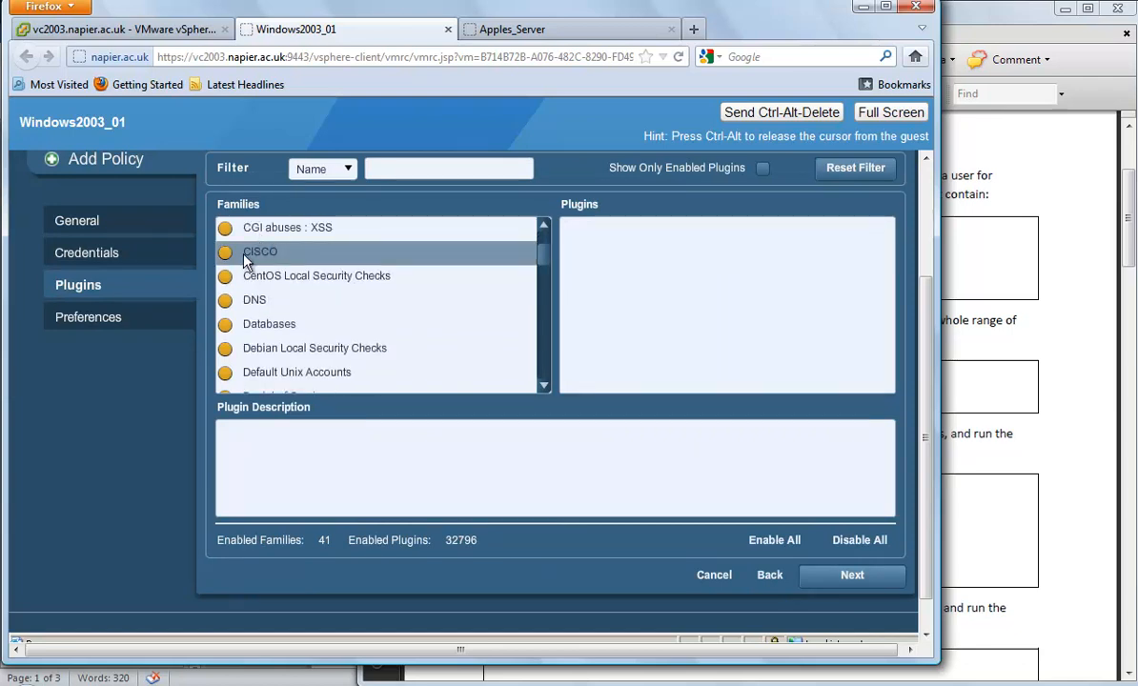
pyautogui.click(246, 301)
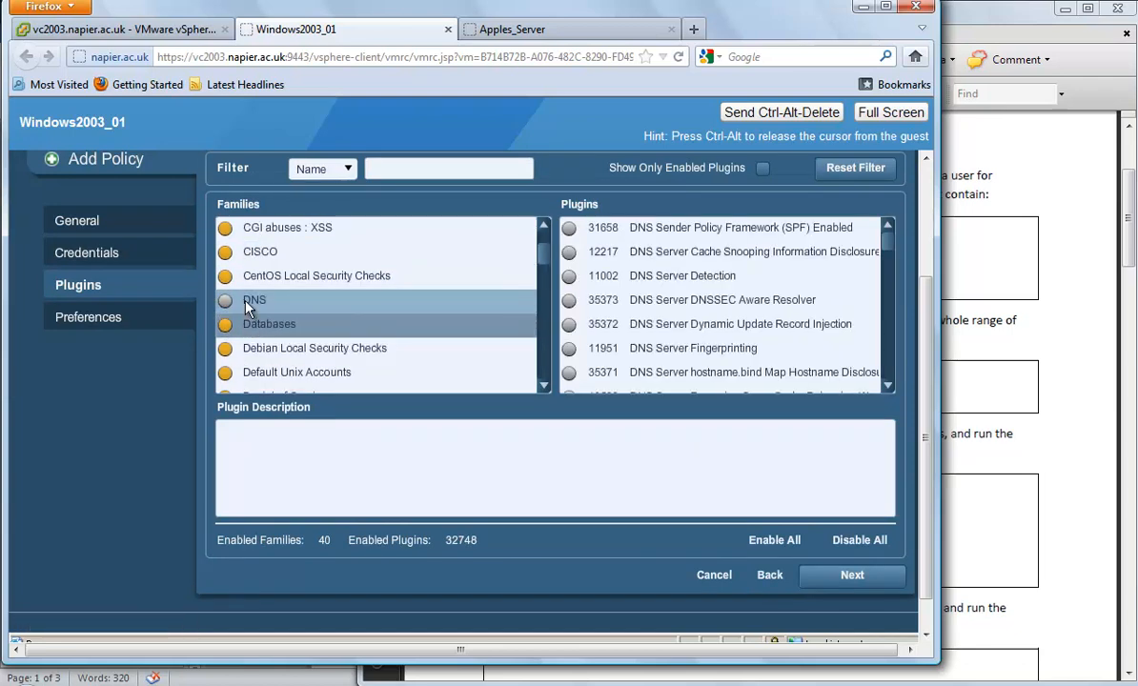
pyautogui.click(225, 300)
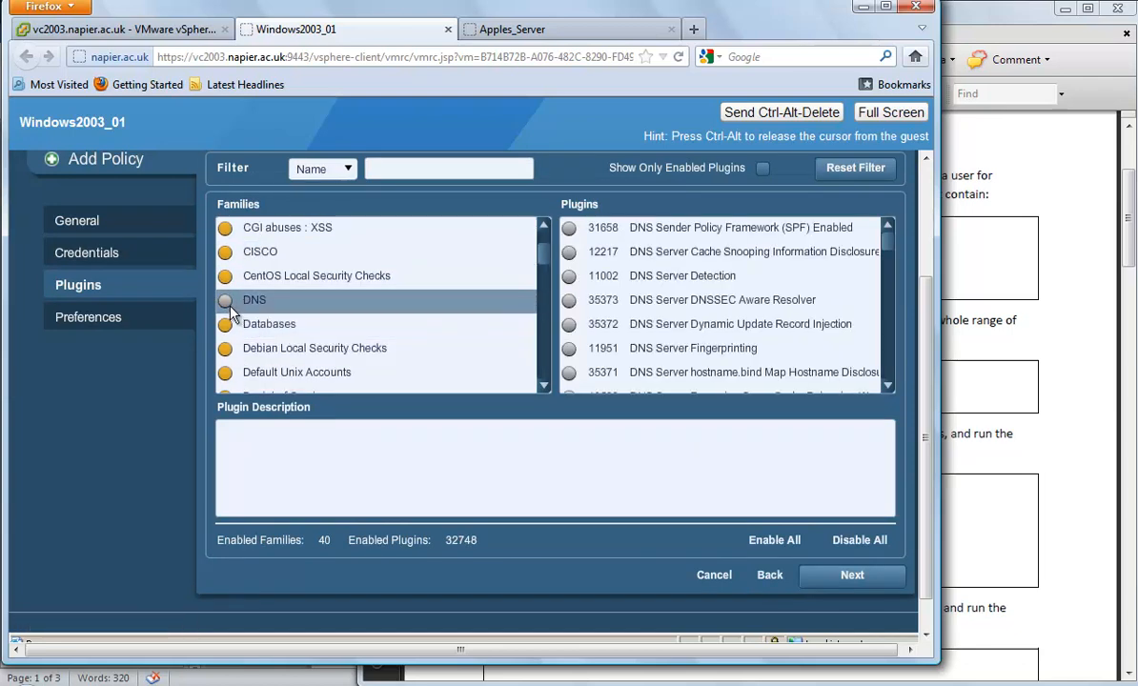
pyautogui.click(860, 540)
pyautogui.click(225, 228)
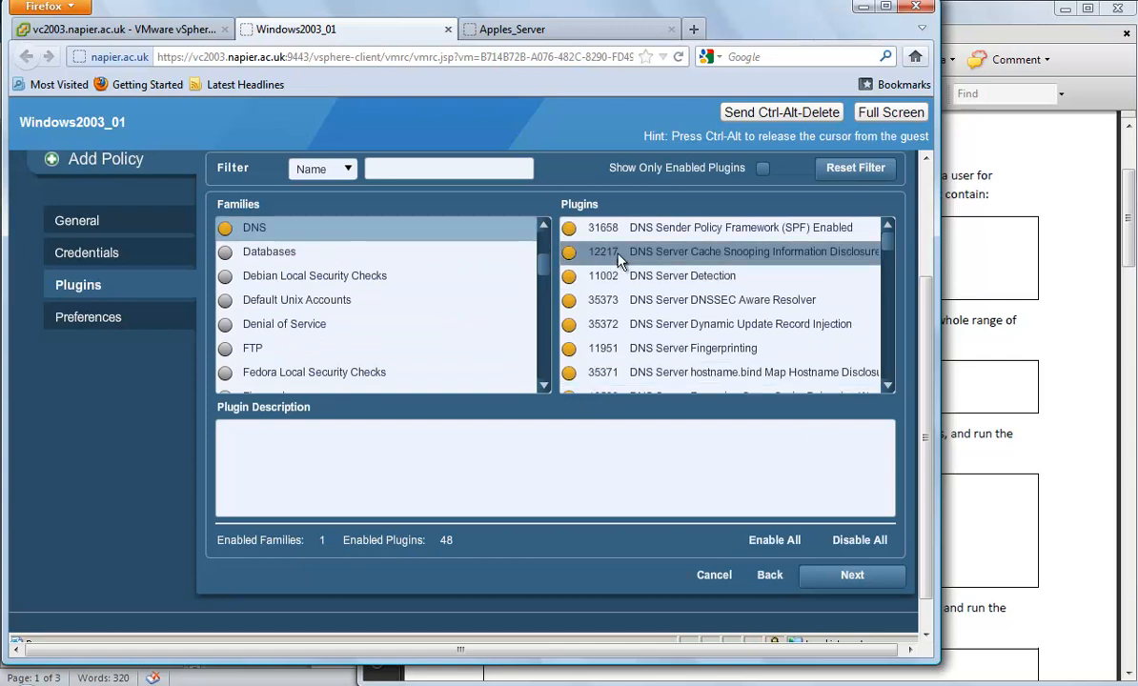
pyautogui.moveTo(892, 245); pyautogui.dragTo(891, 381)
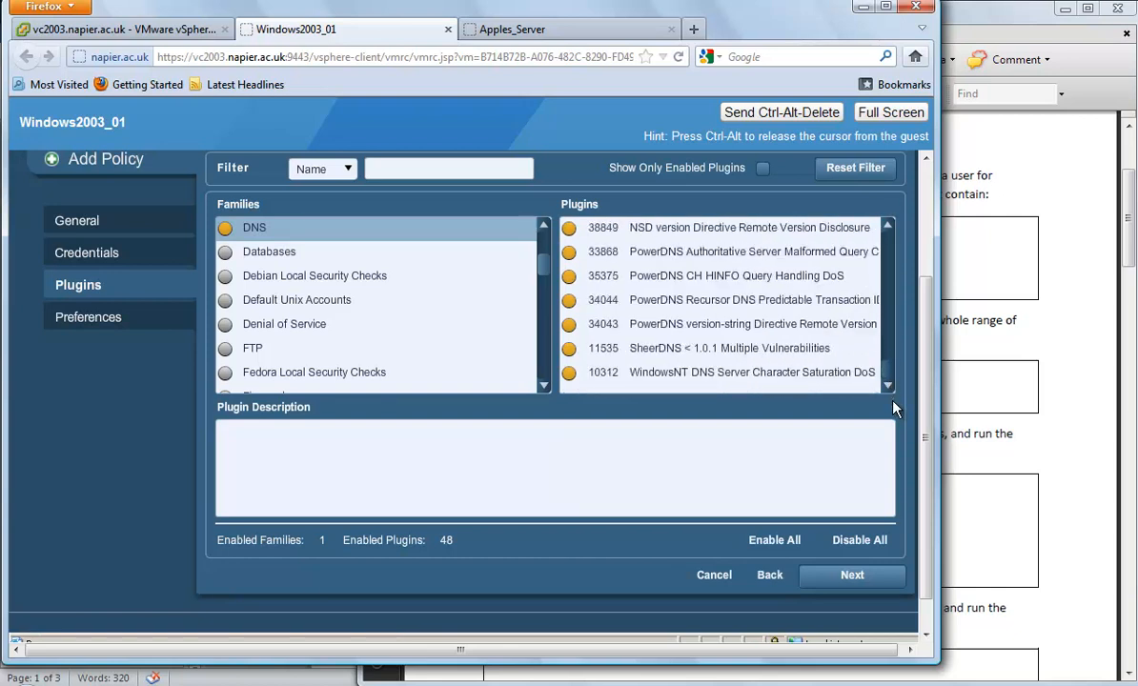
pyautogui.click(843, 577)
pyautogui.click(847, 579)
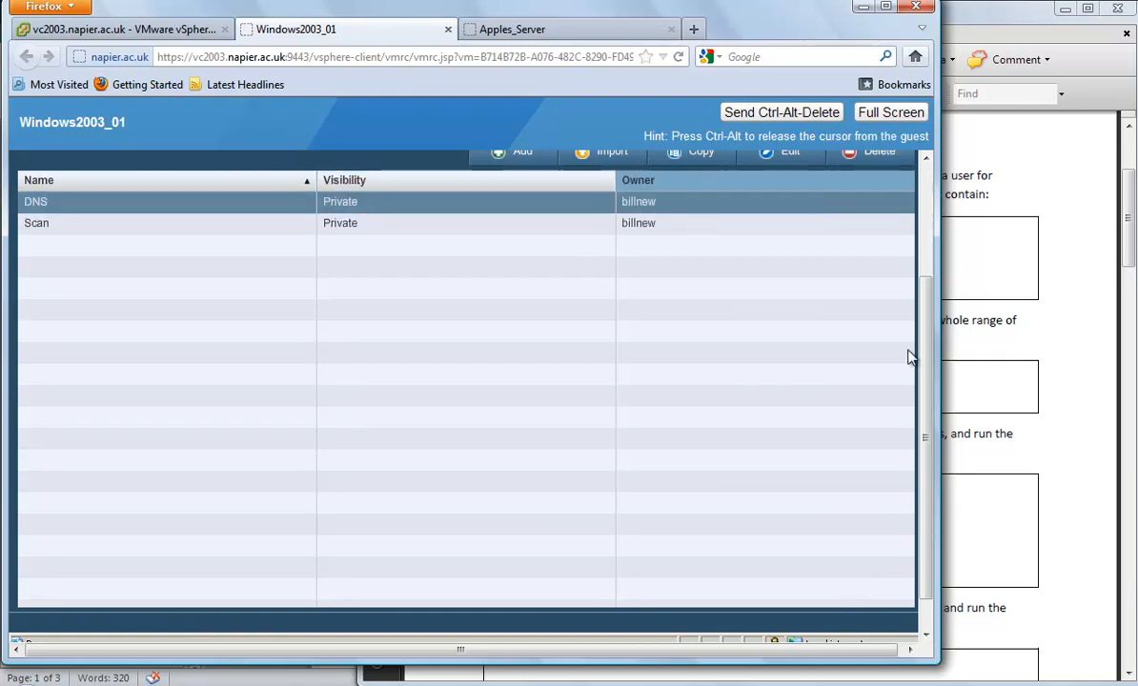
# Step: Add a new scan named MyDNSScan that uses the DNS policy
pyautogui.click(924, 259)
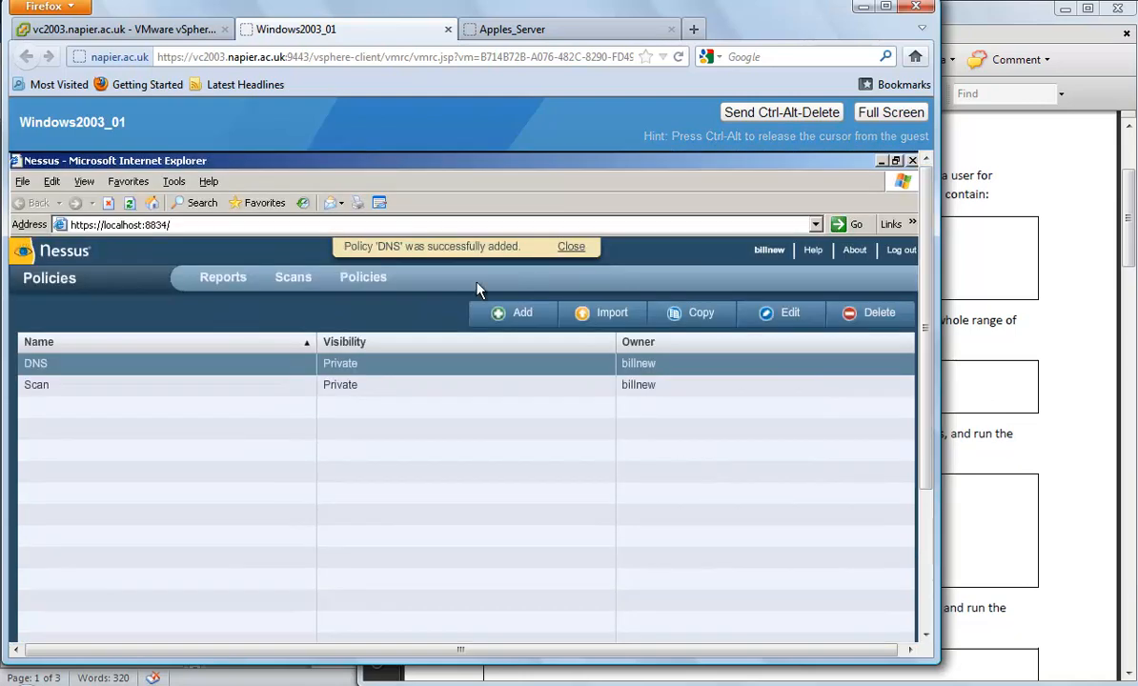
pyautogui.click(295, 278)
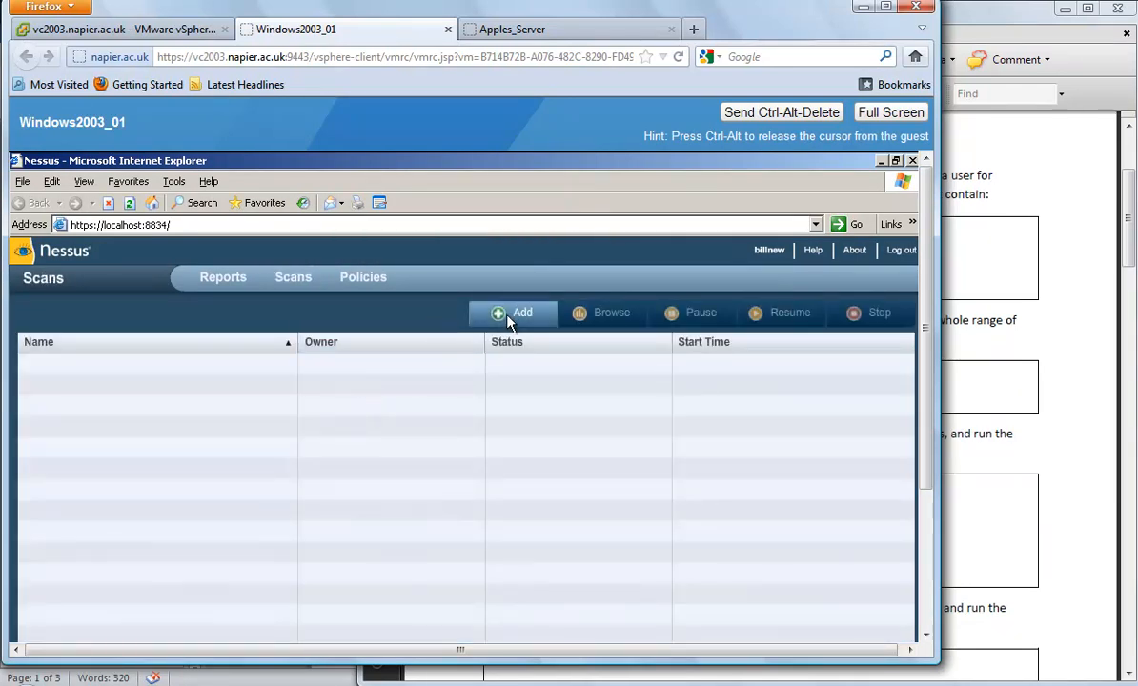
pyautogui.click(514, 314)
pyautogui.write('MyDNSS')
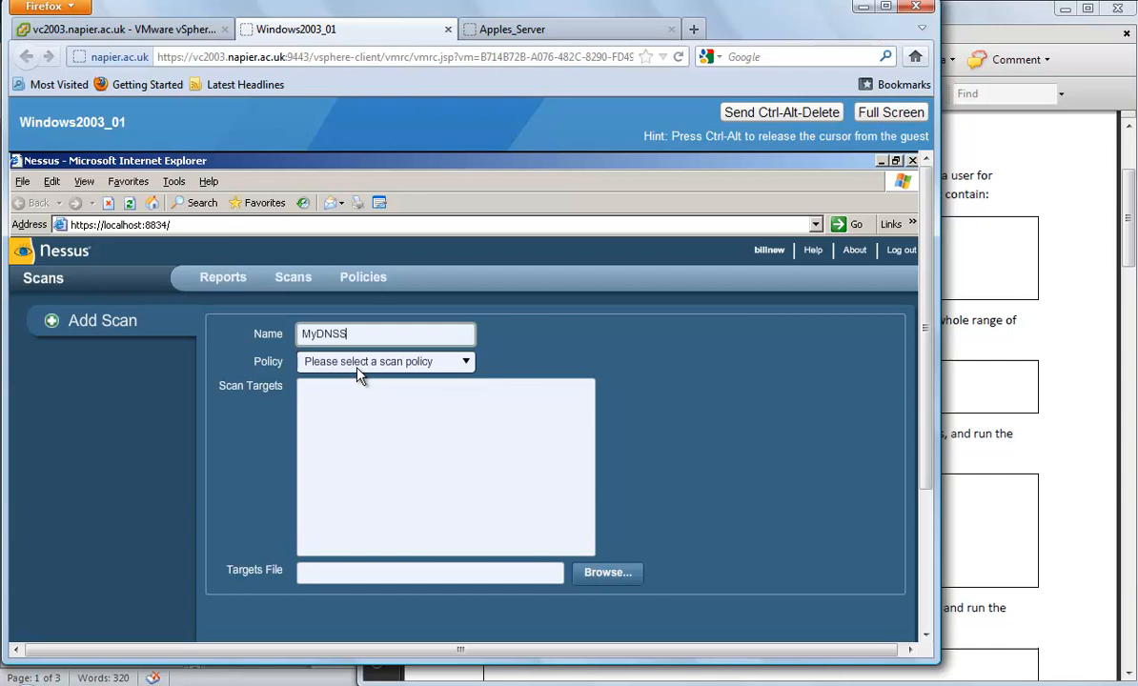
pyautogui.write('can')
pyautogui.click(465, 361)
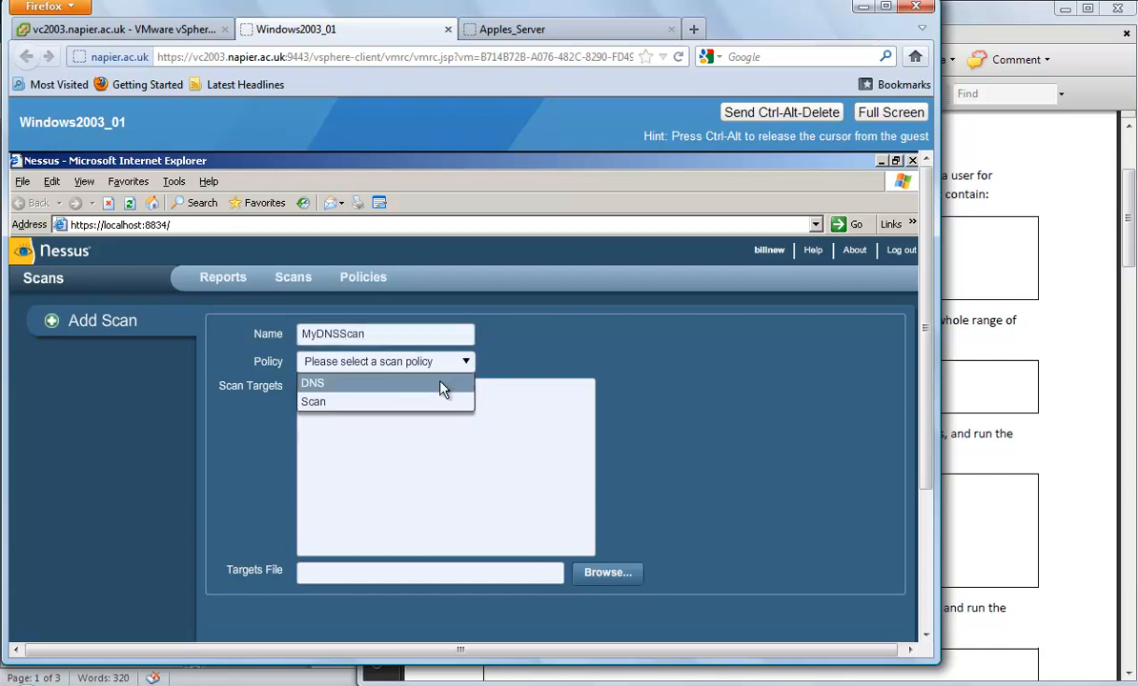
pyautogui.click(434, 389)
# Step: Enter 192.168.1.84 as the scan target, checking the address on the lab sheet
pyautogui.click(416, 399)
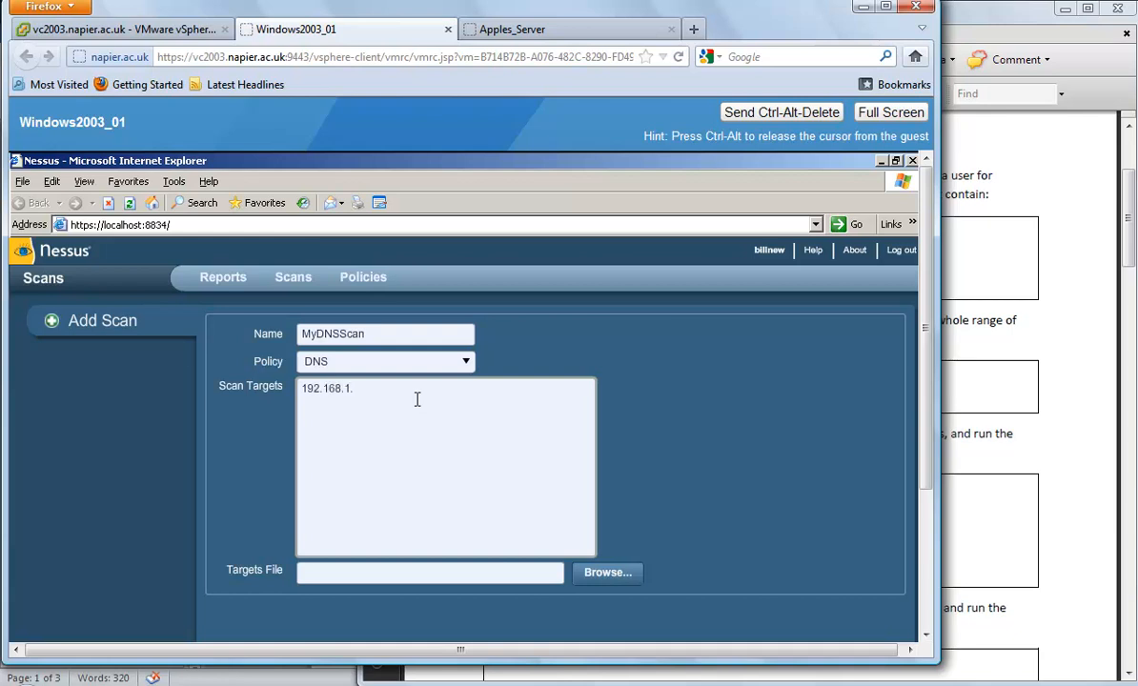
pyautogui.write('192.168.1.')
pyautogui.click(965, 290)
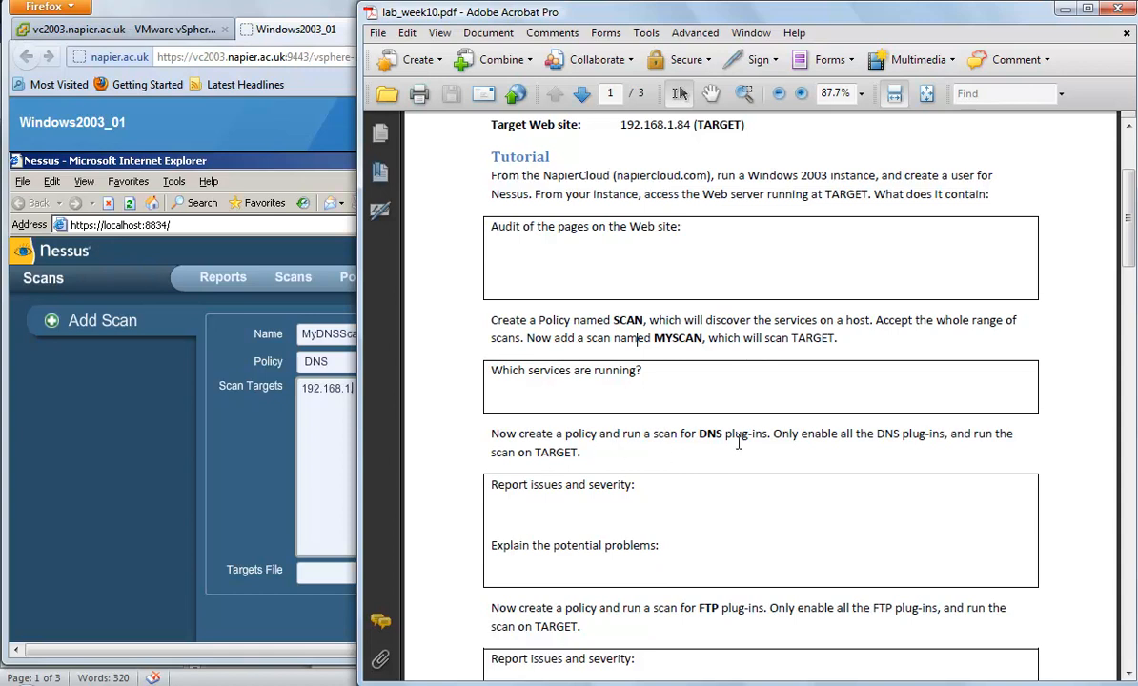
pyautogui.click(330, 452)
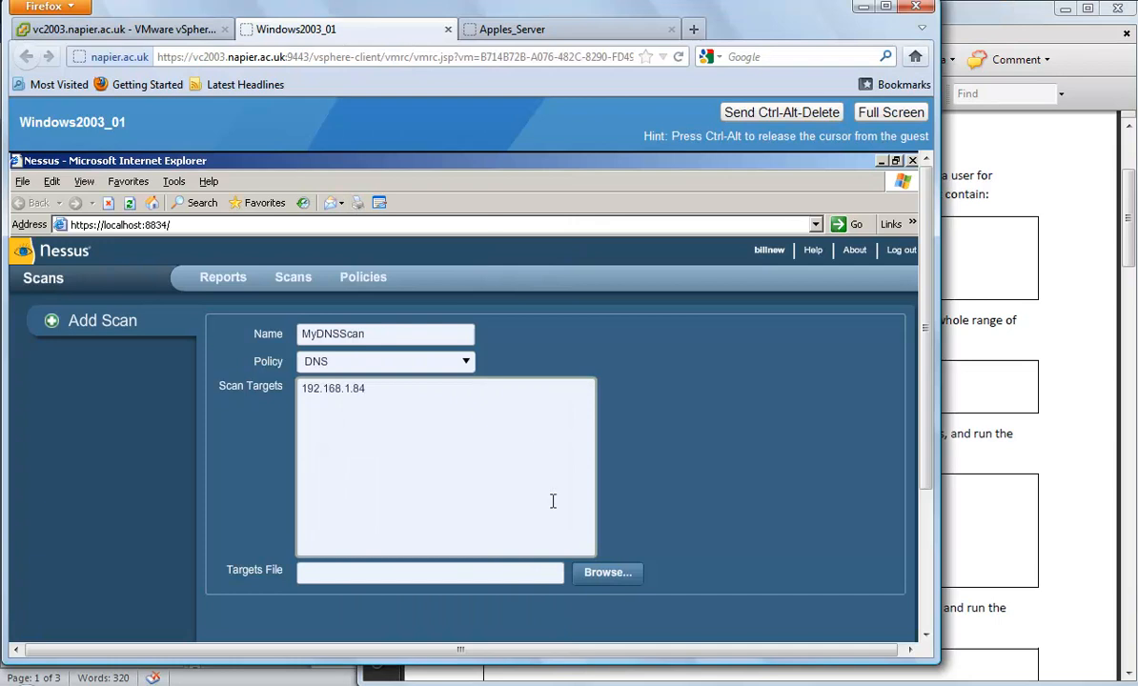
pyautogui.moveTo(927, 458); pyautogui.dragTo(937, 566)
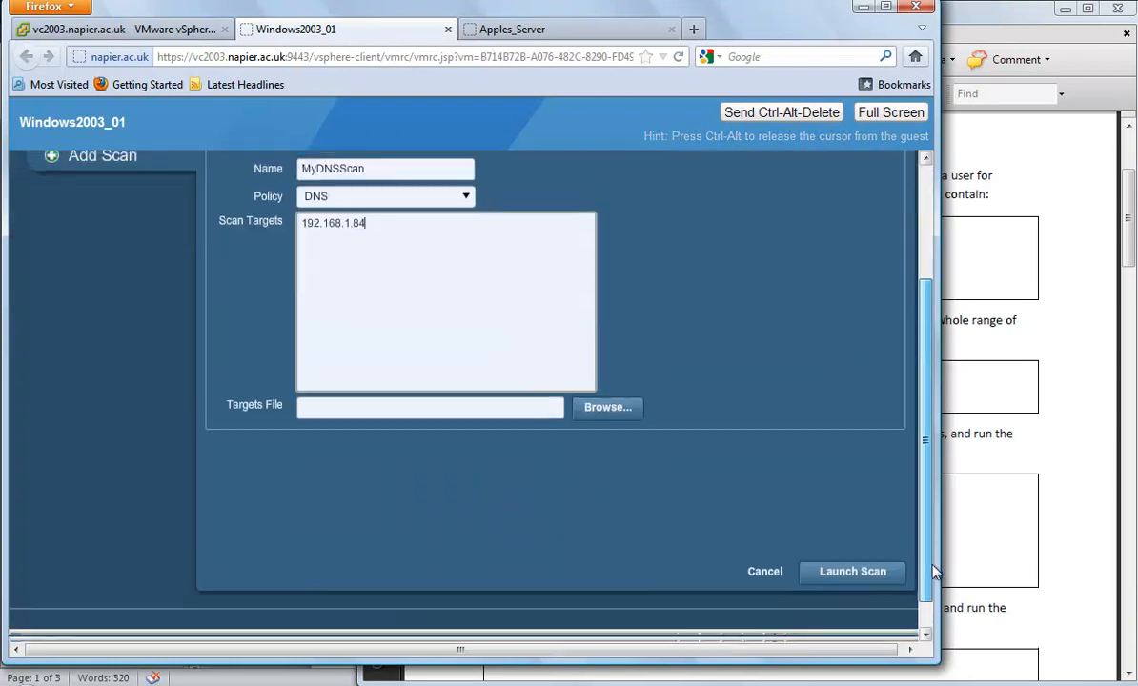
# Step: Launch MyDNSScan and open its report for host 192.168.1.84
pyautogui.click(840, 566)
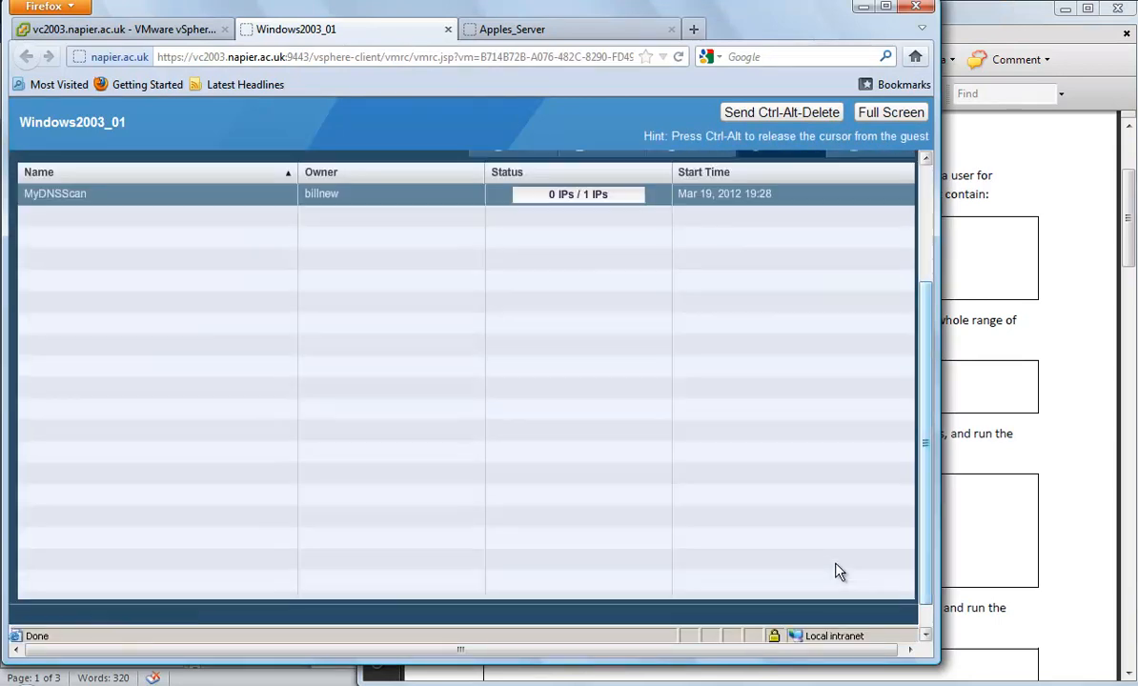
pyautogui.click(926, 245)
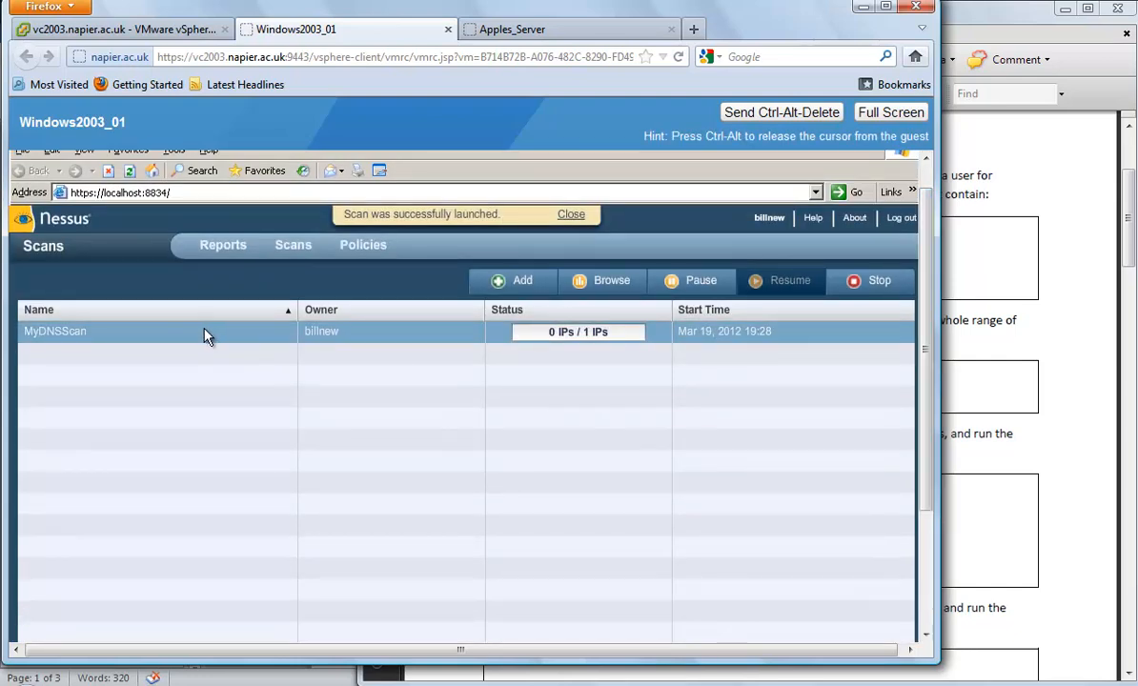
pyautogui.click(235, 253)
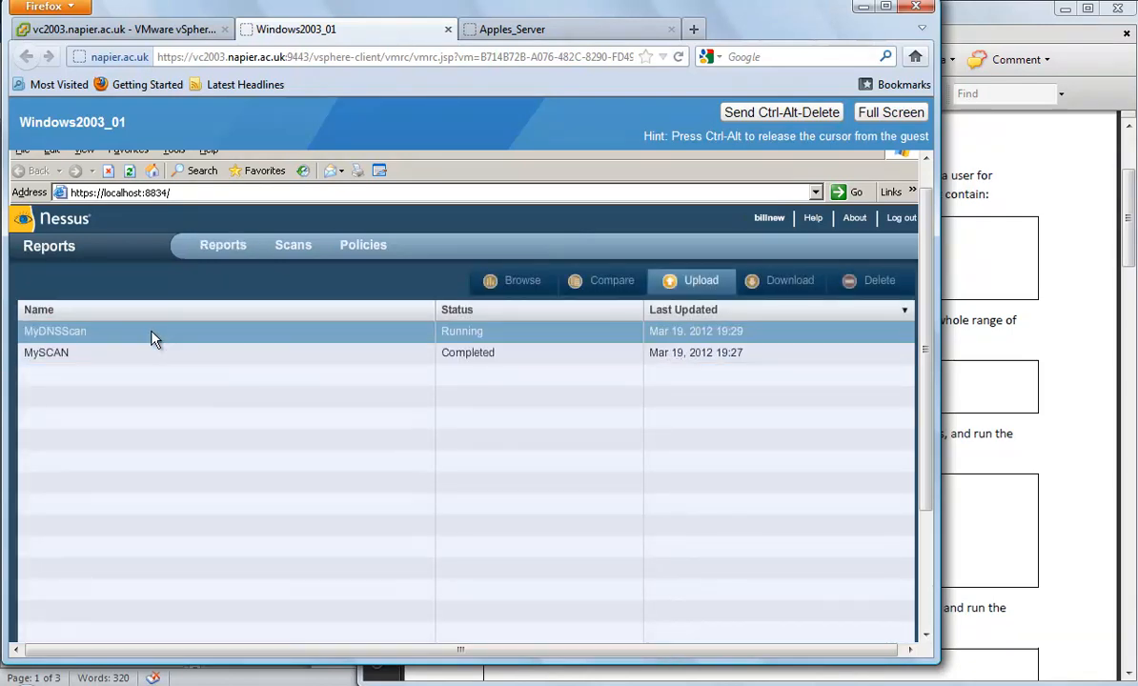
pyautogui.doubleClick(474, 335)
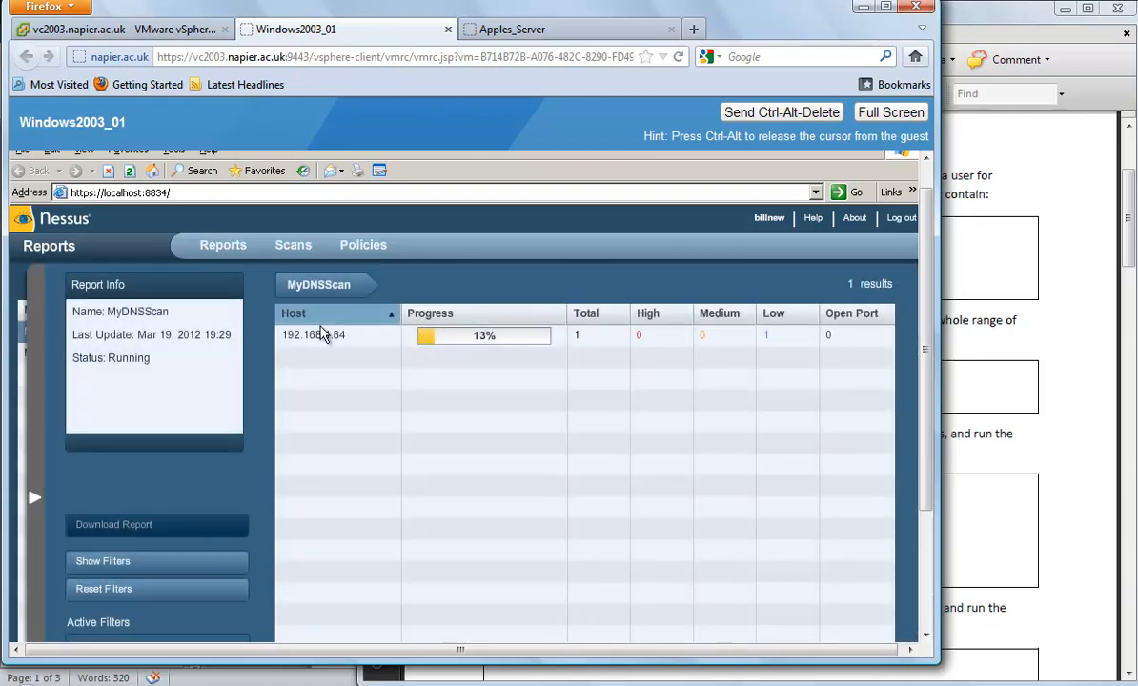
pyautogui.doubleClick(328, 341)
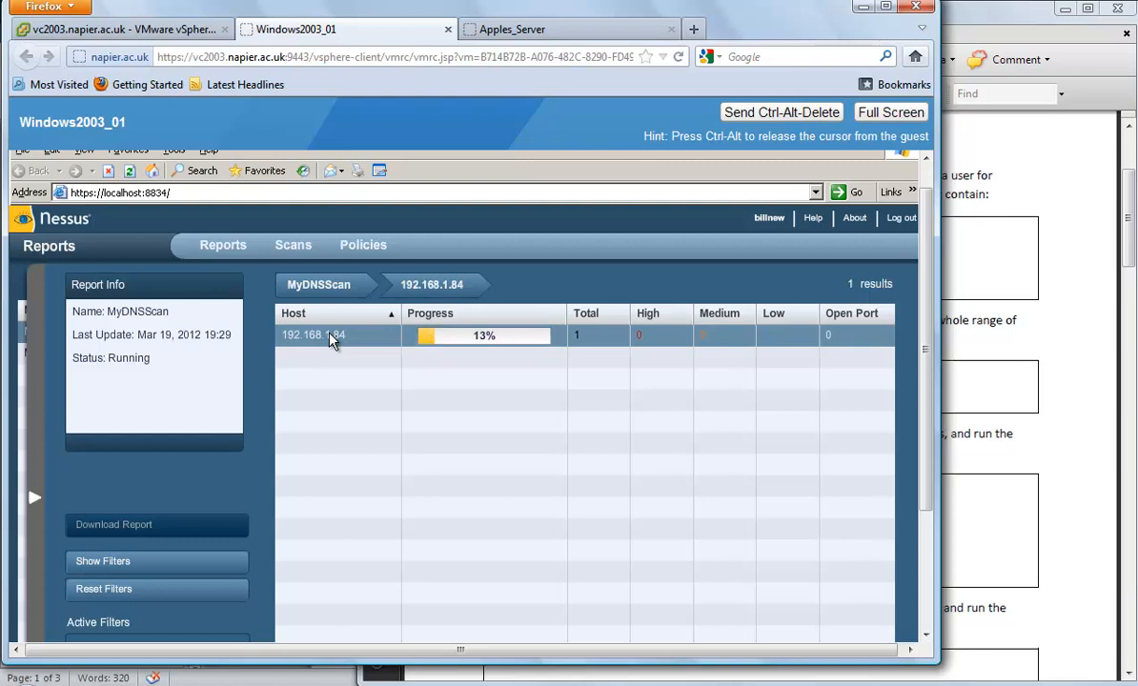
# Step: View the 53/tcp finding details, then return to the port list for 192.168.1.84
pyautogui.doubleClick(320, 333)
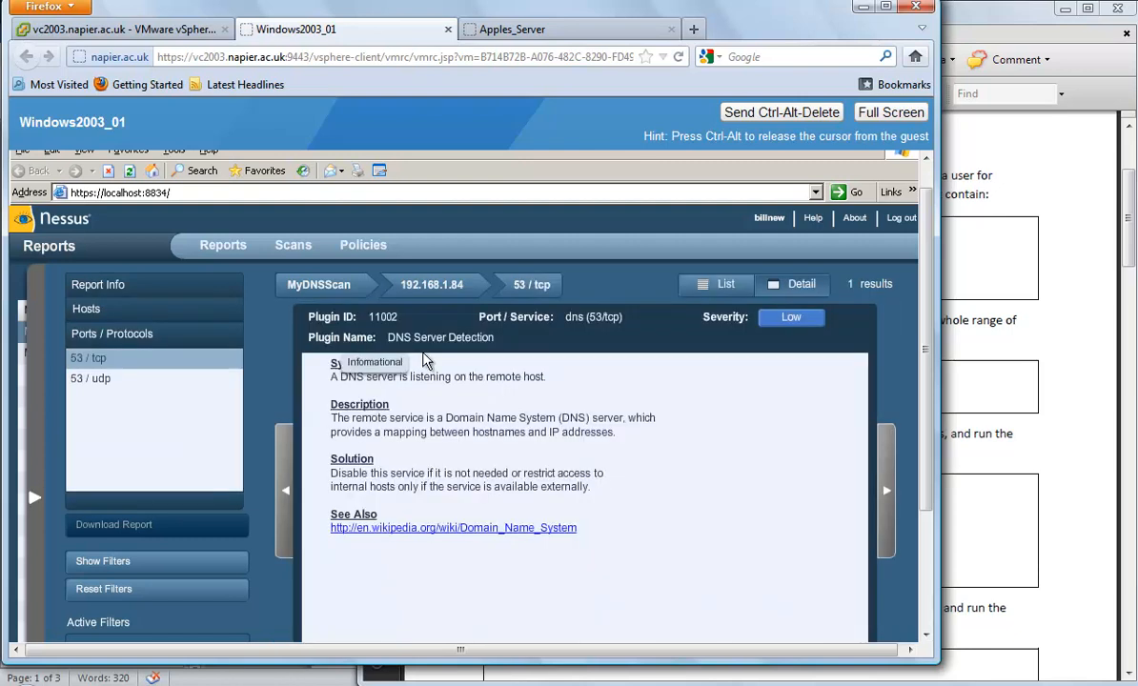
pyautogui.click(448, 286)
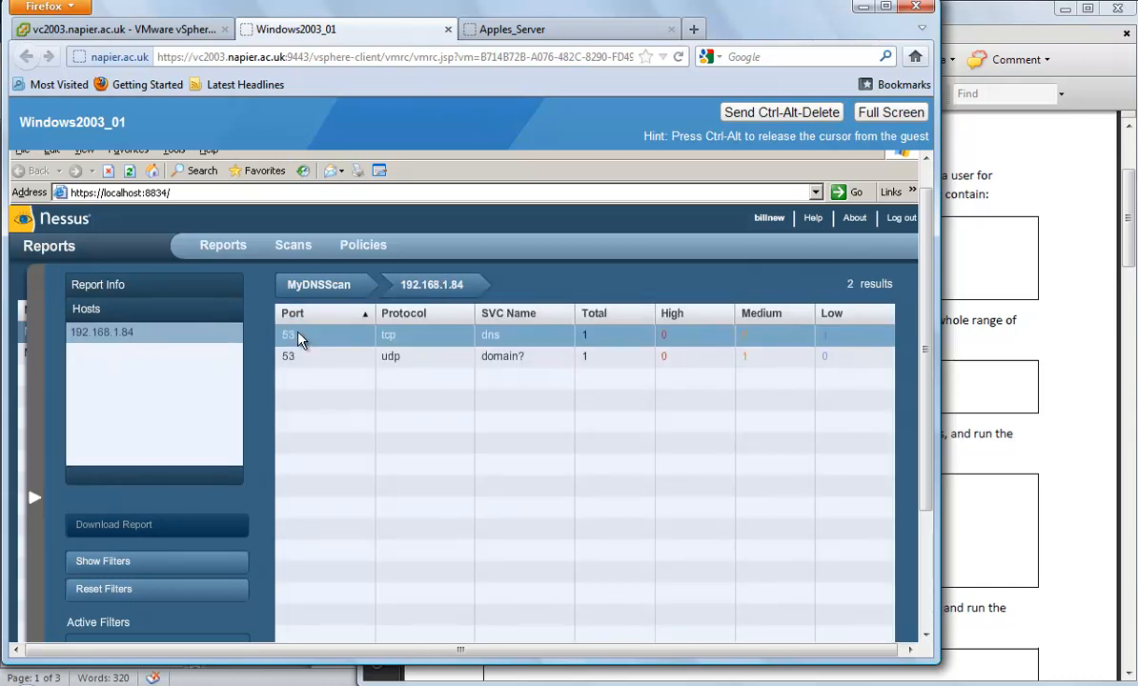
pyautogui.click(324, 286)
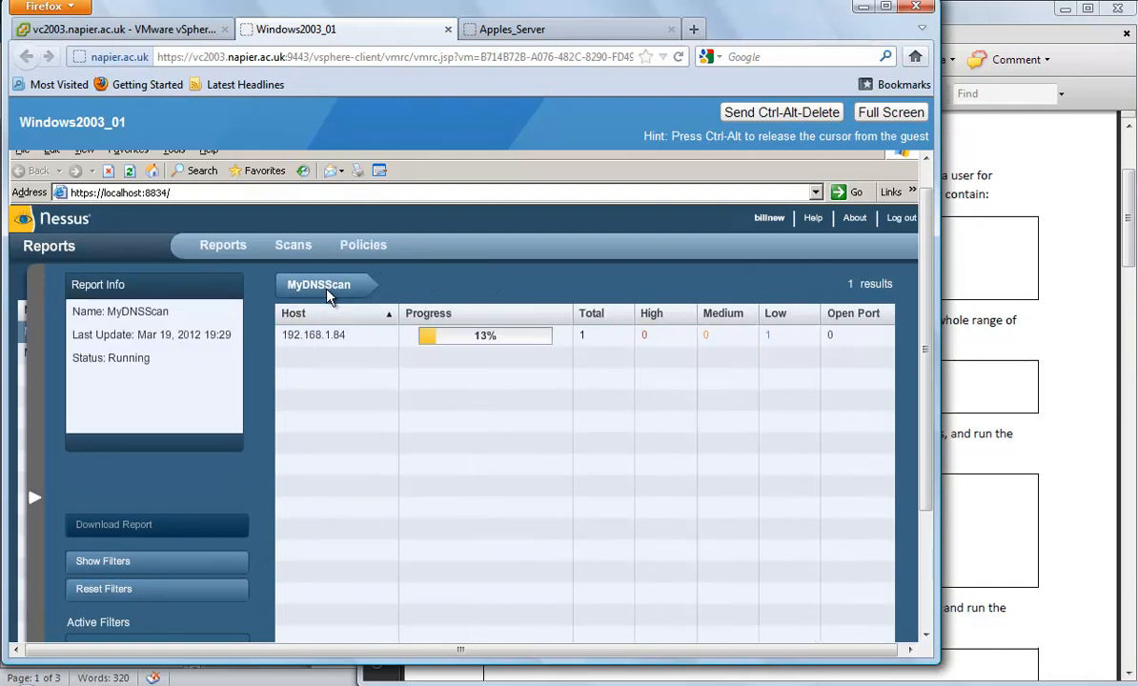
pyautogui.click(324, 337)
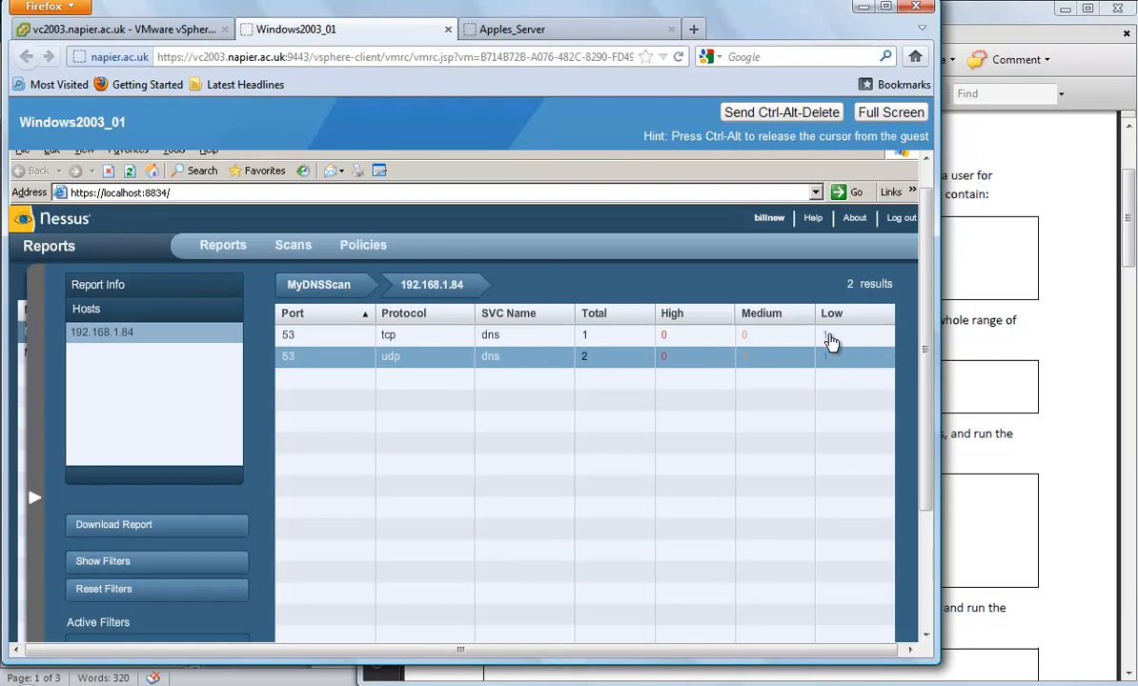
# Step: Read the 53/udp DNS Server Cache Snooping finding and its synopsis
pyautogui.click(398, 359)
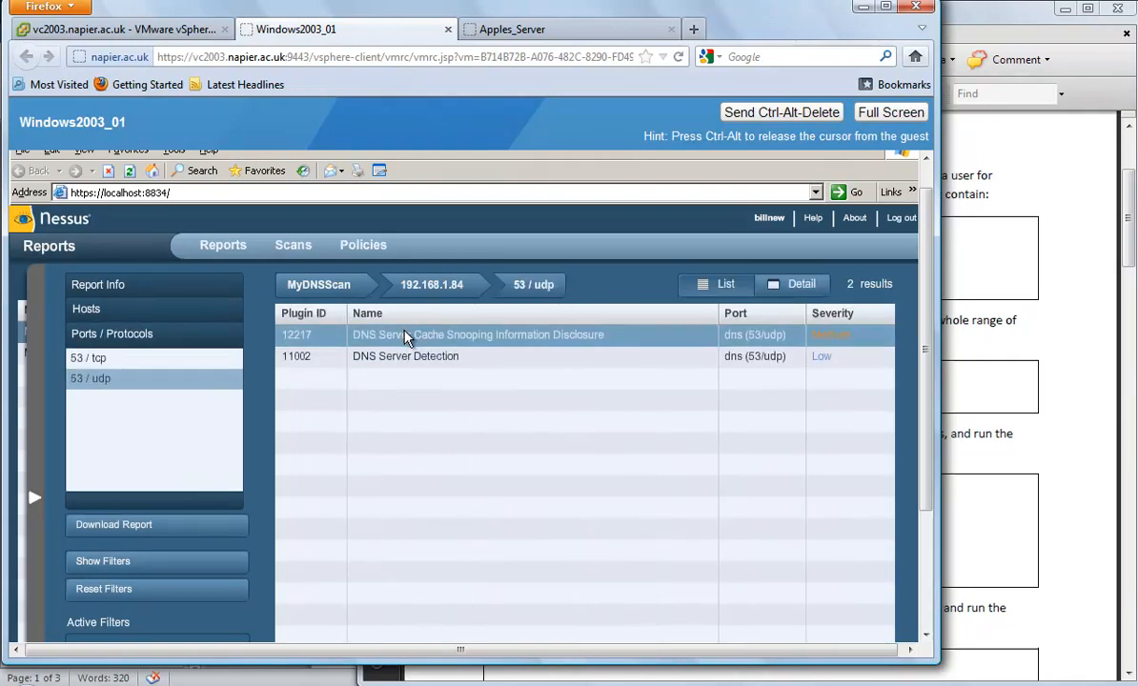
pyautogui.click(405, 338)
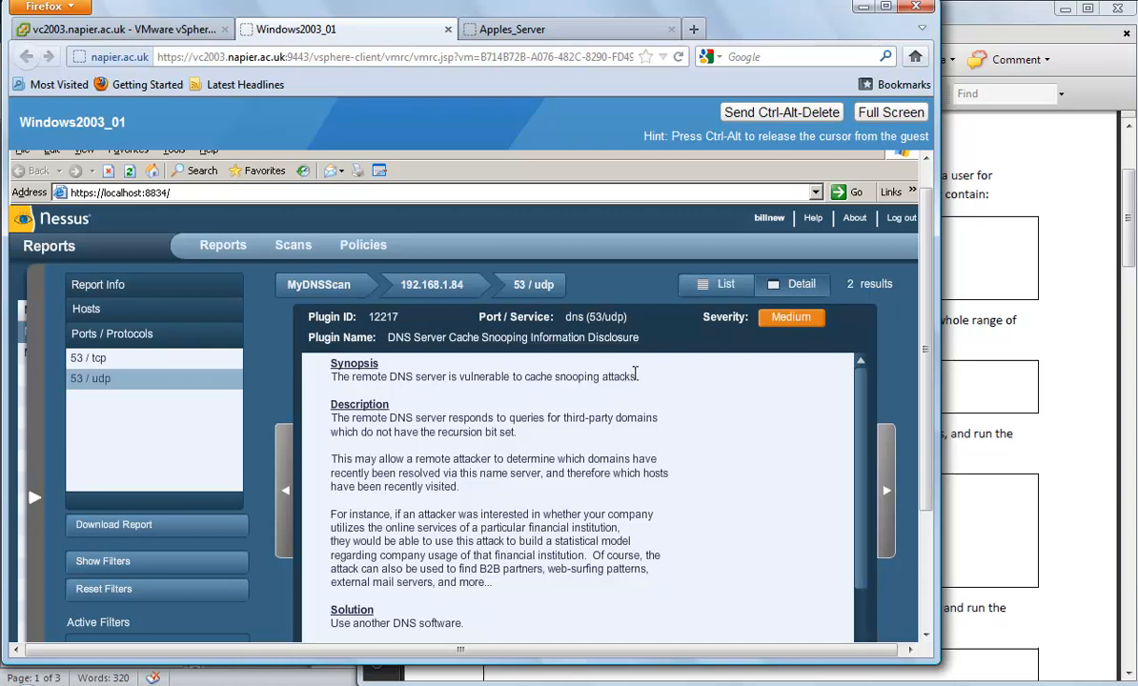
pyautogui.moveTo(471, 387)
pyautogui.mouseDown()
pyautogui.moveTo(467, 366)
pyautogui.moveTo(462, 377)
pyautogui.mouseUp()
pyautogui.click(549, 376)
pyautogui.scroll(-2, 853, 467)
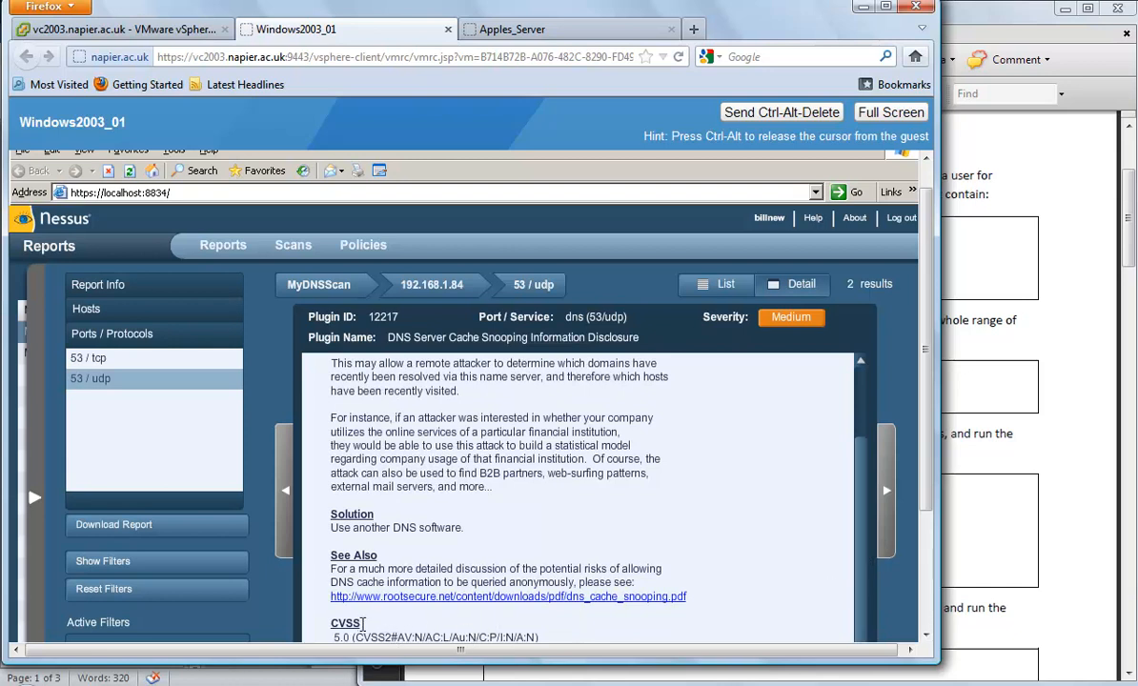
# Step: Compare the Solution text of the DNS Server Detection and cache snooping findings
pyautogui.click(886, 503)
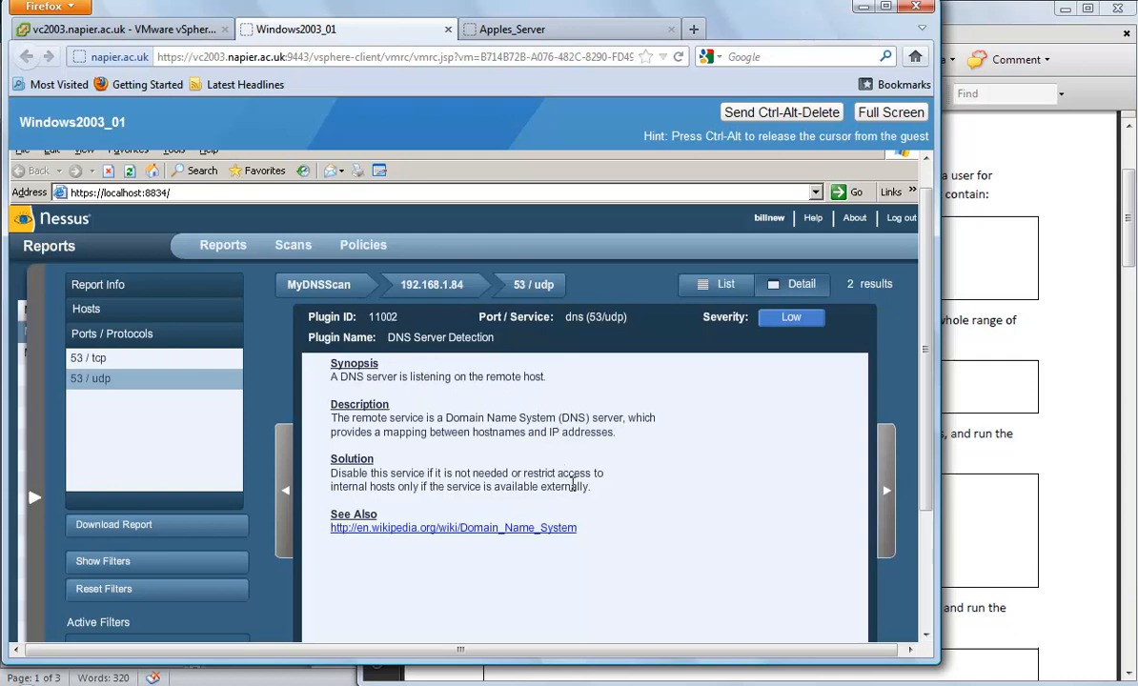
pyautogui.moveTo(602, 486); pyautogui.dragTo(327, 474)
pyautogui.click(480, 476)
pyautogui.click(284, 527)
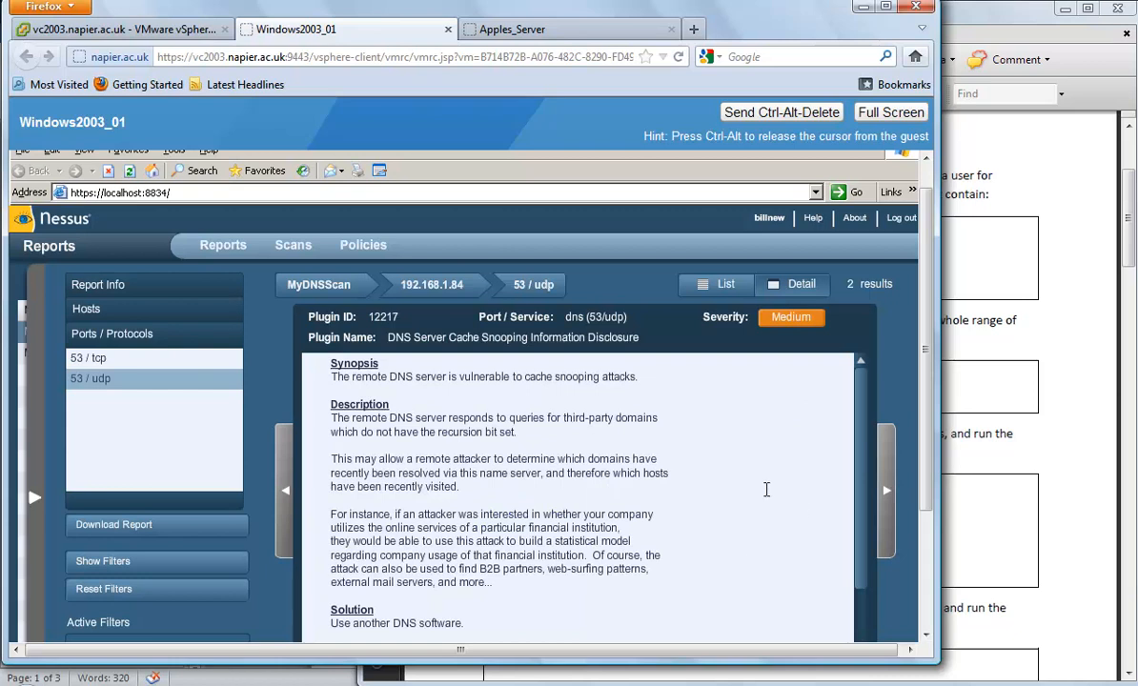
pyautogui.scroll(-2, 856, 585)
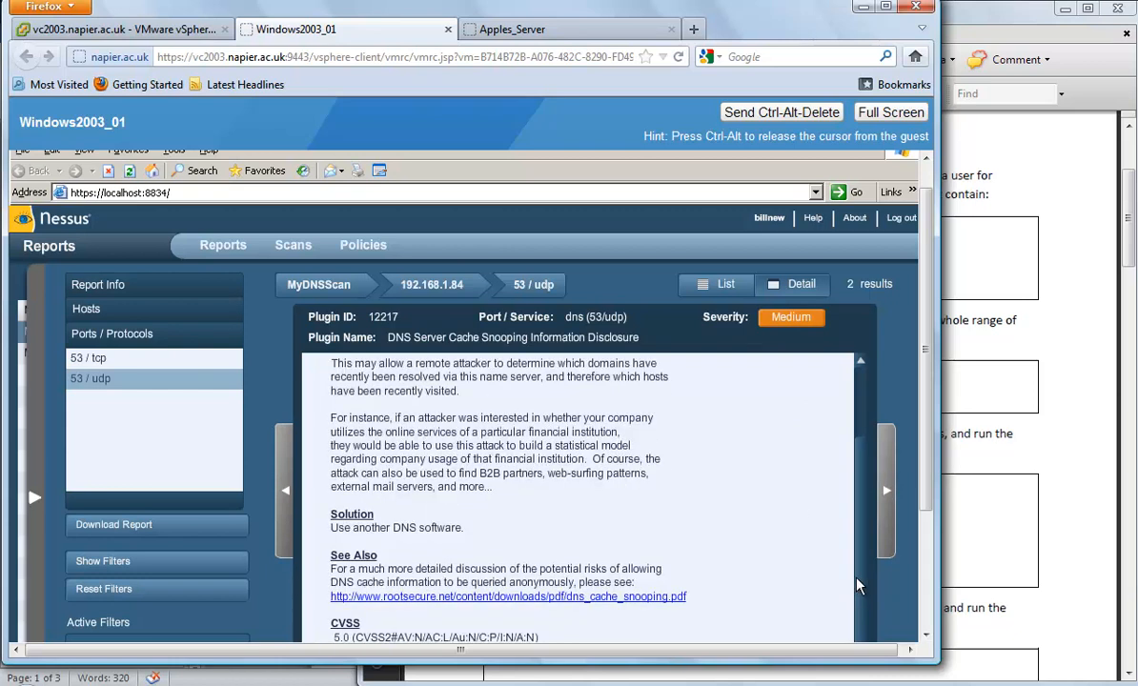
pyautogui.moveTo(469, 524); pyautogui.dragTo(338, 527)
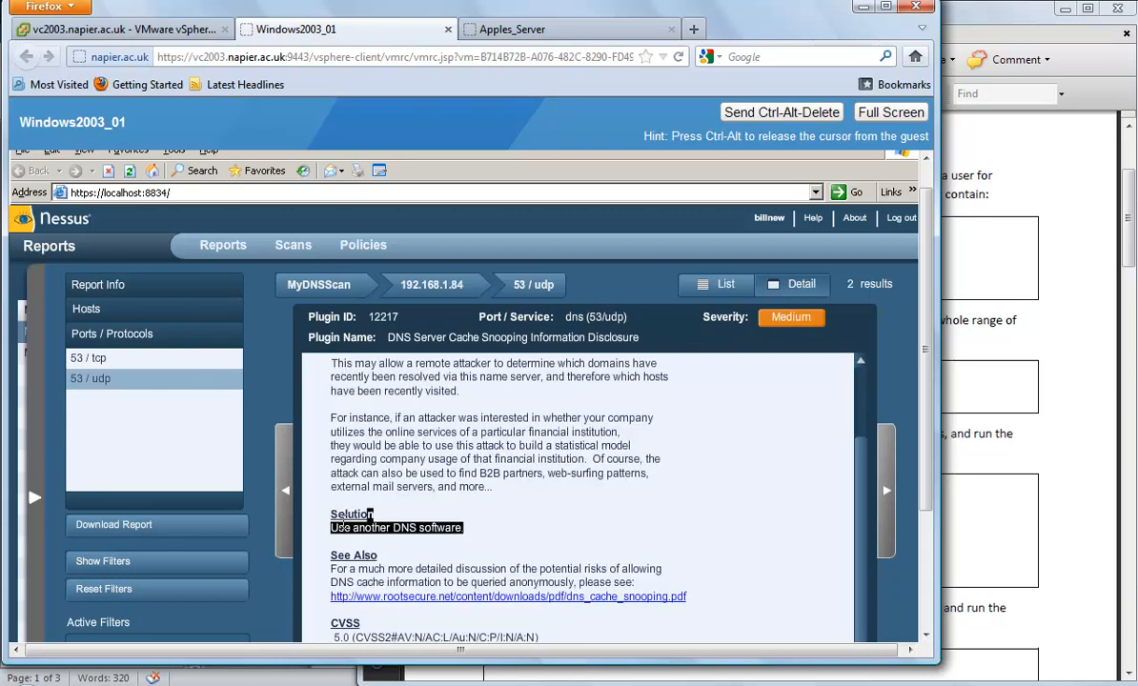
pyautogui.click(551, 507)
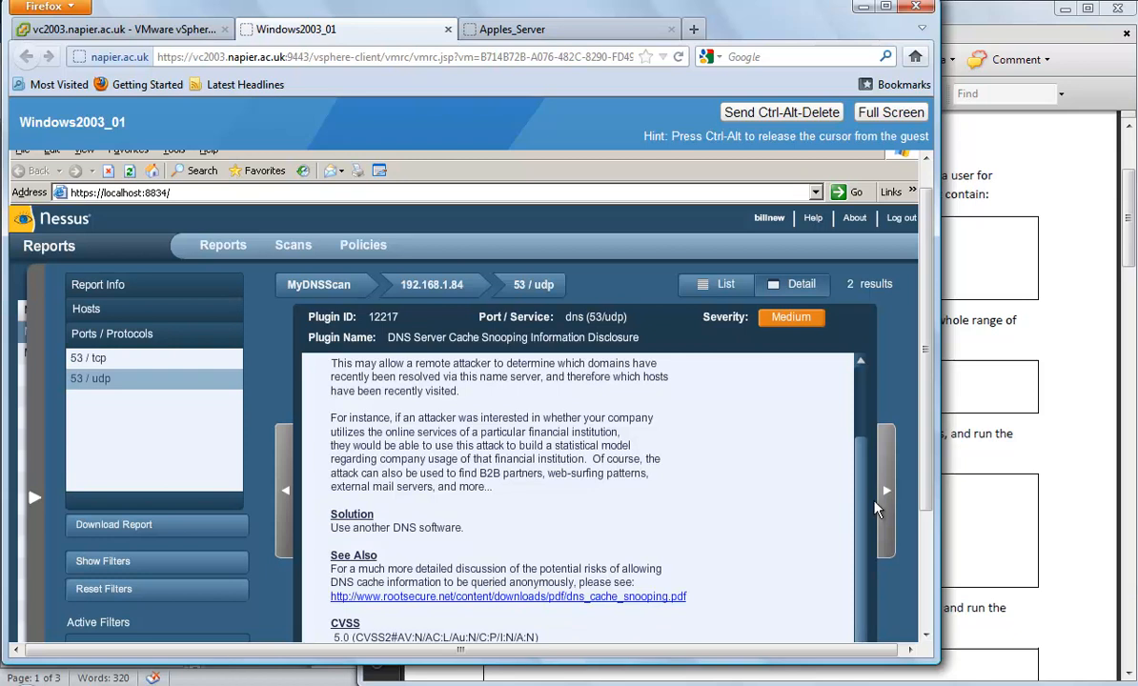
pyautogui.scroll(2, 686, 431)
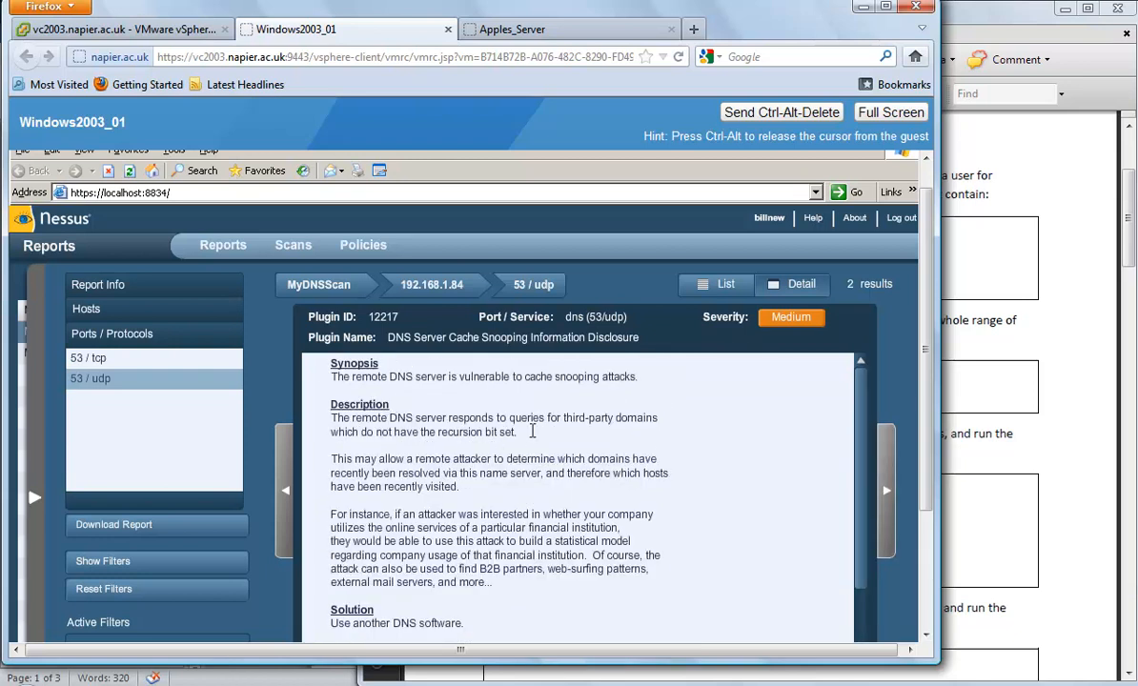
# Step: Show the DNS Server Detection details for port 53/tcp
pyautogui.click(95, 359)
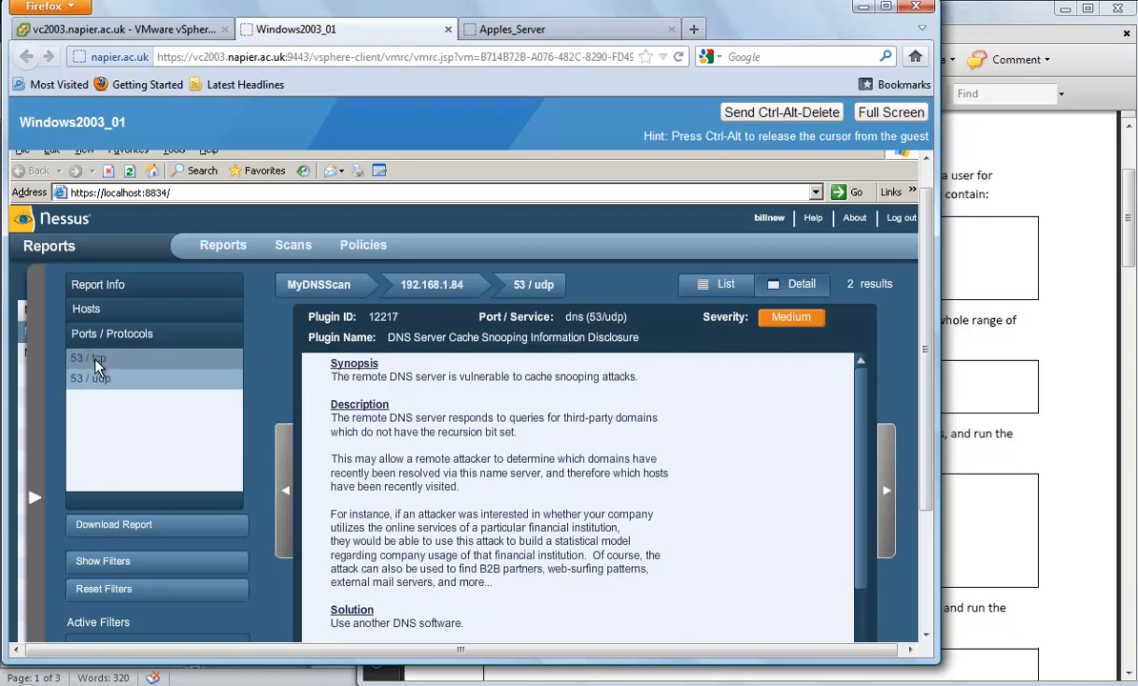
pyautogui.click(410, 282)
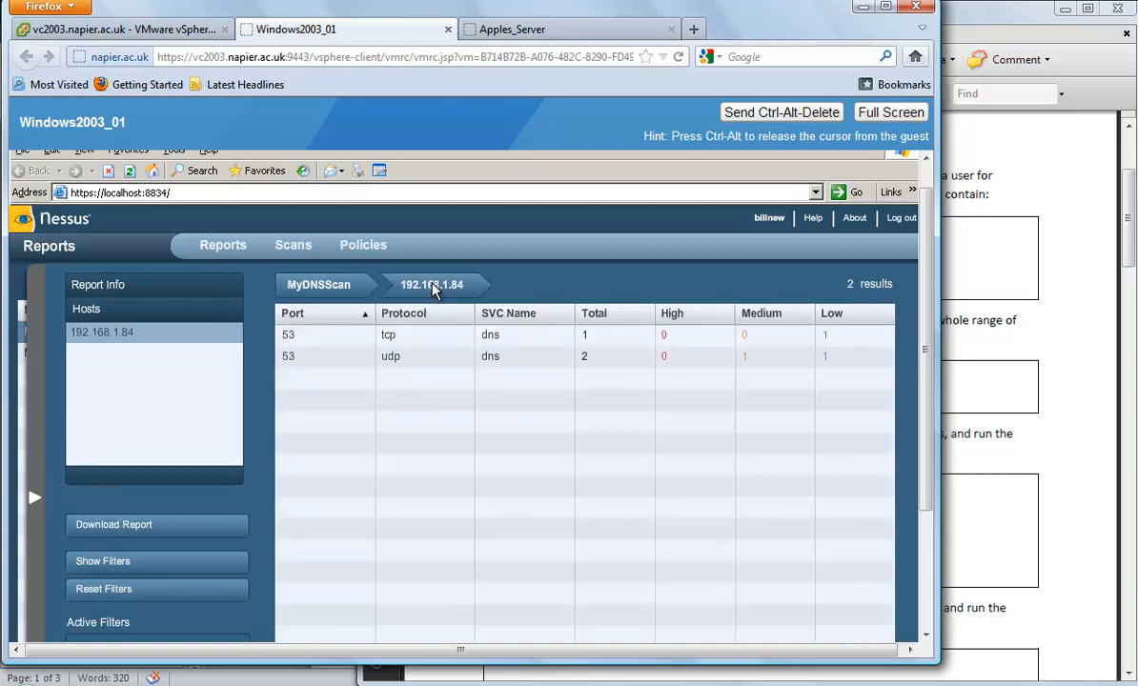
pyautogui.click(390, 339)
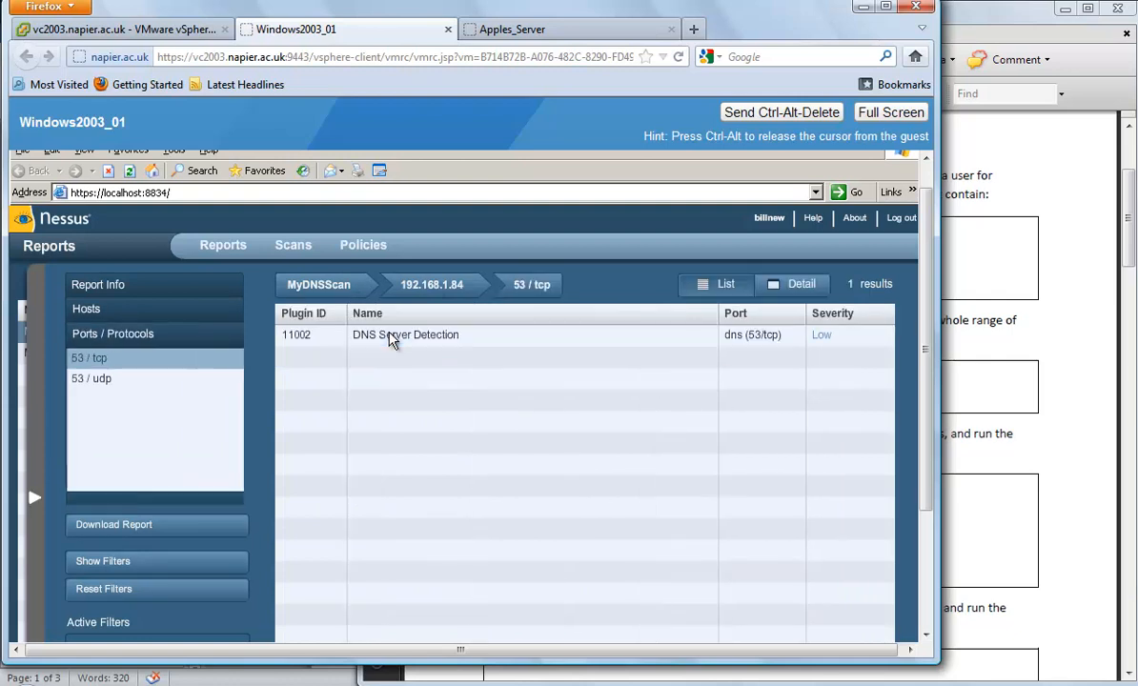
pyautogui.click(429, 340)
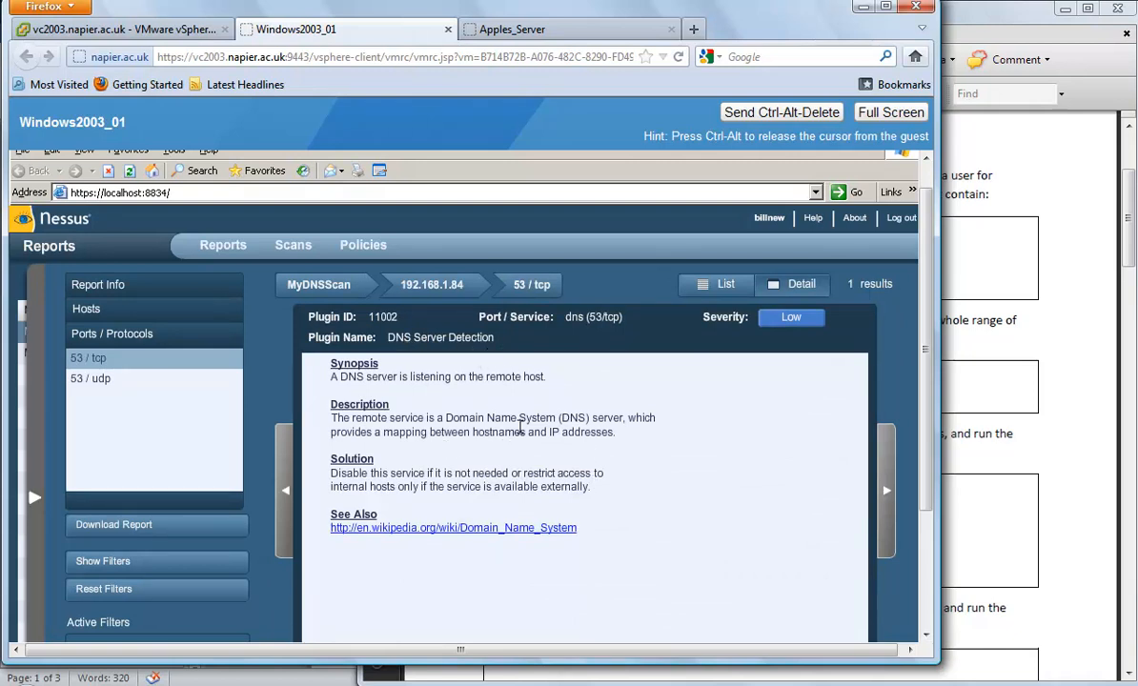
pyautogui.click(533, 528)
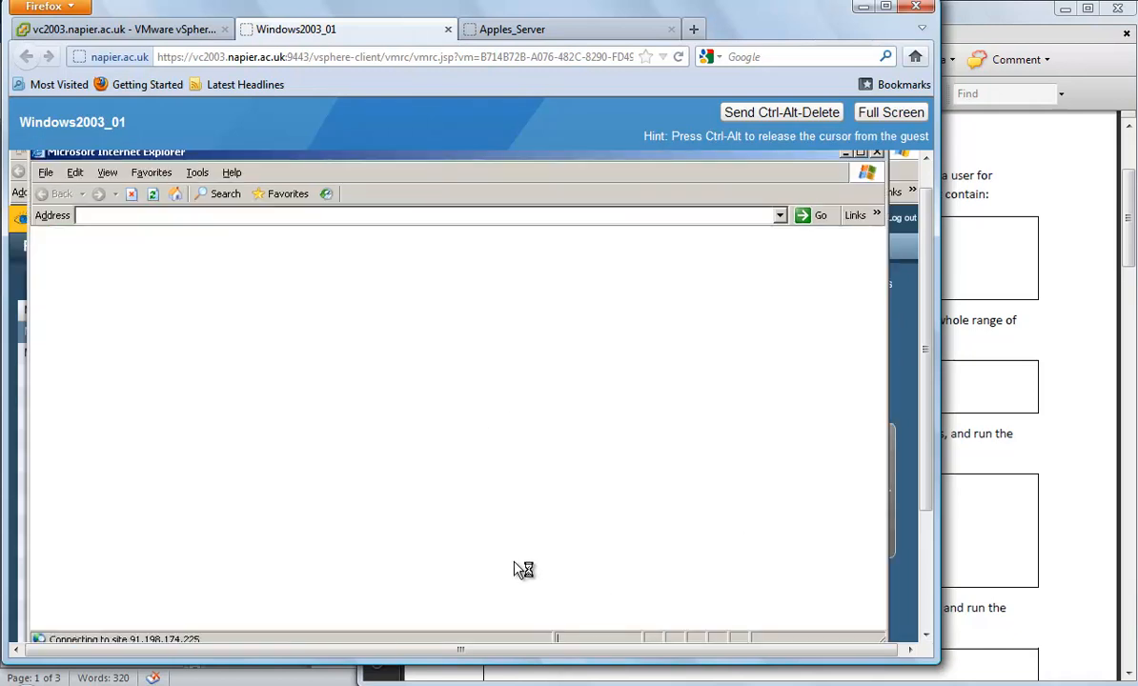
pyautogui.scroll(1, 926, 251)
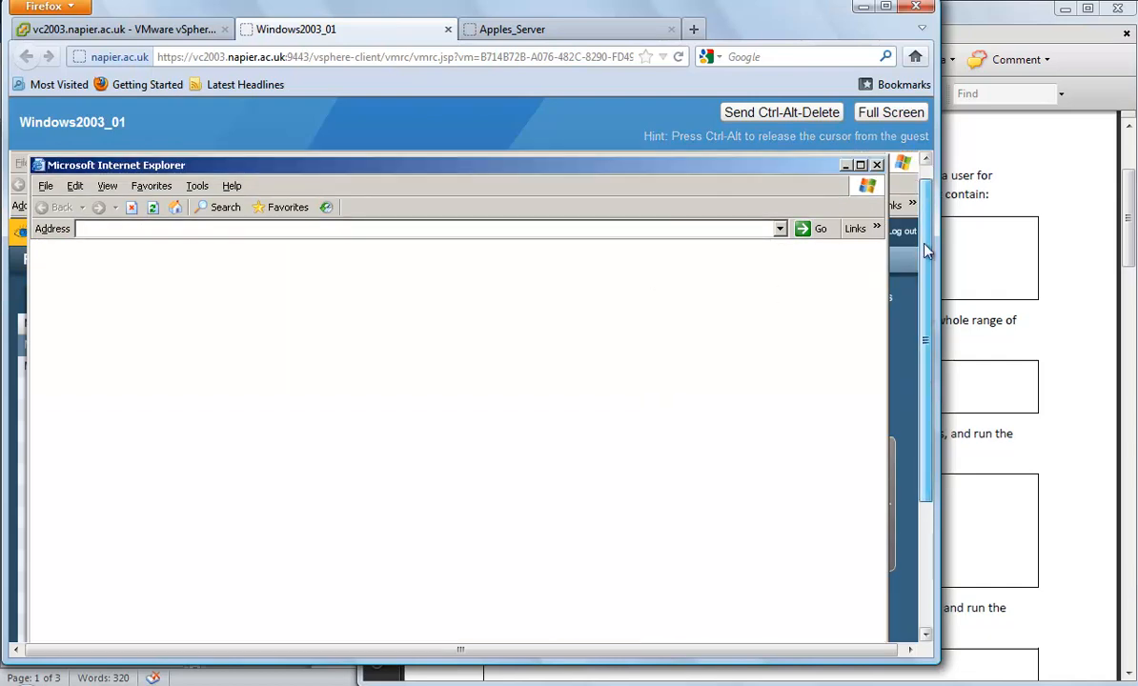
pyautogui.scroll(1, 926, 251)
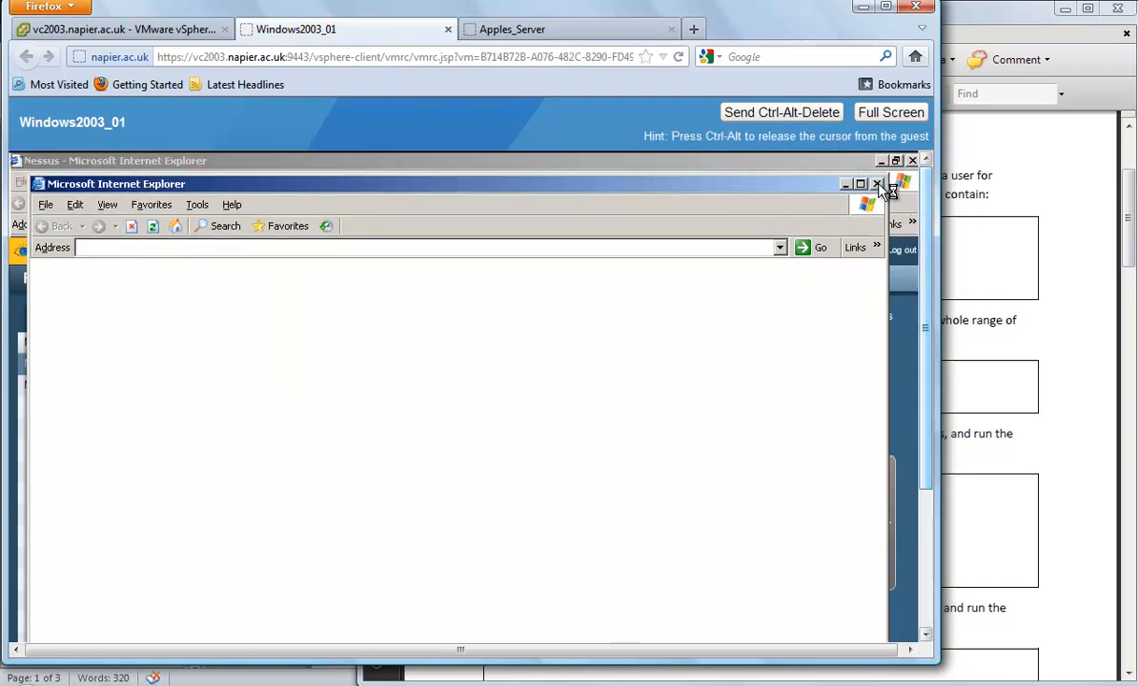
pyautogui.click(878, 184)
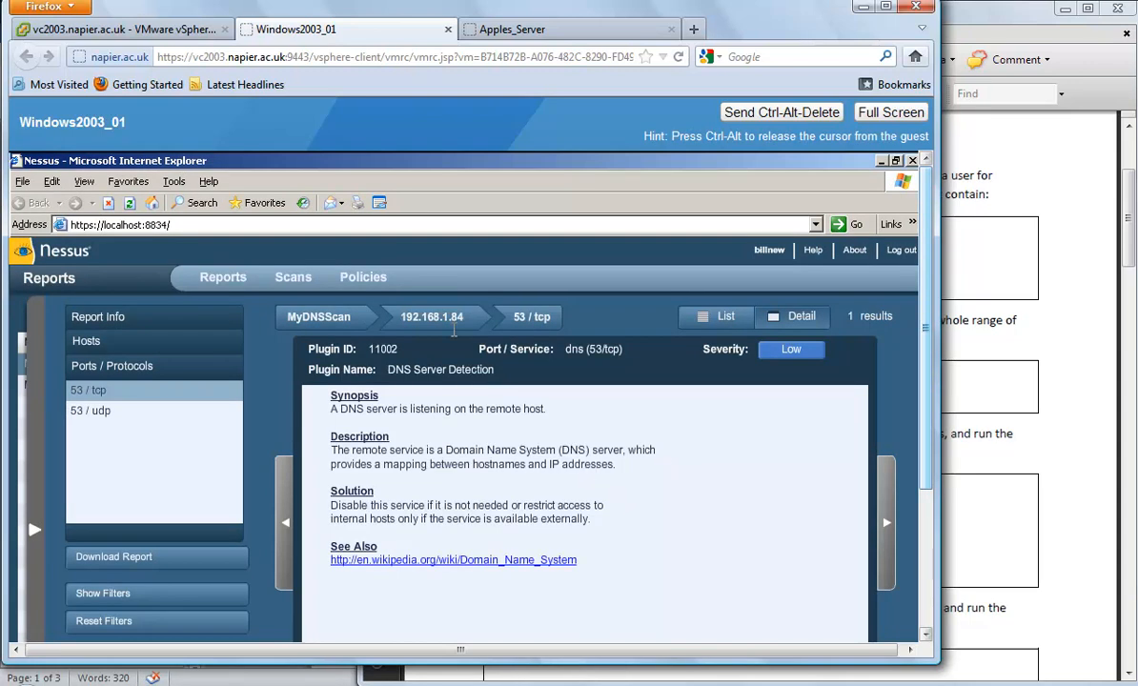
pyautogui.click(1017, 431)
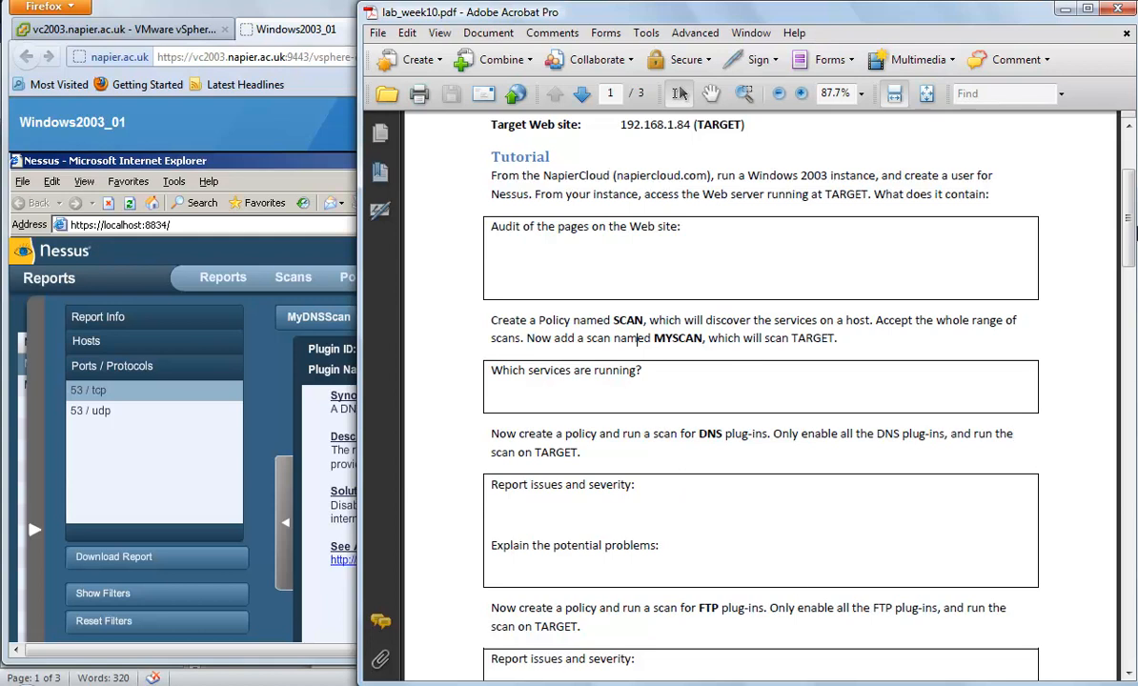
pyautogui.moveTo(1130, 199); pyautogui.dragTo(1130, 228)
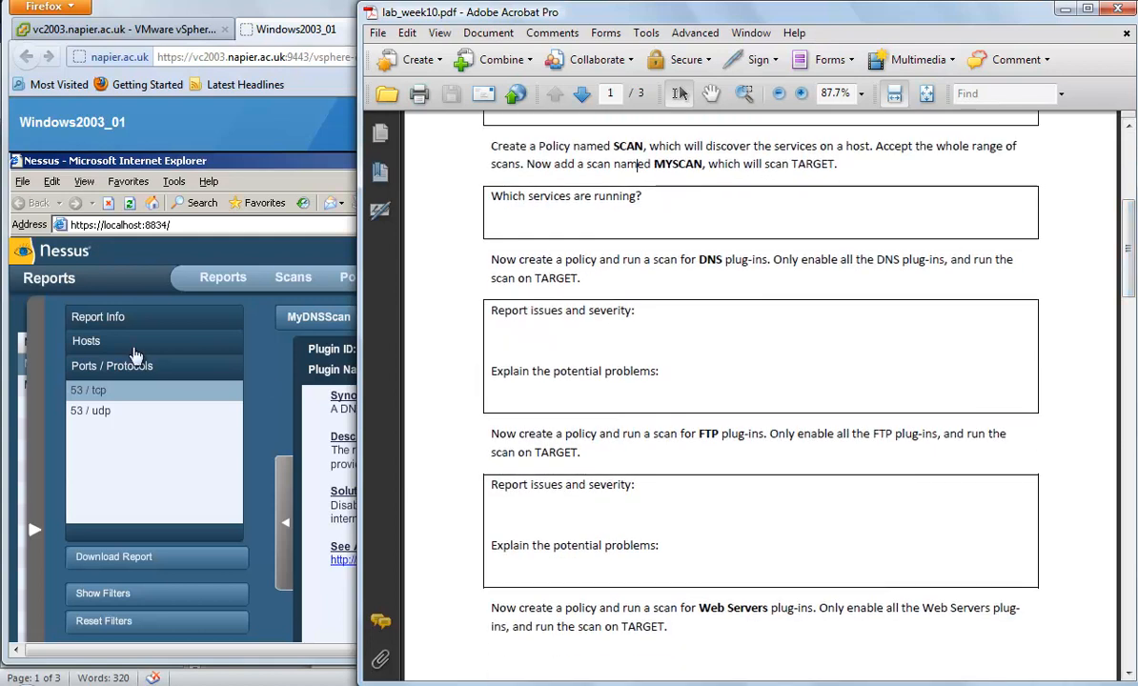
pyautogui.click(244, 345)
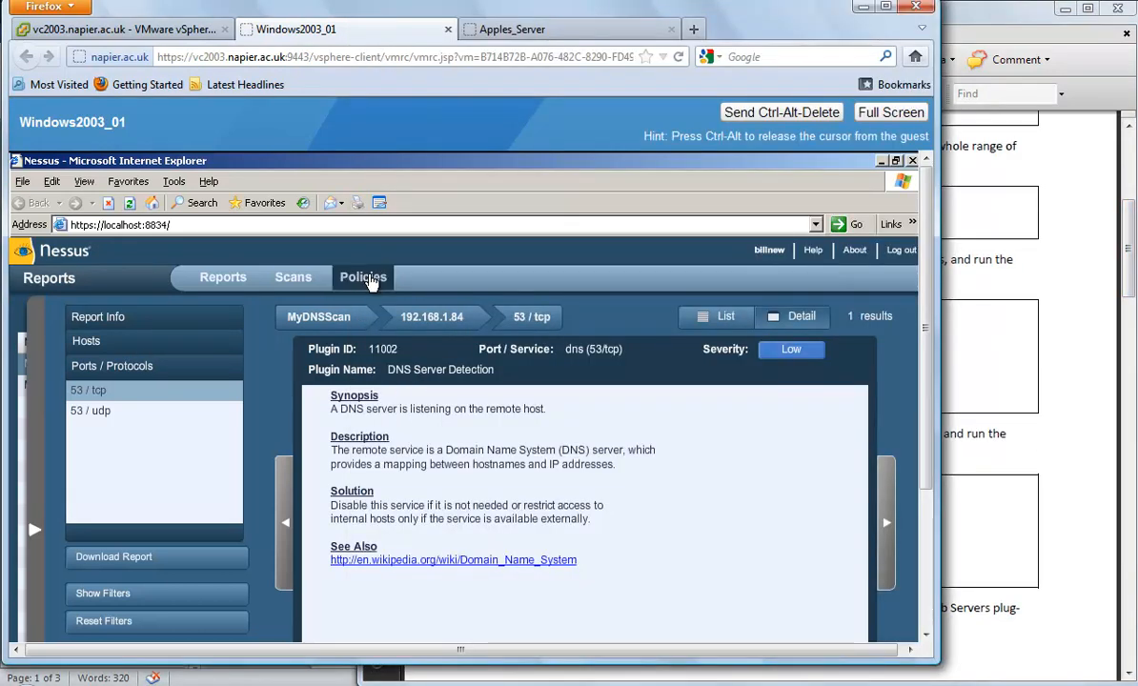
# Step: Create policy FTP described 'My FTP Scan' with TCP, Netstat SSH and Ping Host scanners off
pyautogui.click(365, 278)
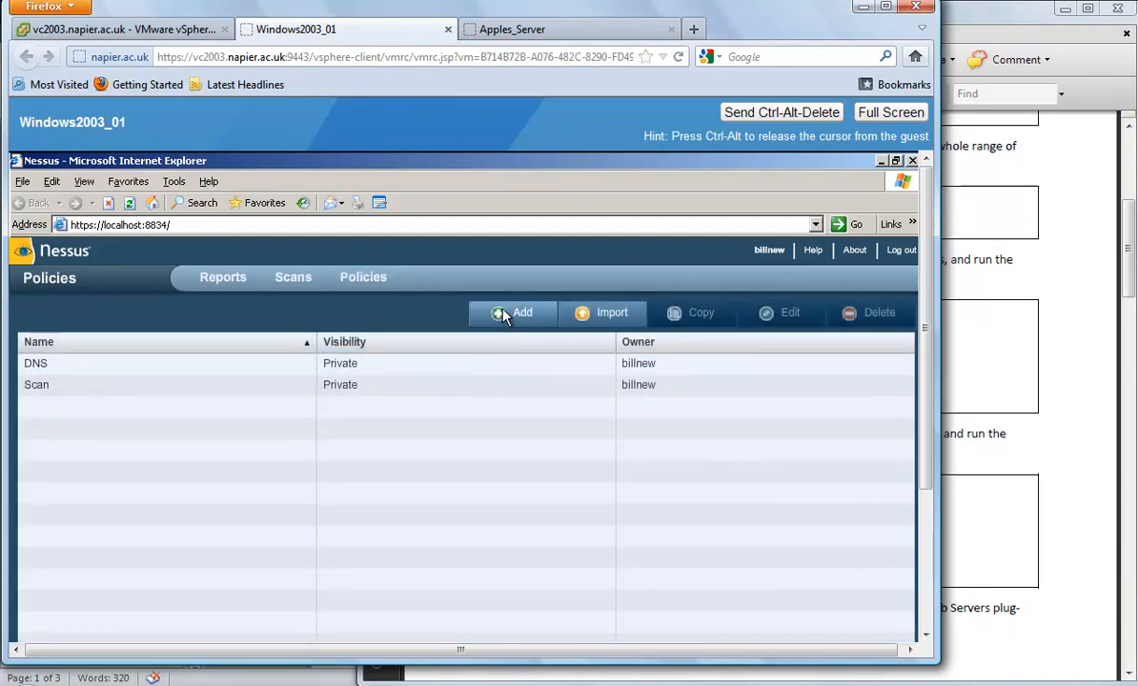
pyautogui.click(502, 317)
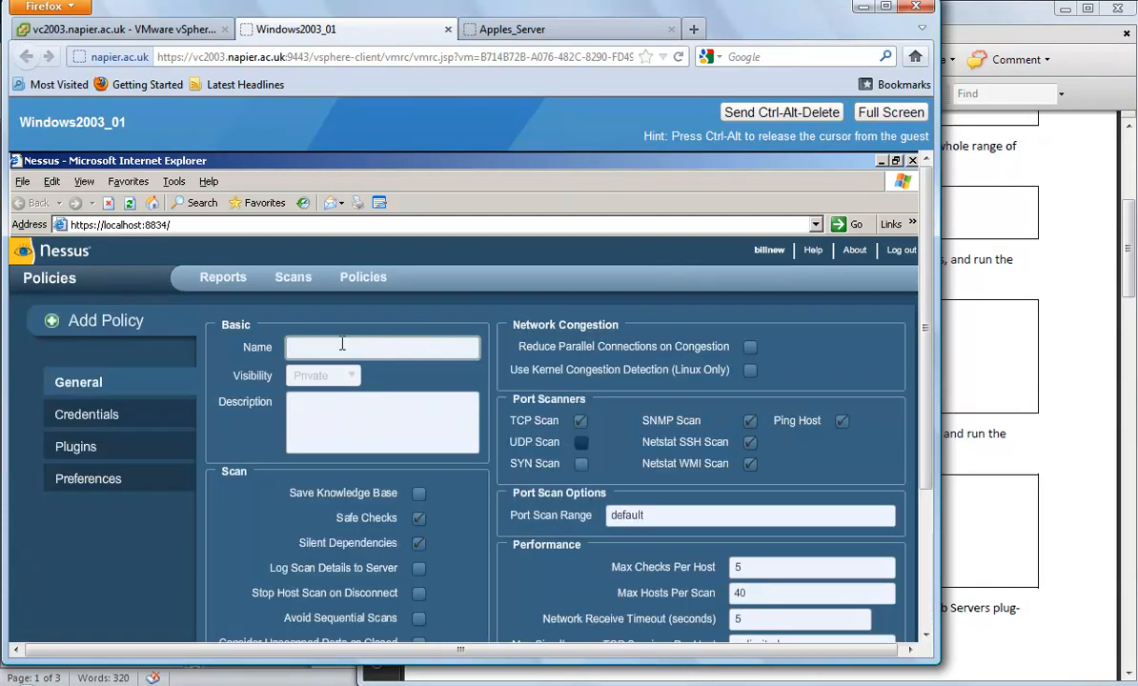
pyautogui.write('FTP')
pyautogui.click(362, 419)
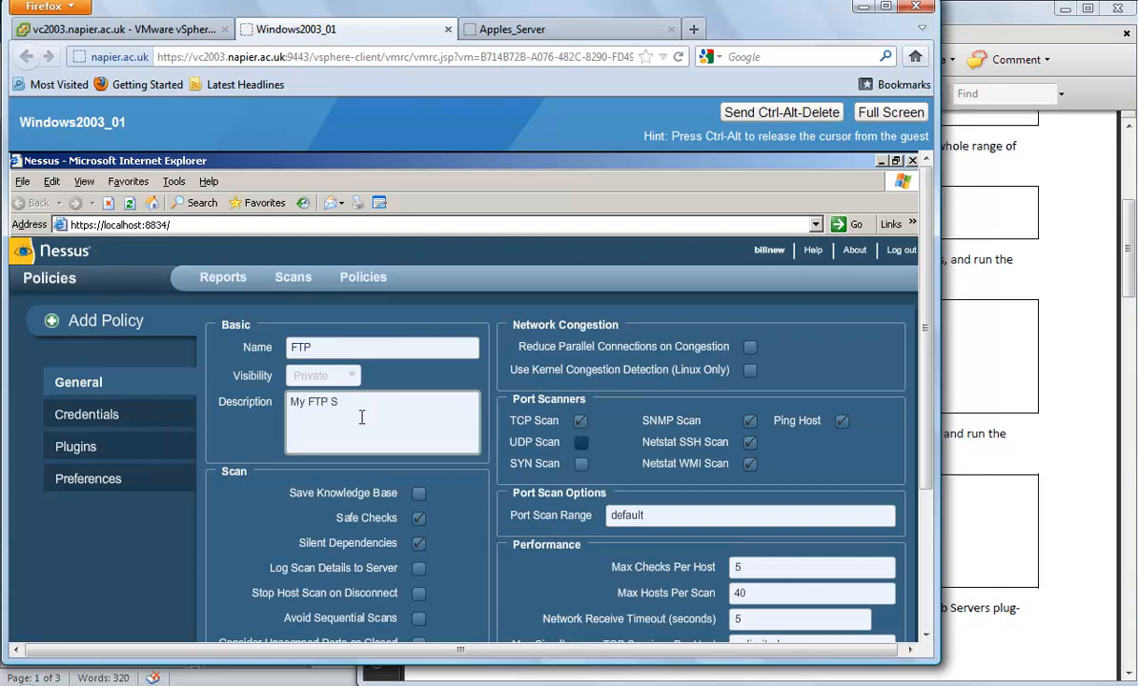
pyautogui.write('My FTP Scan')
pyautogui.click(580, 421)
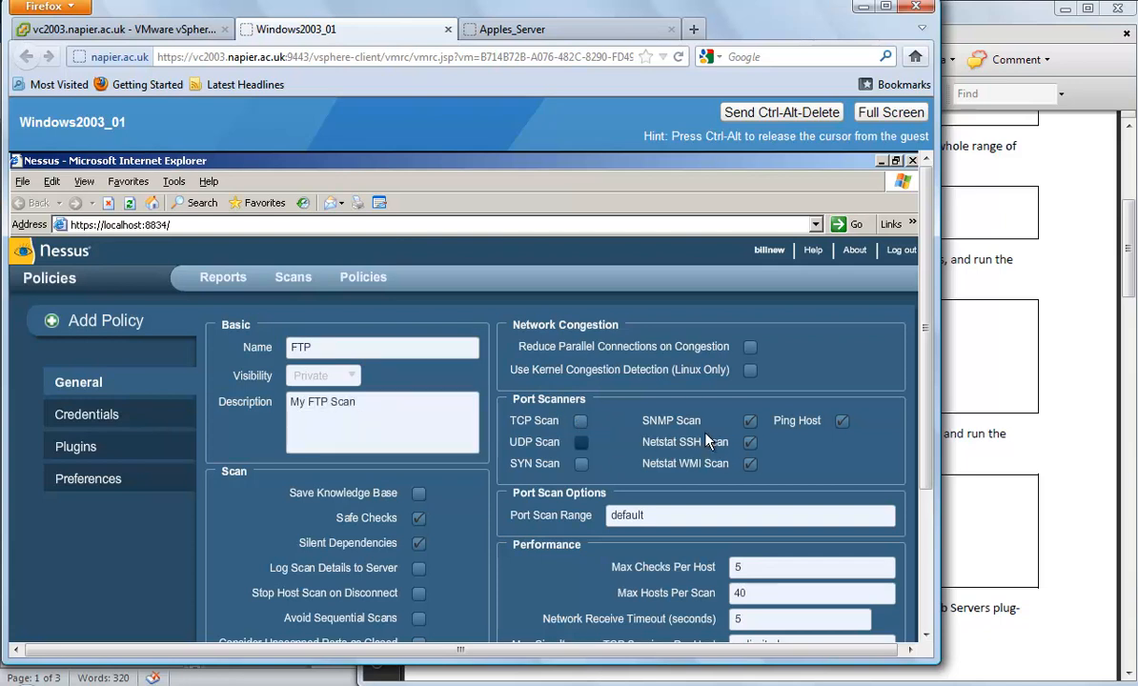
pyautogui.click(750, 442)
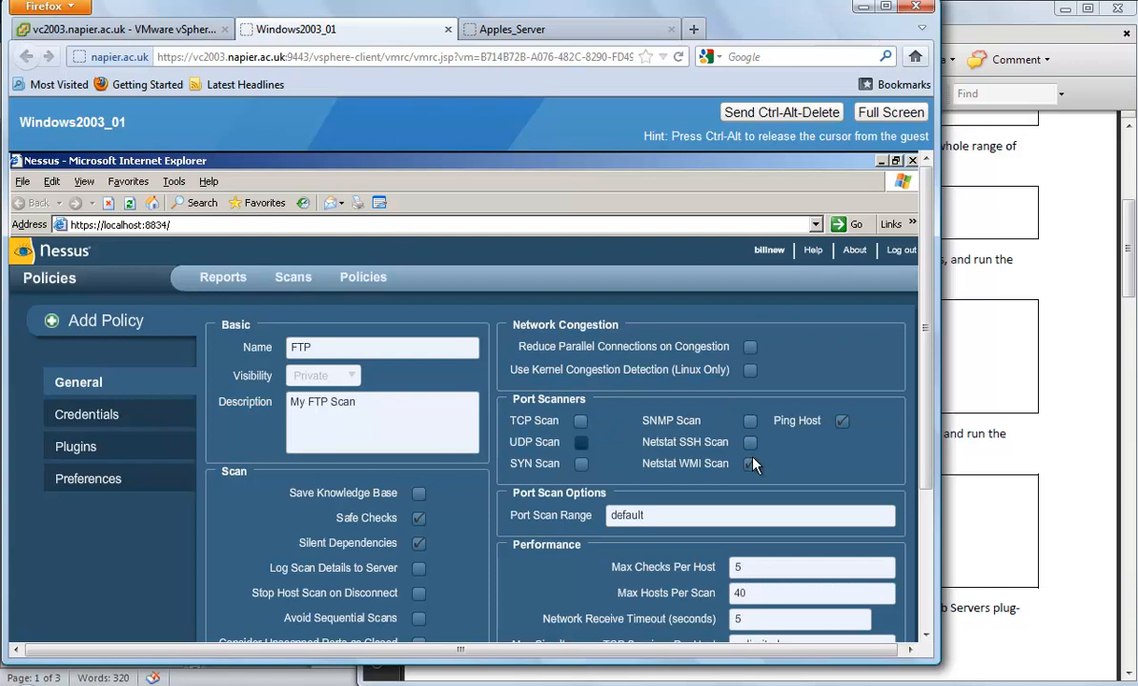
pyautogui.click(843, 422)
pyautogui.scroll(-3, 916, 446)
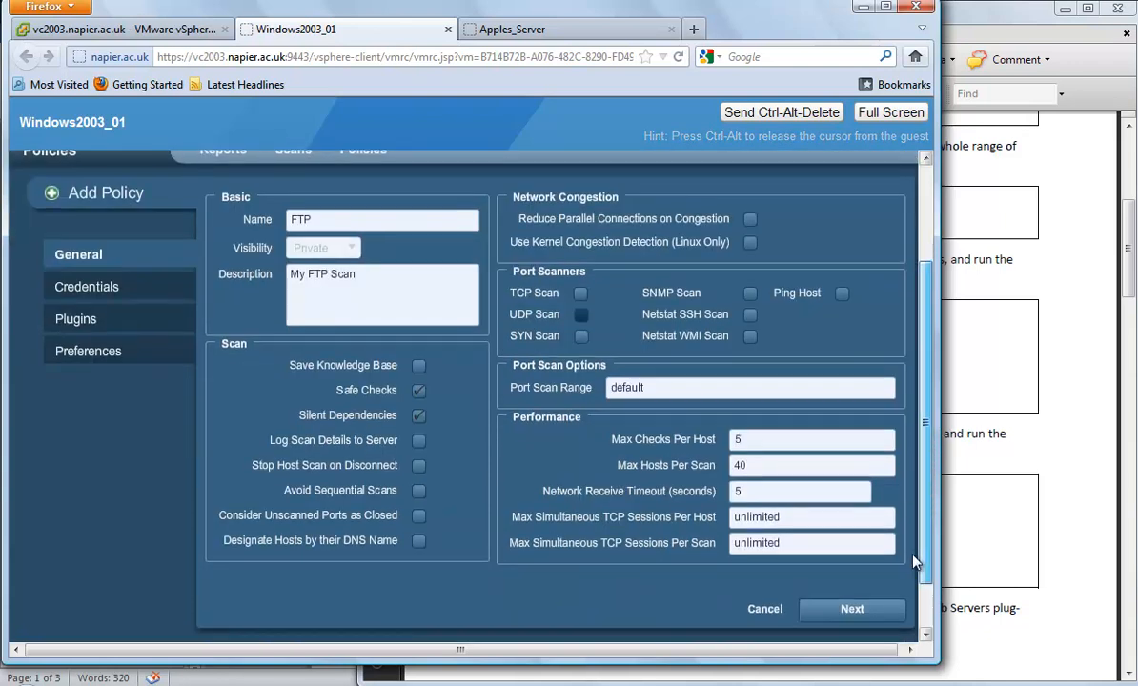
# Step: Enable only the FTP plugin family (195 plugins) and submit the FTP policy
pyautogui.click(833, 569)
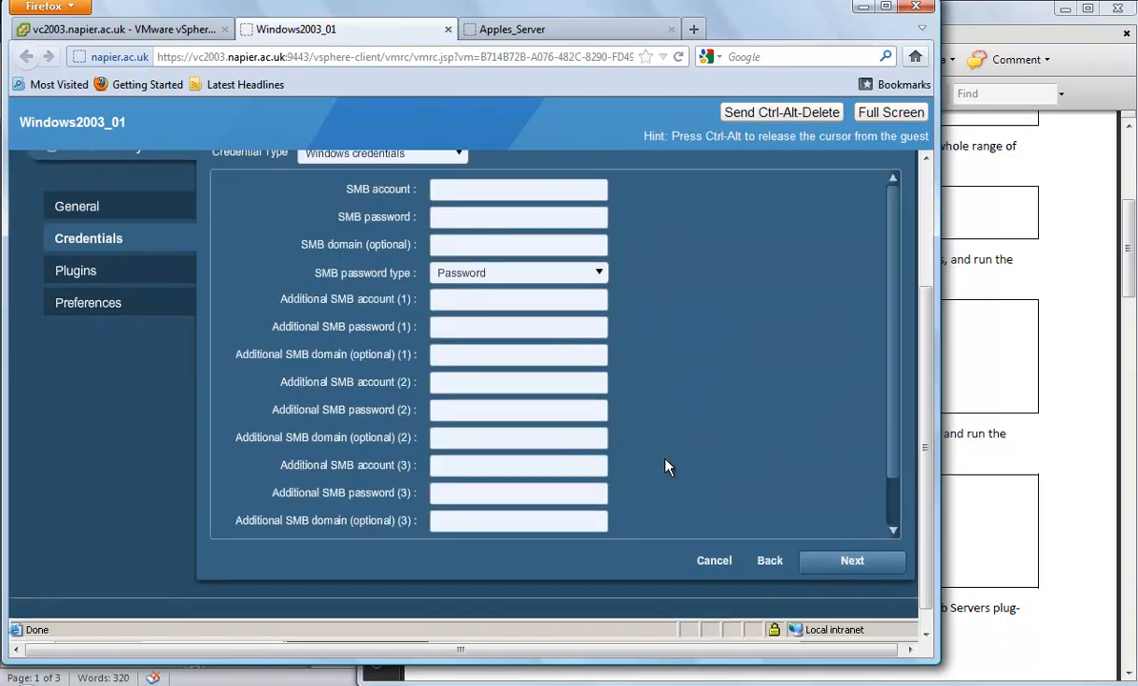
pyautogui.click(839, 559)
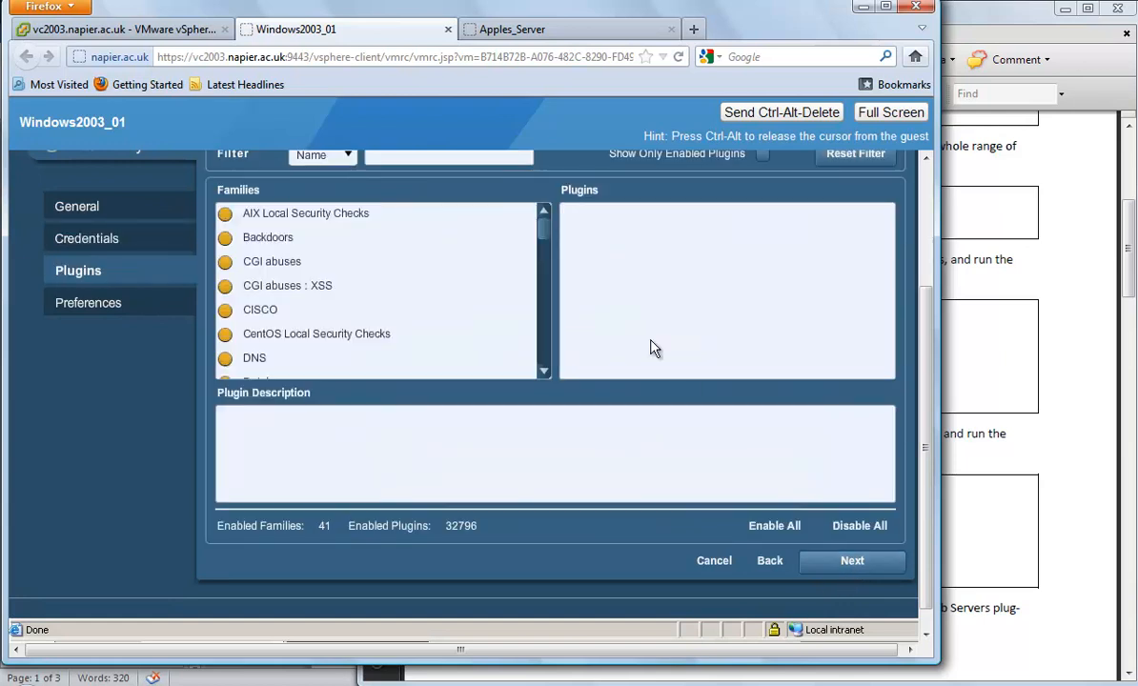
pyautogui.click(859, 525)
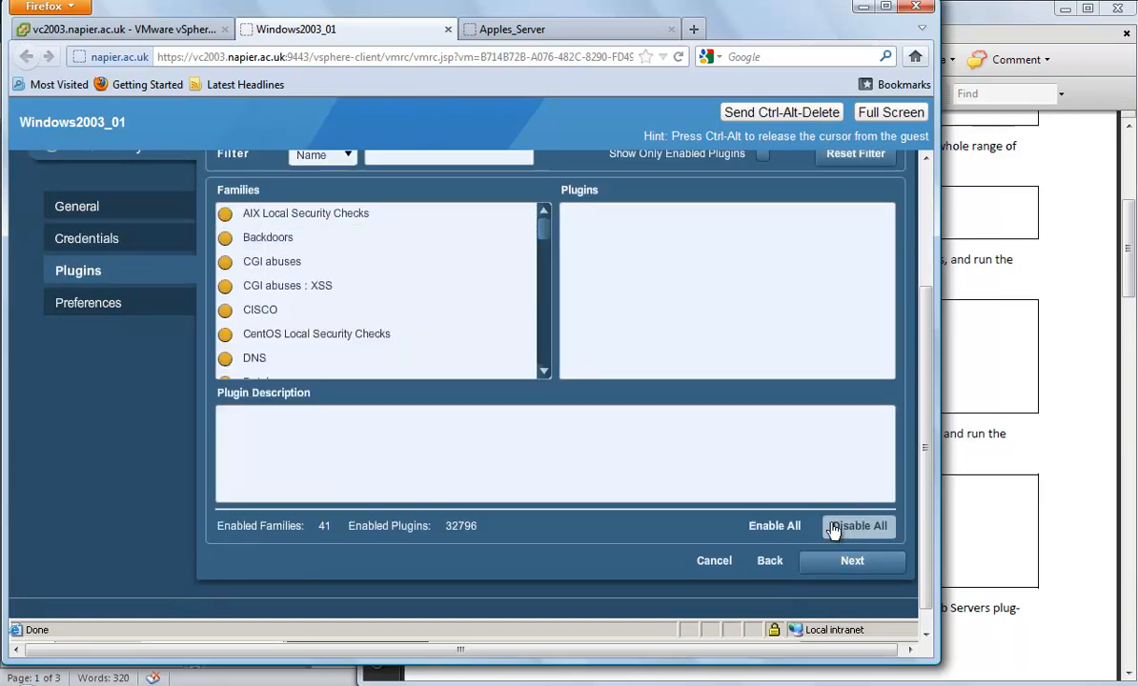
pyautogui.moveTo(543, 226); pyautogui.dragTo(545, 265)
pyautogui.click(226, 263)
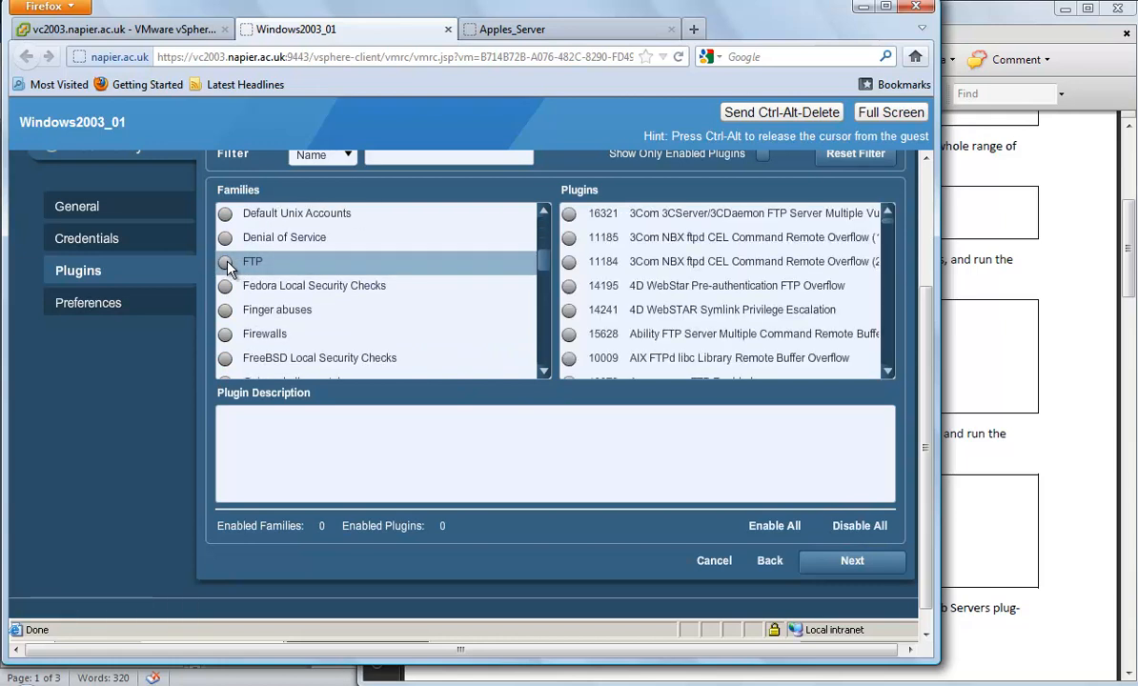
pyautogui.click(226, 263)
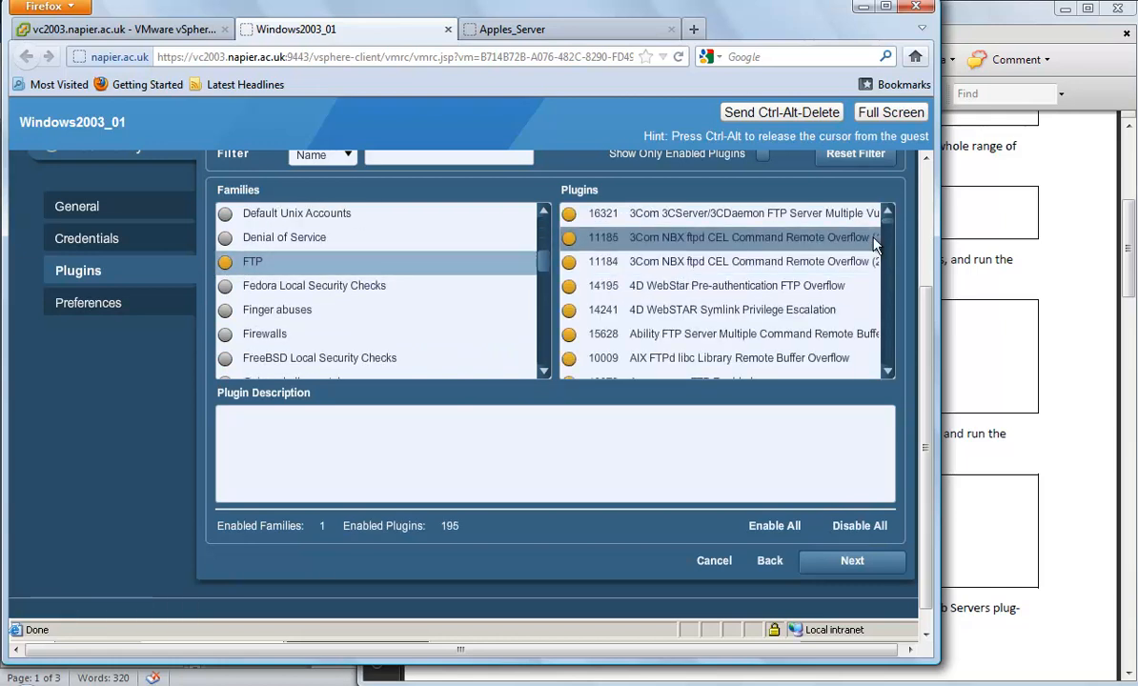
pyautogui.moveTo(888, 232); pyautogui.dragTo(887, 373)
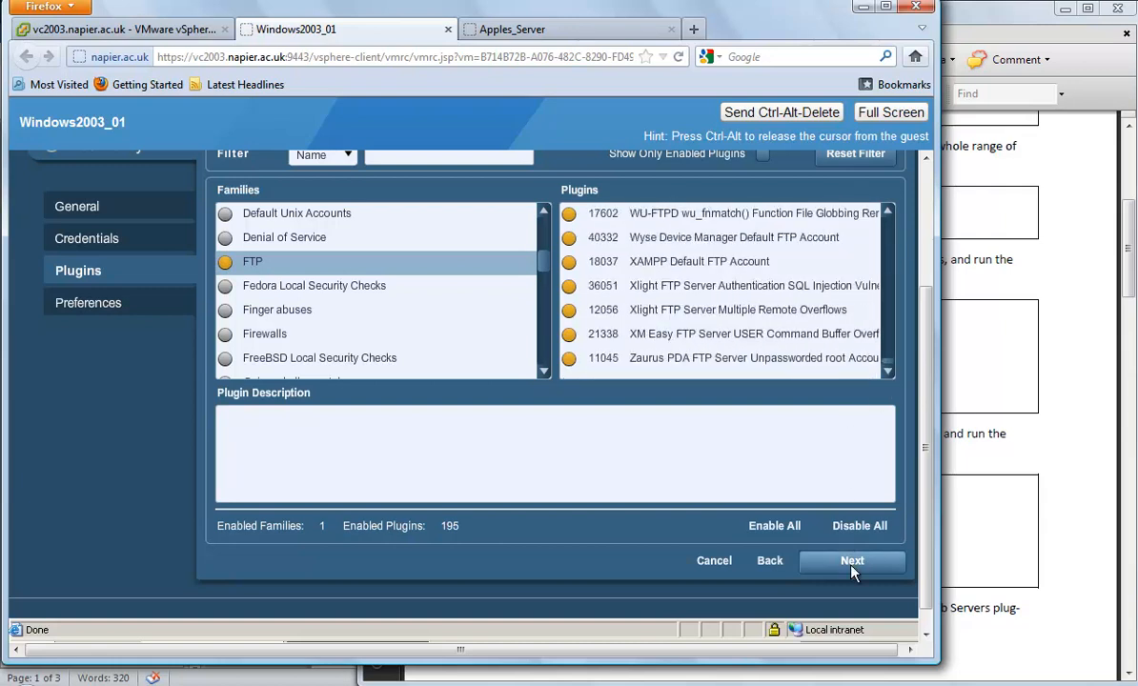
pyautogui.click(852, 560)
pyautogui.click(864, 562)
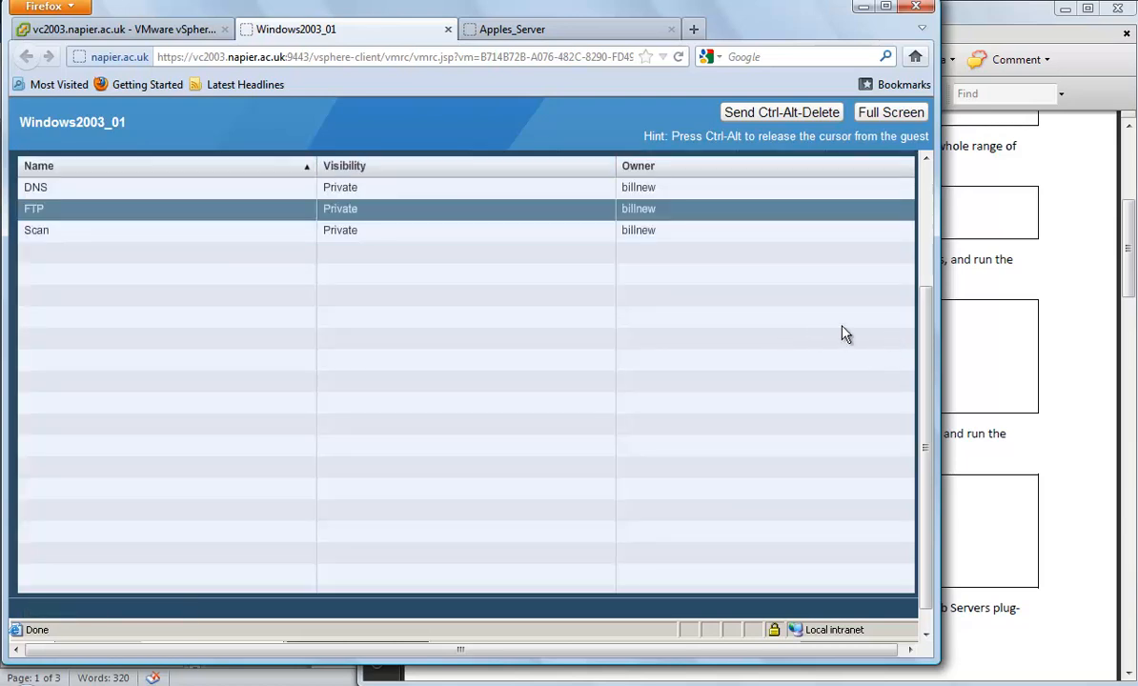
pyautogui.moveTo(924, 359); pyautogui.dragTo(922, 204)
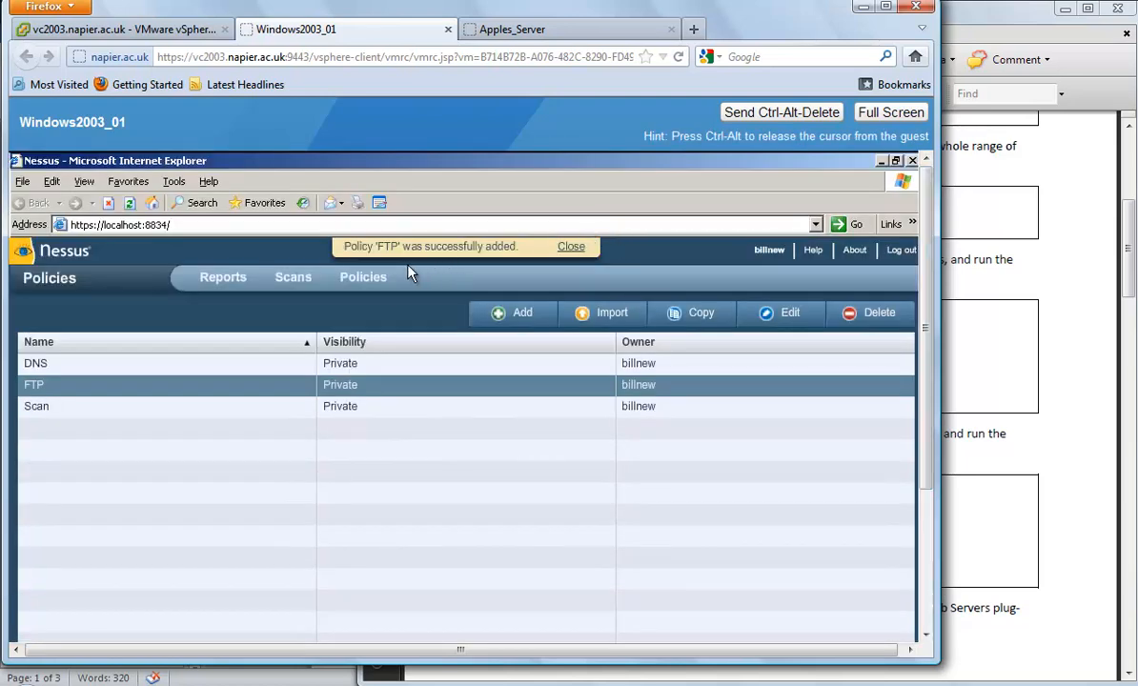
# Step: Add a new scan named MyFTP using the FTP policy
pyautogui.click(290, 279)
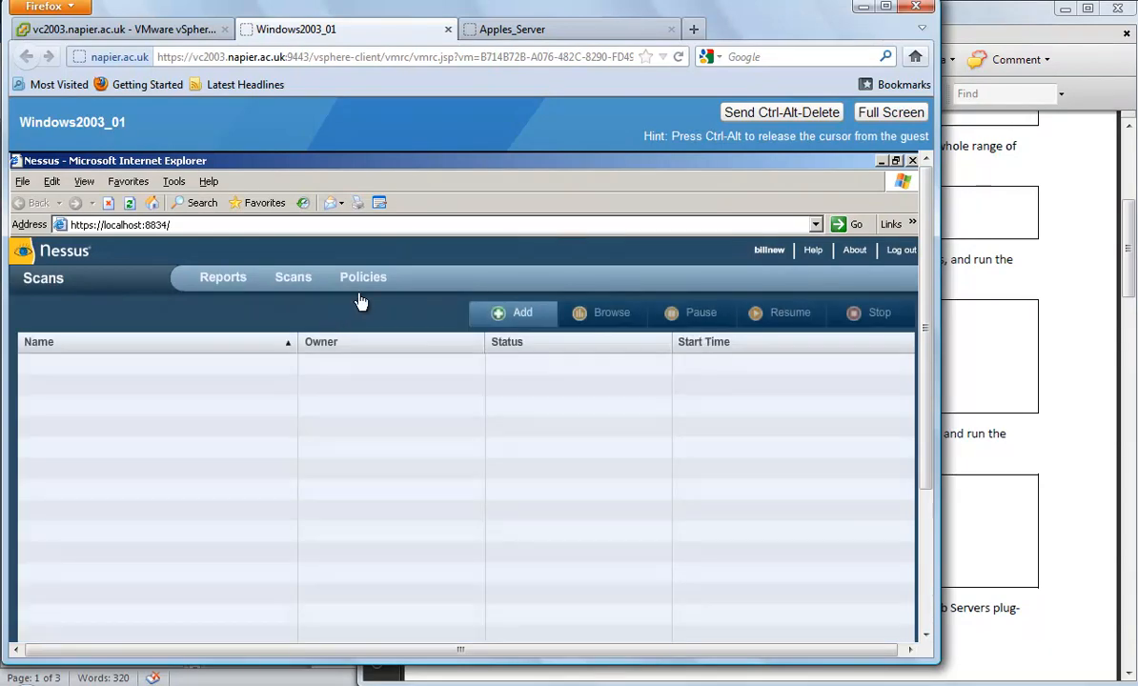
pyautogui.click(513, 313)
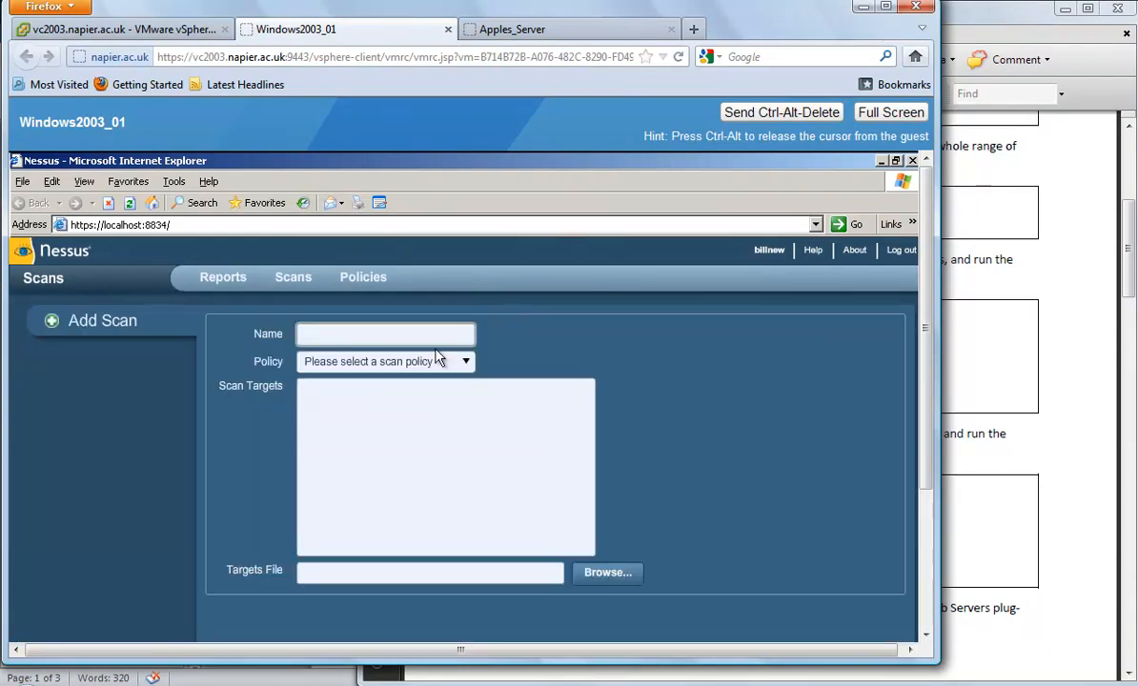
pyautogui.click(322, 336)
pyautogui.write('MyFTP')
pyautogui.click(393, 364)
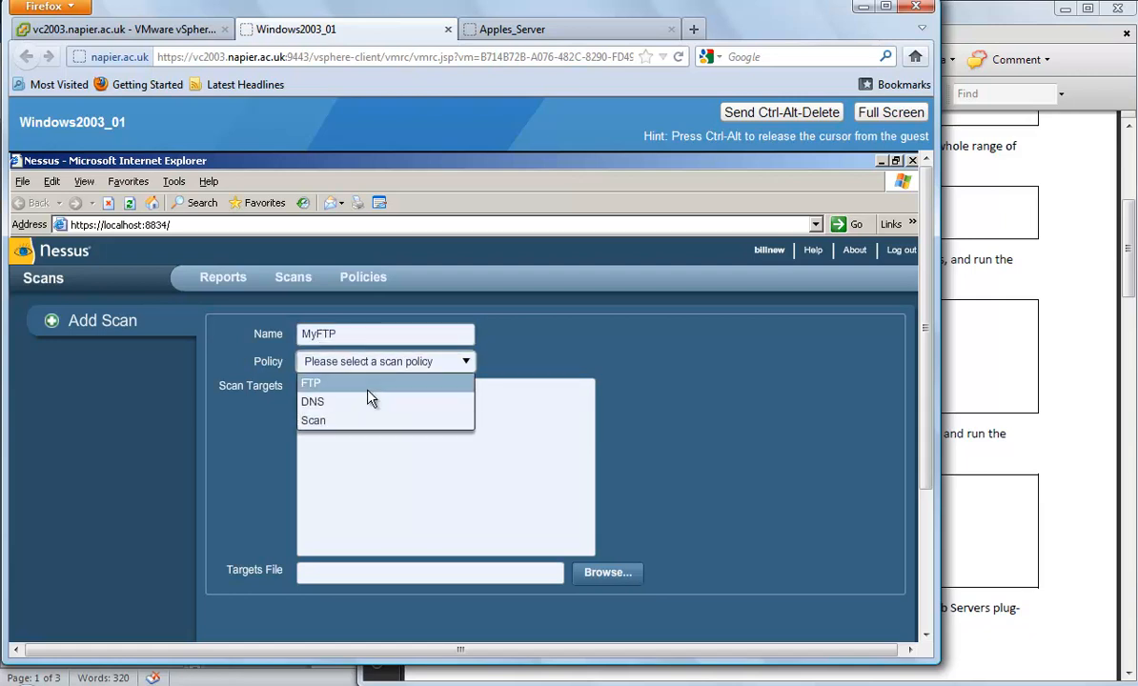
pyautogui.click(367, 384)
# Step: Set the target to 192.168.1.84, checked against the lab sheet, and launch MyFTP
pyautogui.click(362, 411)
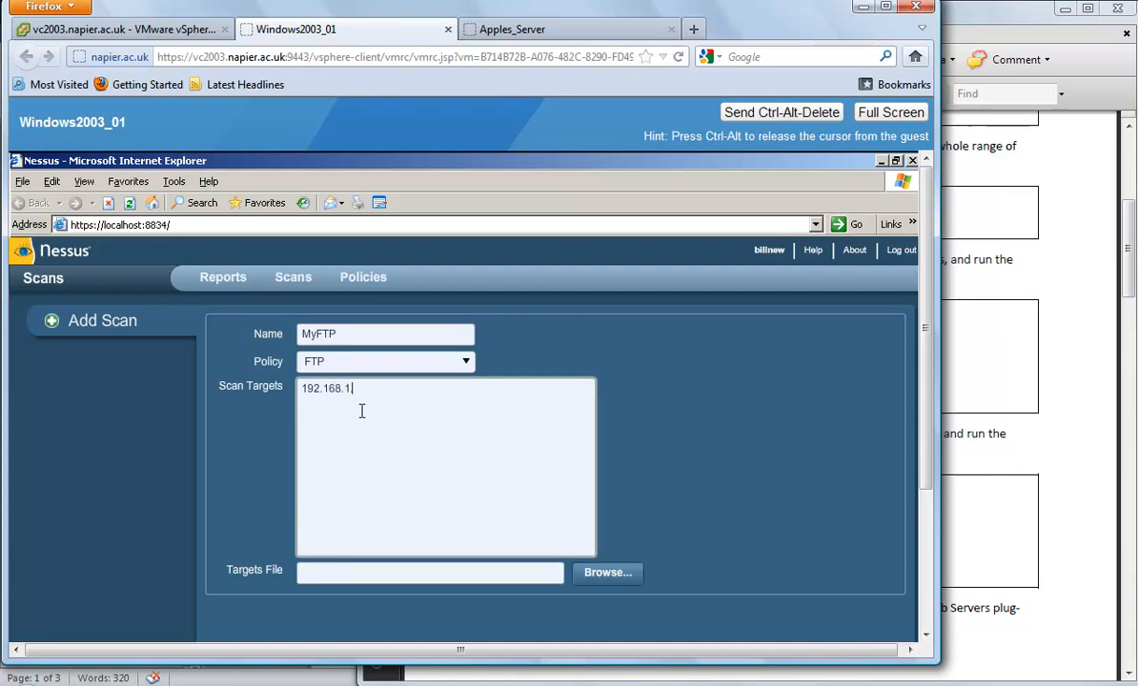
pyautogui.click(947, 473)
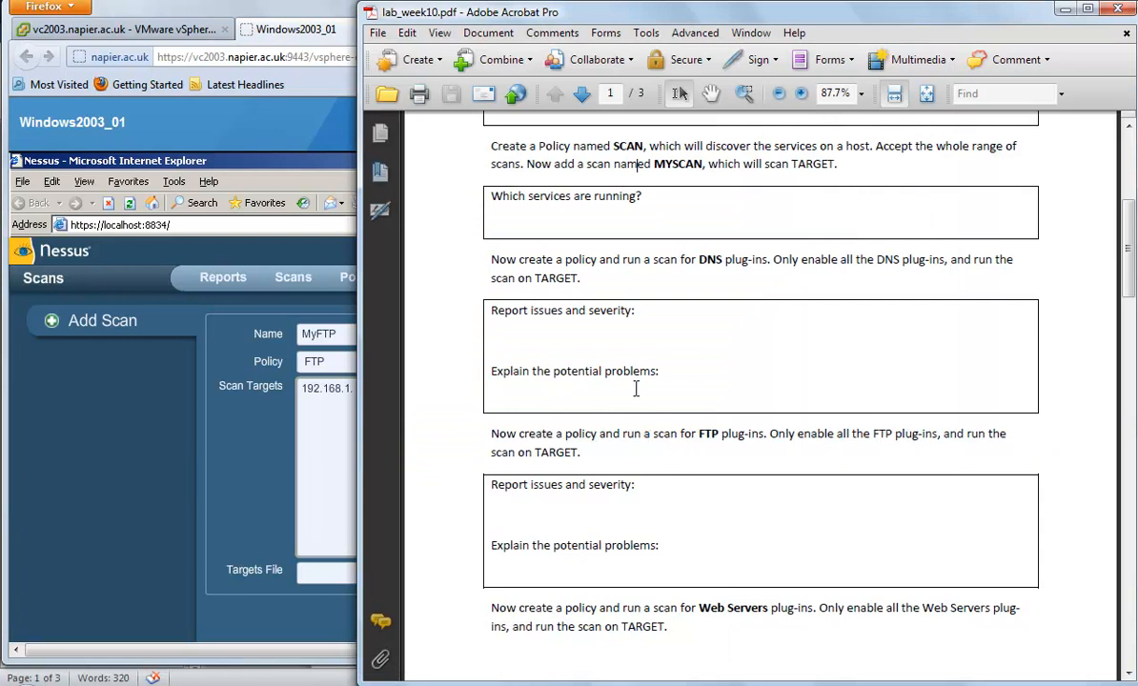
pyautogui.scroll(5, 457, 422)
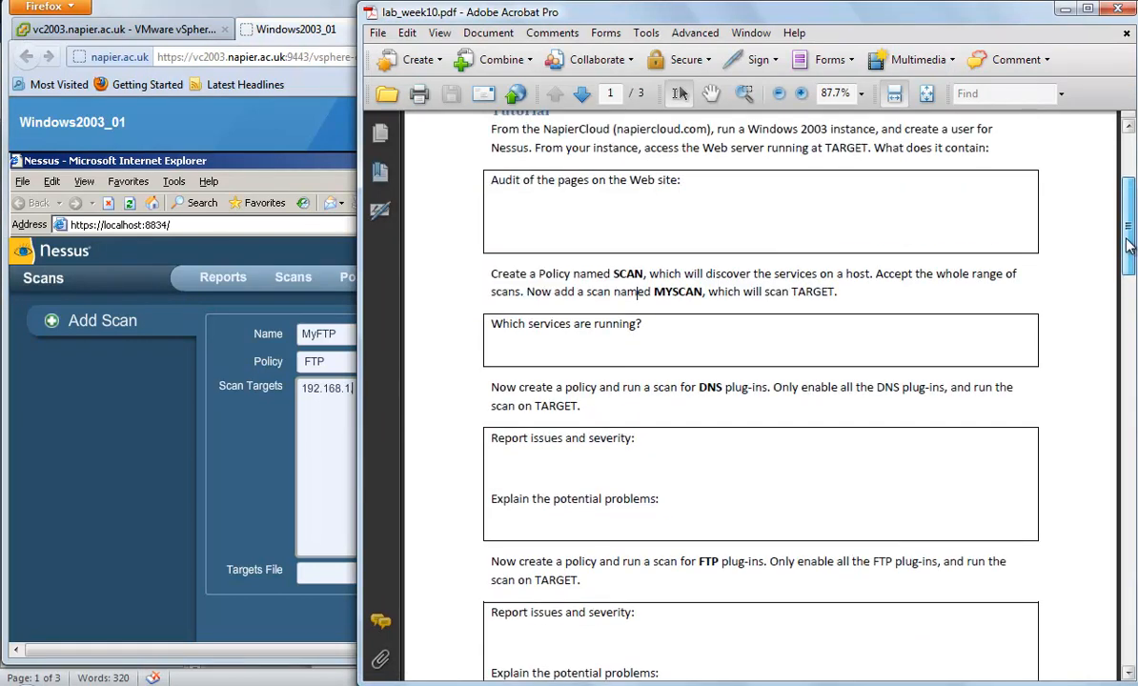
pyautogui.click(310, 393)
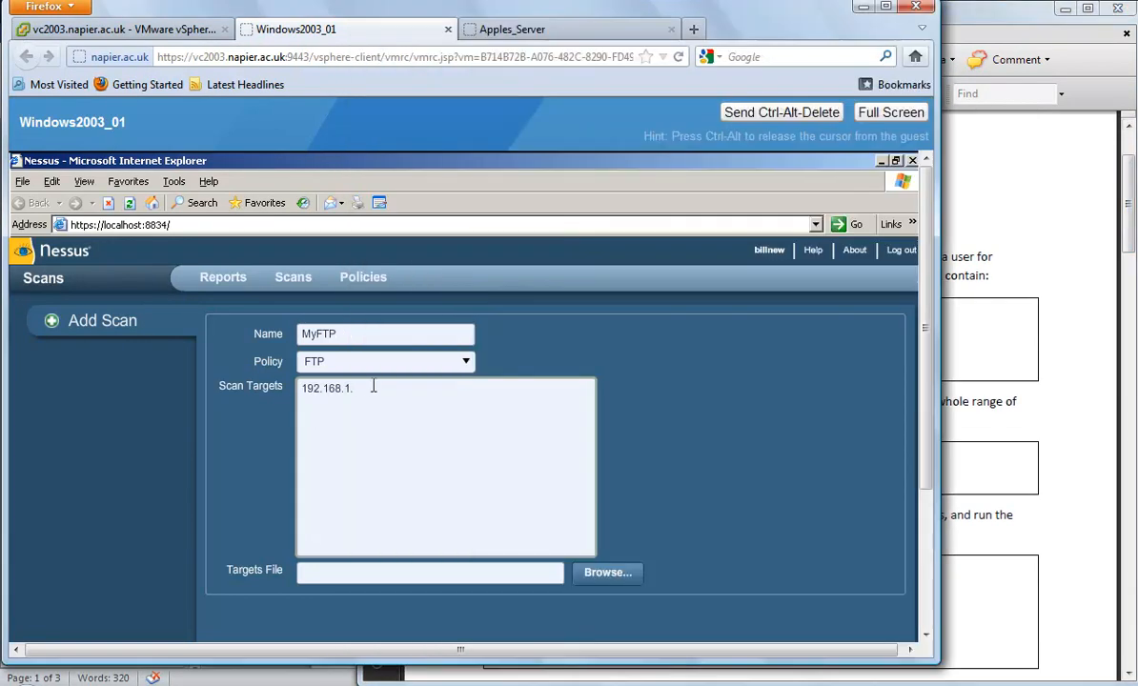
pyautogui.write('4')
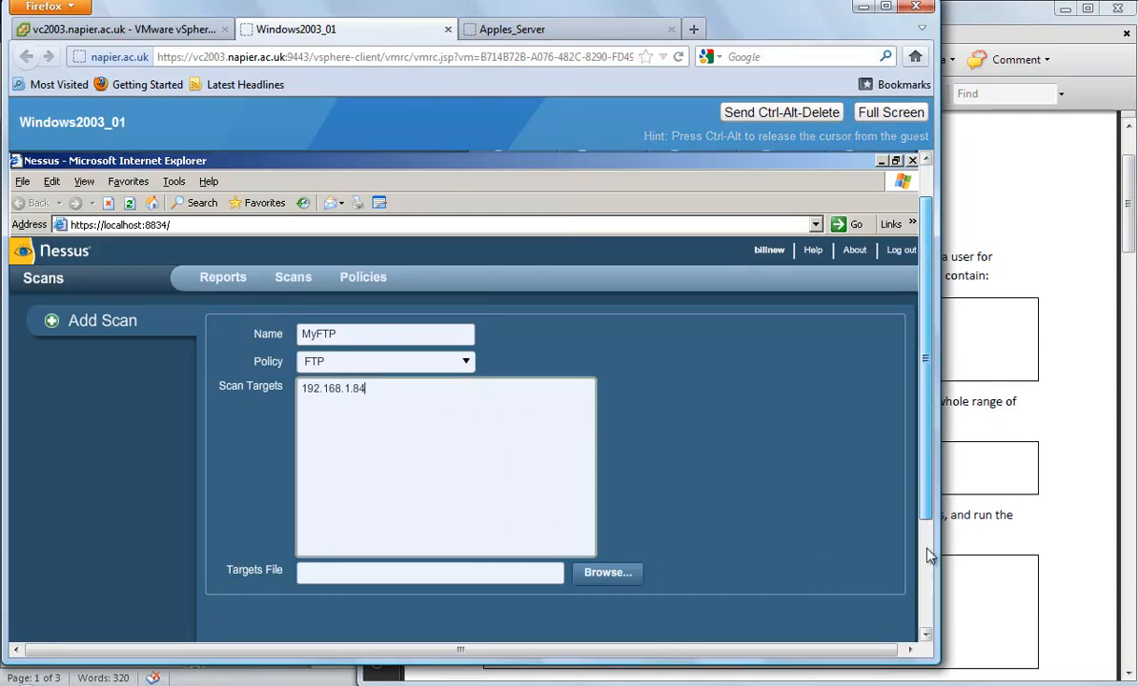
pyautogui.scroll(-3, 694, 578)
pyautogui.click(851, 595)
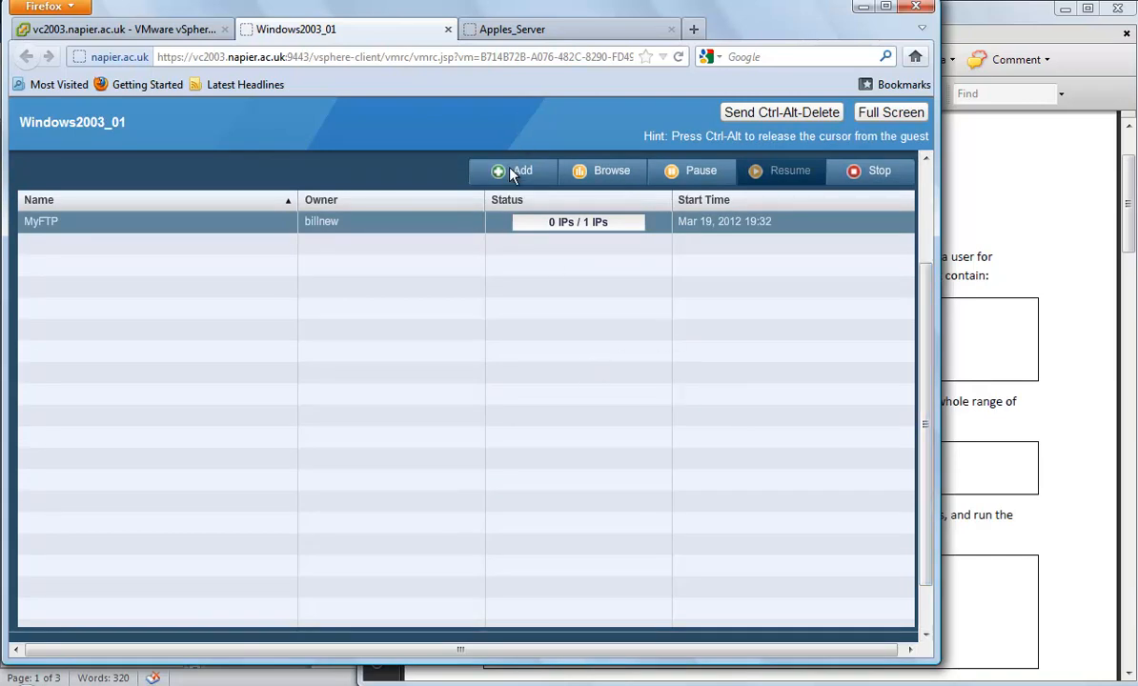
# Step: Open the MyFTP report from Reports, then check the MyFTP scan in the scans list
pyautogui.moveTo(921, 381); pyautogui.dragTo(910, 255)
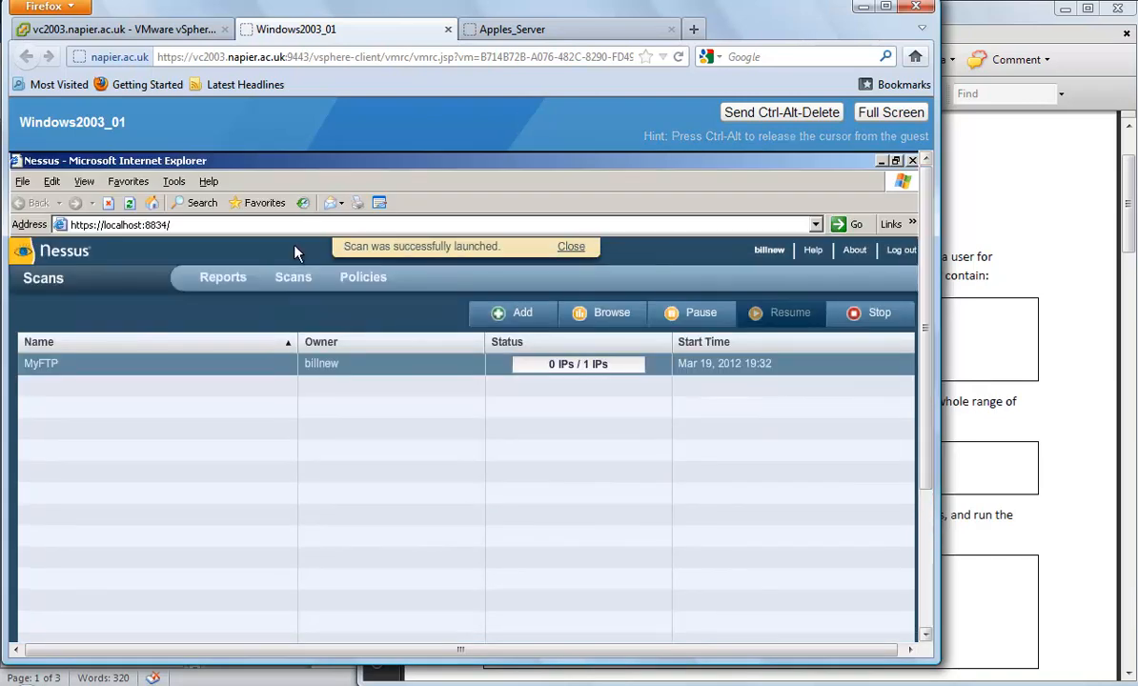
pyautogui.click(217, 278)
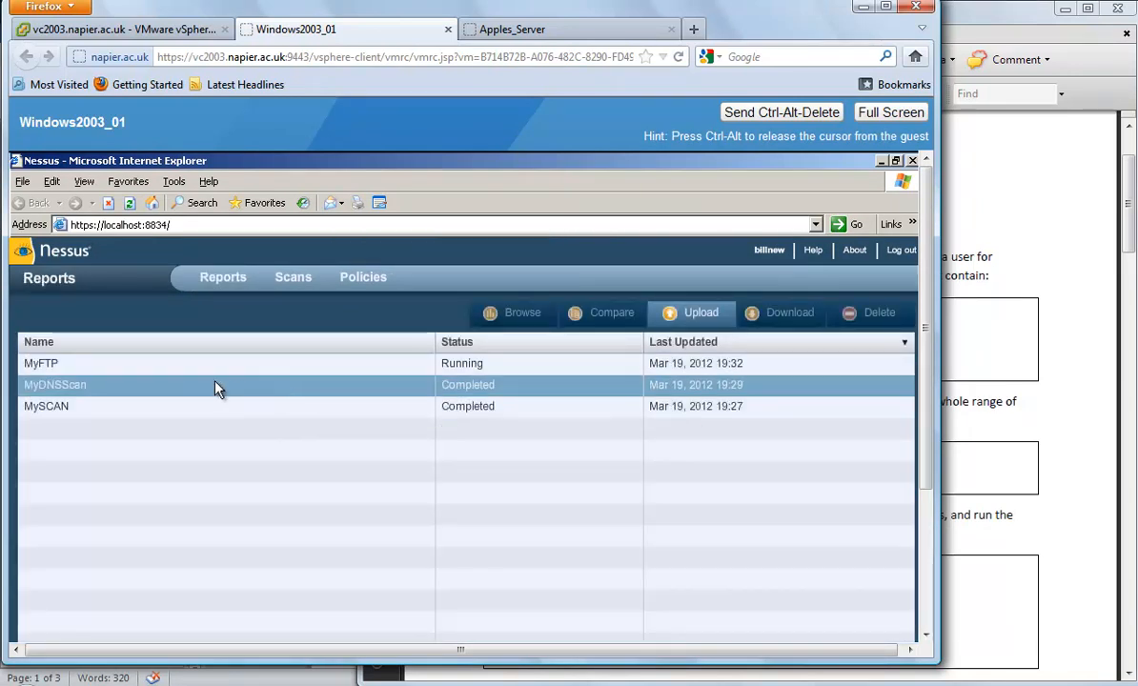
pyautogui.click(472, 363)
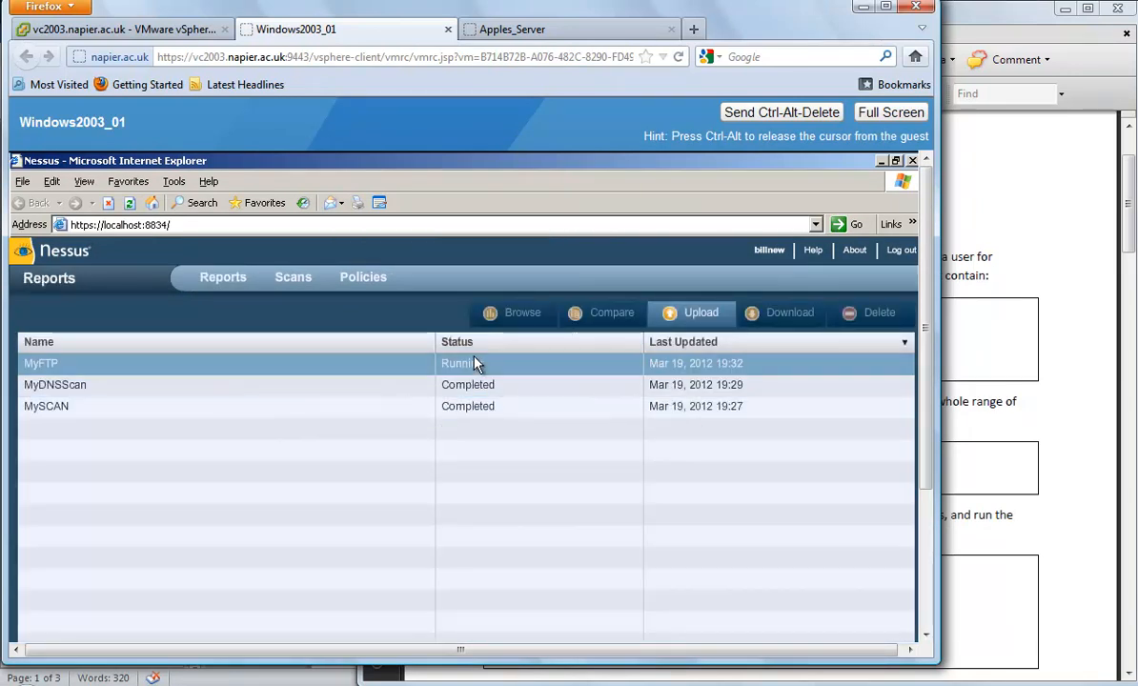
pyautogui.doubleClick(473, 363)
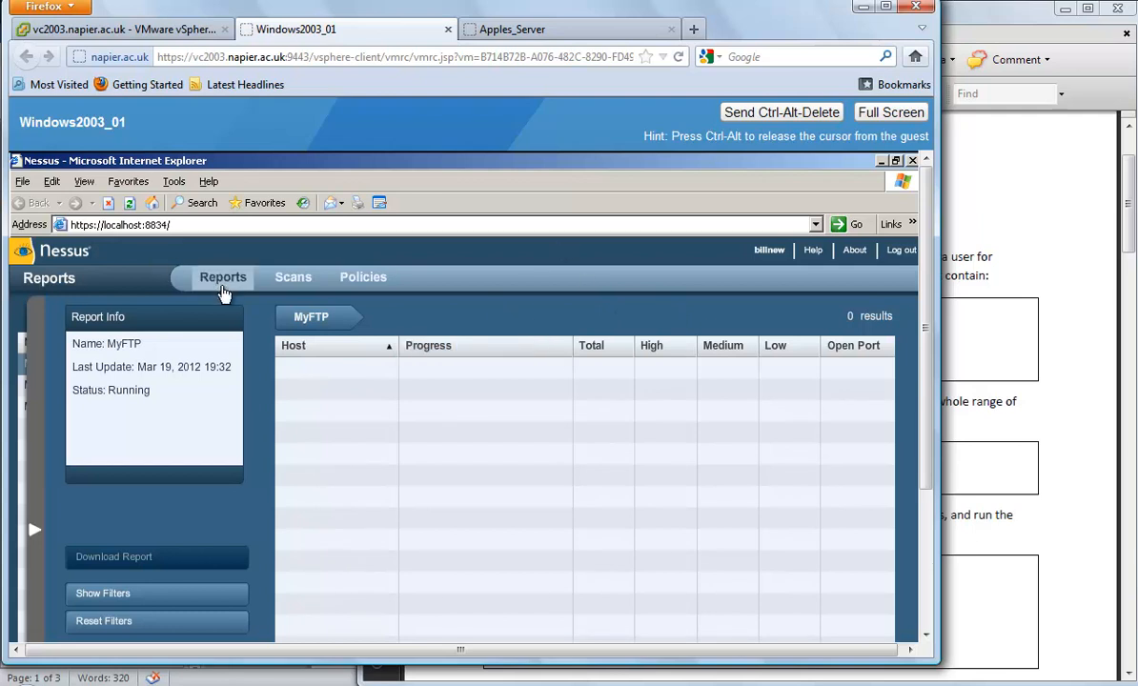
pyautogui.click(303, 281)
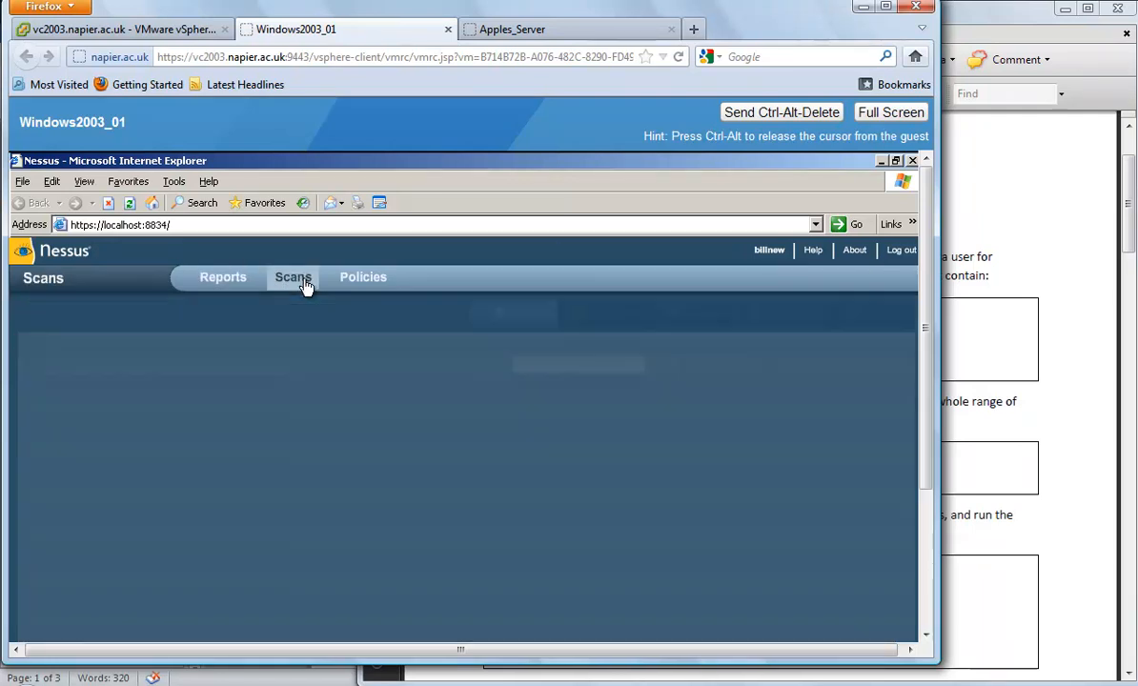
pyautogui.click(331, 363)
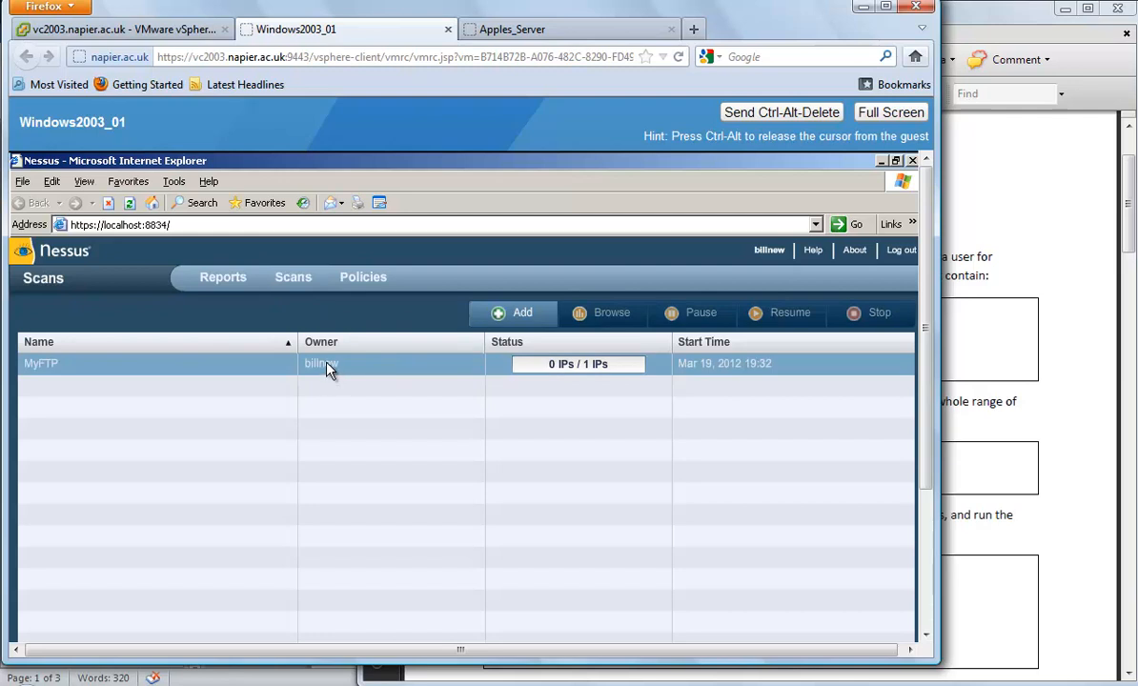
# Step: Reopen the finished MyFTP report and drill into 192.168.1.84, port 21/tcp, clear text authentication finding
pyautogui.click(219, 278)
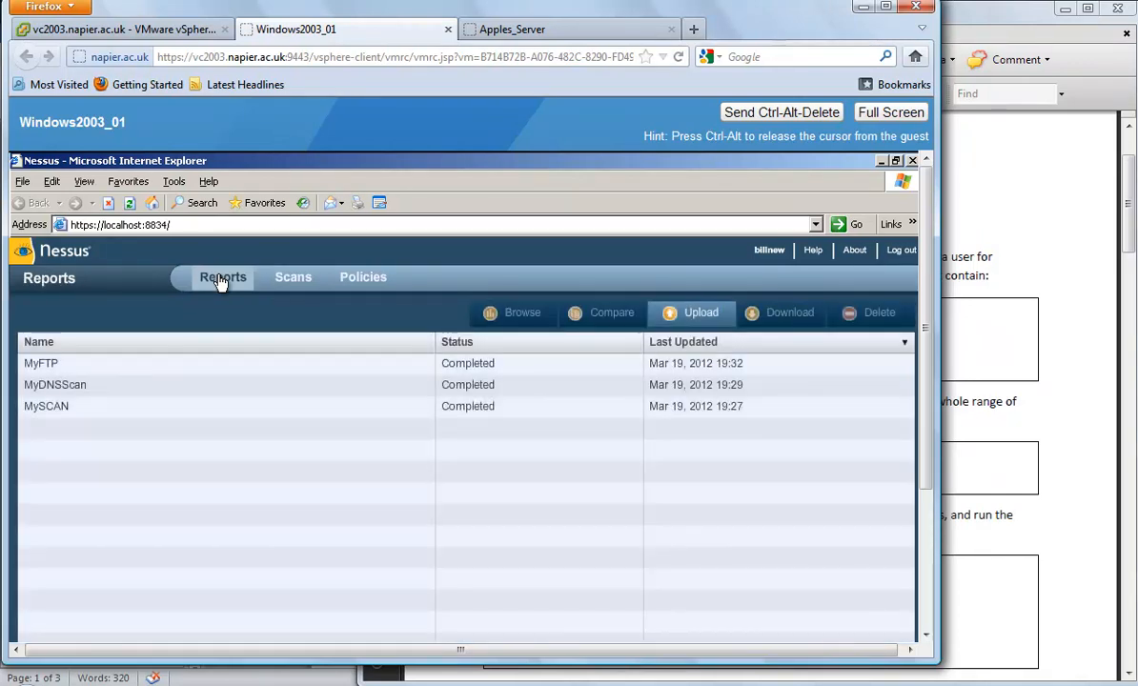
pyautogui.doubleClick(461, 368)
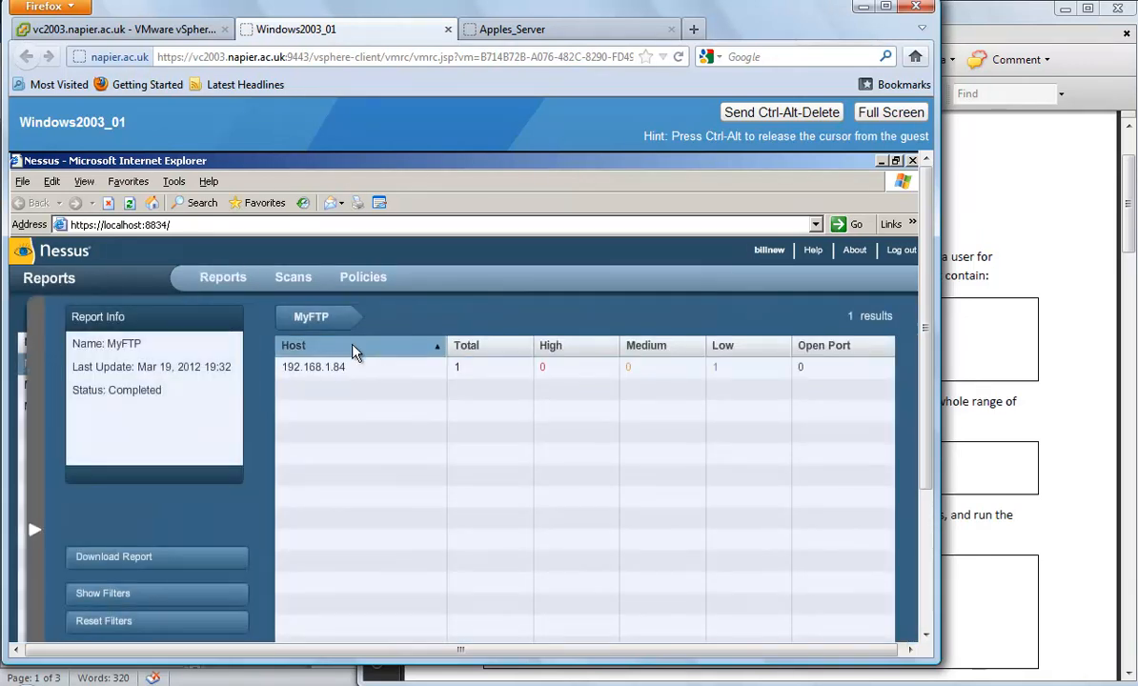
pyautogui.click(319, 372)
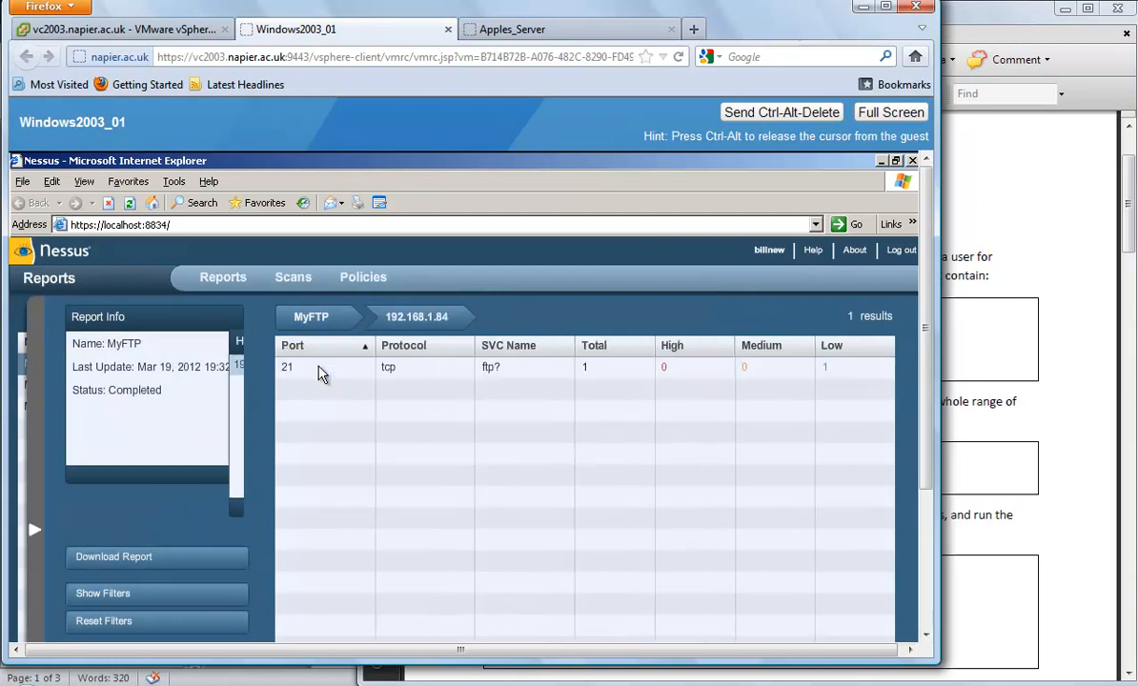
pyautogui.click(312, 372)
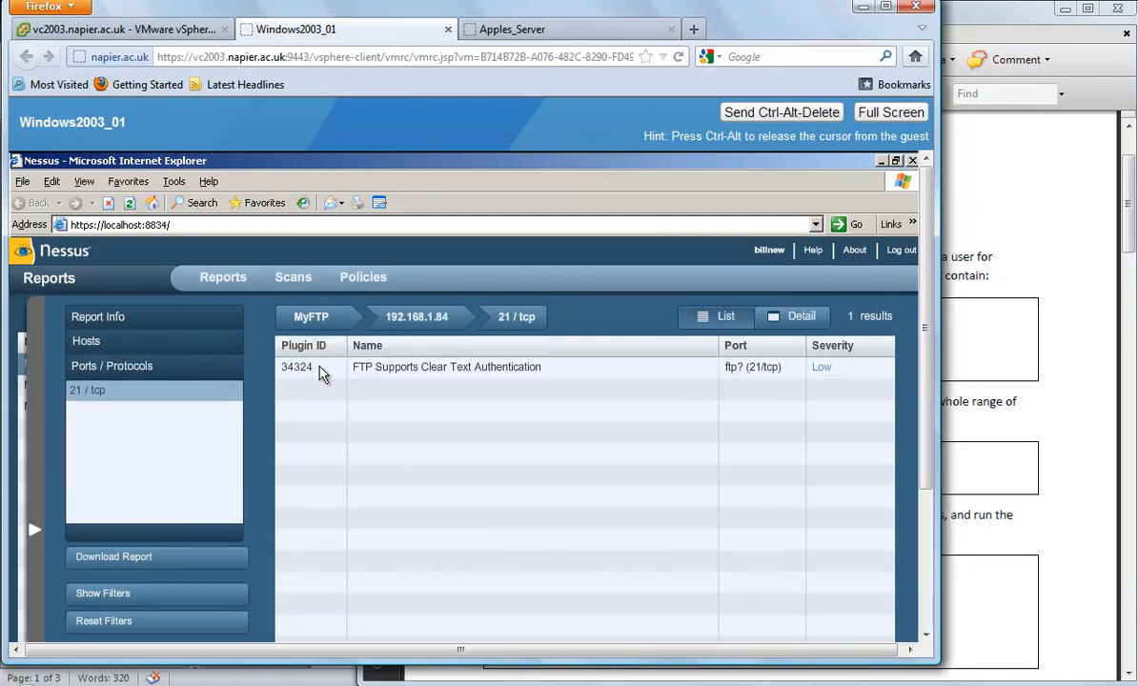
pyautogui.click(475, 375)
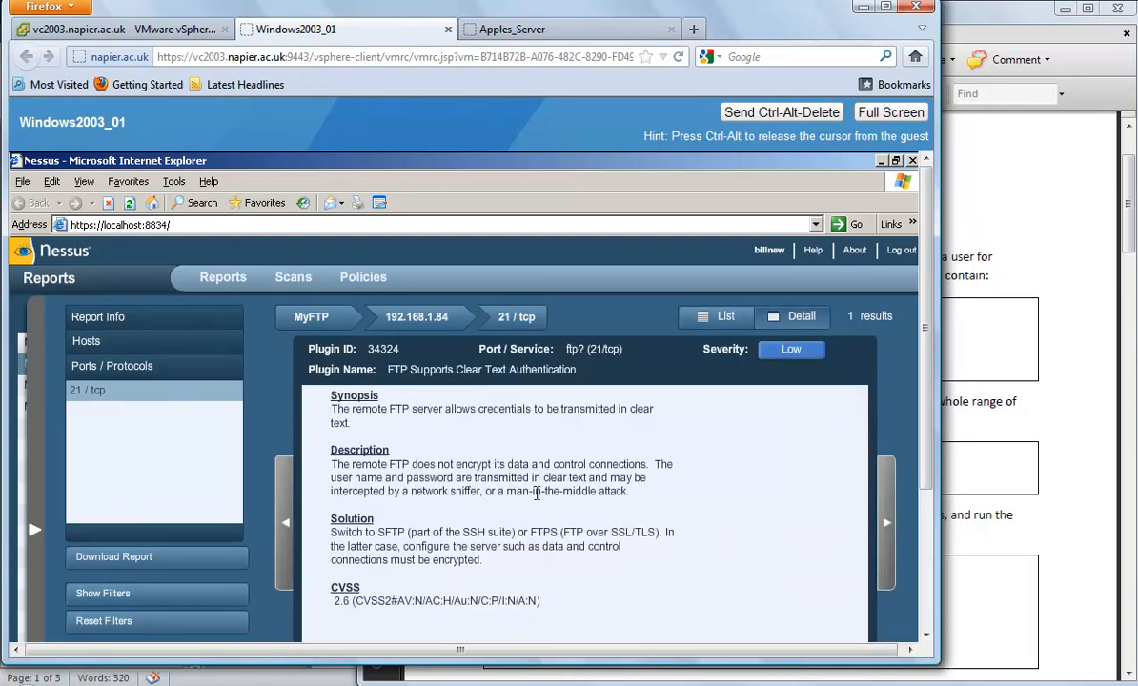
# Step: Read the plugin's Description and Solution text, highlighting passages and the words SFTP and FTPS
pyautogui.moveTo(332, 466); pyautogui.dragTo(653, 478)
pyautogui.click(653, 477)
pyautogui.moveTo(644, 486); pyautogui.dragTo(522, 477)
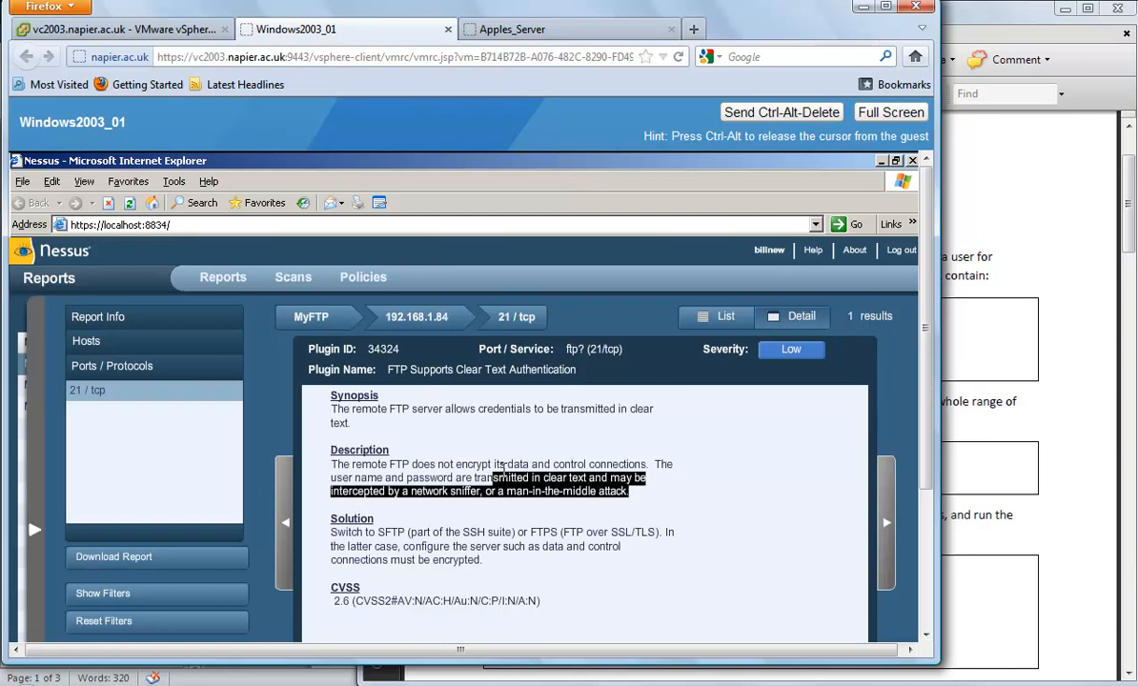
pyautogui.click(546, 488)
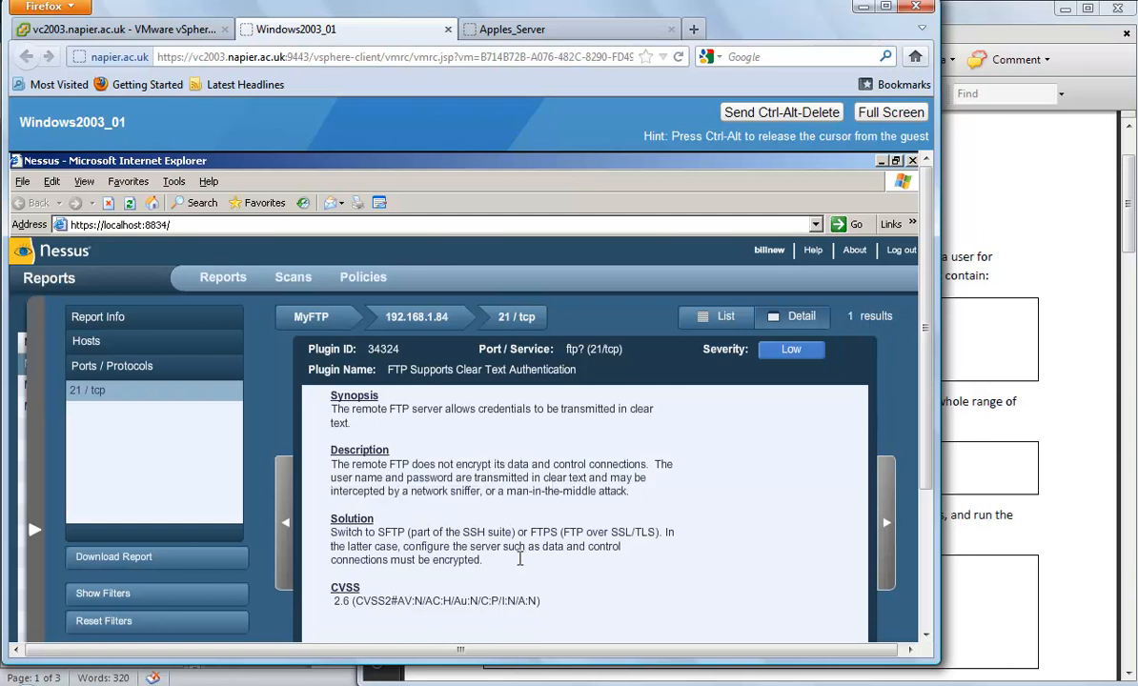
pyautogui.moveTo(483, 560); pyautogui.dragTo(333, 535)
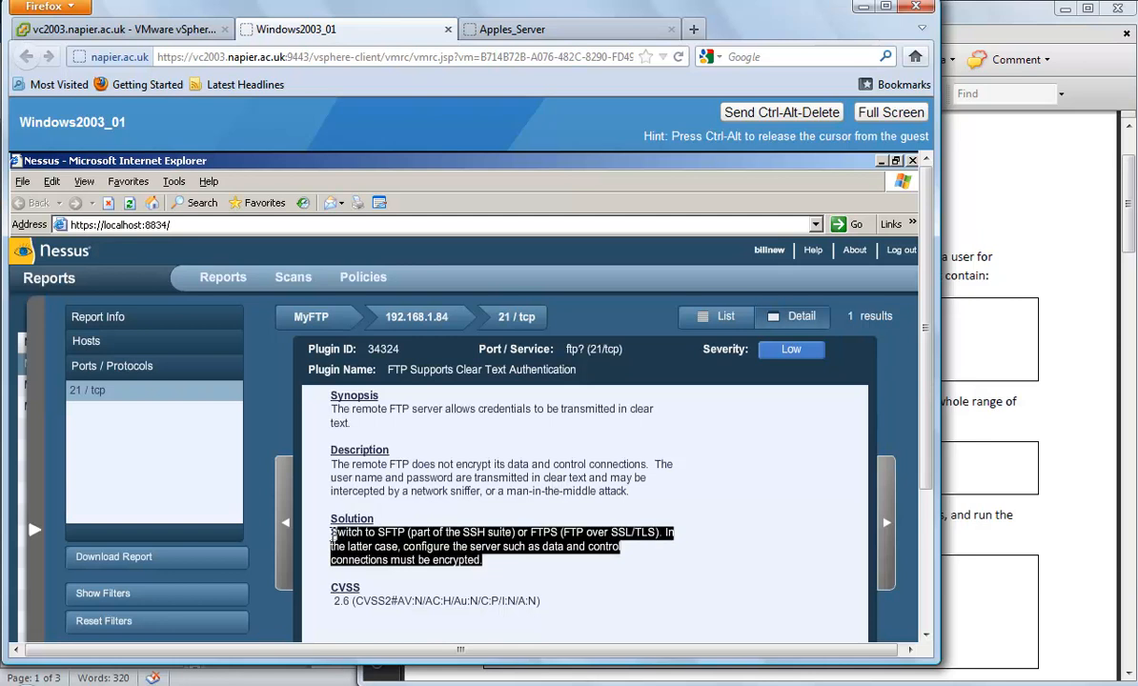
pyautogui.click(383, 533)
pyautogui.doubleClick(389, 532)
pyautogui.click(544, 527)
pyautogui.doubleClick(543, 532)
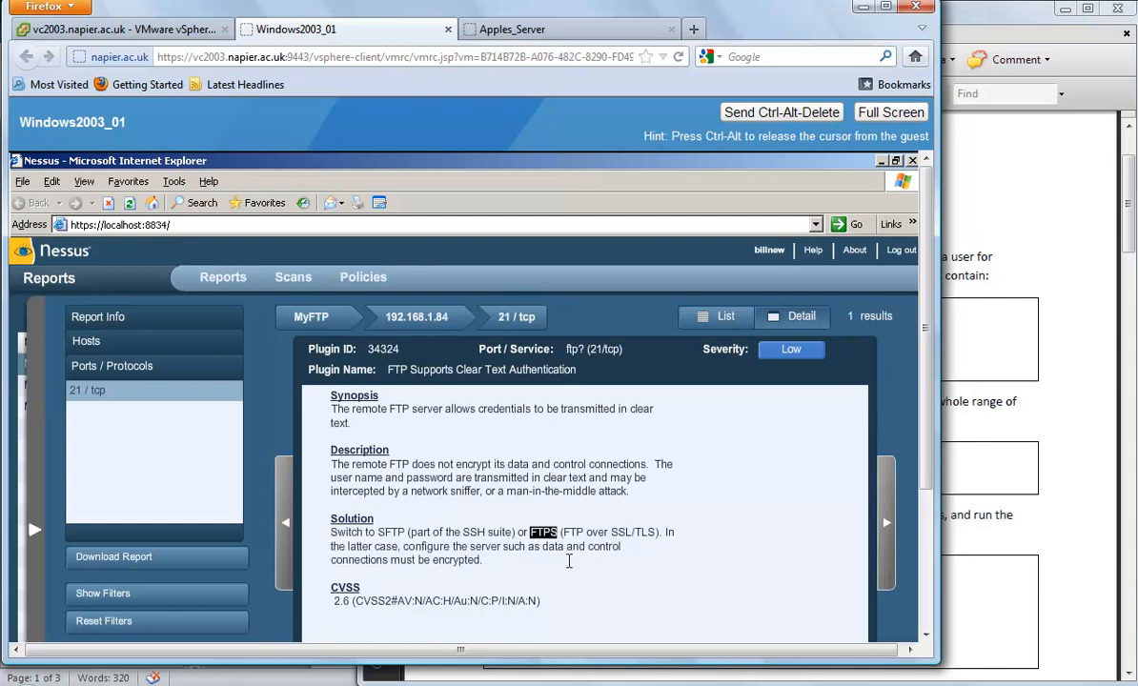
pyautogui.click(574, 556)
# Step: Return to the host's port list and consult the lab instructions PDF before resuming Nessus
pyautogui.moveTo(430, 320)
pyautogui.click(392, 314)
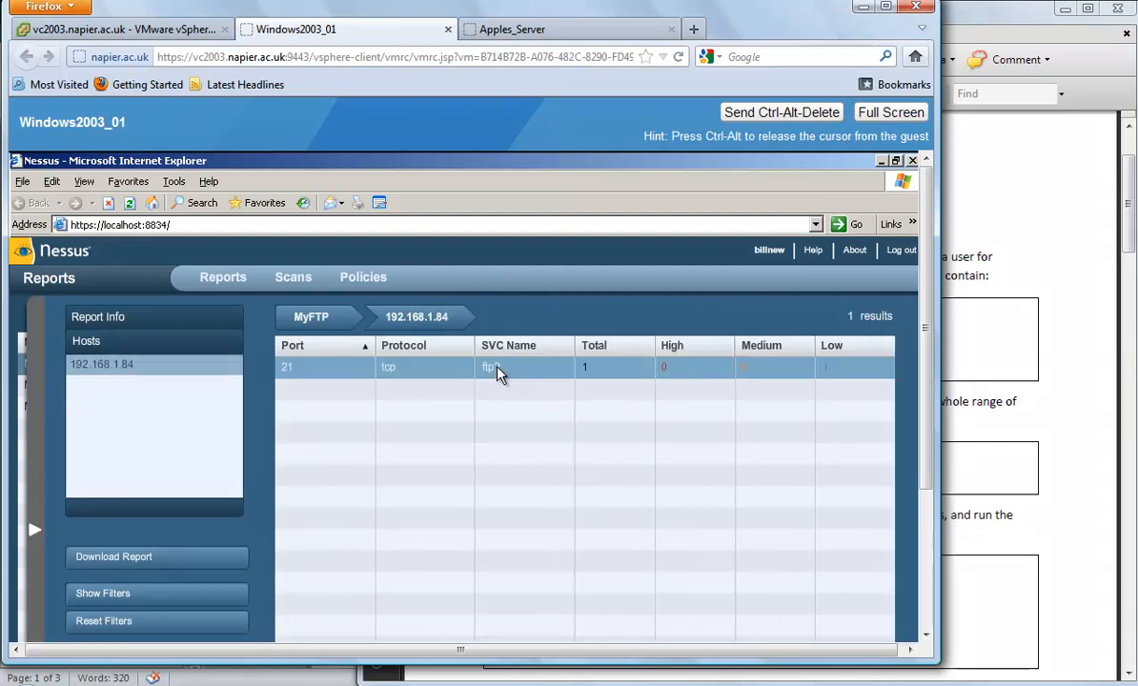
pyautogui.click(981, 436)
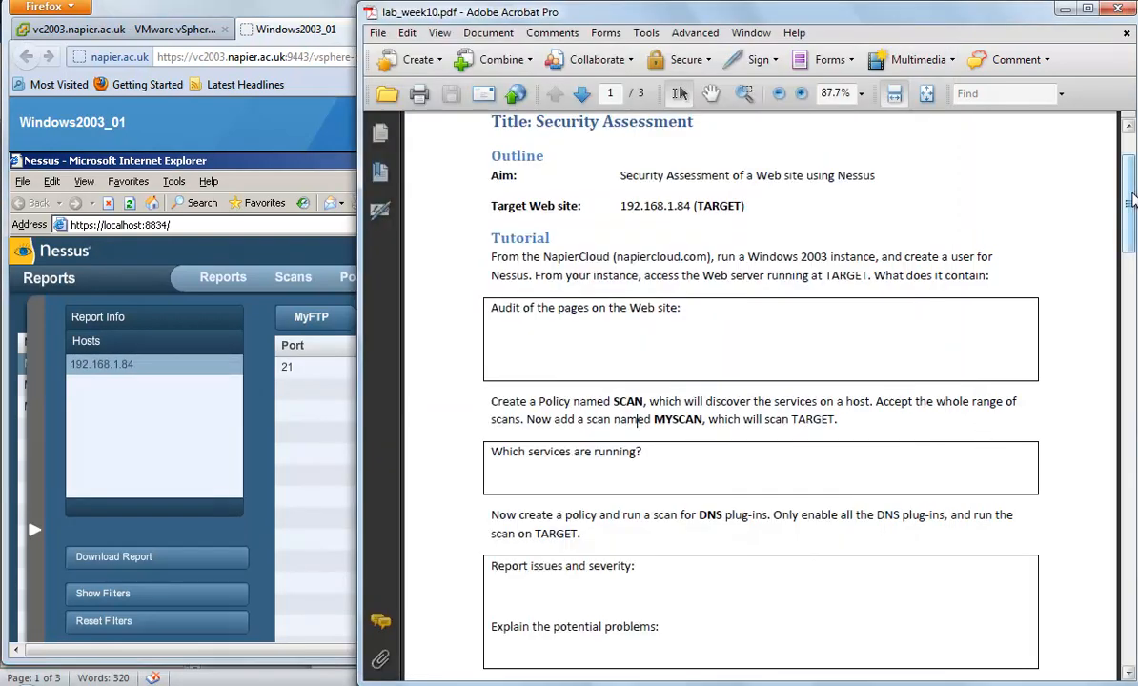
pyautogui.moveTo(1132, 192); pyautogui.dragTo(1128, 223)
pyautogui.scroll(-1, 1127, 264)
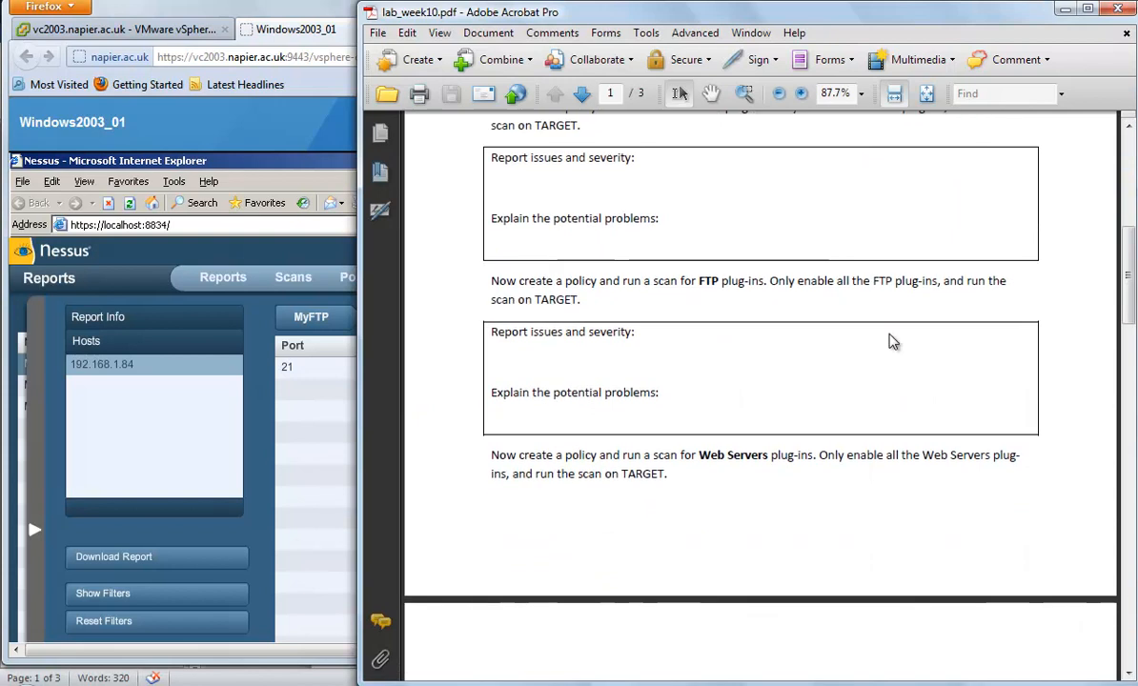
pyautogui.click(276, 414)
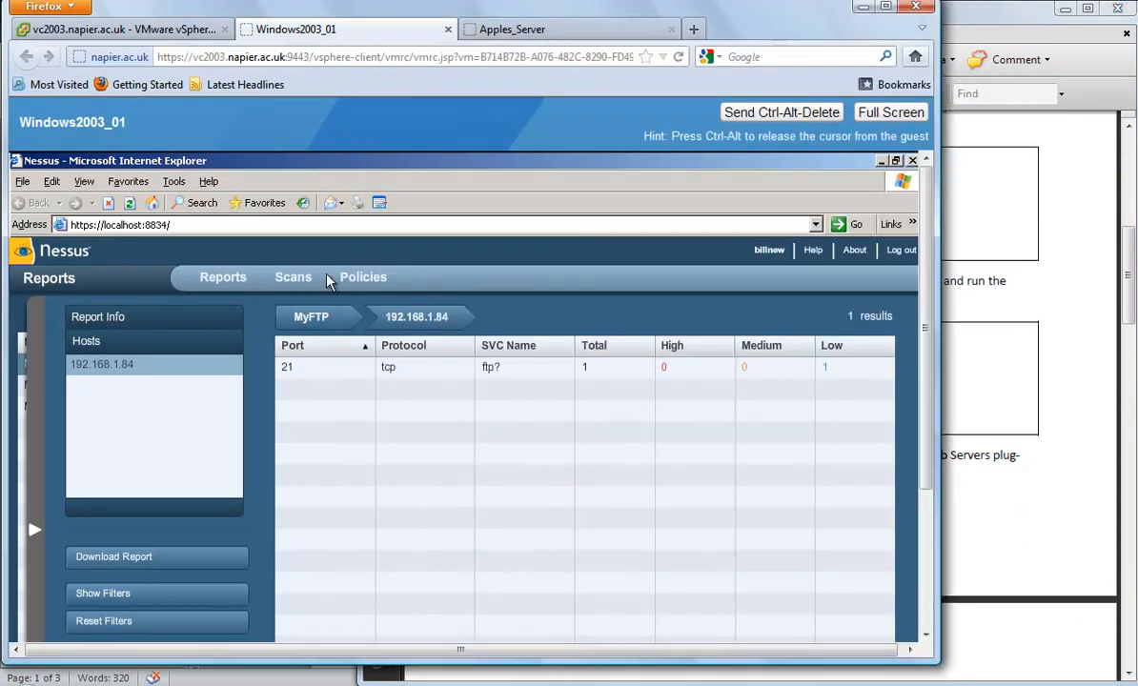
# Step: Start a new policy with TCP, SNMP, Netstat SSH, Netstat WMI scanning and host ping turned off
pyautogui.click(367, 276)
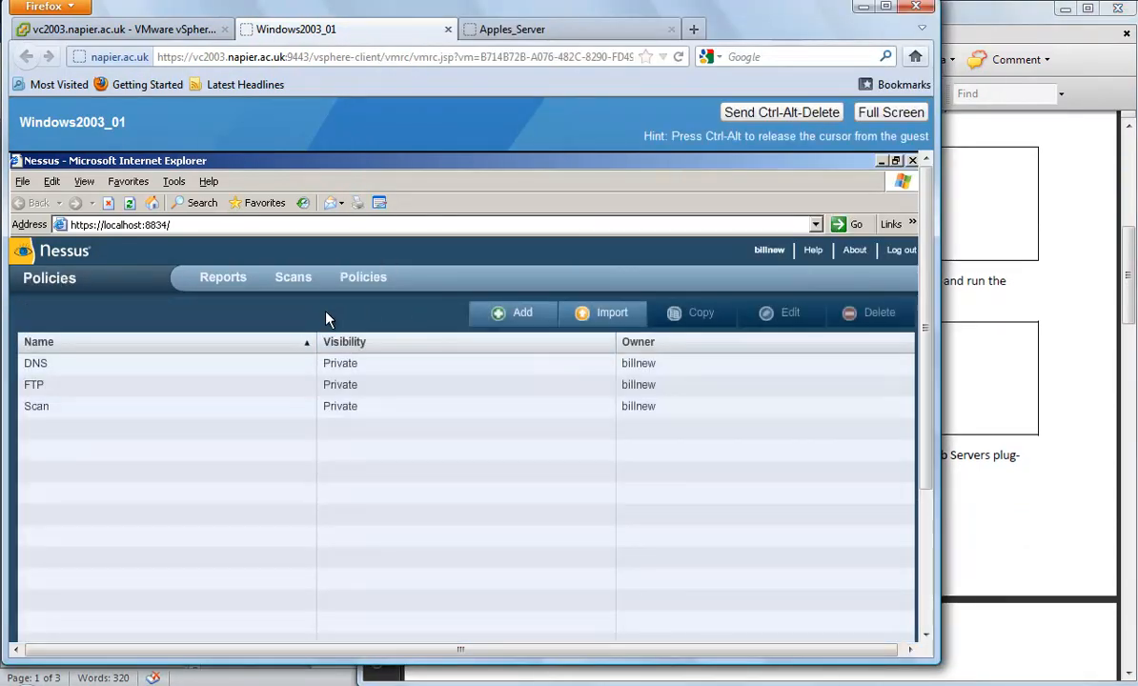
pyautogui.click(510, 324)
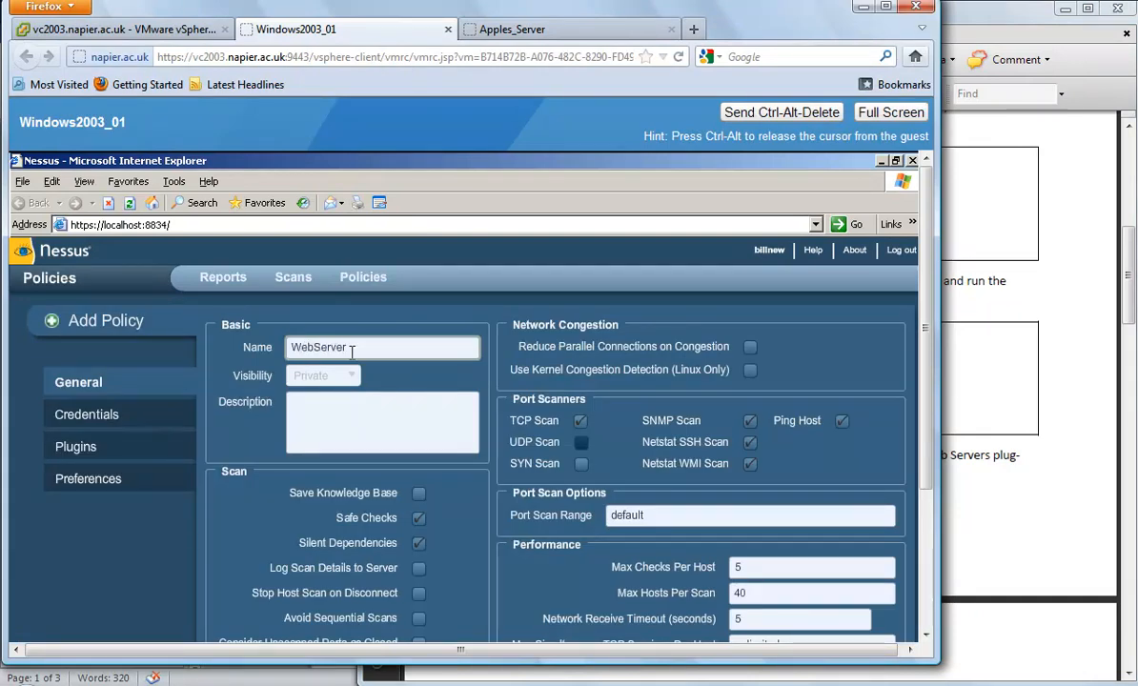
pyautogui.click(580, 421)
pyautogui.click(749, 422)
pyautogui.click(750, 442)
pyautogui.click(750, 464)
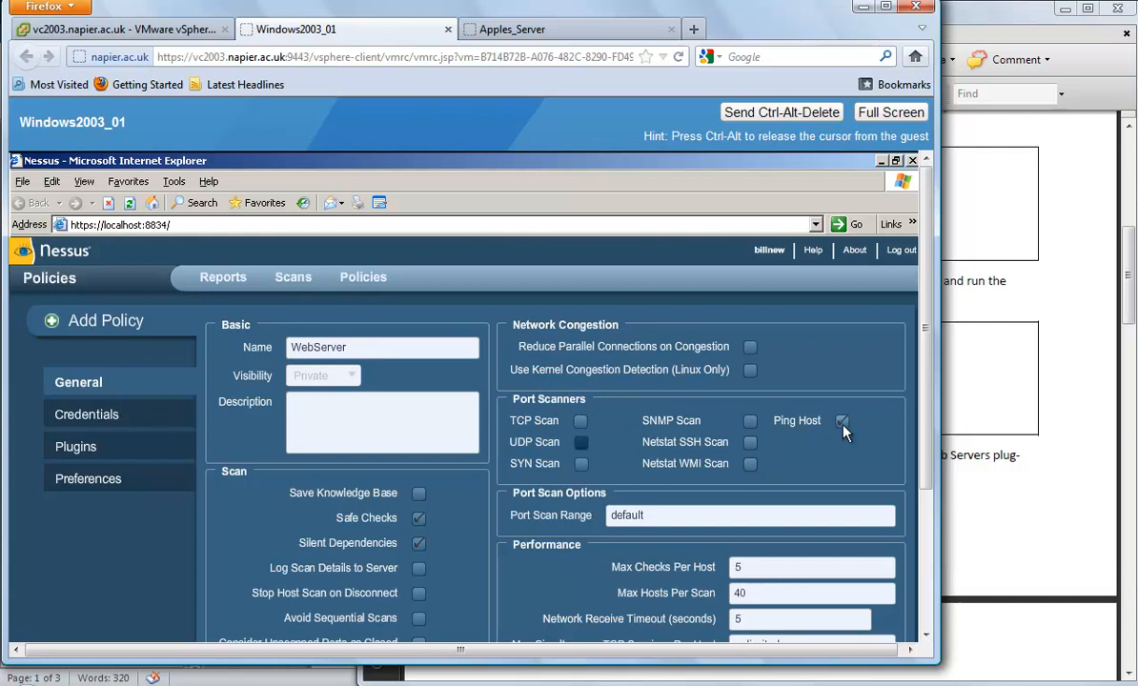
pyautogui.click(841, 421)
# Step: Advance the WebServer policy past General and Credentials to the plugin families page
pyautogui.moveTo(922, 416); pyautogui.dragTo(931, 521)
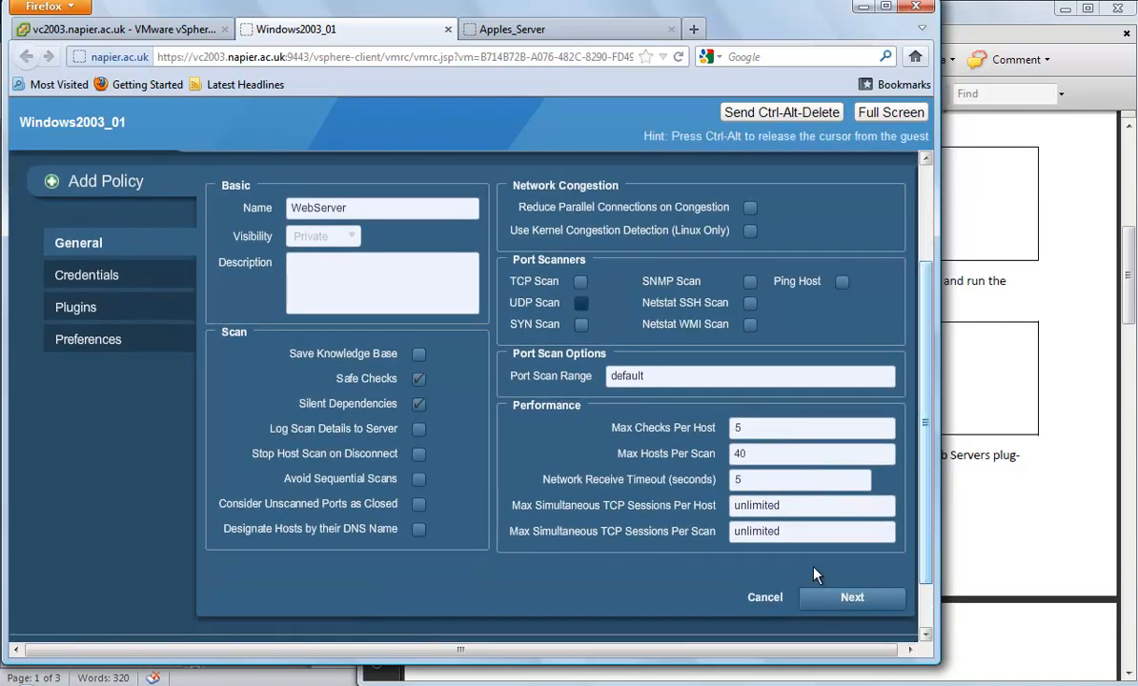
pyautogui.click(858, 600)
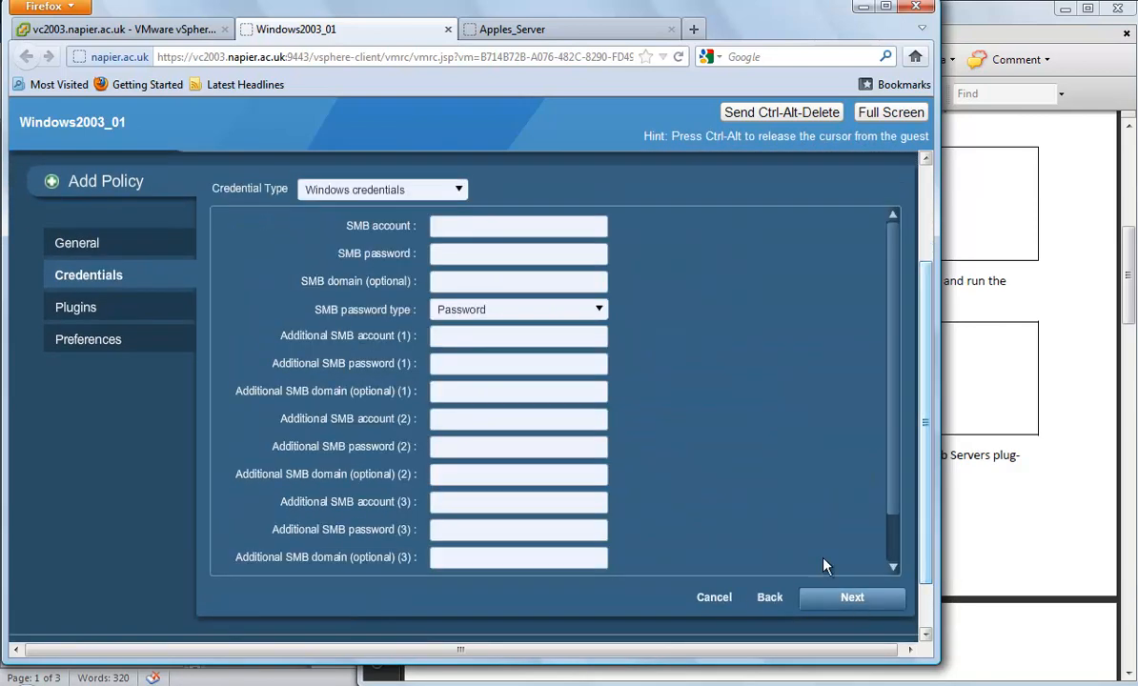
pyautogui.click(844, 604)
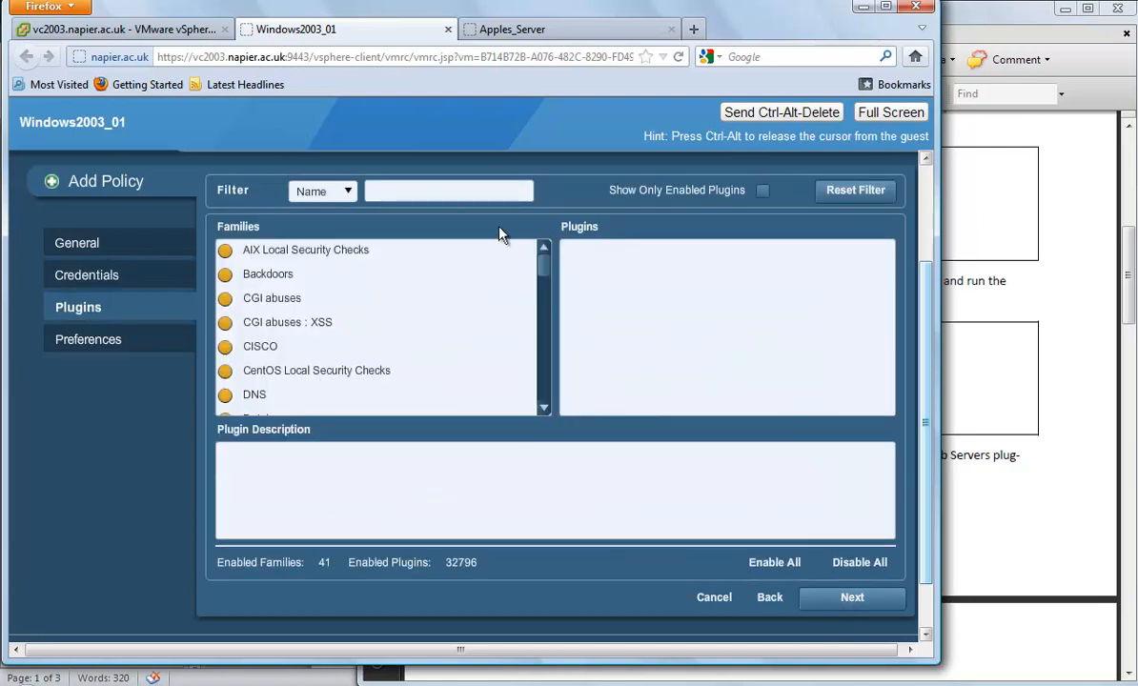
# Step: Disable all plugin families, enable only Web Servers (484 plugins), and submit the WebServer policy
pyautogui.click(854, 564)
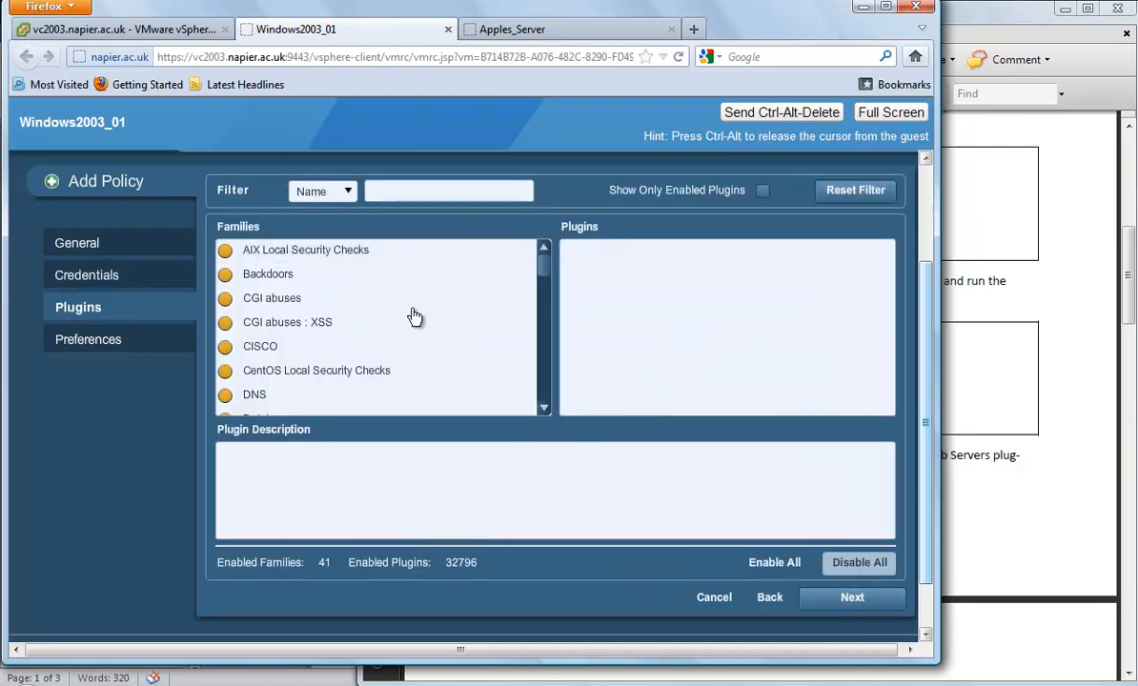
pyautogui.moveTo(543, 264); pyautogui.dragTo(543, 298)
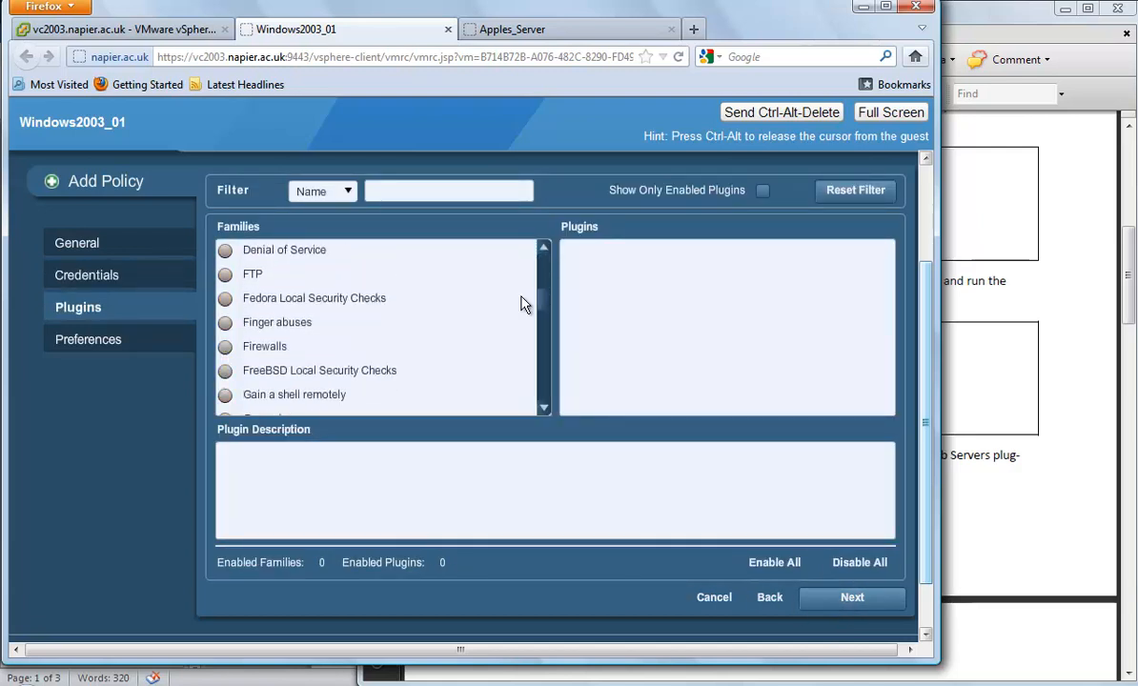
pyautogui.click(225, 274)
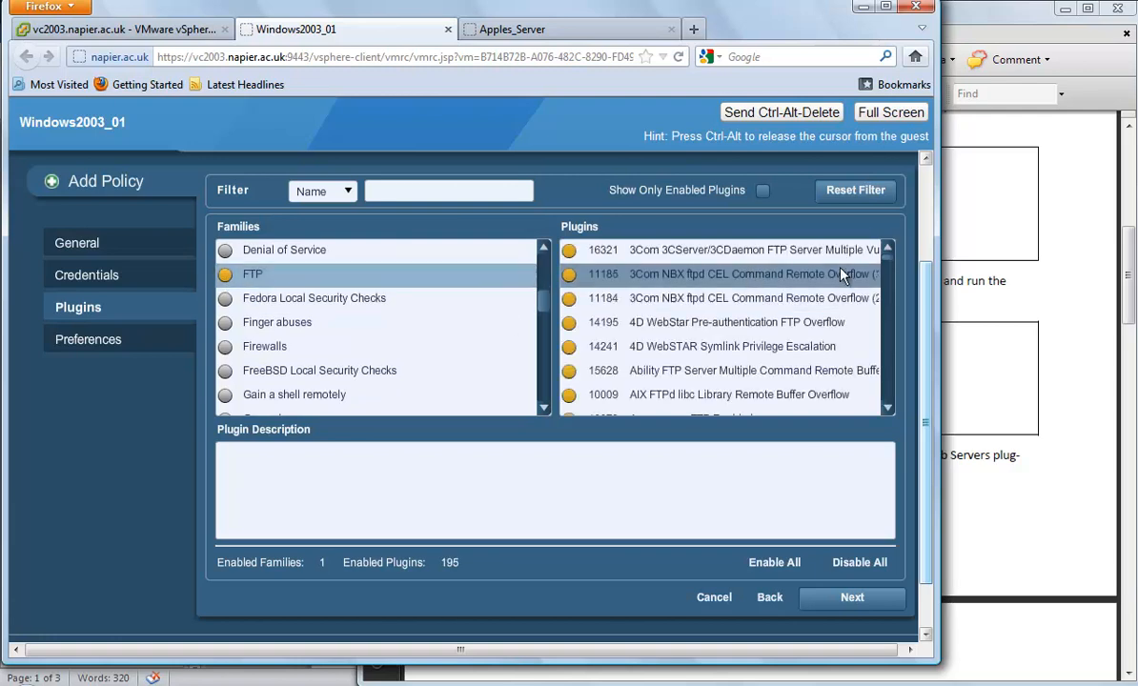
pyautogui.click(225, 273)
pyautogui.moveTo(545, 290); pyautogui.dragTo(544, 391)
pyautogui.click(227, 322)
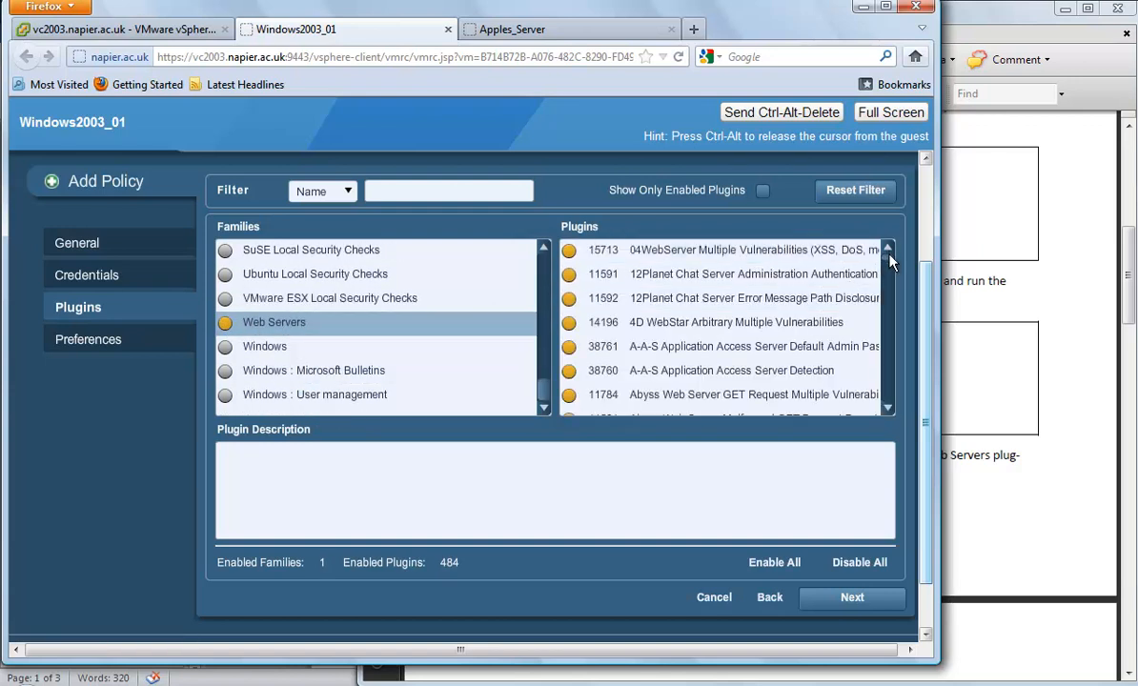
pyautogui.moveTo(887, 255); pyautogui.dragTo(886, 412)
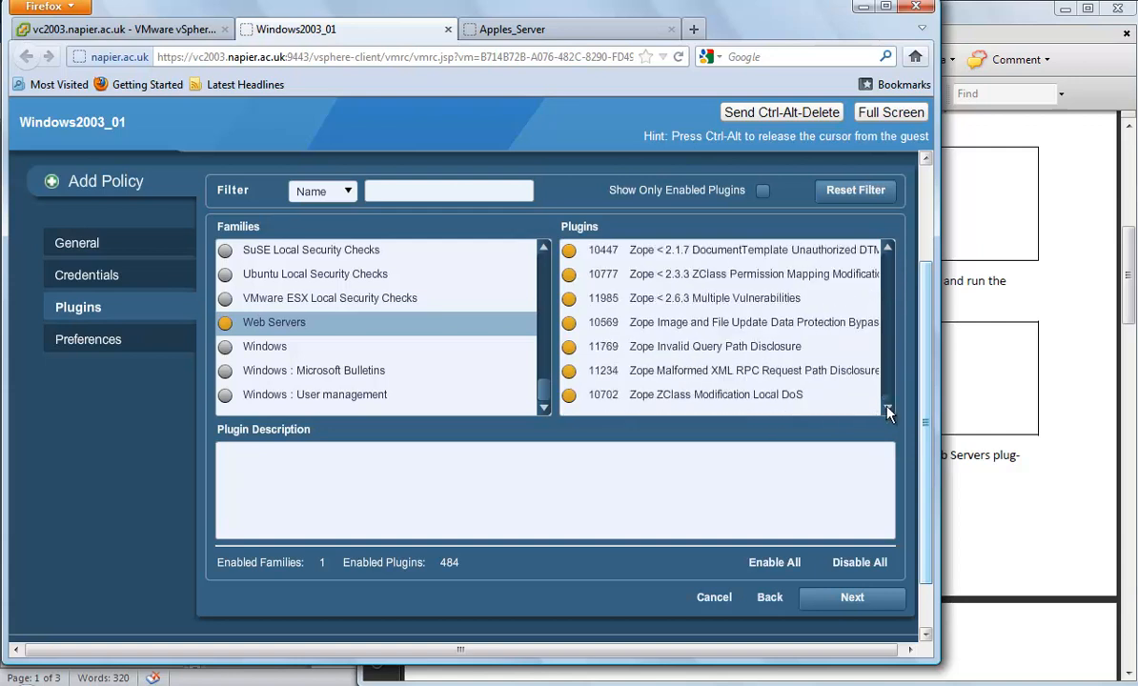
pyautogui.click(851, 599)
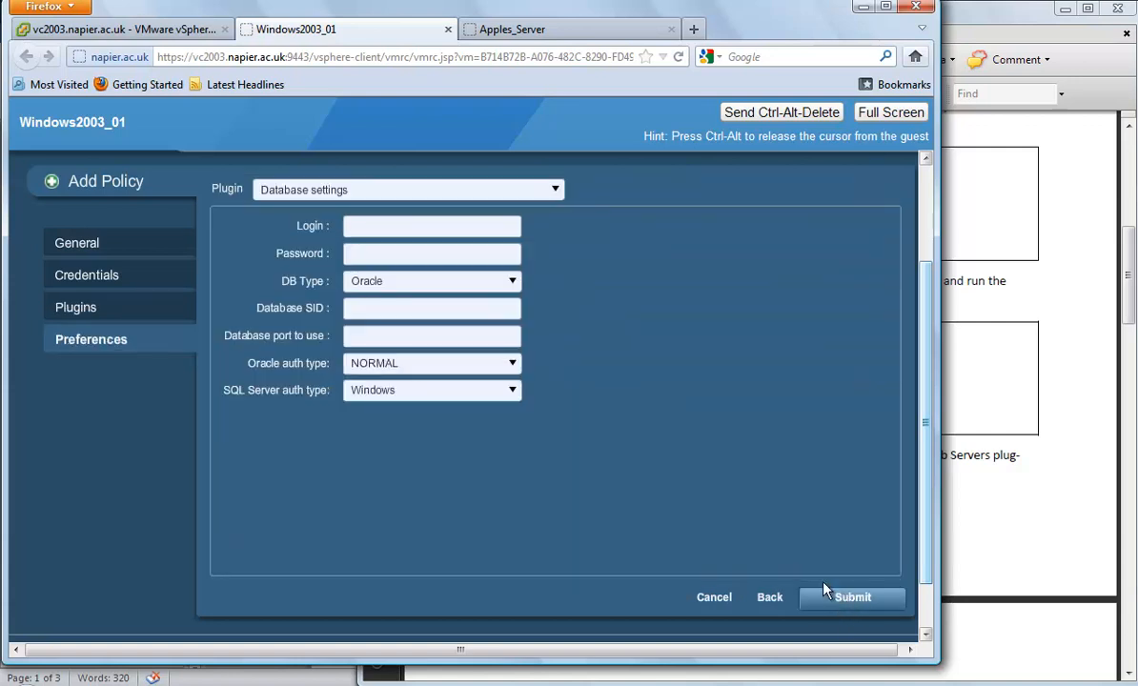
pyautogui.click(851, 597)
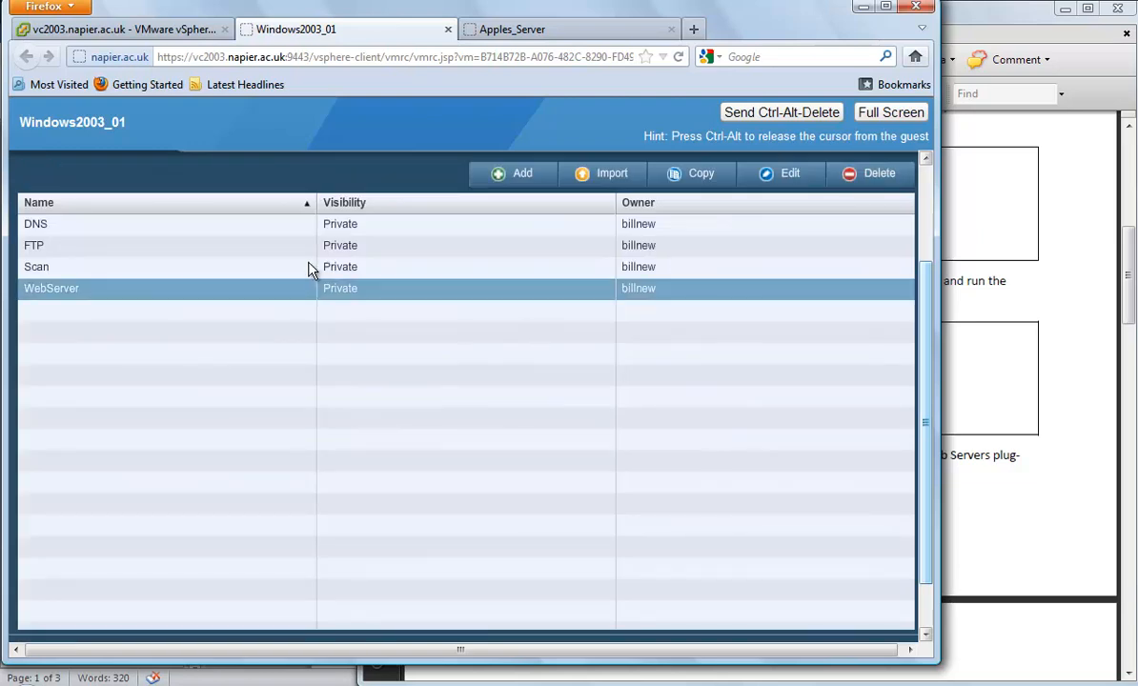
# Step: Add a new scan named MyWeb and choose the WebServer policy for it
pyautogui.moveTo(926, 381); pyautogui.dragTo(926, 228)
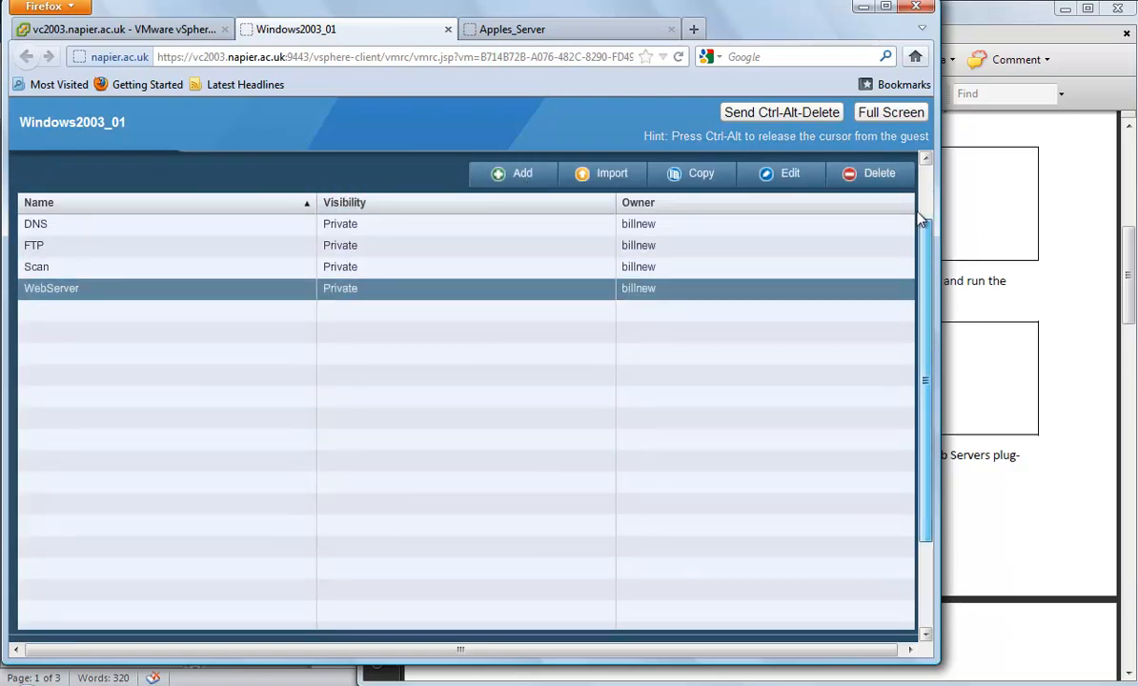
pyautogui.click(291, 278)
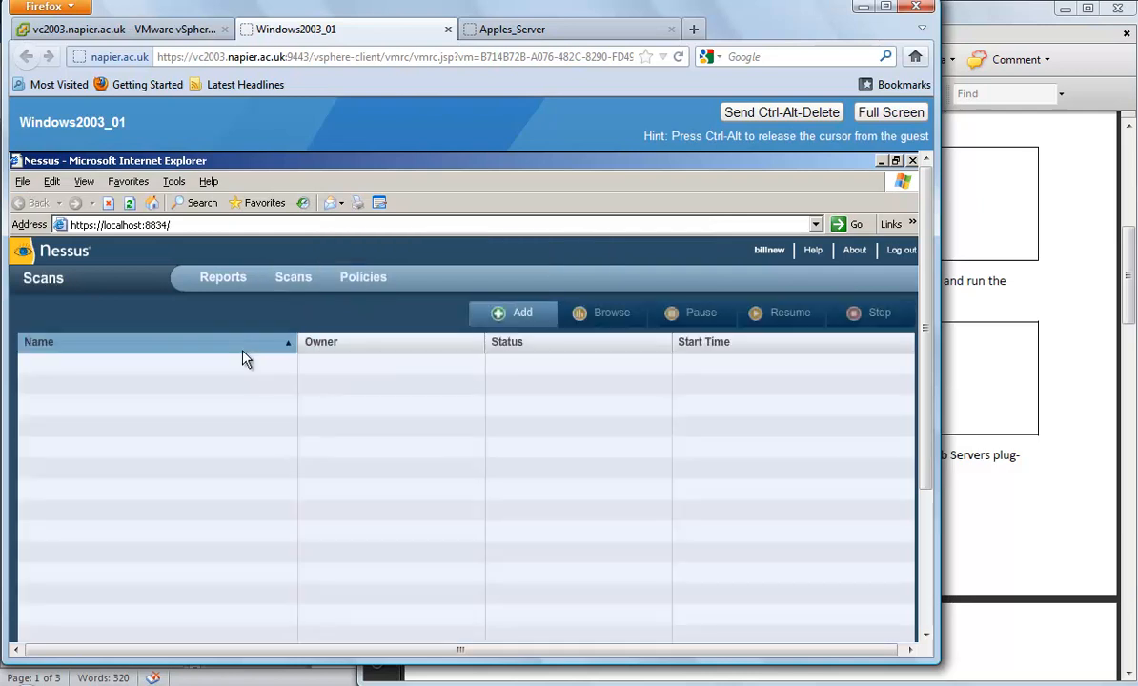
pyautogui.click(506, 312)
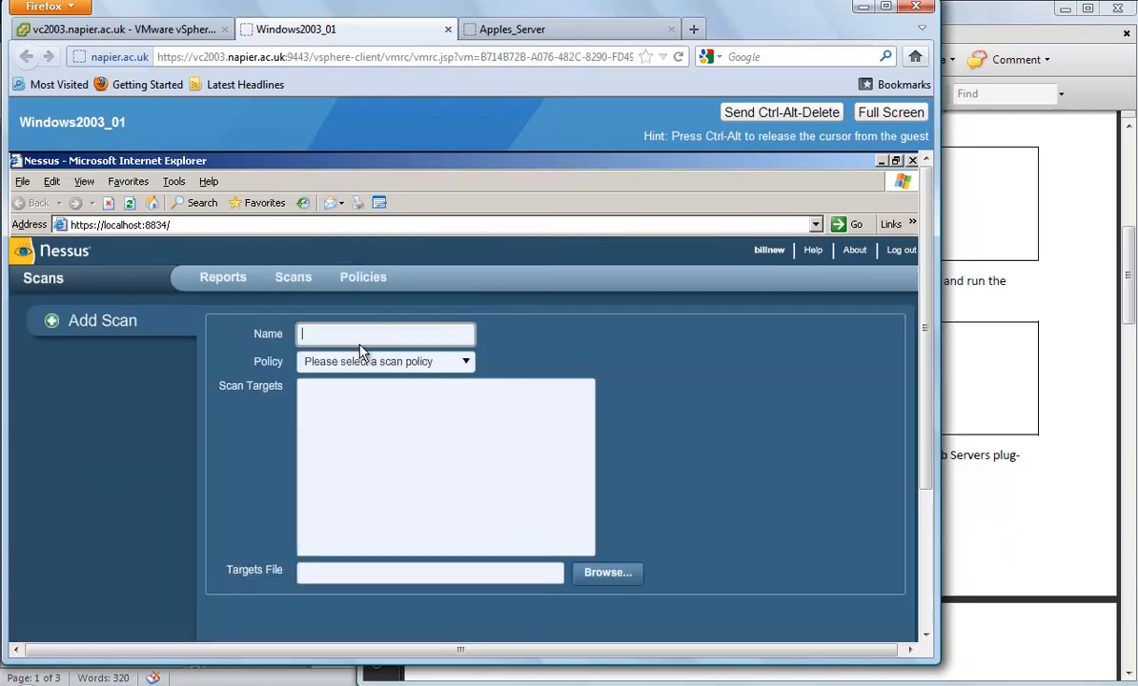
pyautogui.click(331, 327)
pyautogui.write('MyWeb')
pyautogui.click(385, 362)
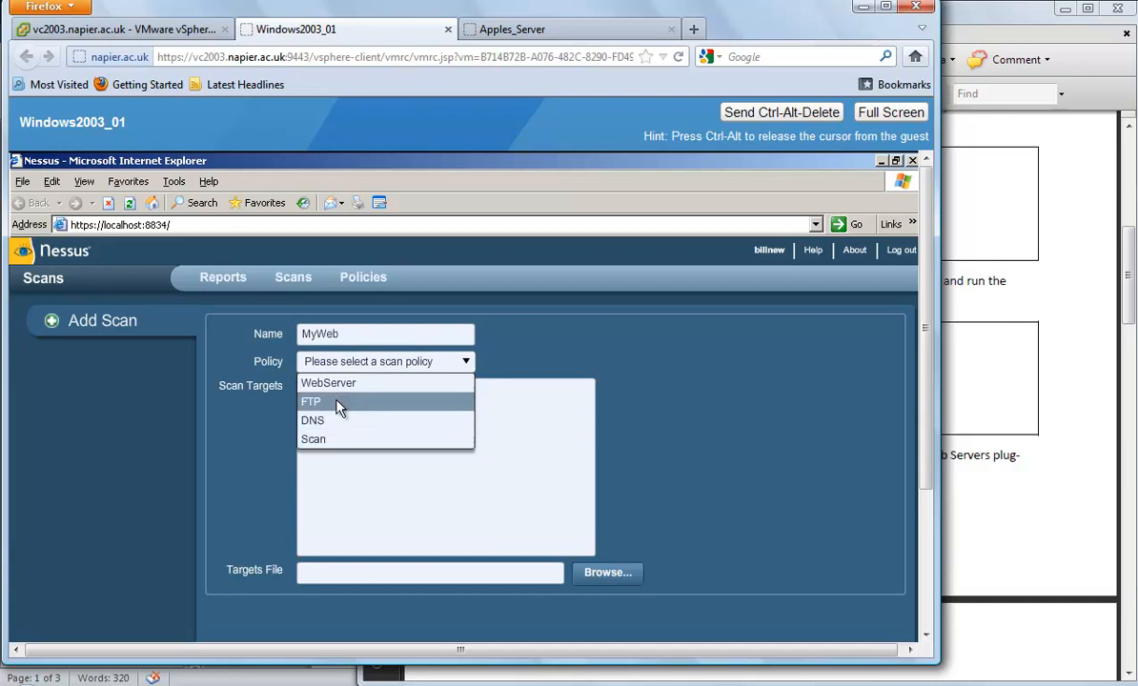
pyautogui.click(333, 383)
# Step: Go to the Scan Targets field, checking the lab instructions PDF for the 192.168.1.84 target
pyautogui.click(365, 427)
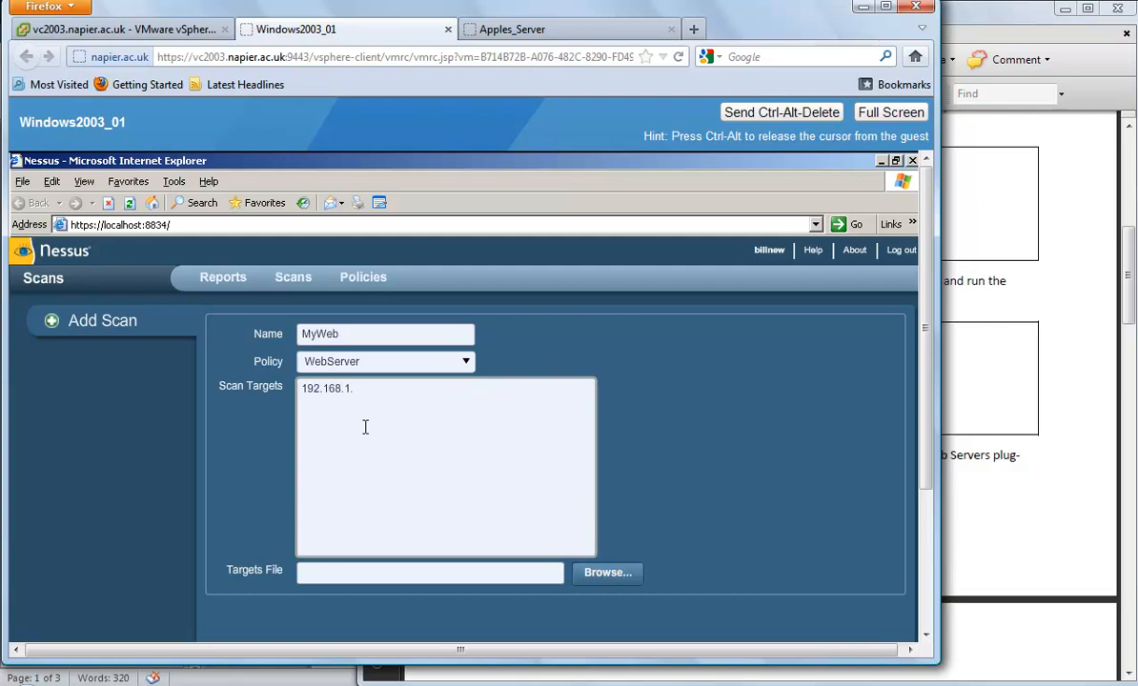
pyautogui.click(1084, 348)
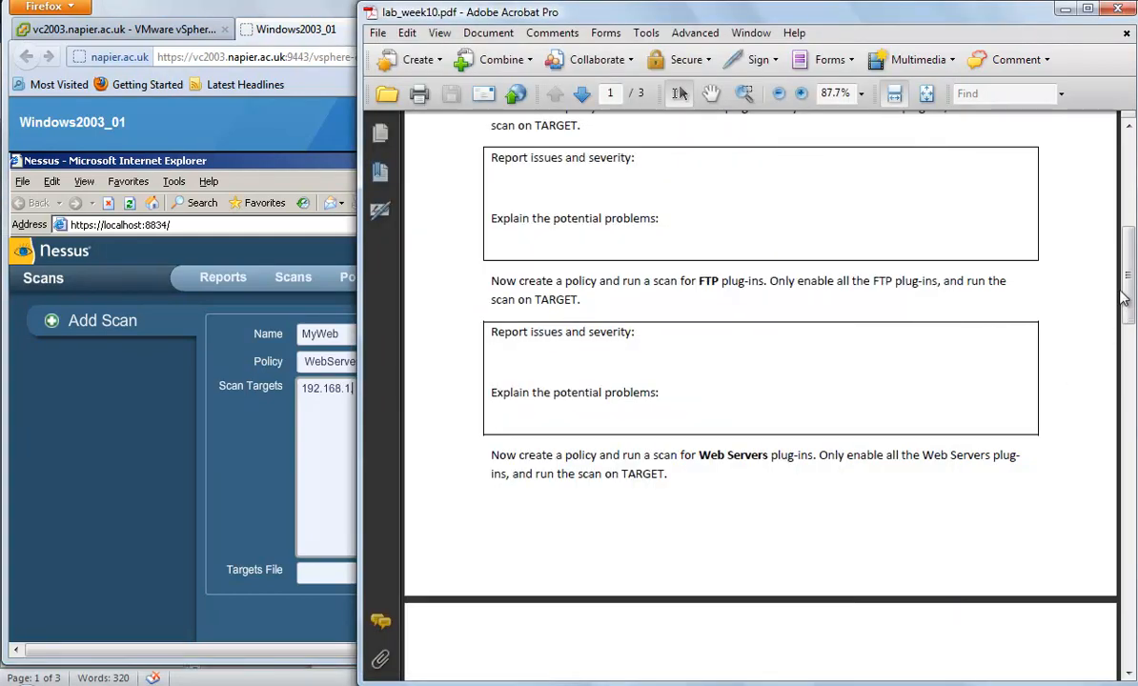
pyautogui.scroll(8, 1130, 226)
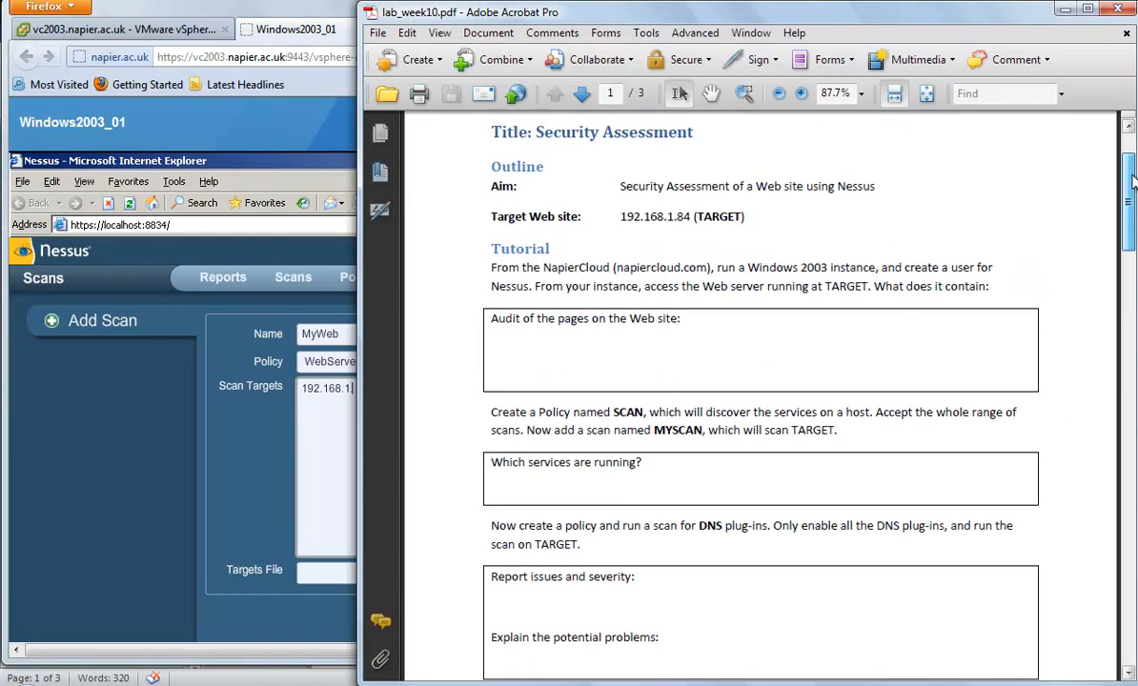
pyautogui.click(355, 398)
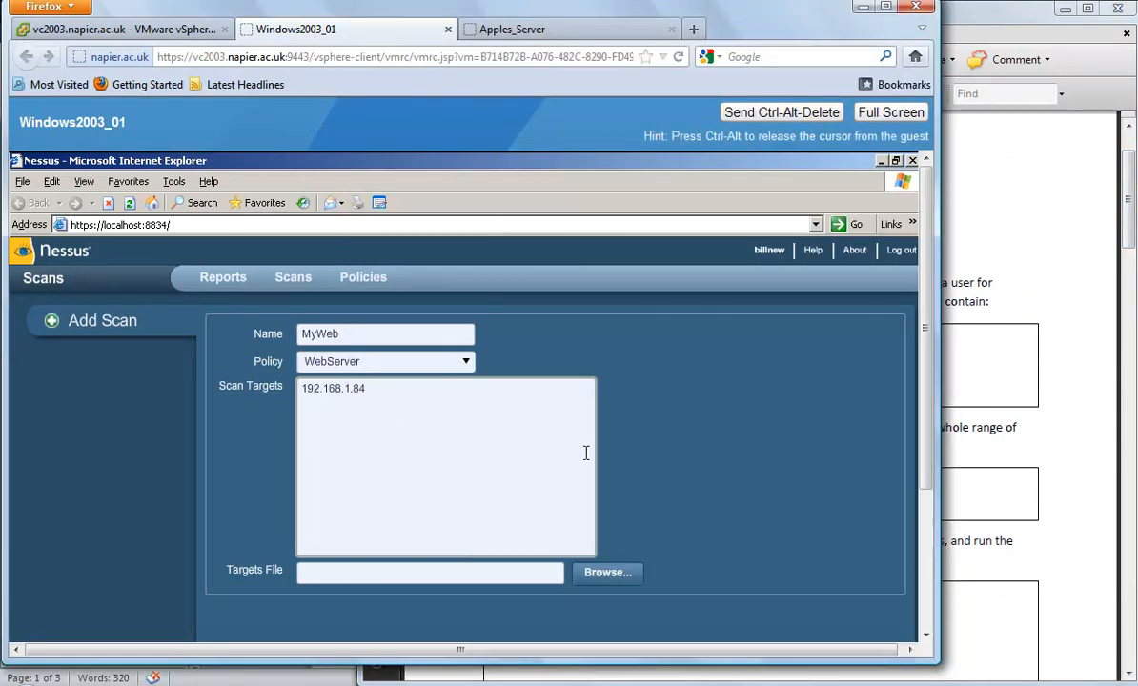
# Step: Launch MyWeb, dismiss the success notice, and open its report from Reports, showing it Running
pyautogui.scroll(-4, 714, 572)
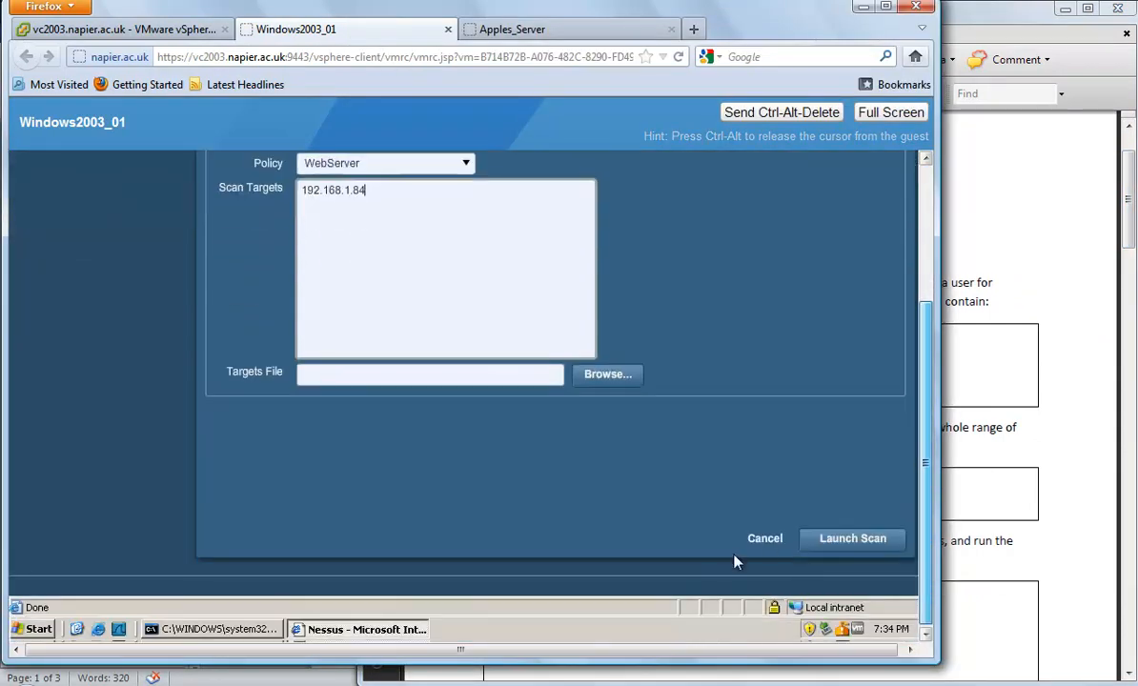
pyautogui.click(838, 541)
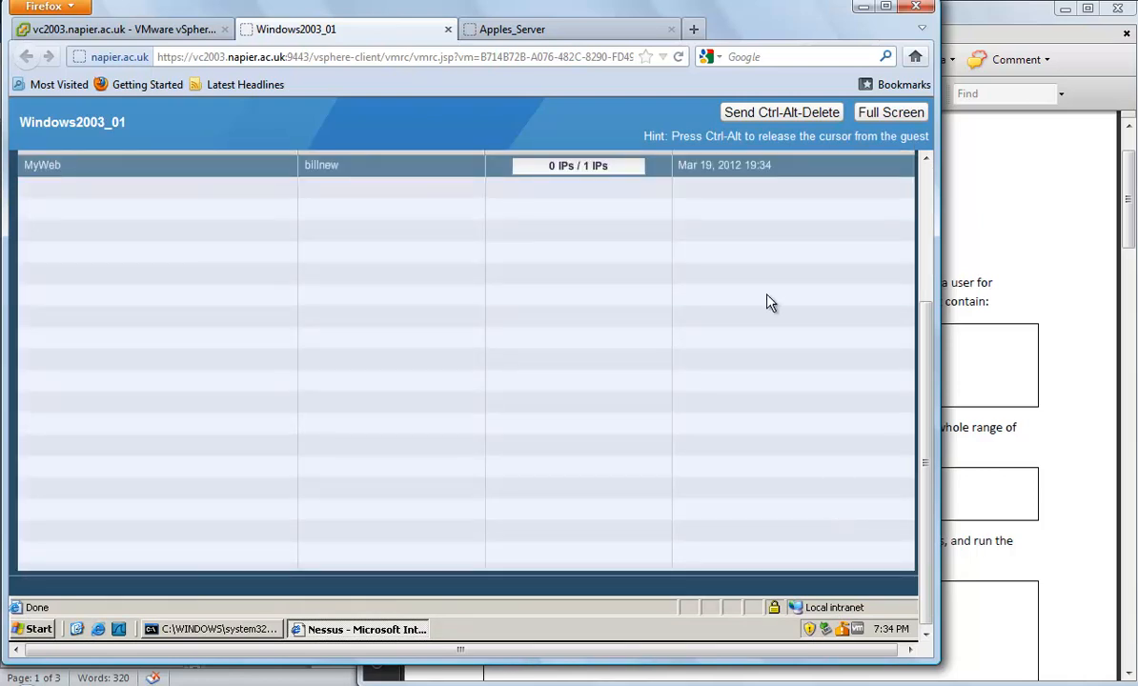
pyautogui.moveTo(927, 331); pyautogui.dragTo(929, 183)
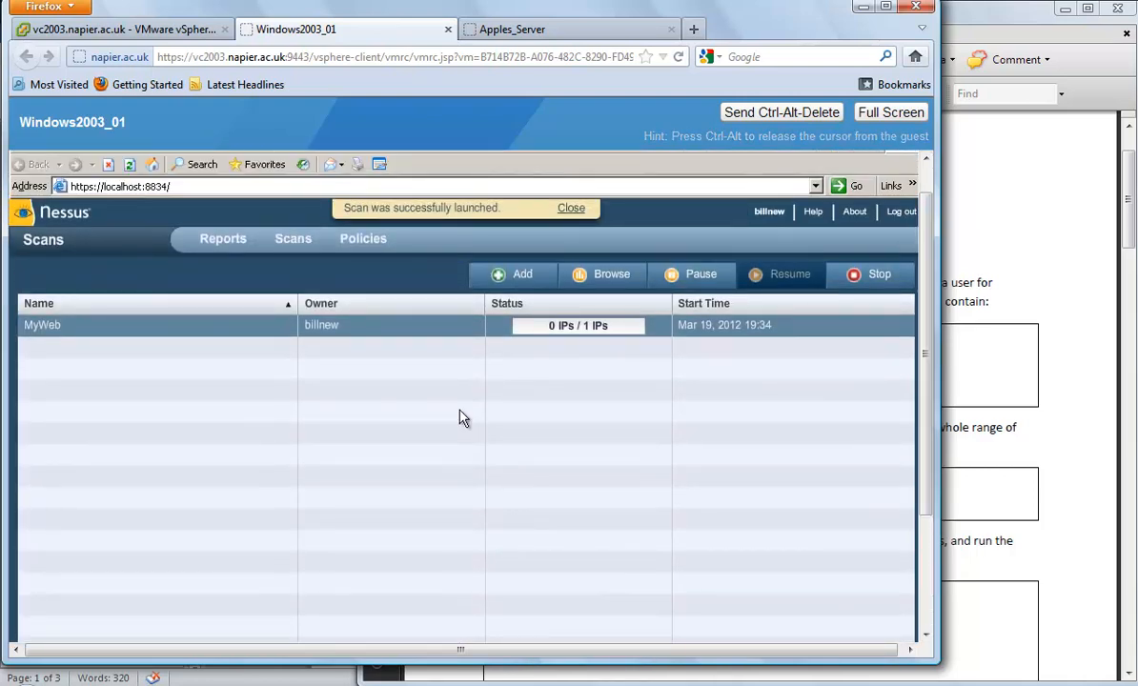
pyautogui.click(291, 242)
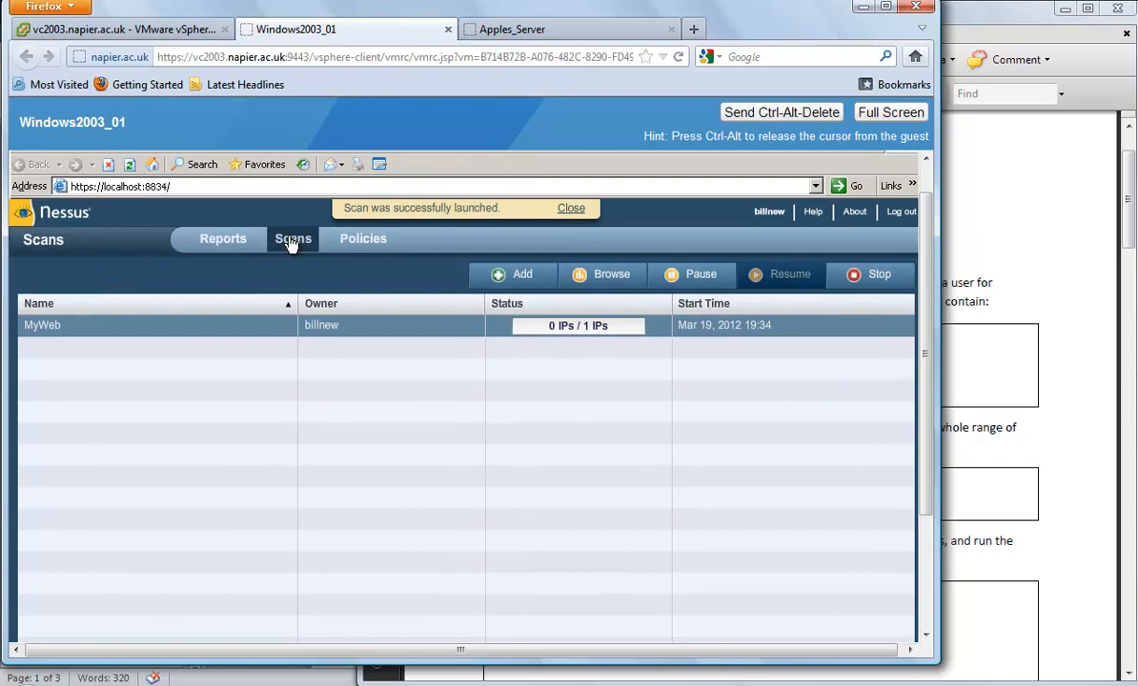
pyautogui.click(224, 244)
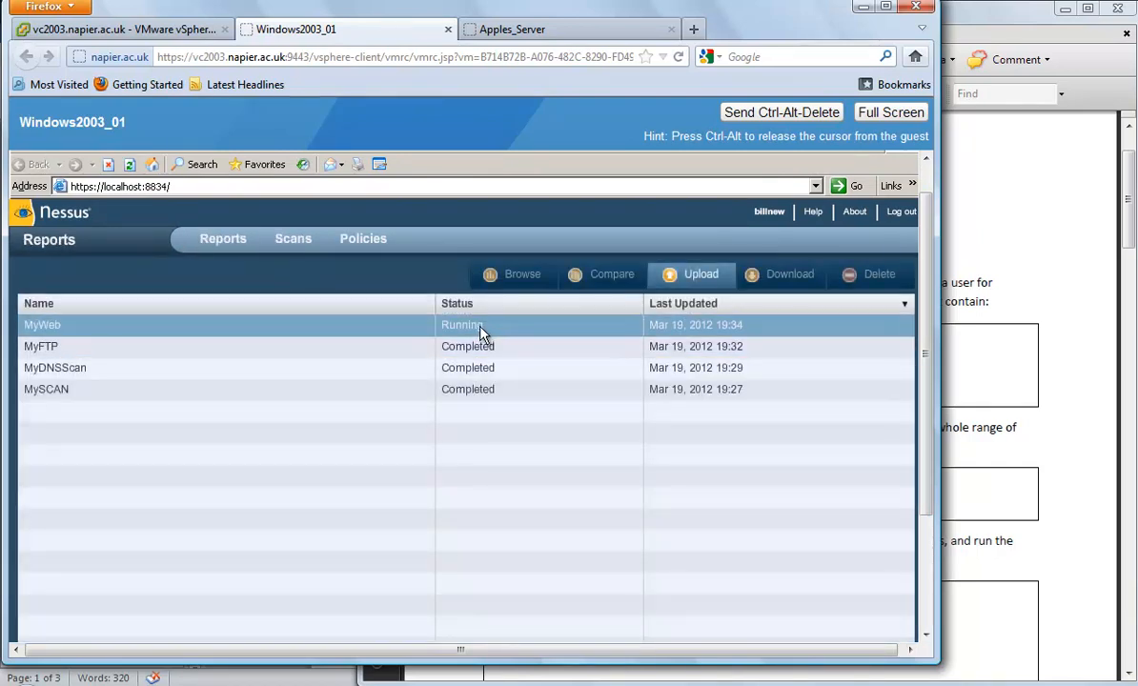
pyautogui.doubleClick(480, 330)
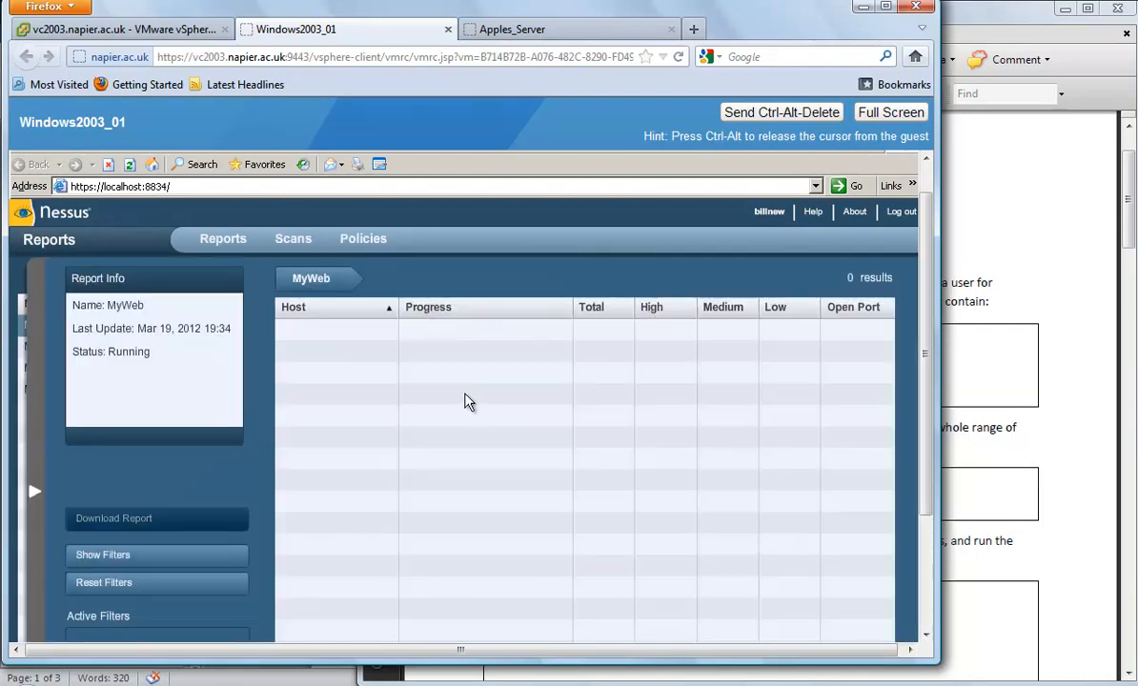
pyautogui.moveTo(306, 292)
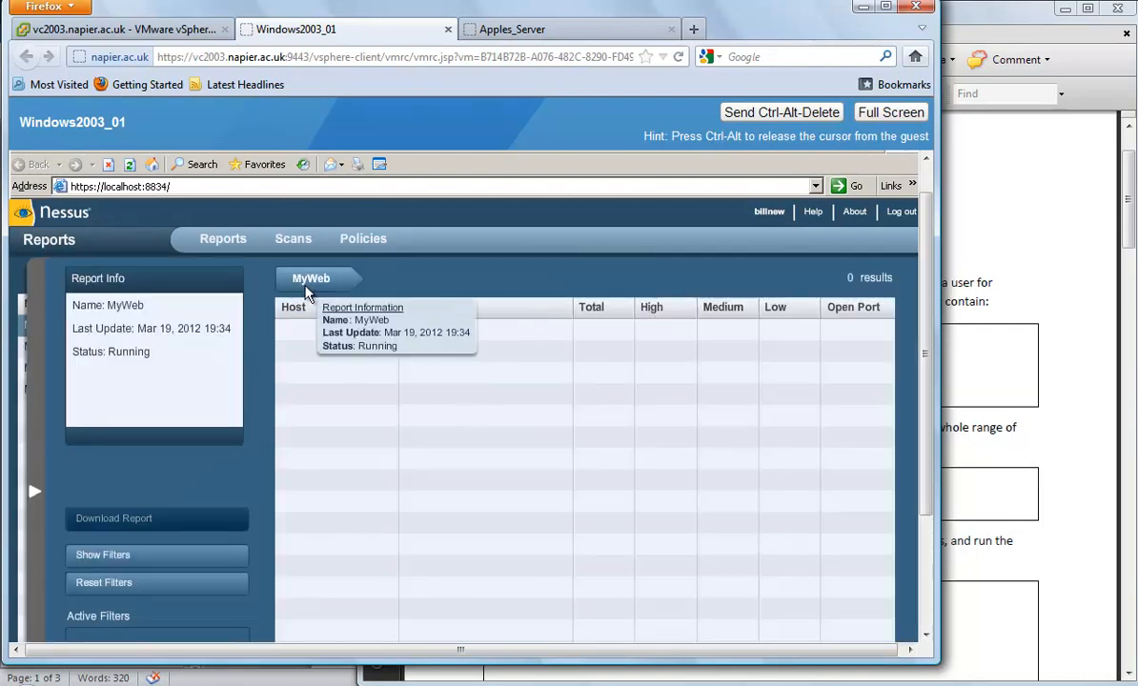
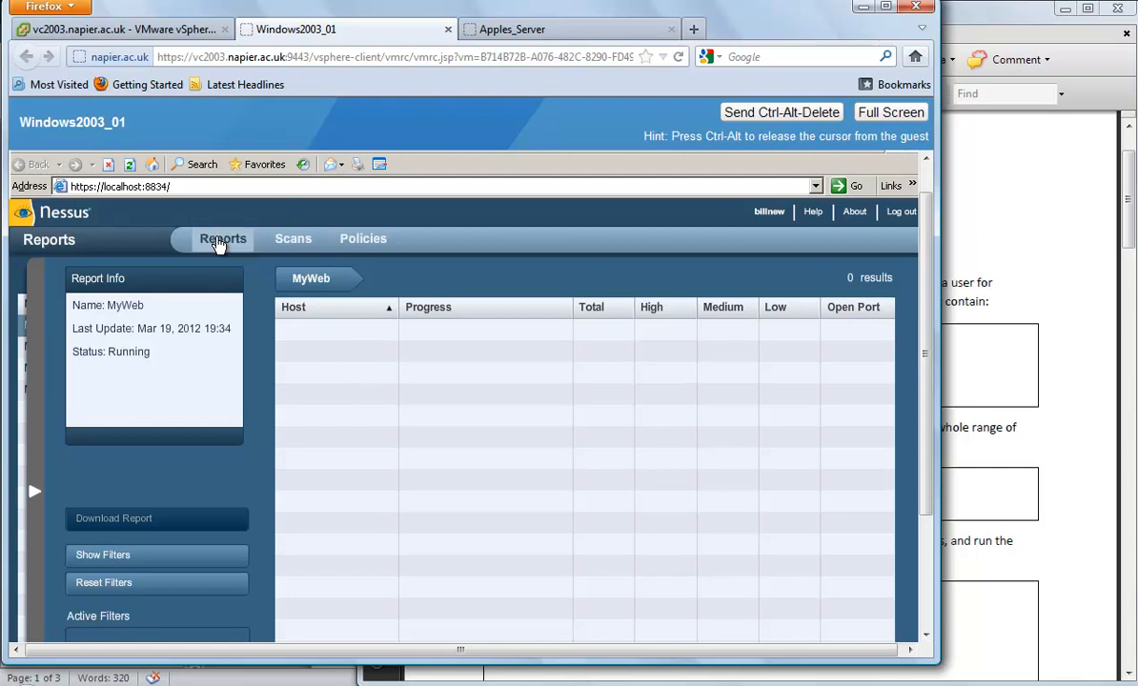
# Step: Open the MyWeb report and drill into host 192.168.1.84, showing port 80/tcp with 5 low findings
pyautogui.click(219, 245)
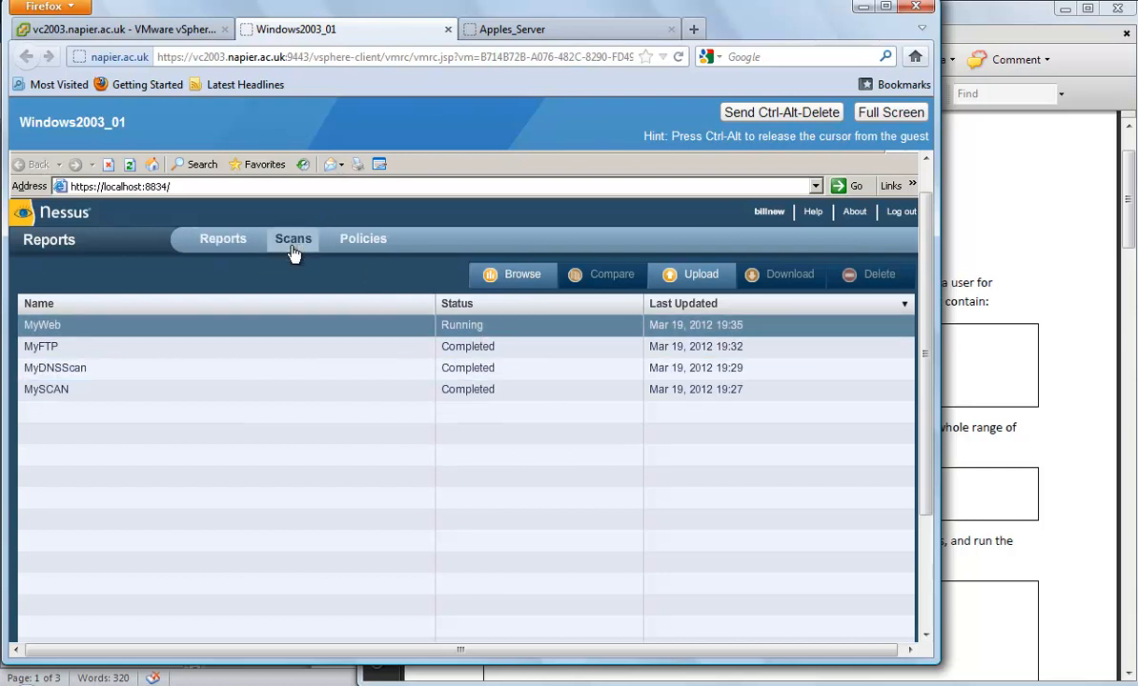
pyautogui.doubleClick(481, 329)
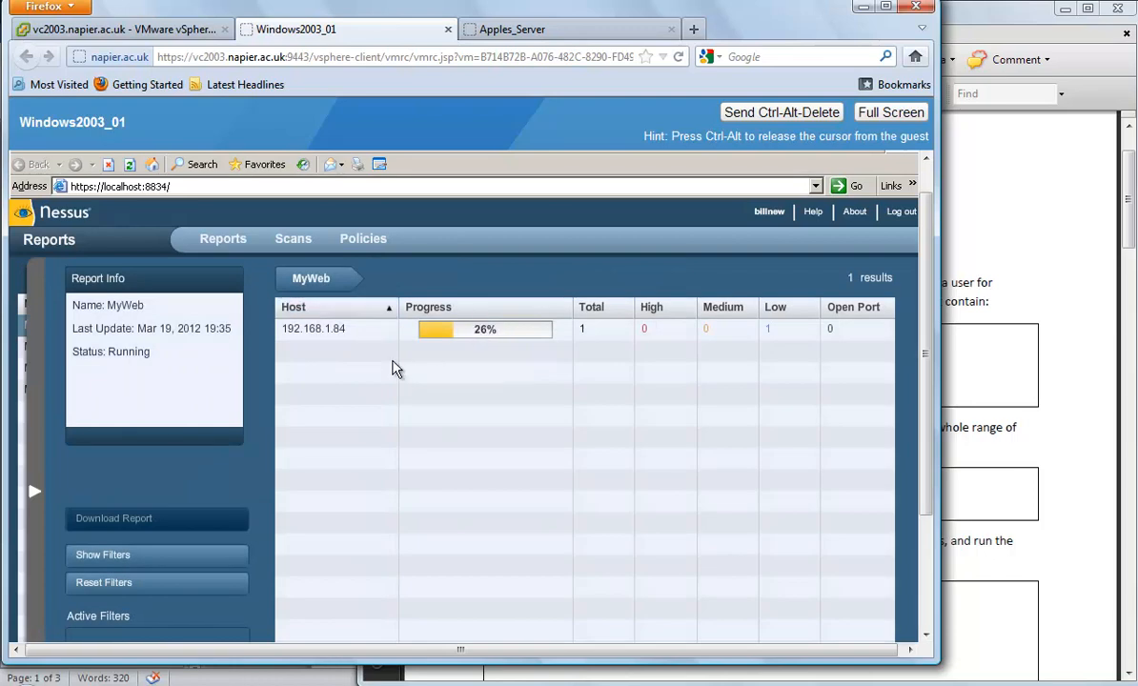
pyautogui.click(318, 338)
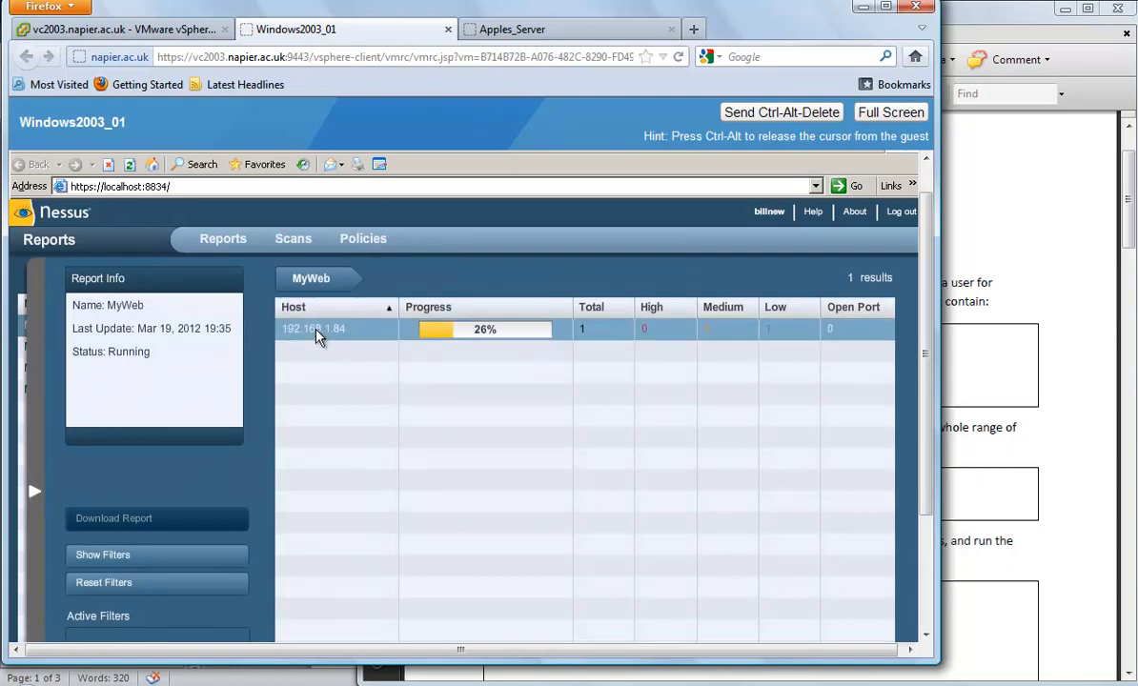
pyautogui.doubleClick(318, 331)
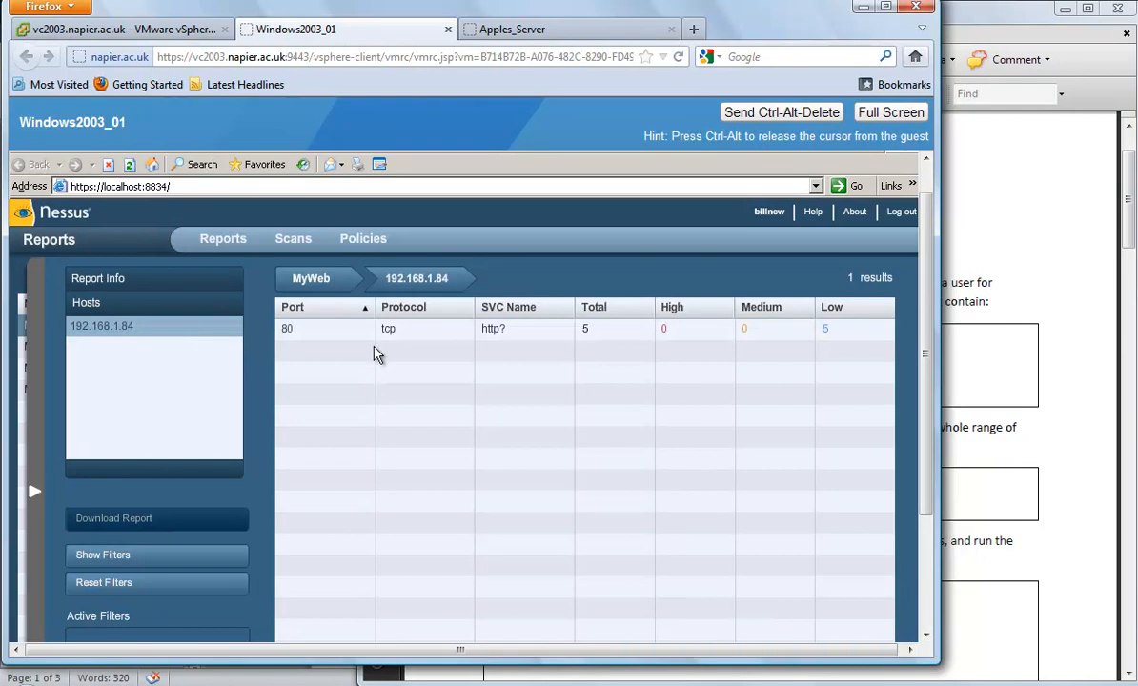
# Step: Browse the port 80/tcp findings, including Microsoft .NET Handlers Enumeration, for host 192.168.1.84
pyautogui.doubleClick(314, 332)
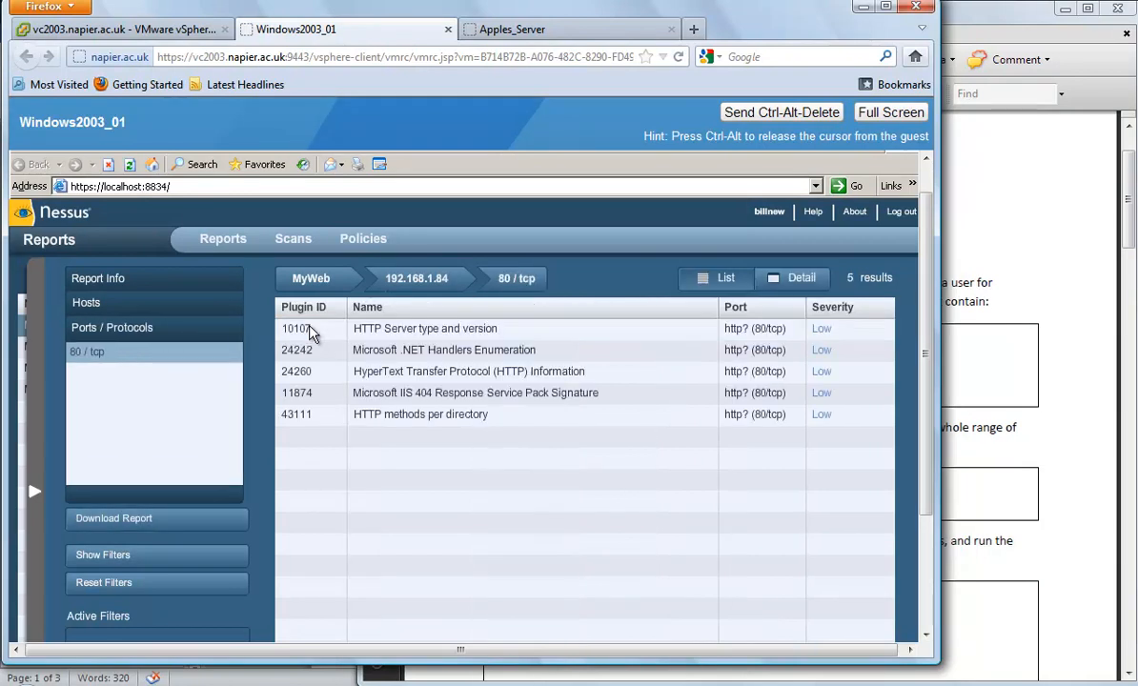
pyautogui.click(474, 352)
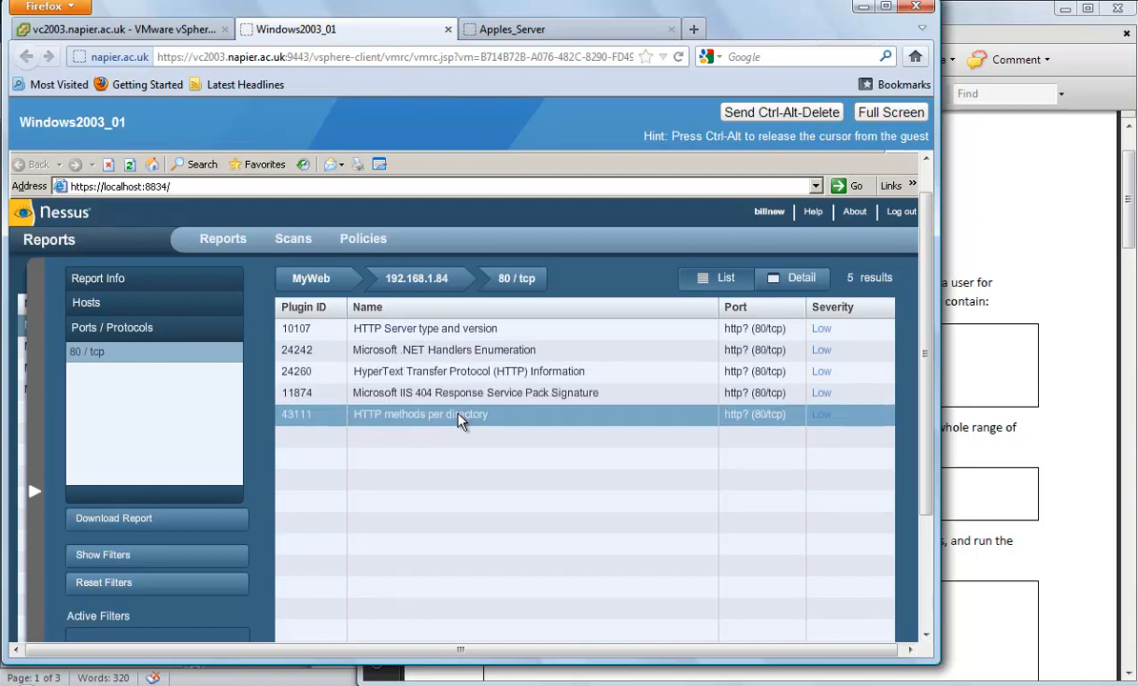
pyautogui.click(414, 281)
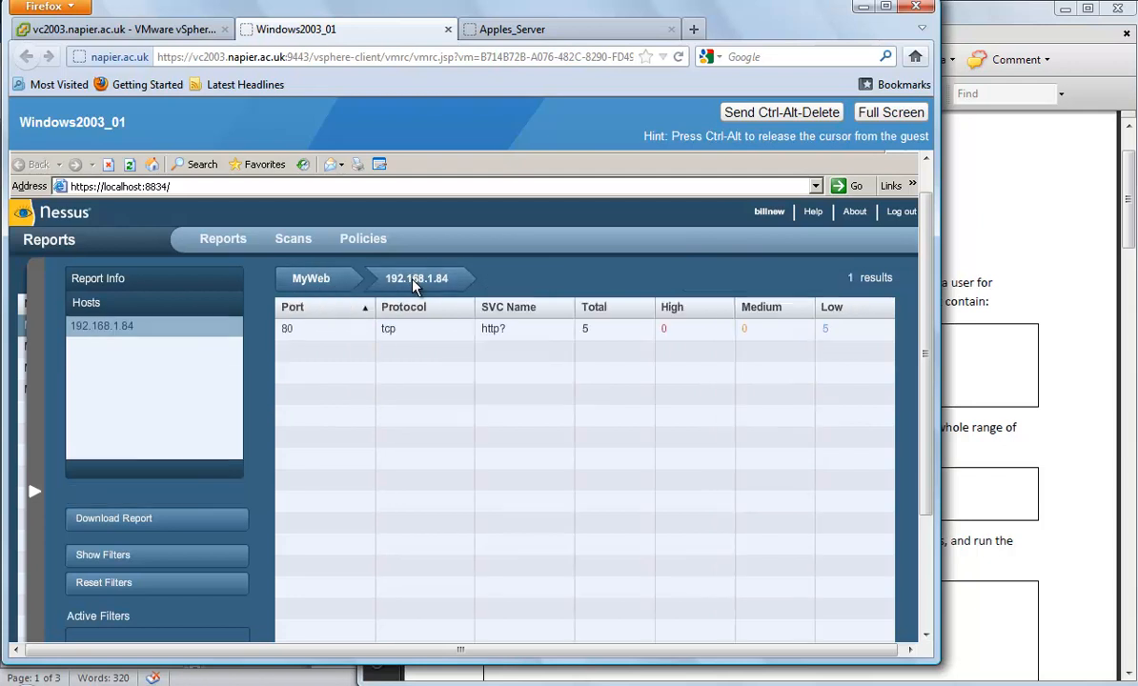
pyautogui.click(307, 334)
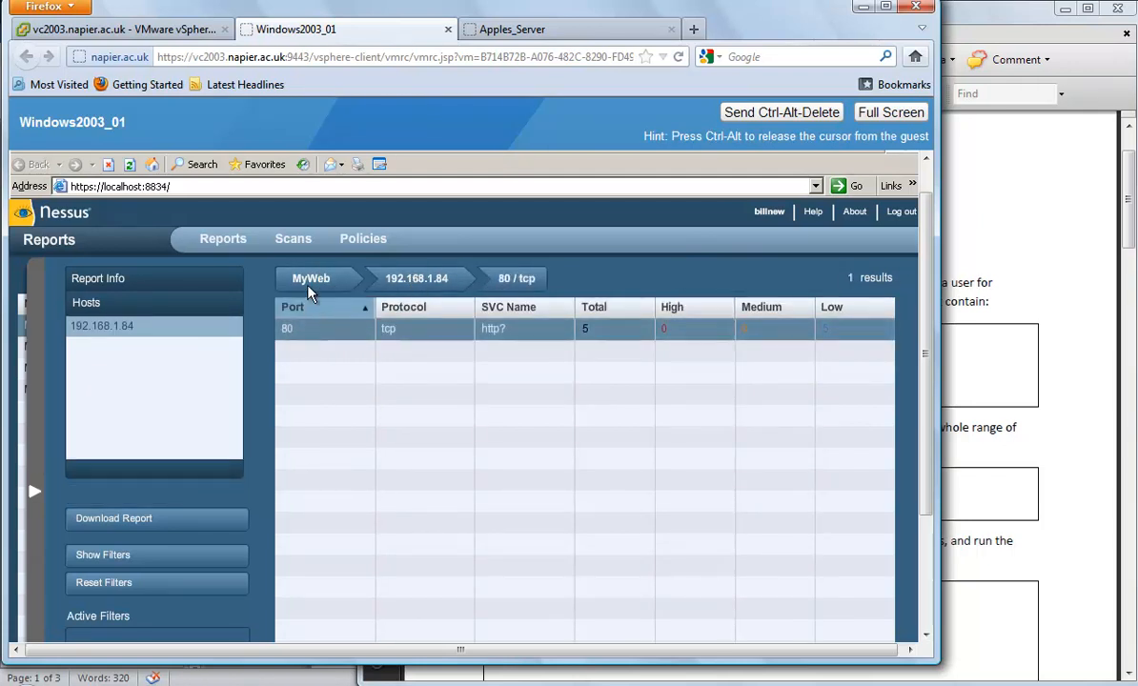
pyautogui.click(311, 279)
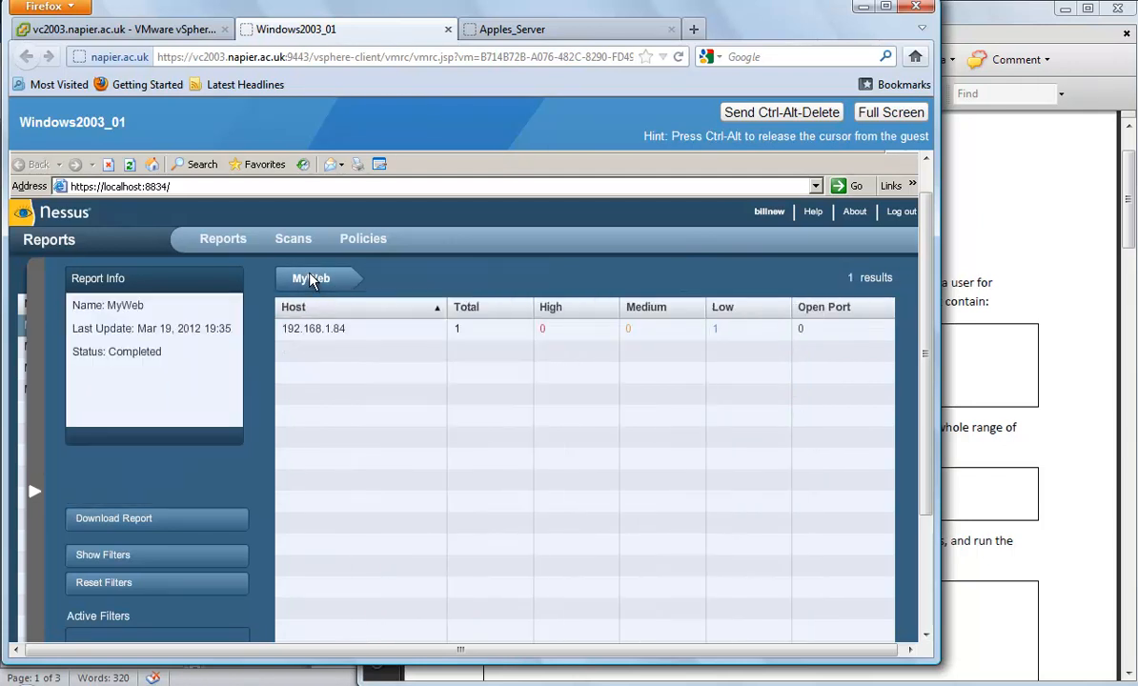
pyautogui.click(314, 331)
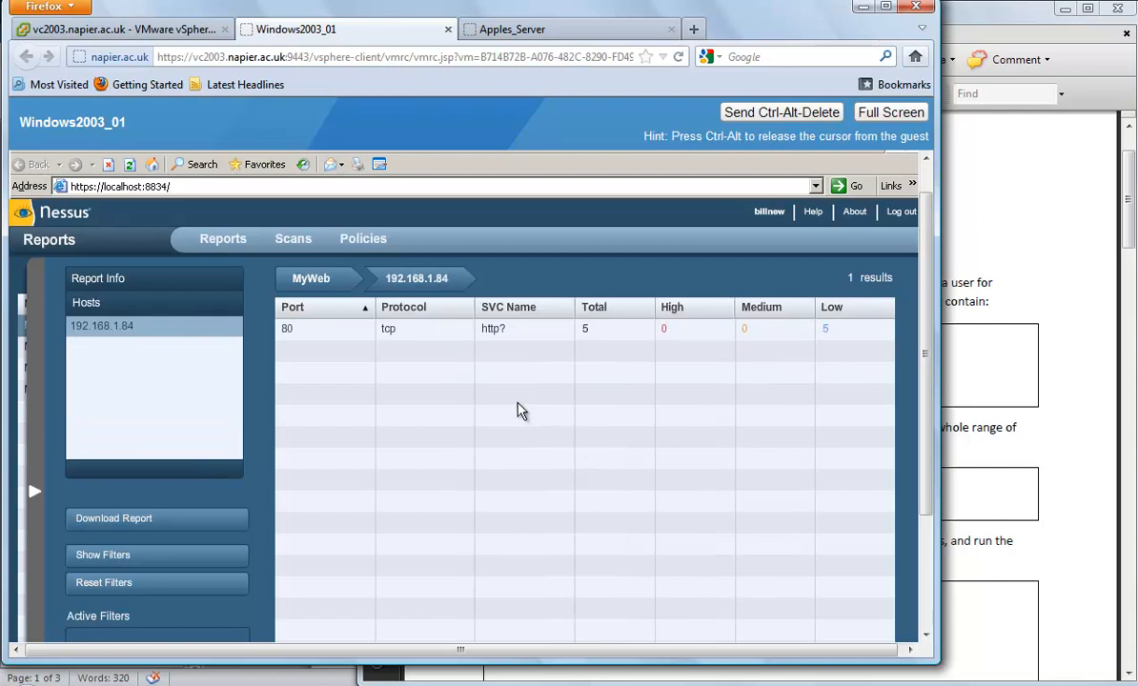
pyautogui.click(328, 332)
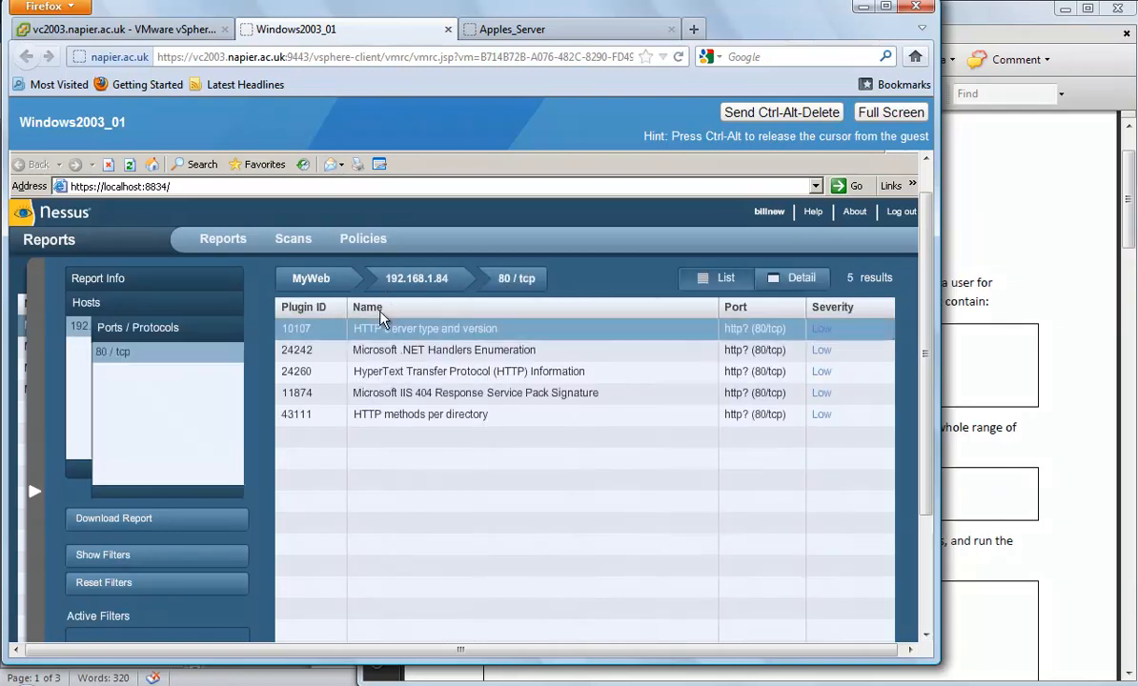
# Step: Read the HTTP Server type and version finding, confirming the server is Microsoft-IIS/6.0
pyautogui.click(414, 331)
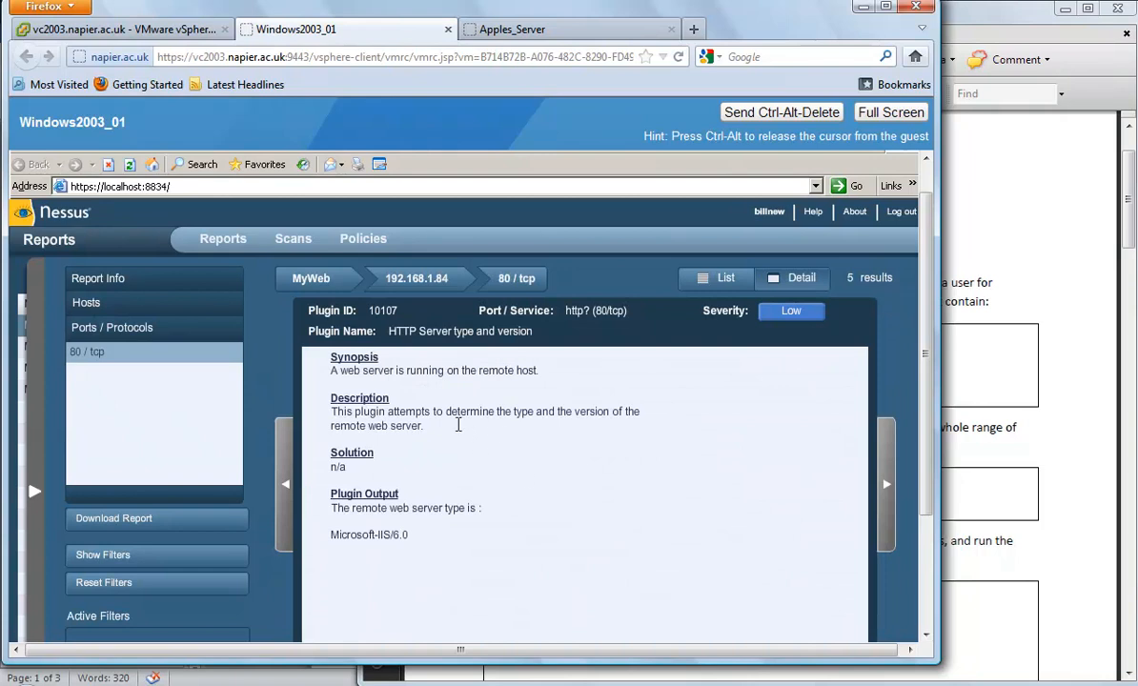
pyautogui.moveTo(439, 426); pyautogui.dragTo(324, 410)
pyautogui.click(427, 428)
pyautogui.moveTo(409, 536); pyautogui.dragTo(325, 541)
pyautogui.click(458, 535)
pyautogui.moveTo(320, 465); pyautogui.dragTo(362, 469)
pyautogui.scroll(-2, 924, 429)
pyautogui.scroll(2, 926, 448)
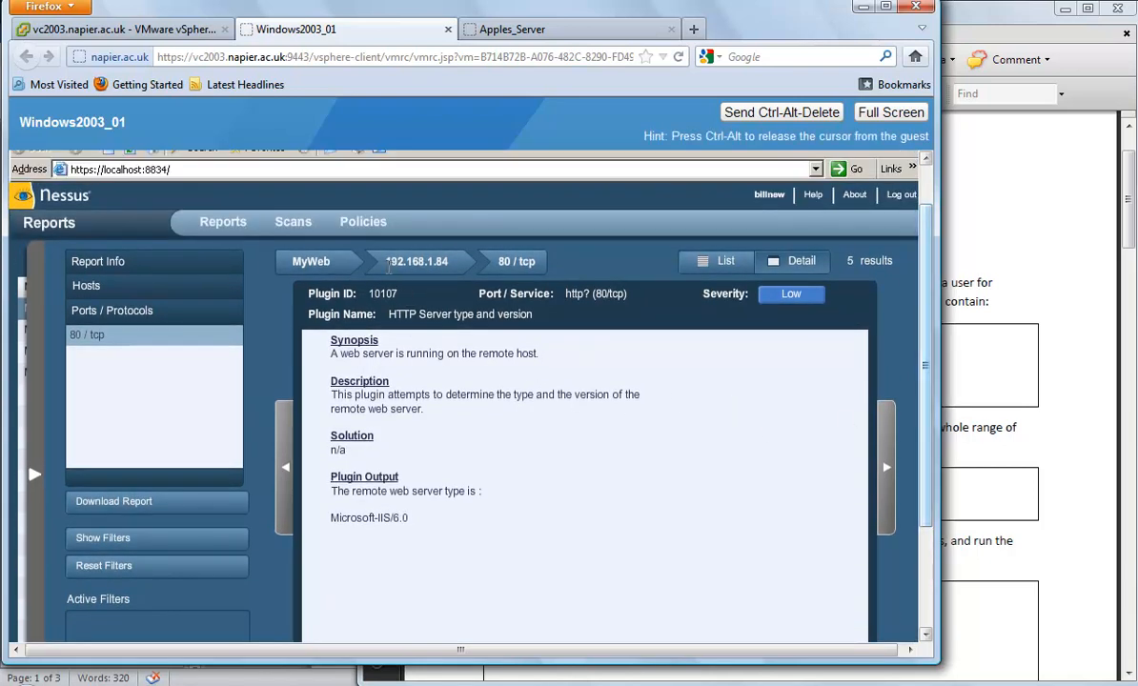
# Step: Return to the MyWeb report summary and consult the lab instructions PDF
pyautogui.click(324, 261)
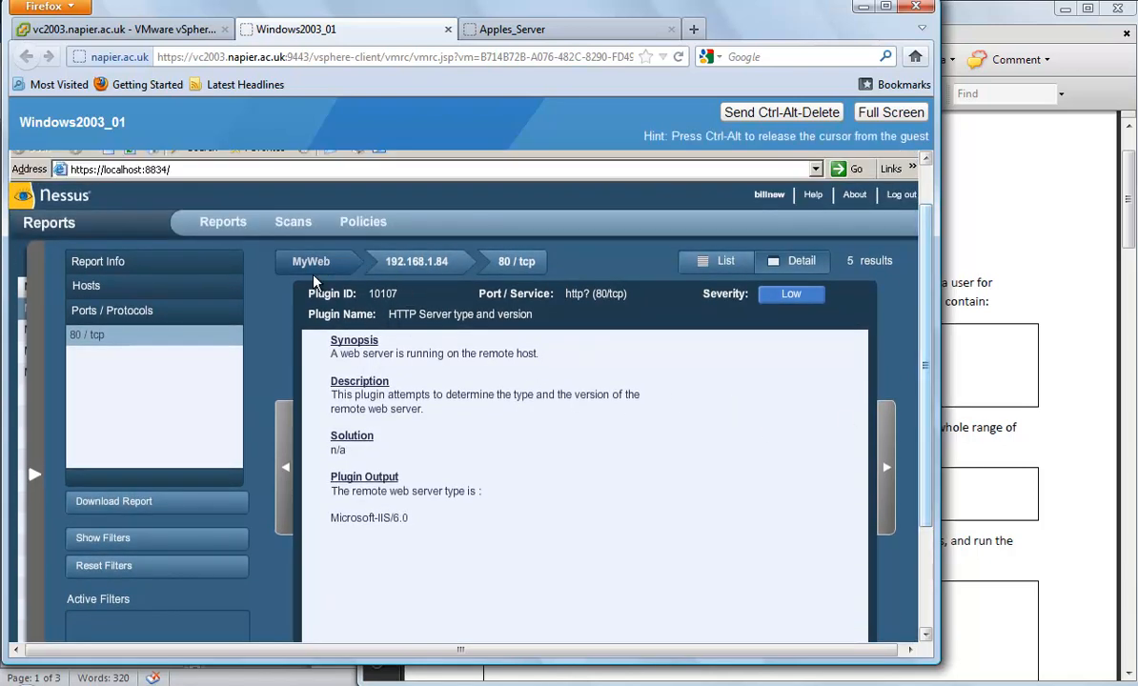
pyautogui.click(1026, 410)
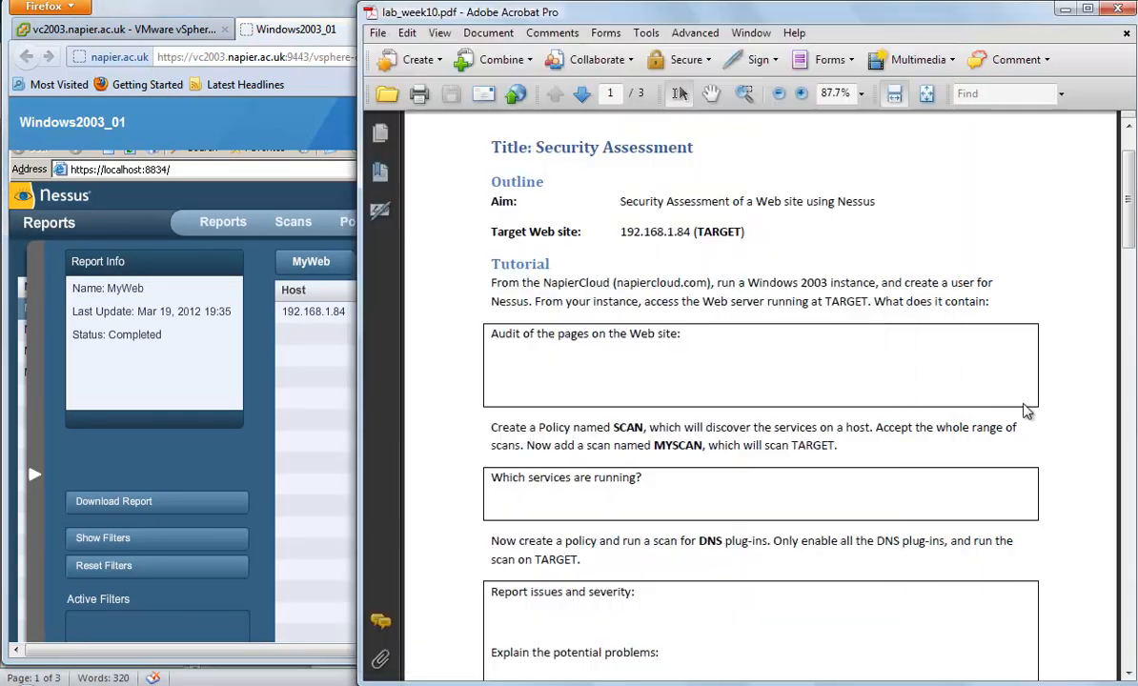
pyautogui.moveTo(1128, 186); pyautogui.dragTo(1110, 346)
pyautogui.click(353, 297)
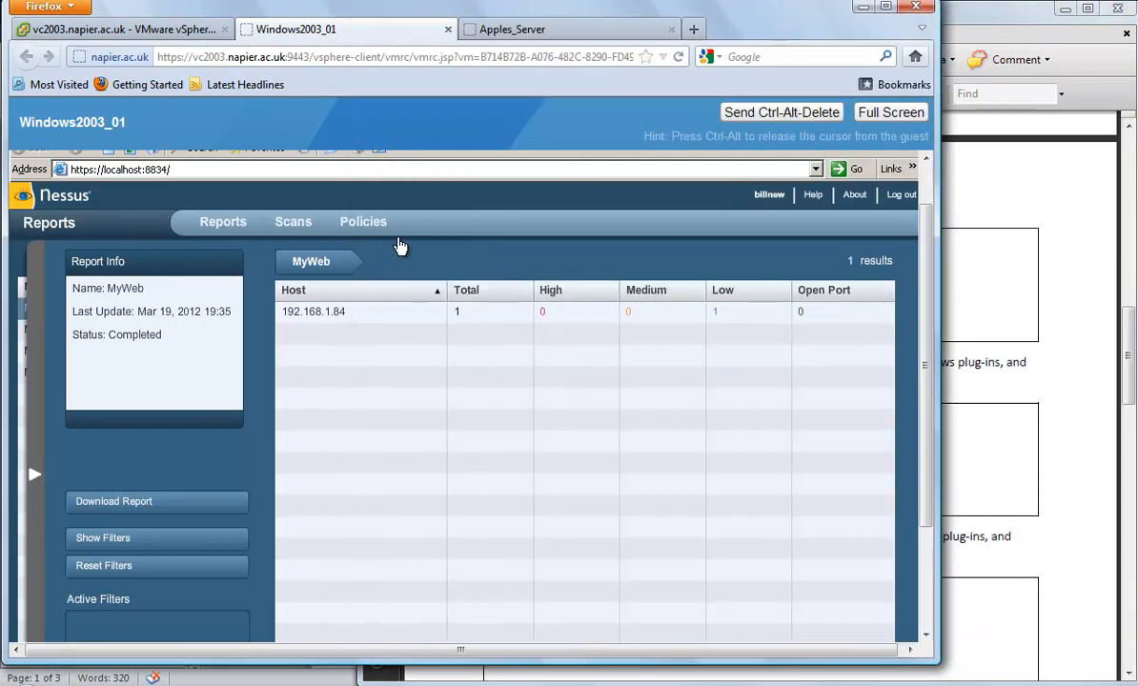
# Step: Start a new policy named Windows with TCP port scanning and host ping turned off
pyautogui.click(358, 222)
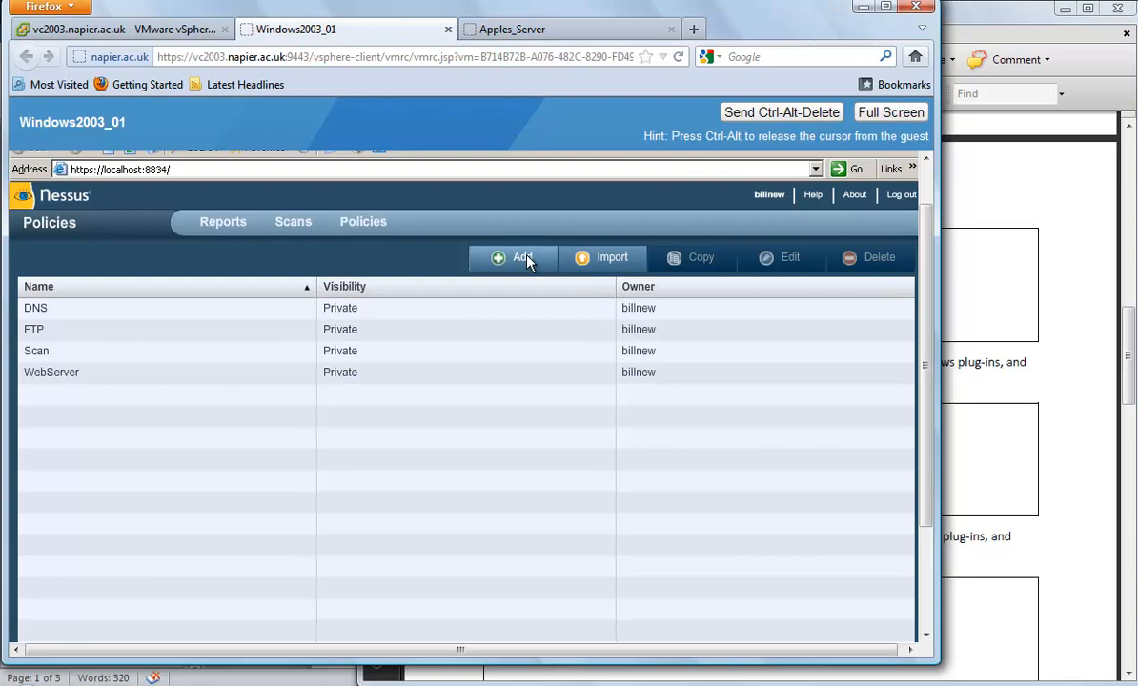
pyautogui.click(523, 258)
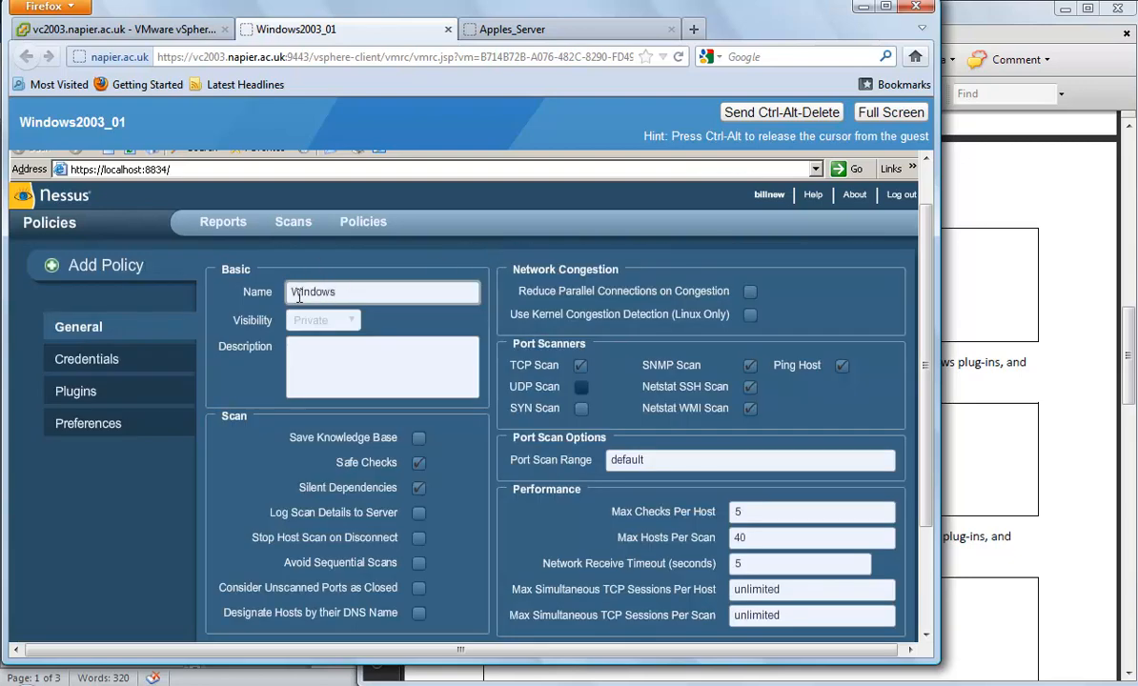
pyautogui.click(379, 364)
pyautogui.click(580, 368)
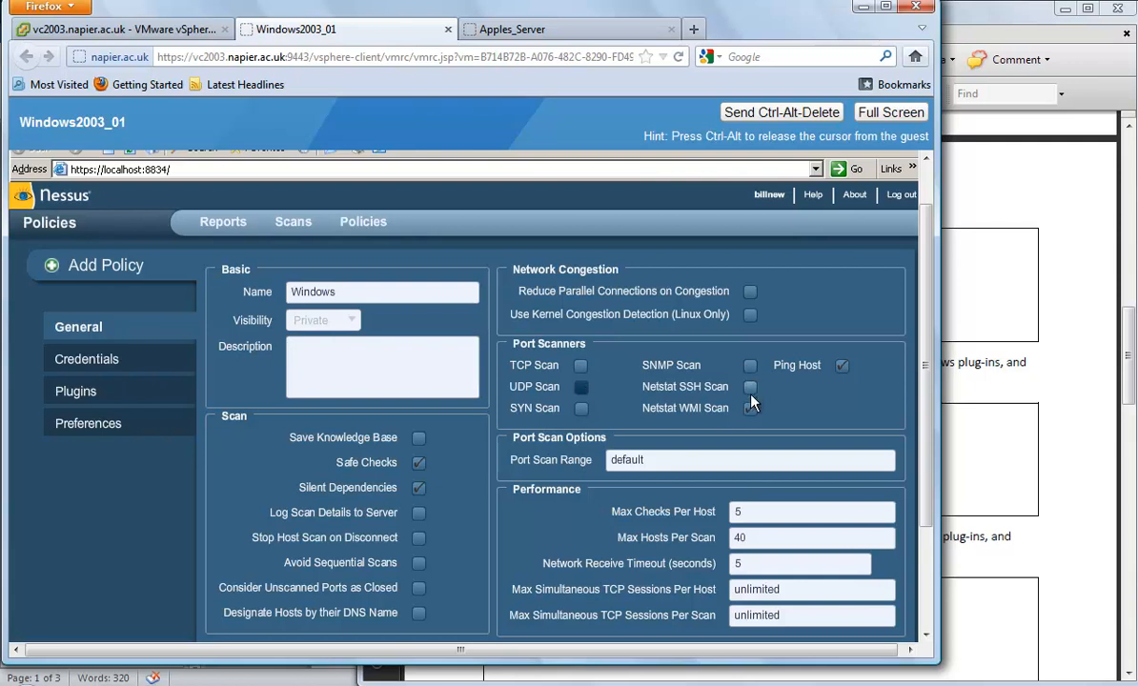
pyautogui.click(842, 367)
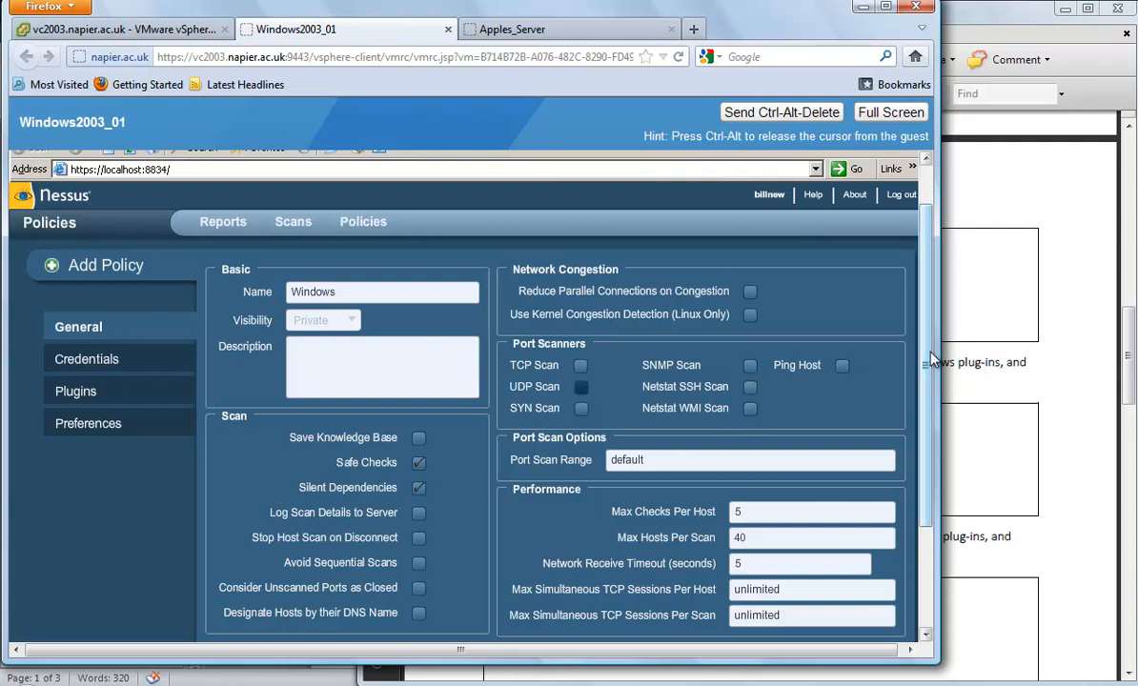
pyautogui.scroll(-3, 857, 381)
# Step: Disable every plugin family except Windows and submit the Windows policy
pyautogui.click(840, 539)
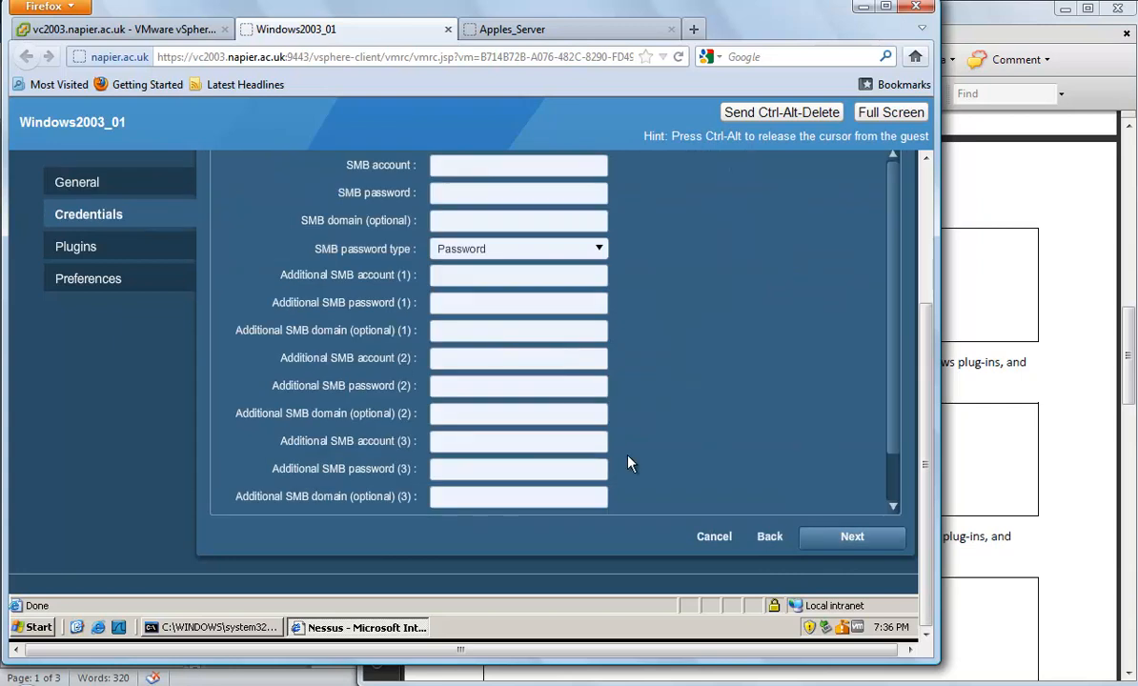
pyautogui.click(853, 536)
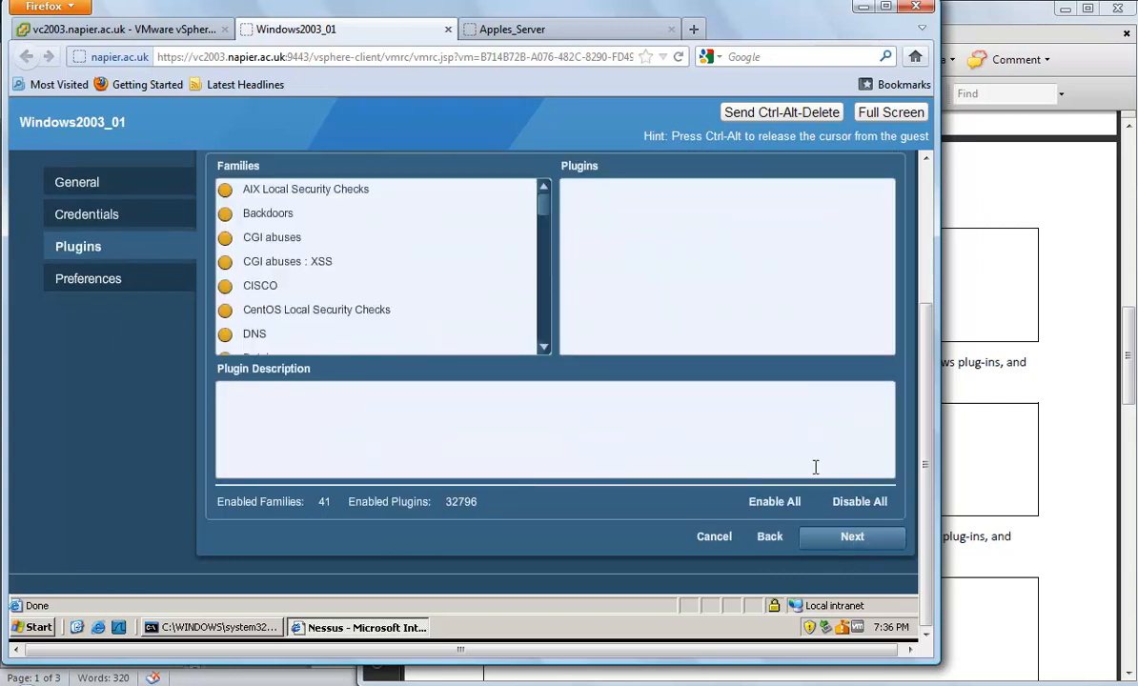
pyautogui.click(850, 502)
pyautogui.scroll(-10, 540, 285)
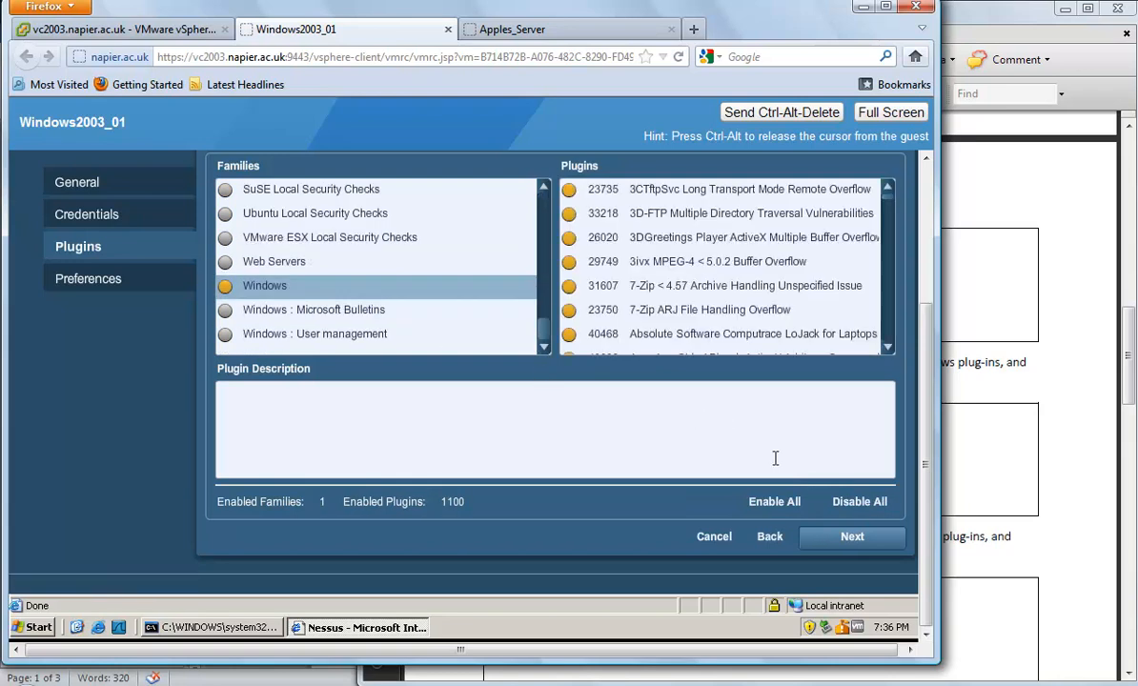
pyautogui.click(851, 539)
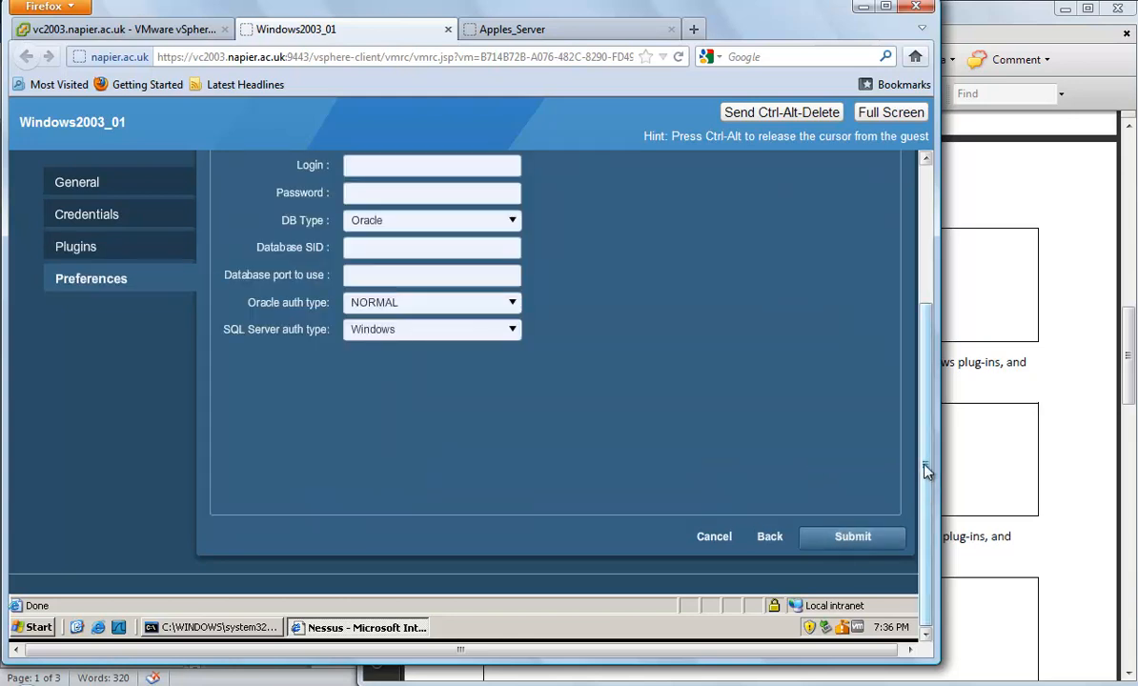
pyautogui.scroll(3, 910, 430)
pyautogui.scroll(-3, 929, 515)
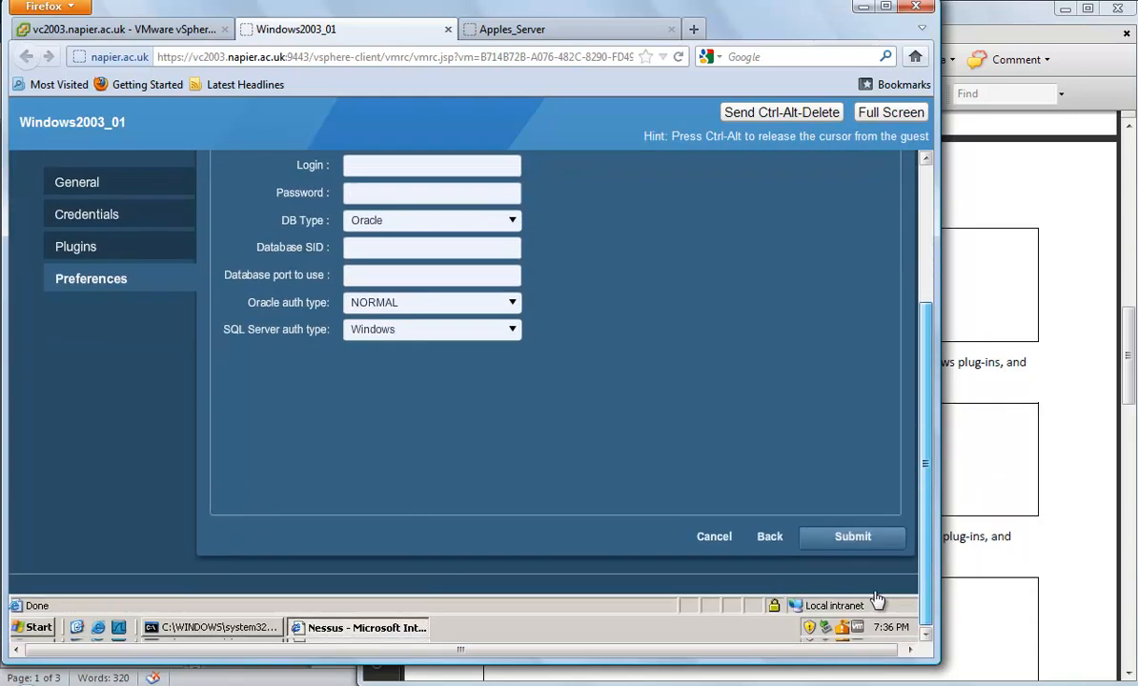
pyautogui.click(853, 539)
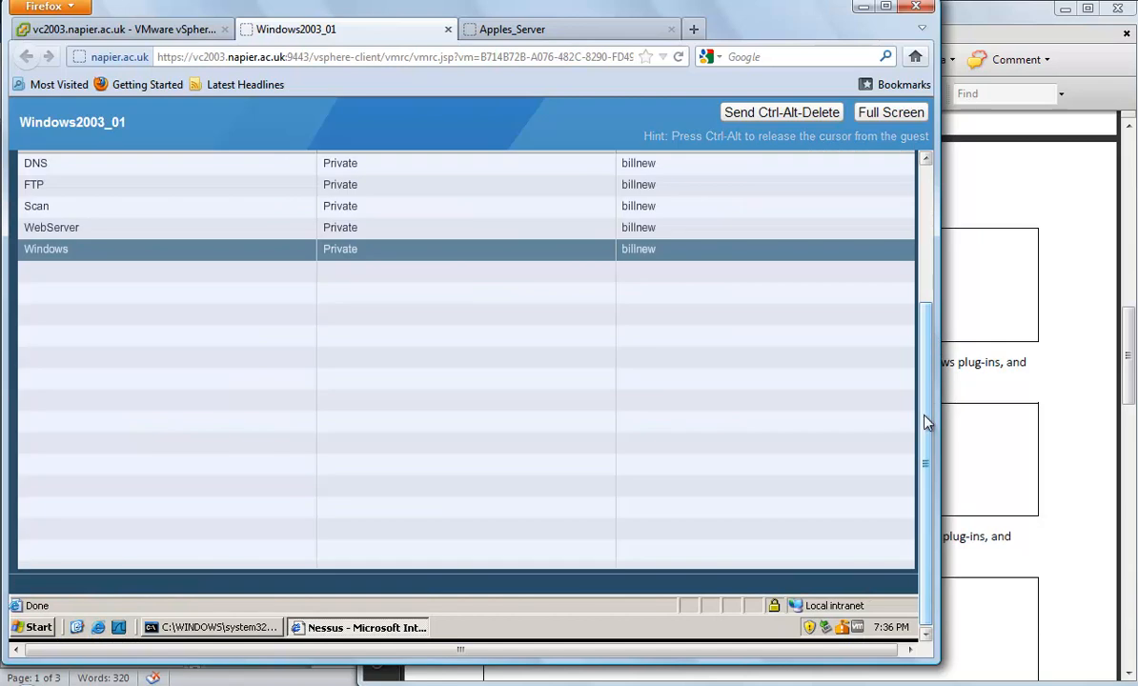
pyautogui.scroll(5, 862, 386)
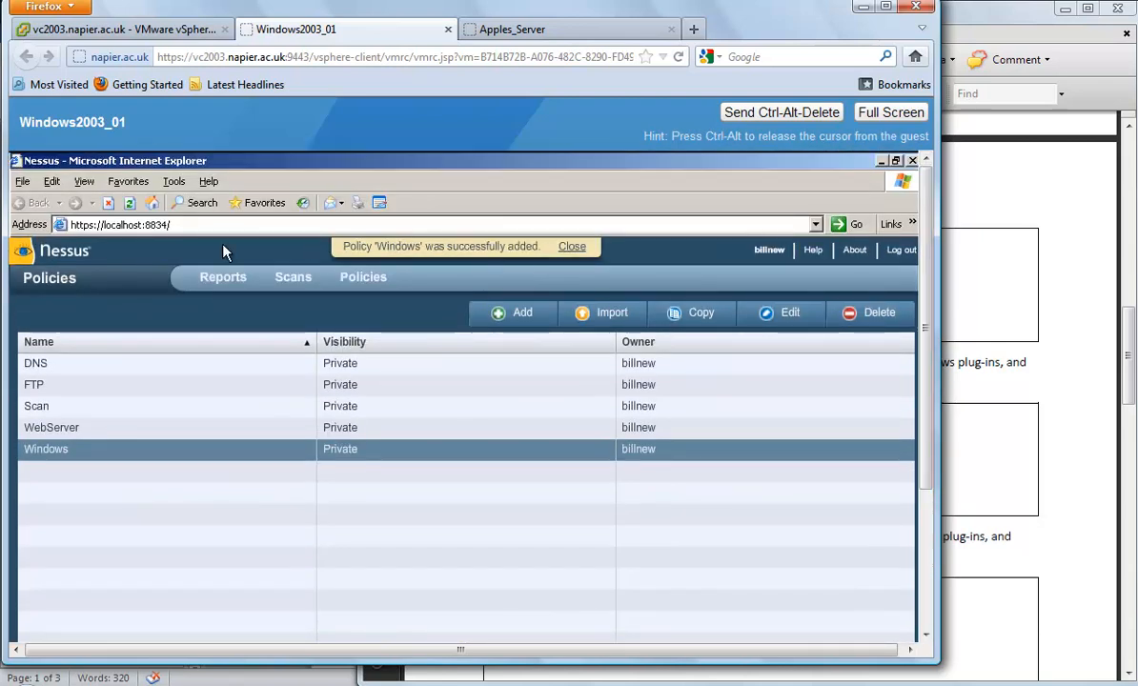
# Step: Add a scan named Windows using the Windows policy, checking the lab PDF for target 192.168.1.84
pyautogui.click(291, 277)
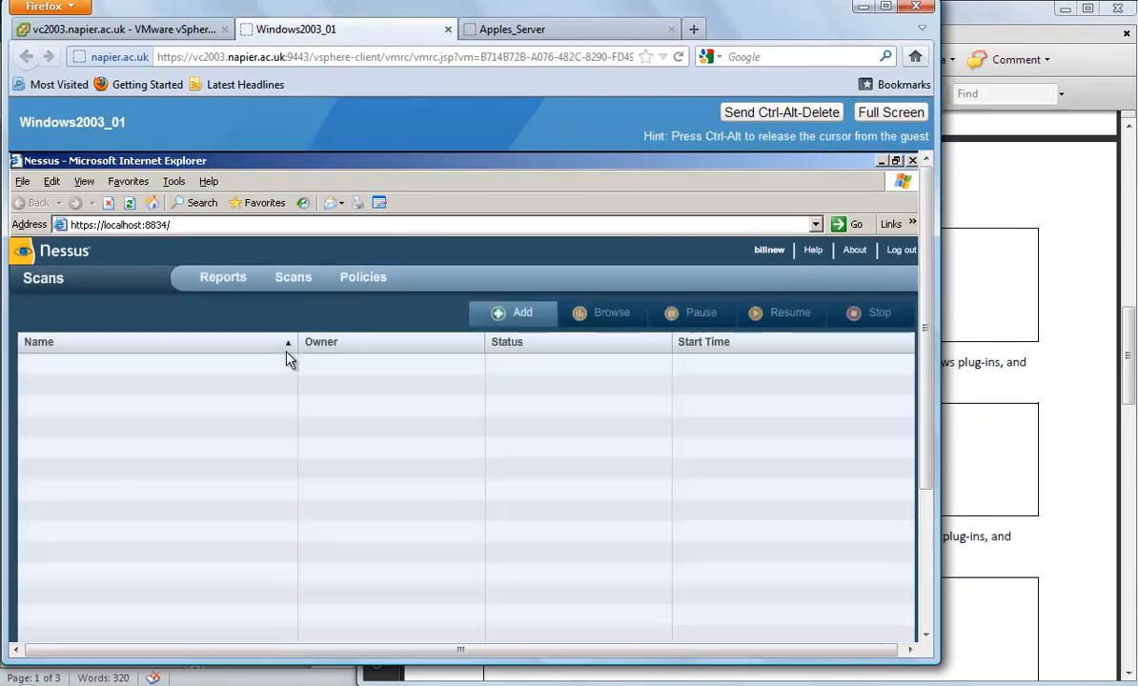
pyautogui.click(491, 310)
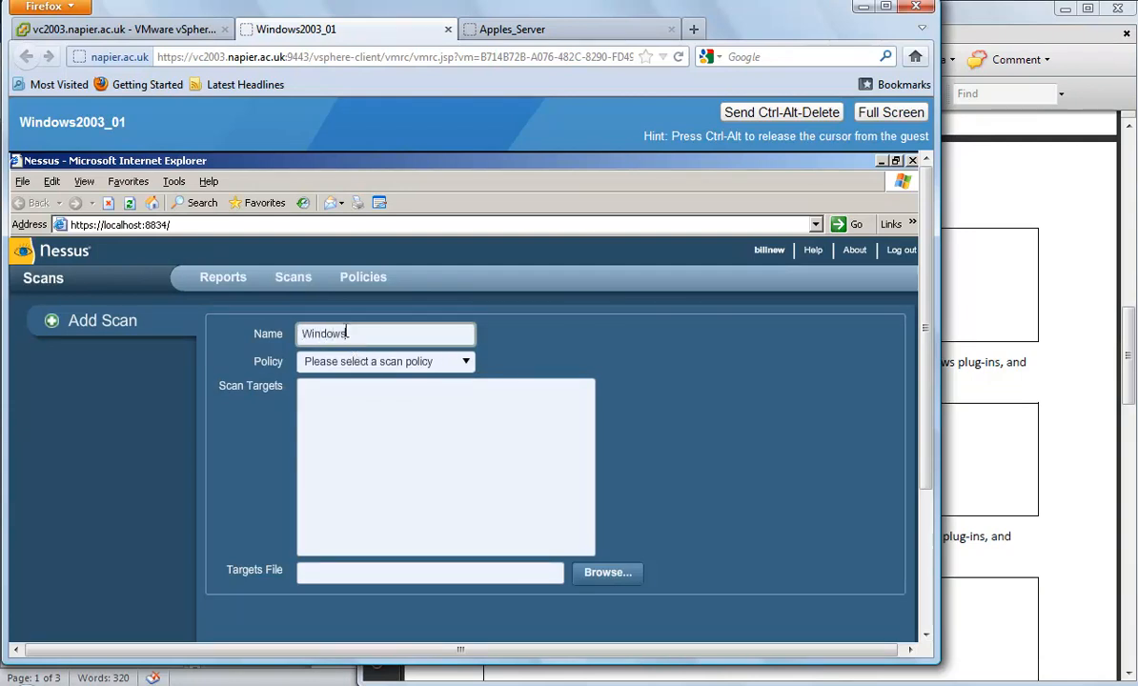
pyautogui.click(410, 362)
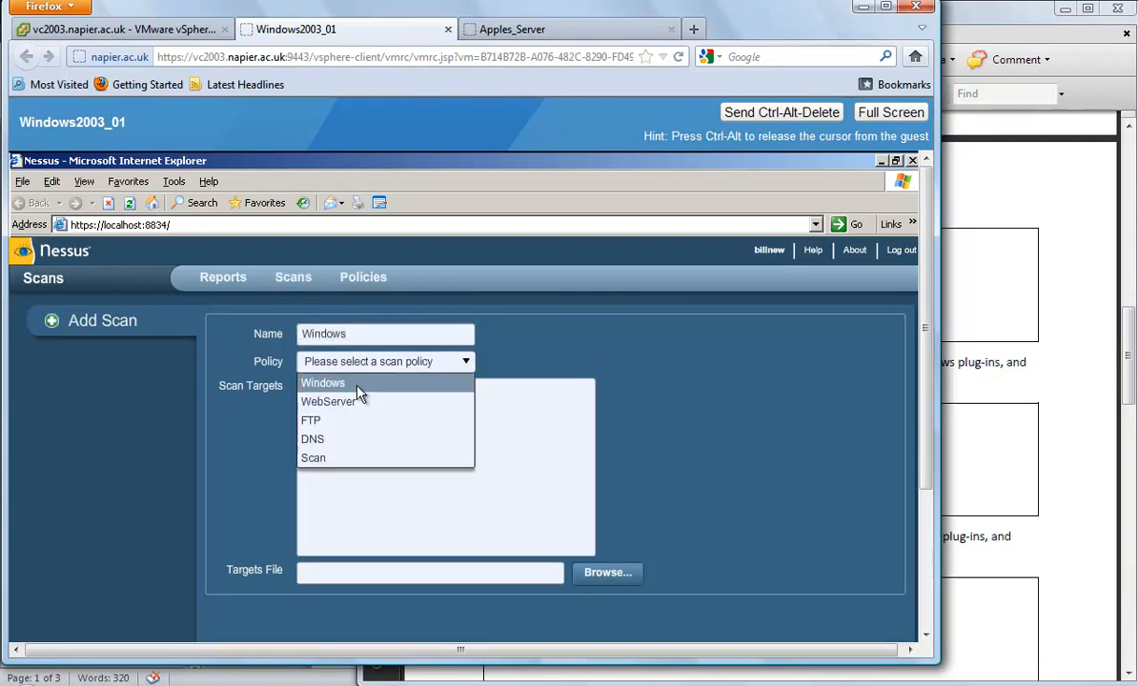
pyautogui.click(356, 386)
pyautogui.click(337, 418)
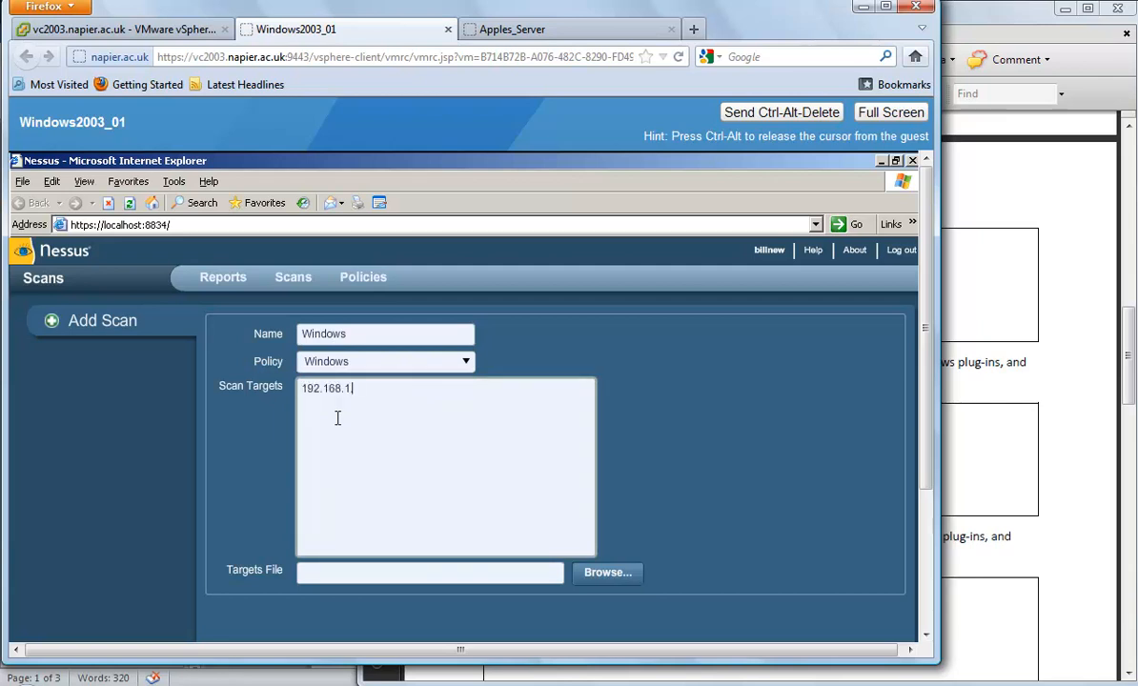
pyautogui.click(1075, 362)
pyautogui.moveTo(1134, 327); pyautogui.dragTo(1119, 178)
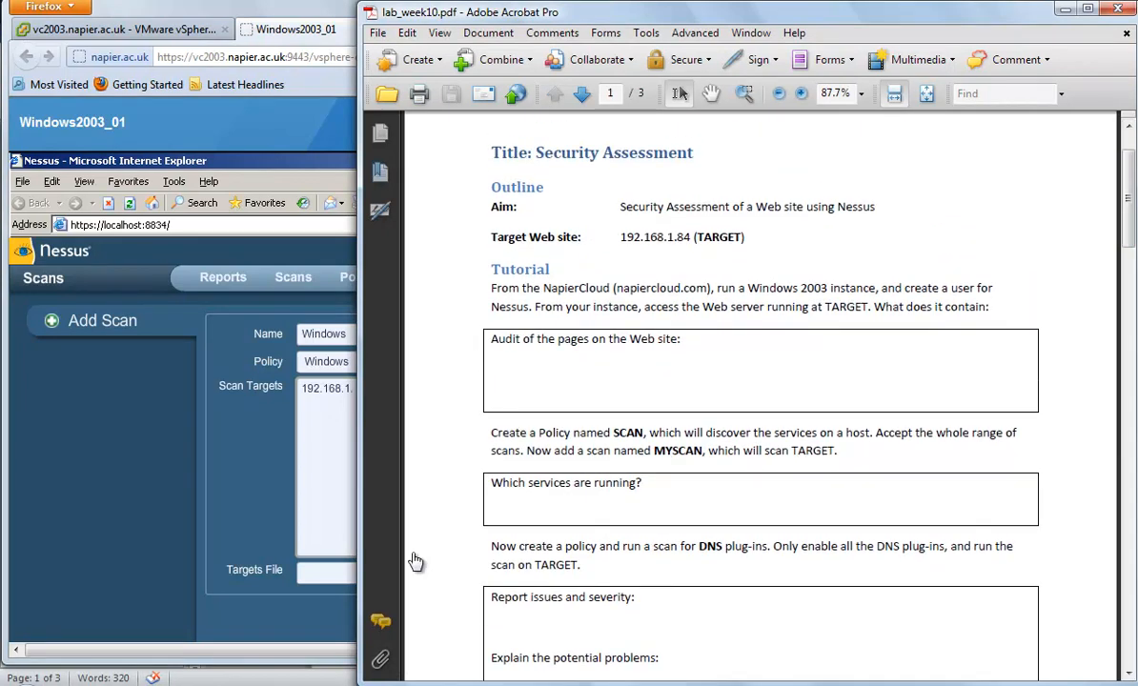
pyautogui.click(309, 400)
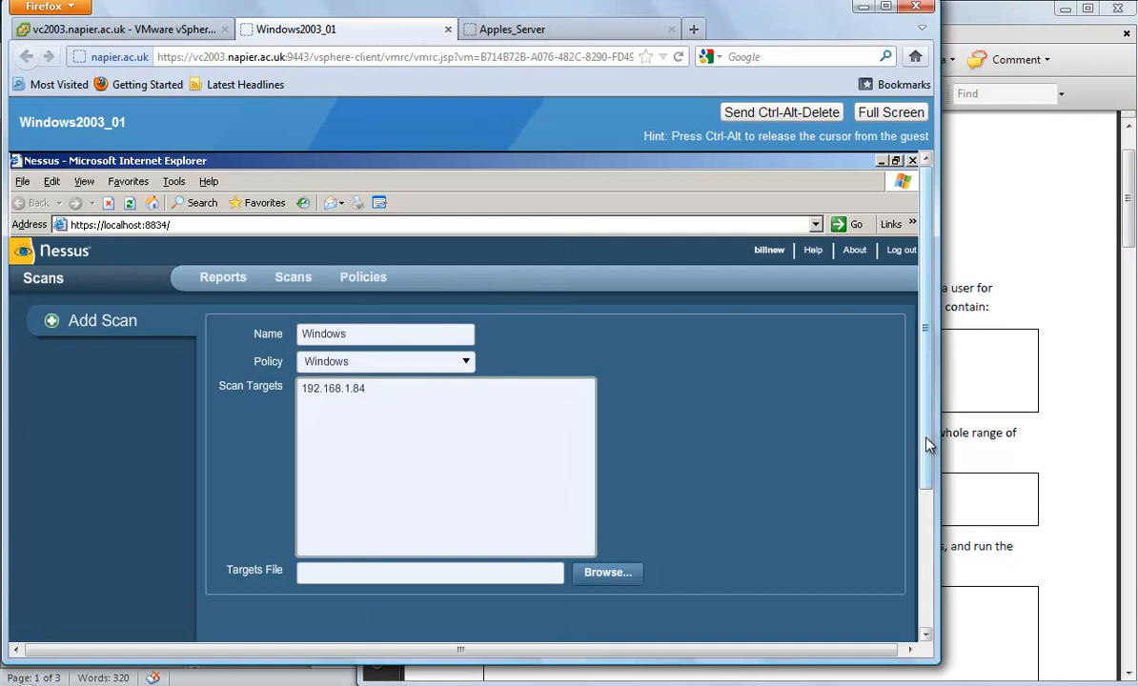
# Step: Launch the Windows scan, glance at its running report, then reopen the MyWeb report
pyautogui.scroll(-5, 839, 419)
pyautogui.click(842, 537)
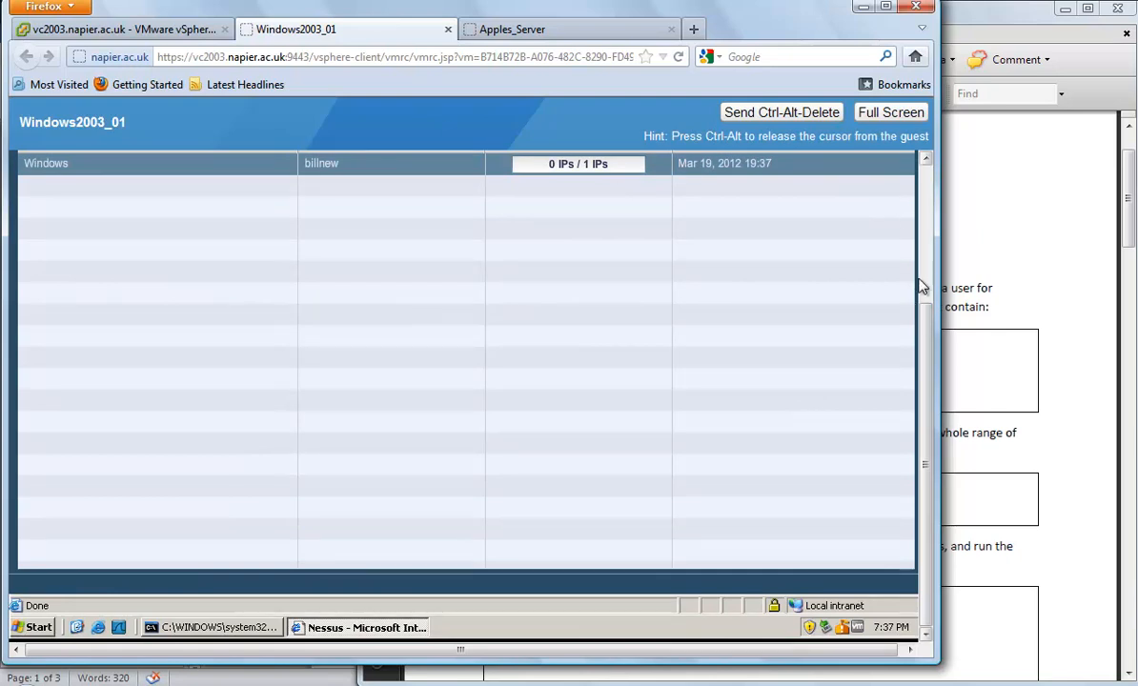
pyautogui.moveTo(923, 331); pyautogui.dragTo(925, 216)
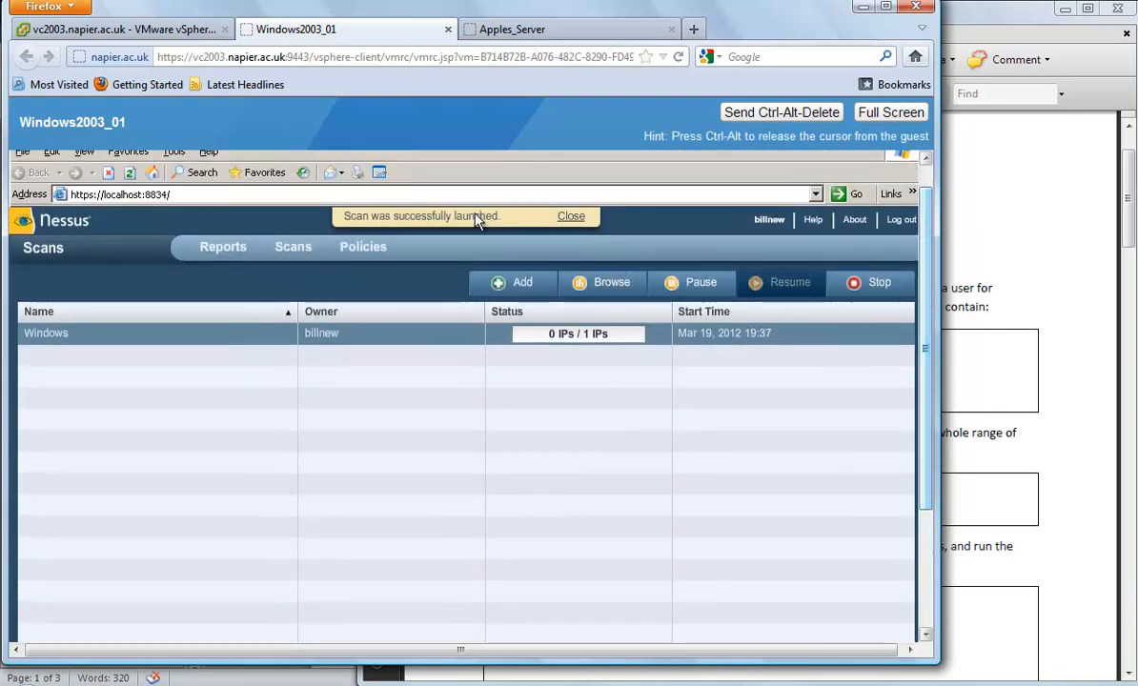
pyautogui.click(230, 247)
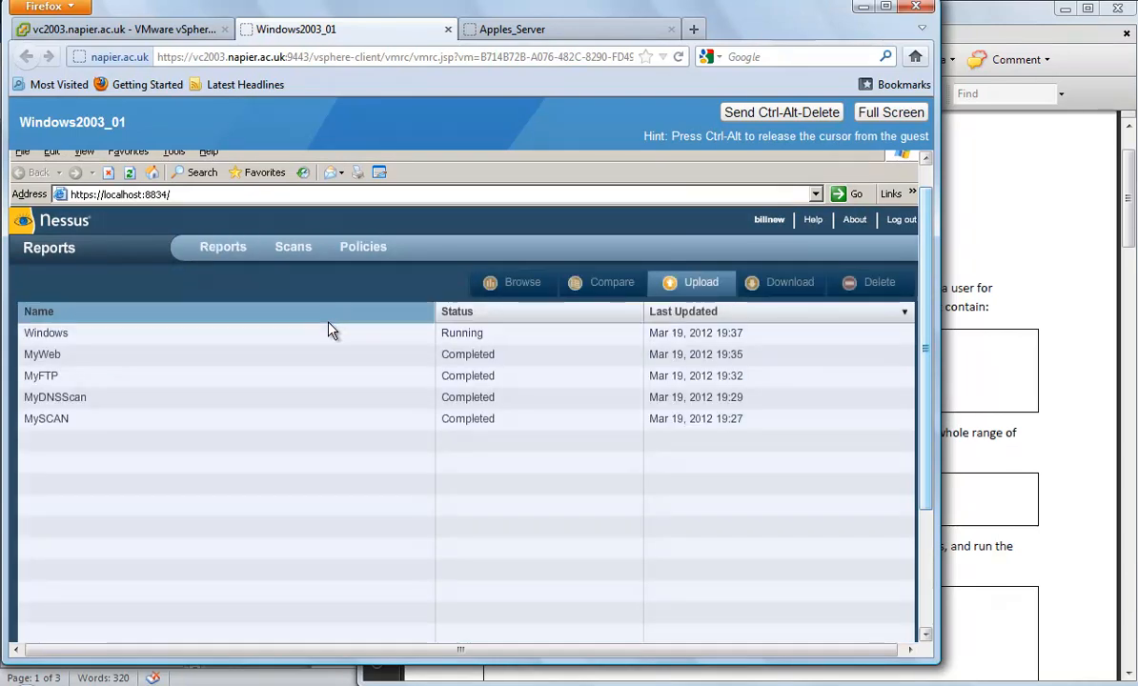
pyautogui.doubleClick(327, 333)
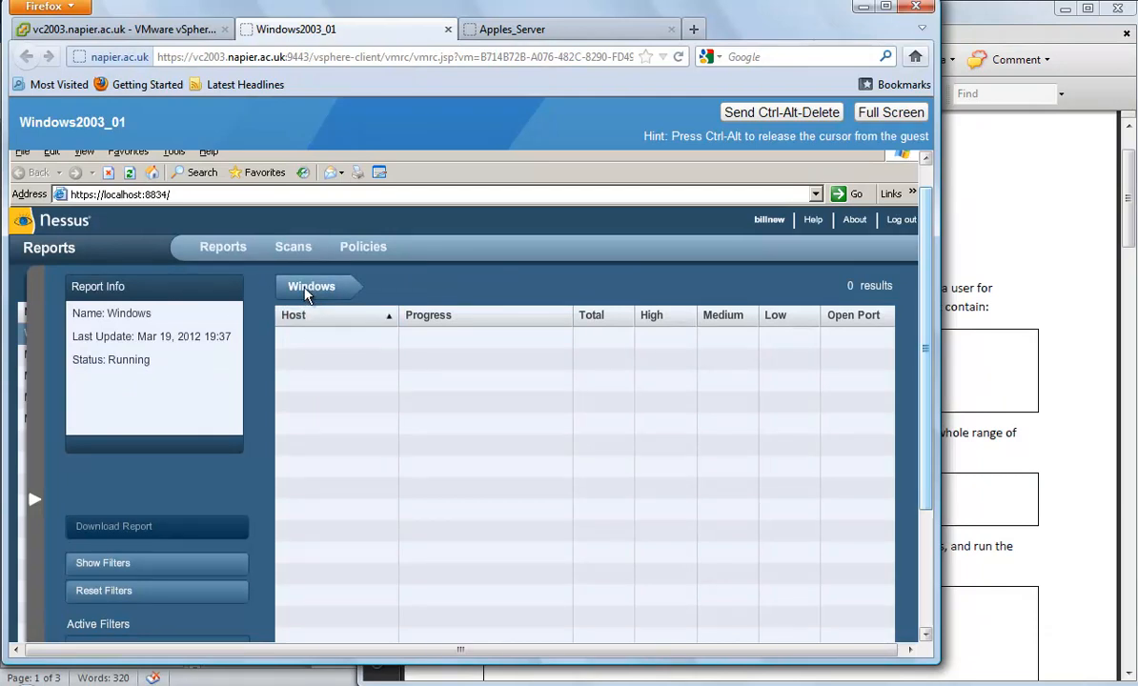
pyautogui.click(220, 248)
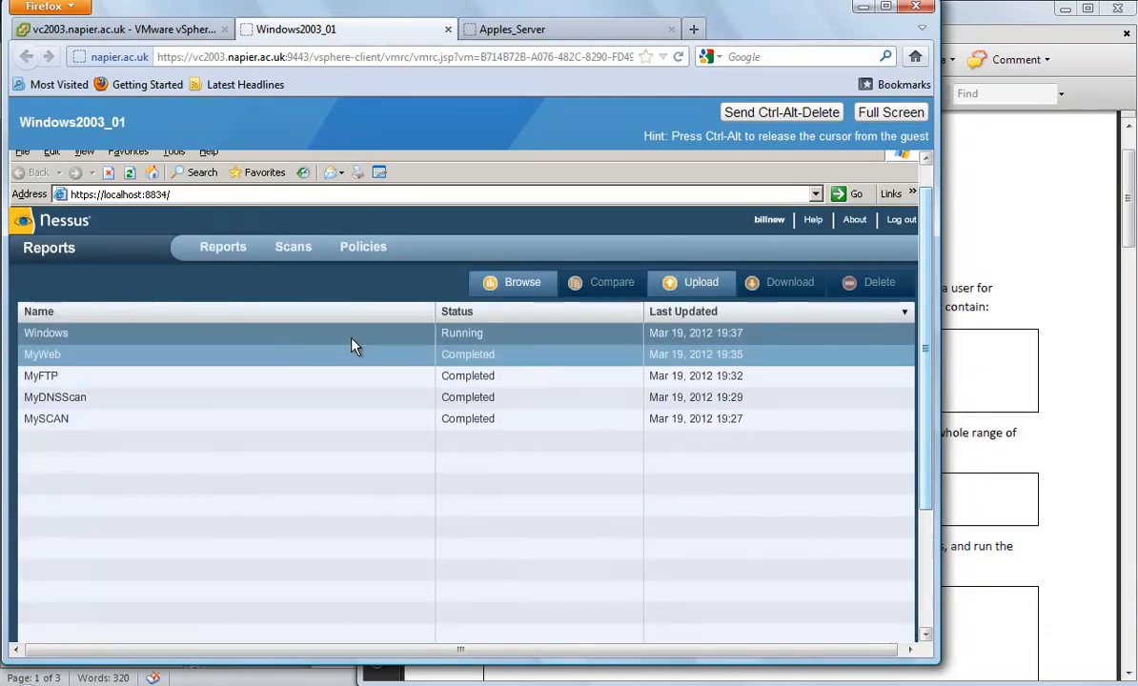
pyautogui.doubleClick(347, 356)
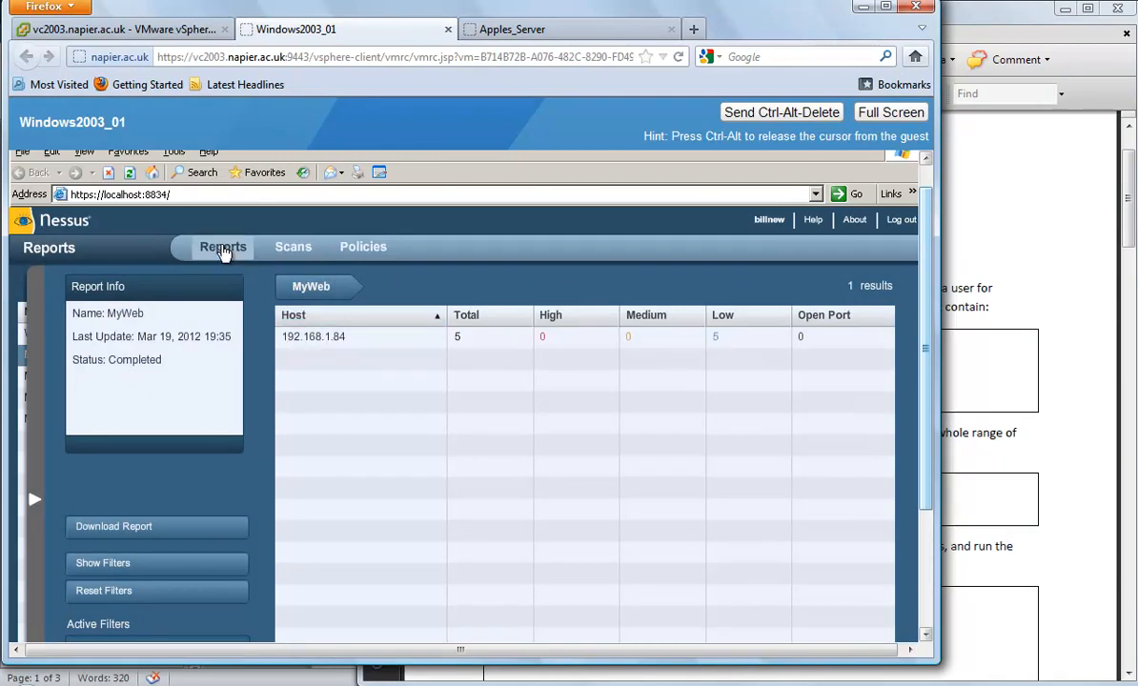
# Step: View the MyFTP report, then the Windows report showing 192.168.1.84 at 4% with 10 findings
pyautogui.click(222, 248)
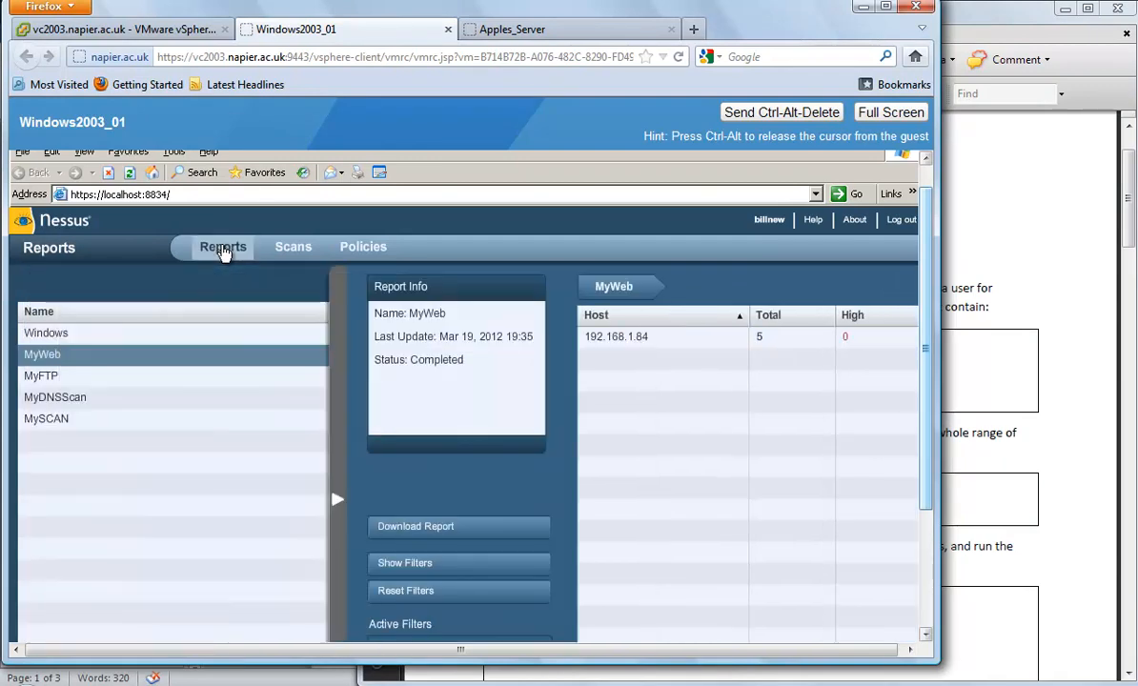
pyautogui.click(218, 357)
pyautogui.doubleClick(207, 383)
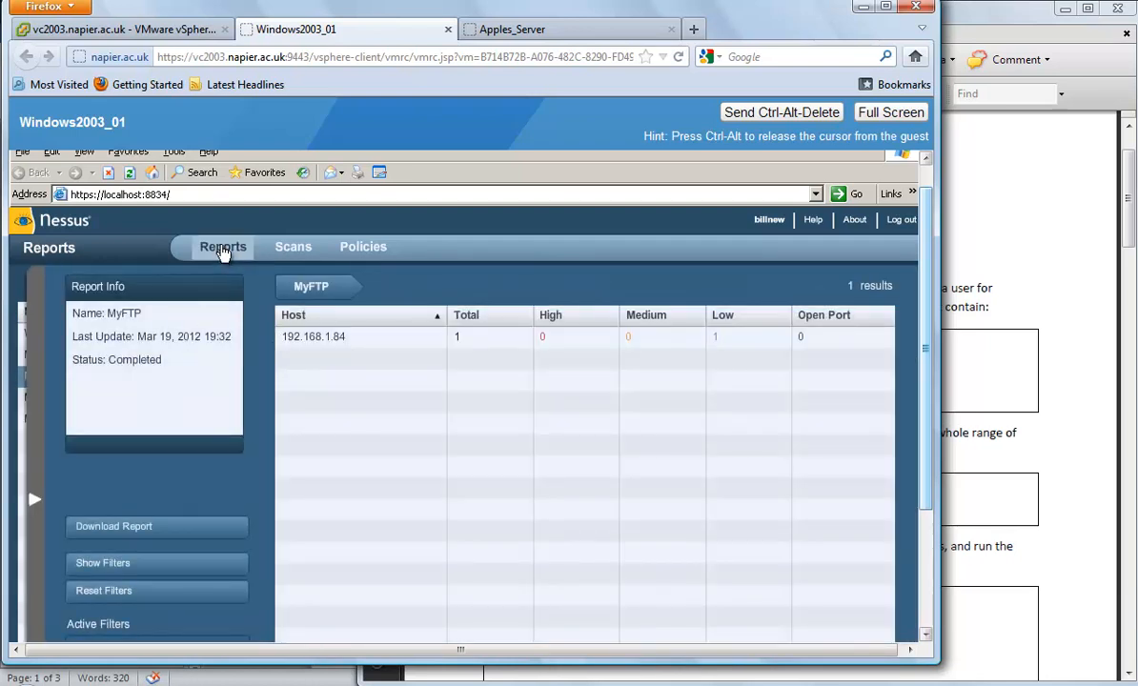
pyautogui.click(222, 250)
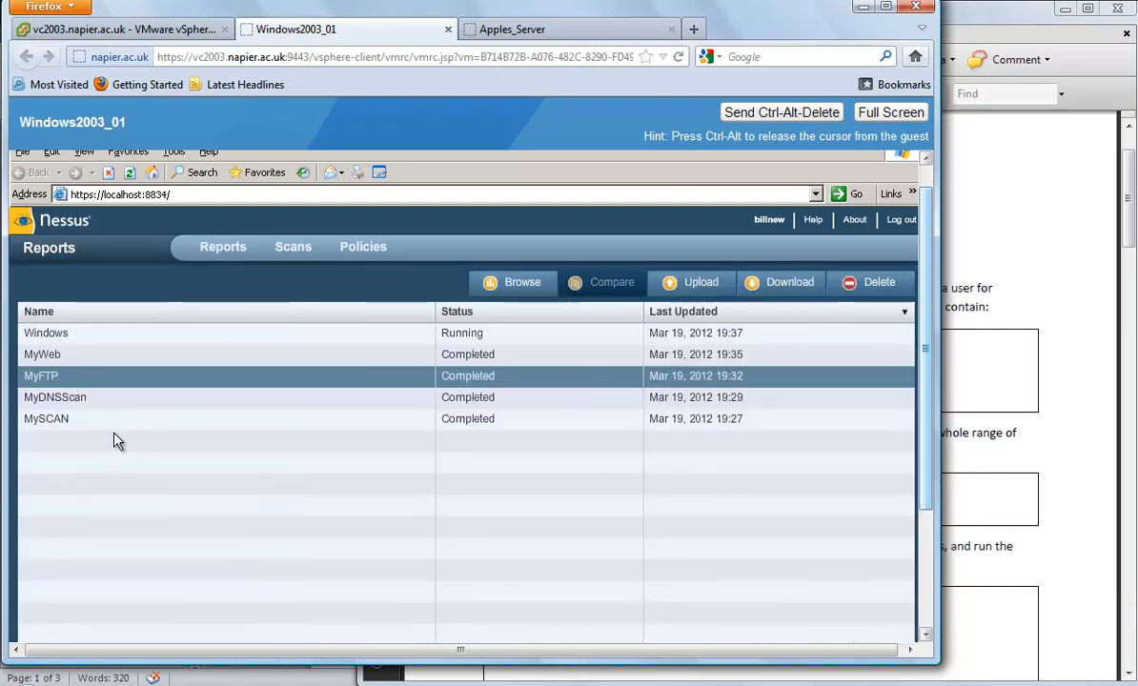
pyautogui.click(245, 335)
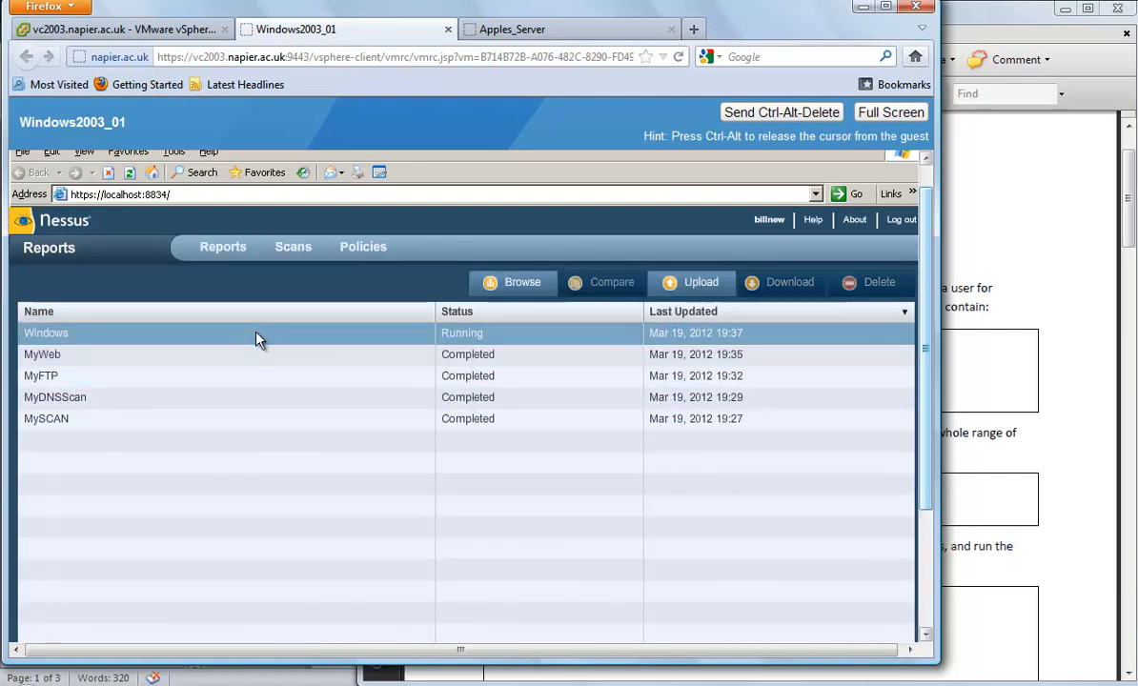
pyautogui.doubleClick(339, 329)
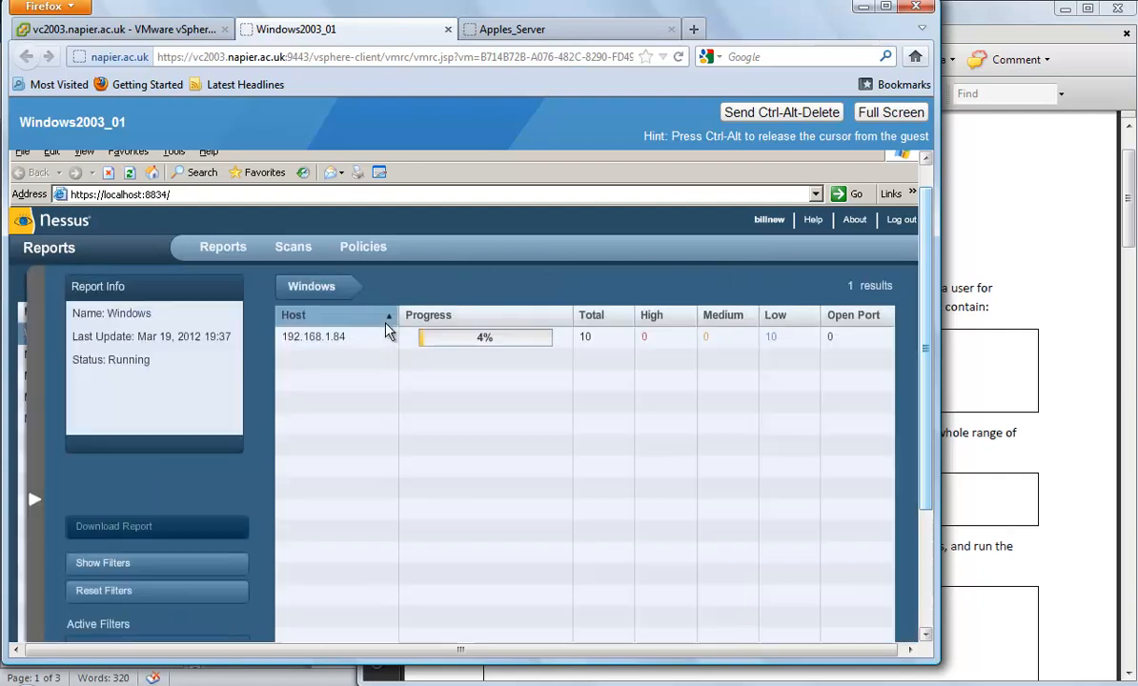
# Step: List 192.168.1.84's 13 ports and read plugin 18405, the Medium RDP man-in-the-middle finding on 3389
pyautogui.click(324, 338)
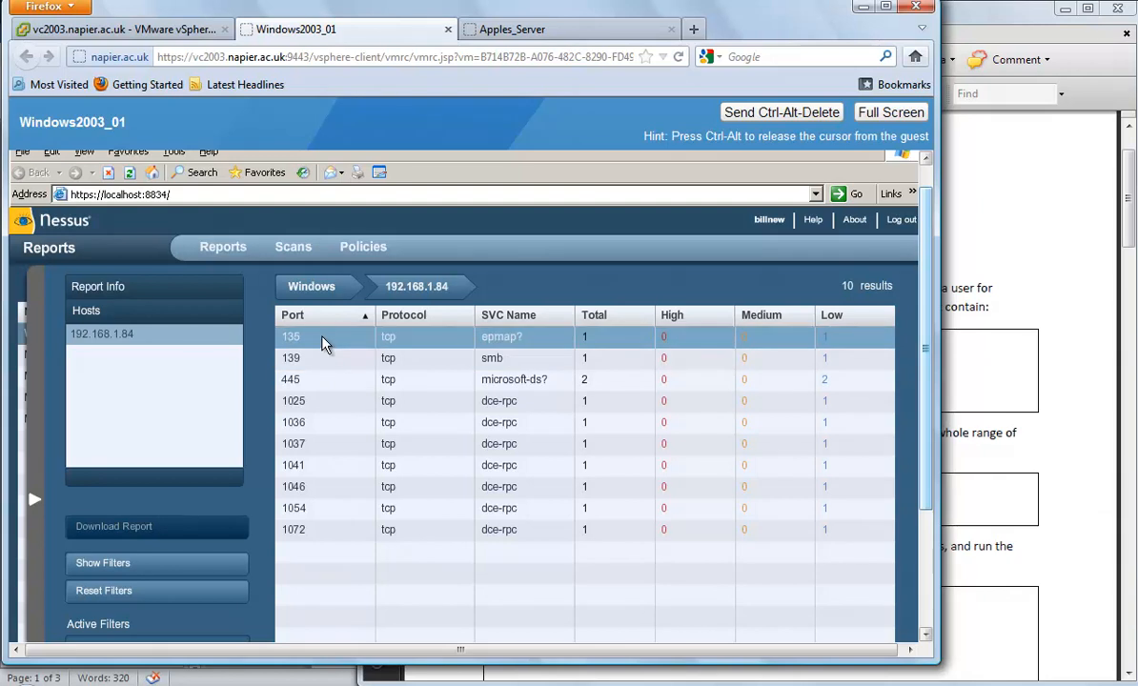
pyautogui.click(298, 274)
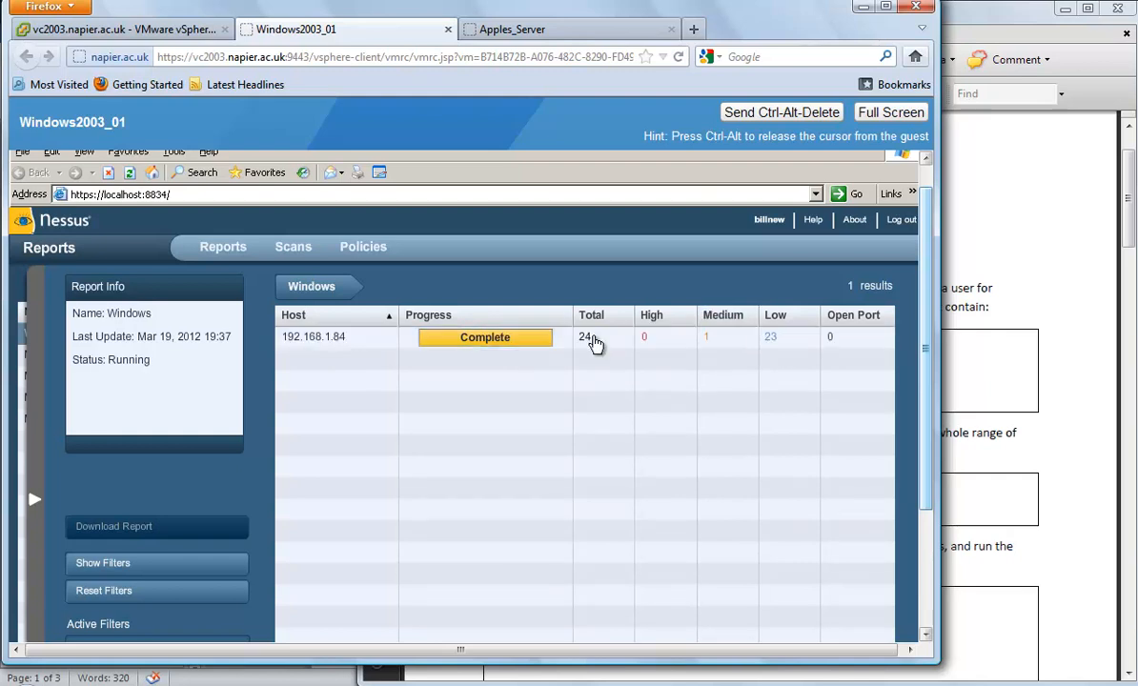
pyautogui.click(329, 343)
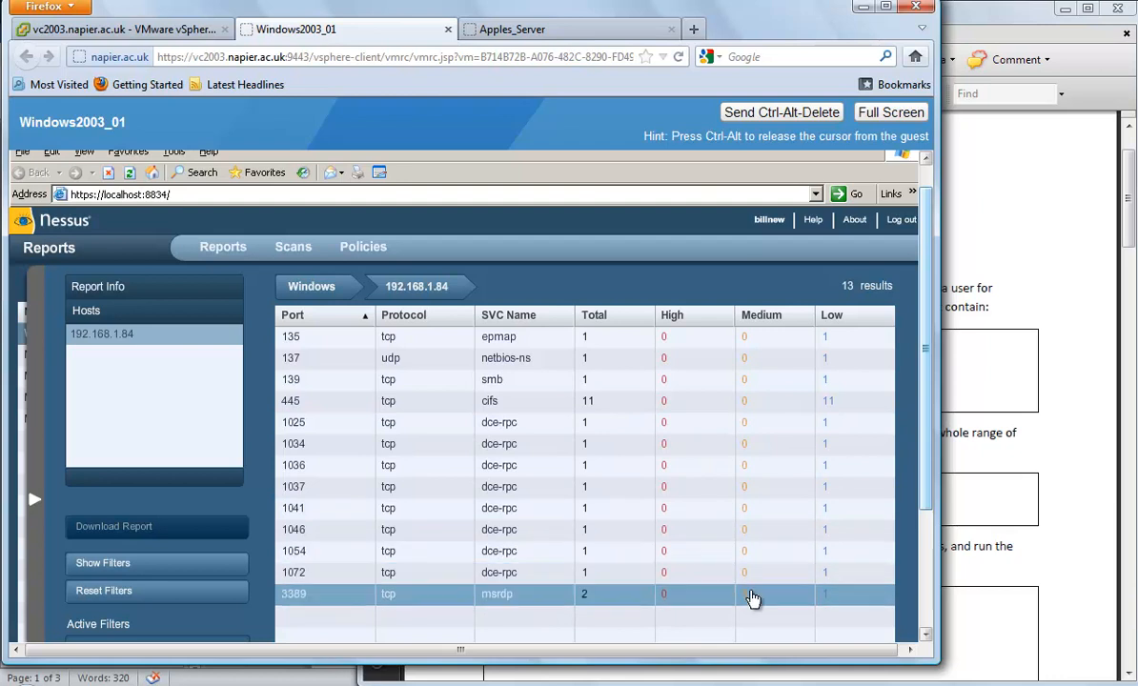
pyautogui.click(759, 601)
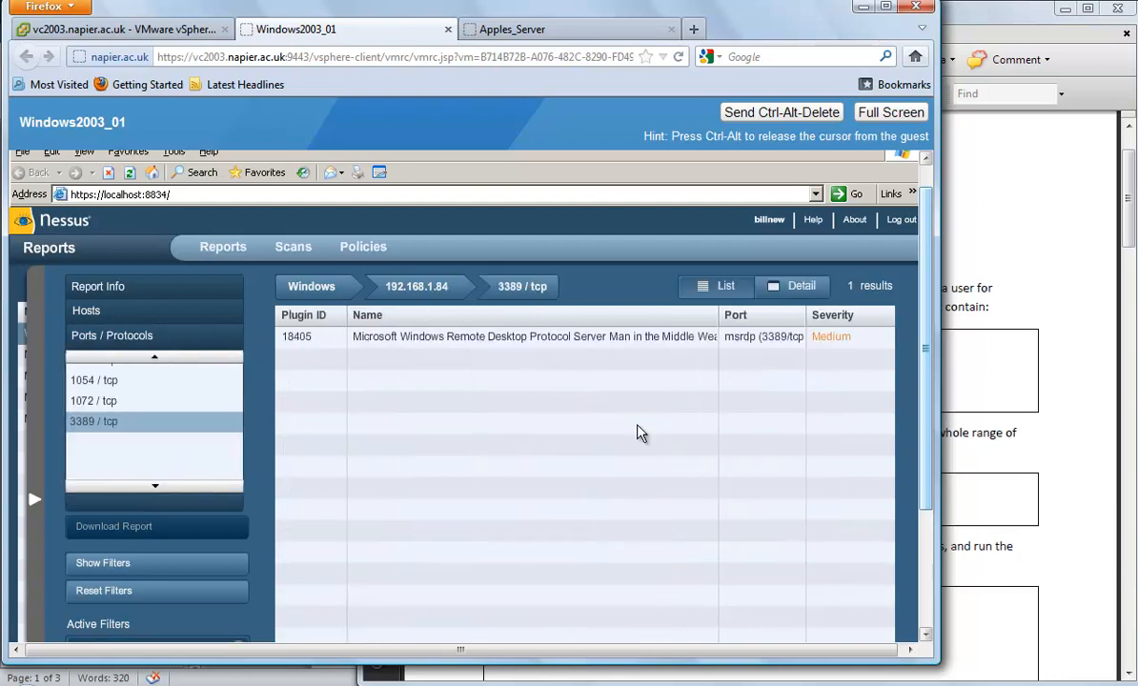
pyautogui.click(454, 341)
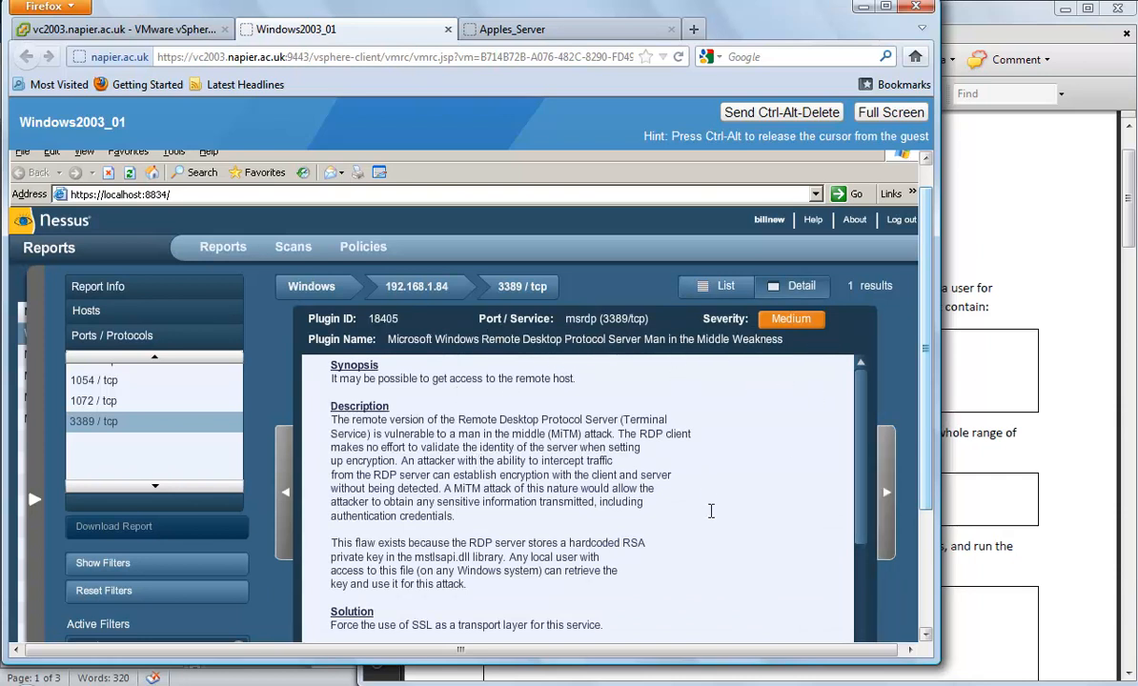
pyautogui.moveTo(929, 445); pyautogui.dragTo(924, 481)
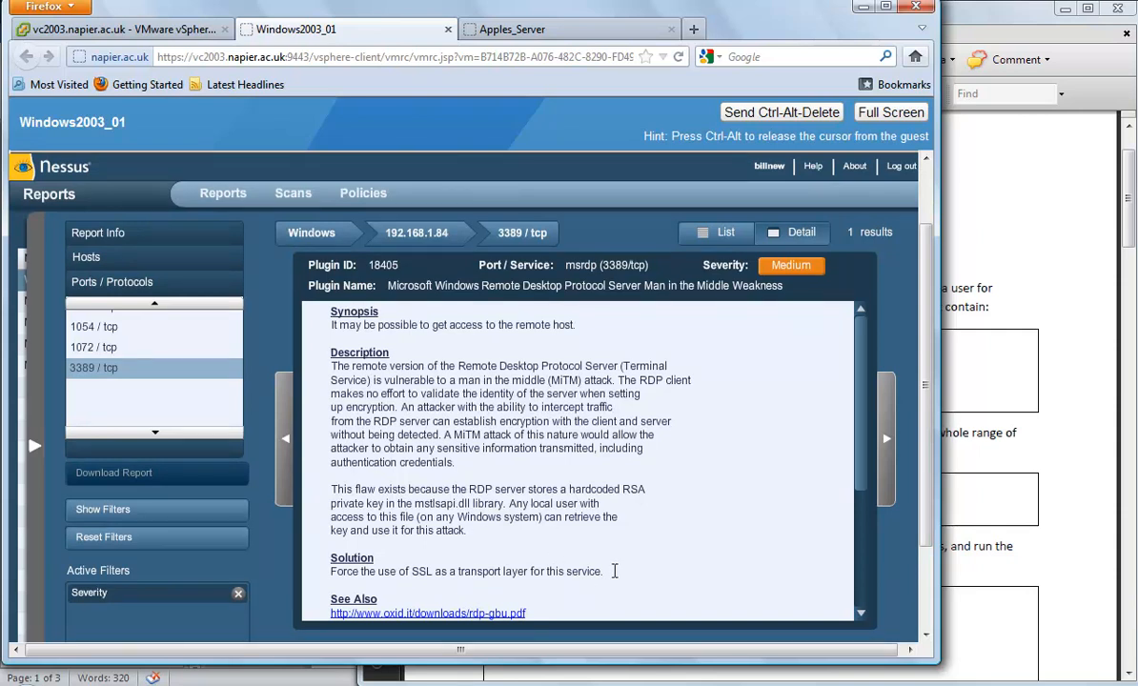
pyautogui.click(533, 235)
pyautogui.click(434, 235)
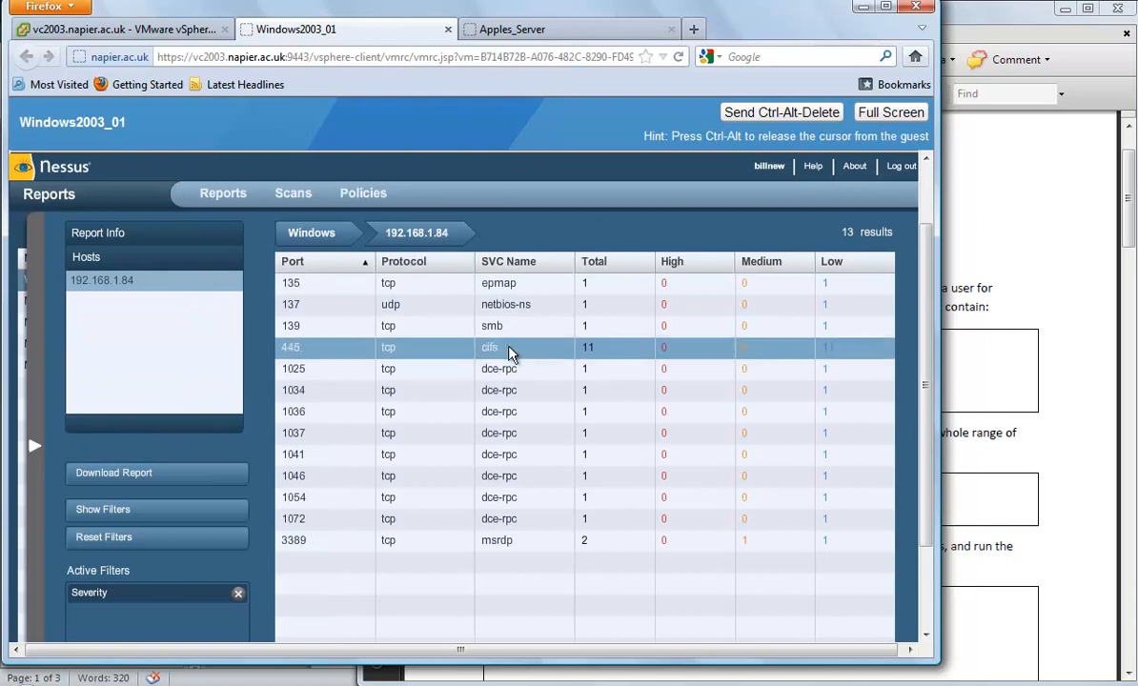
# Step: Review the findings for port 445 cifs and port 137 udp on host 192.168.1.84
pyautogui.click(506, 352)
pyautogui.click(295, 354)
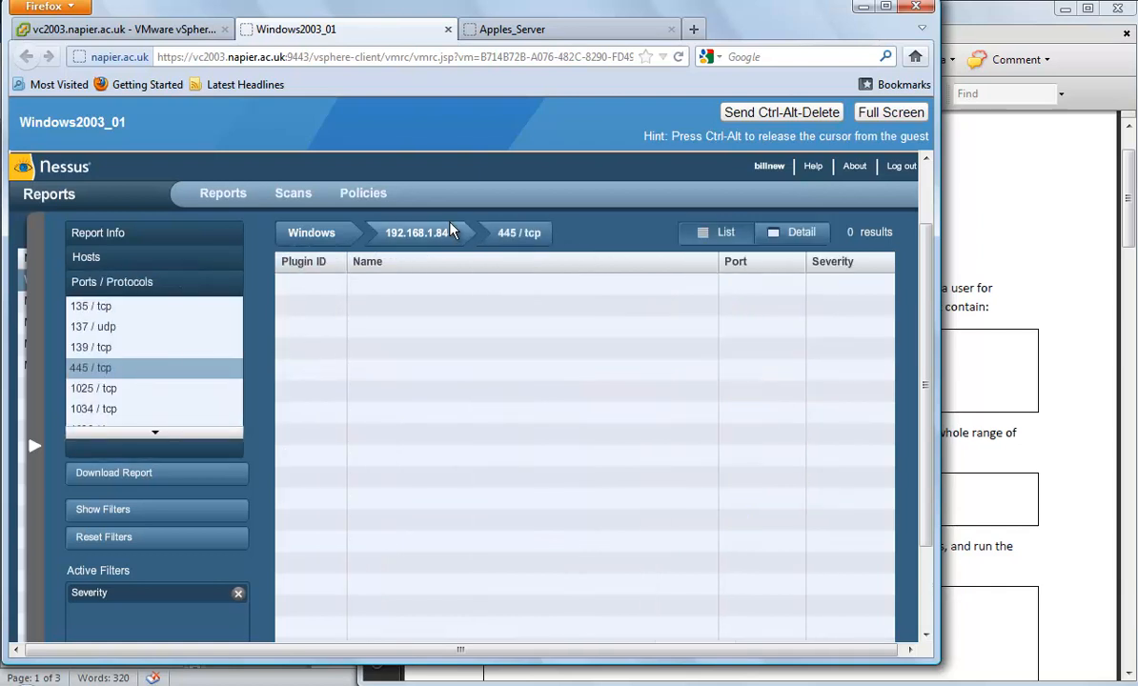
pyautogui.moveTo(426, 232)
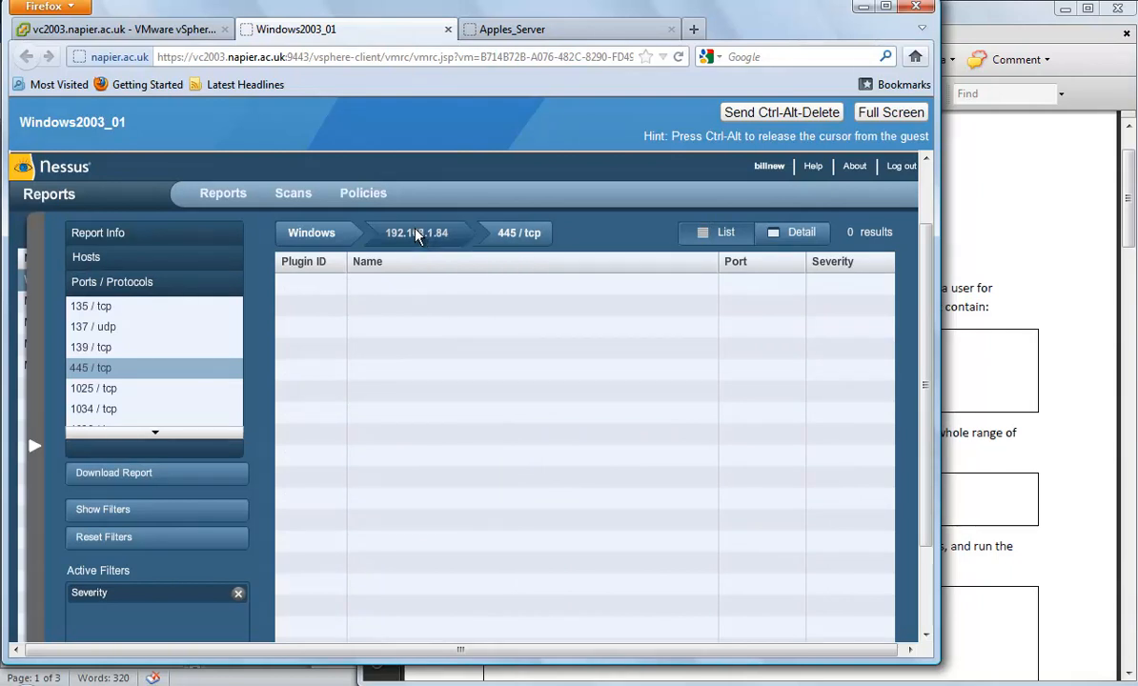
pyautogui.click(416, 235)
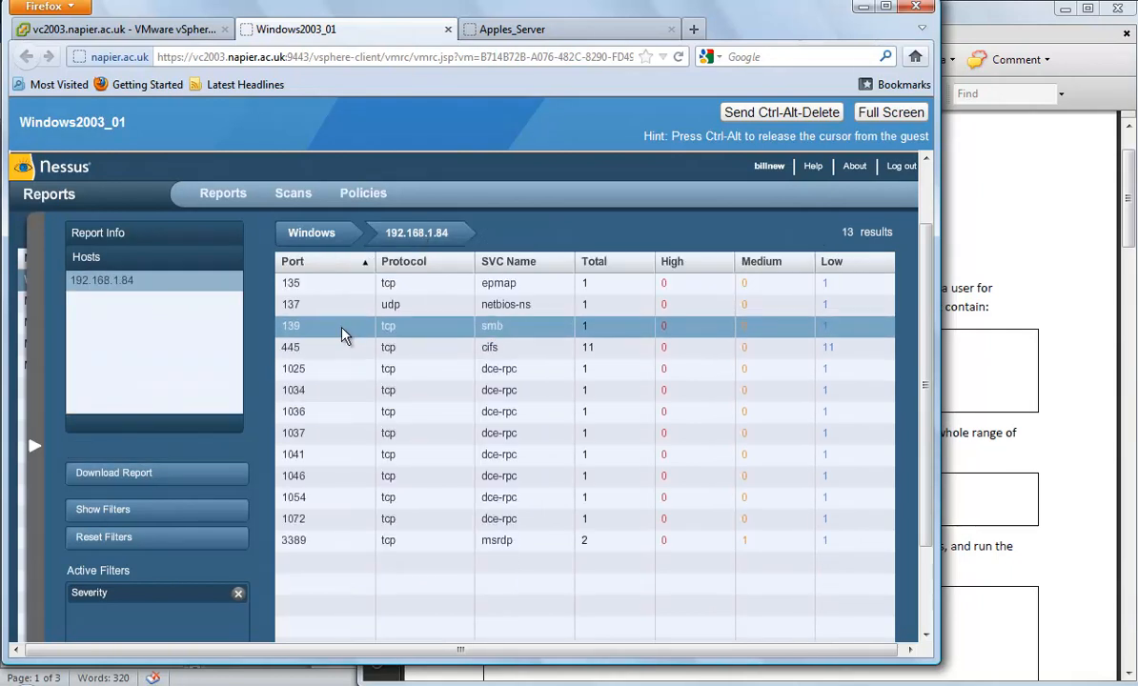
pyautogui.click(319, 315)
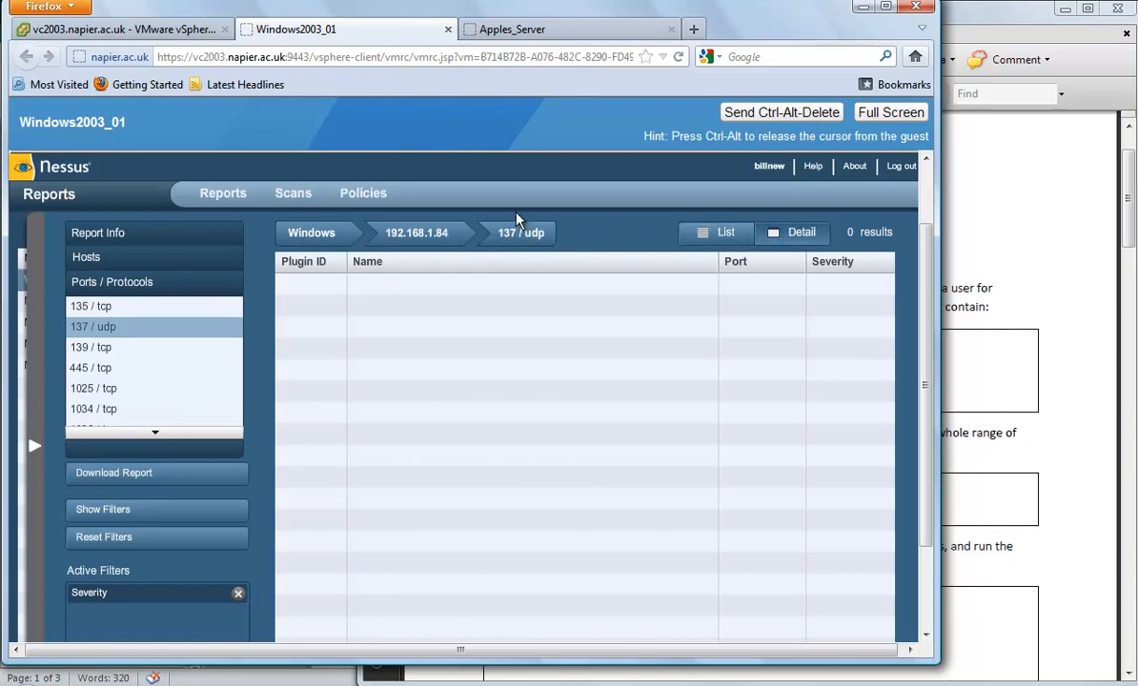
pyautogui.click(419, 237)
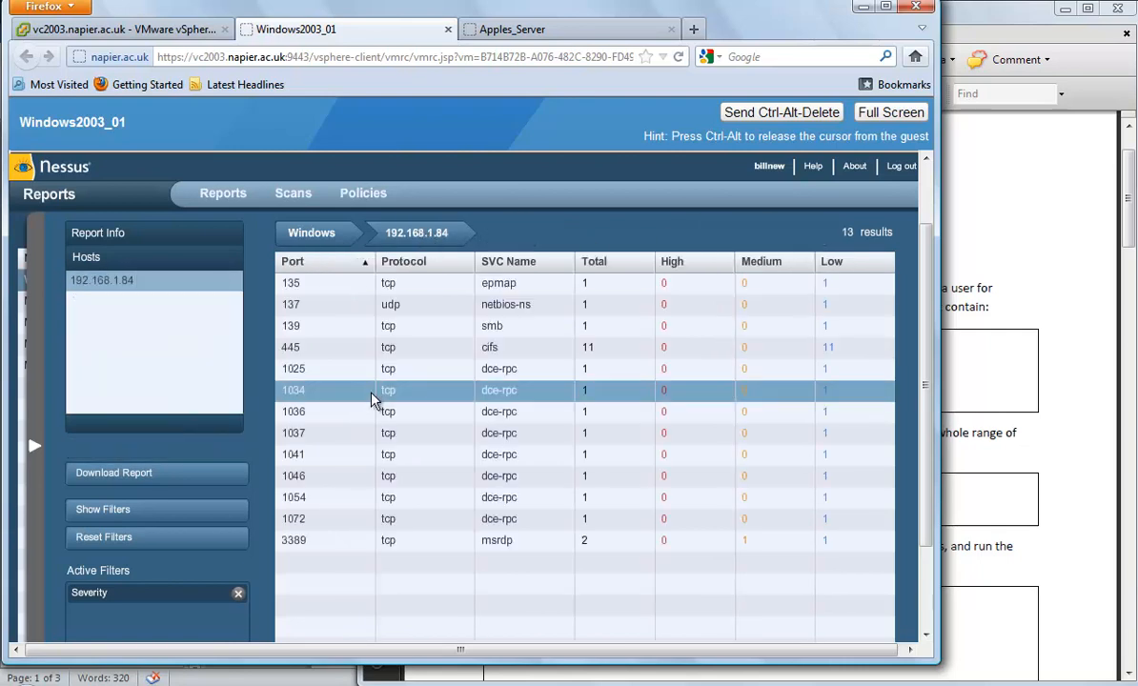
# Step: Select the 3389 and 135 port rows, then return to the reports list showing all scans Completed
pyautogui.click(555, 541)
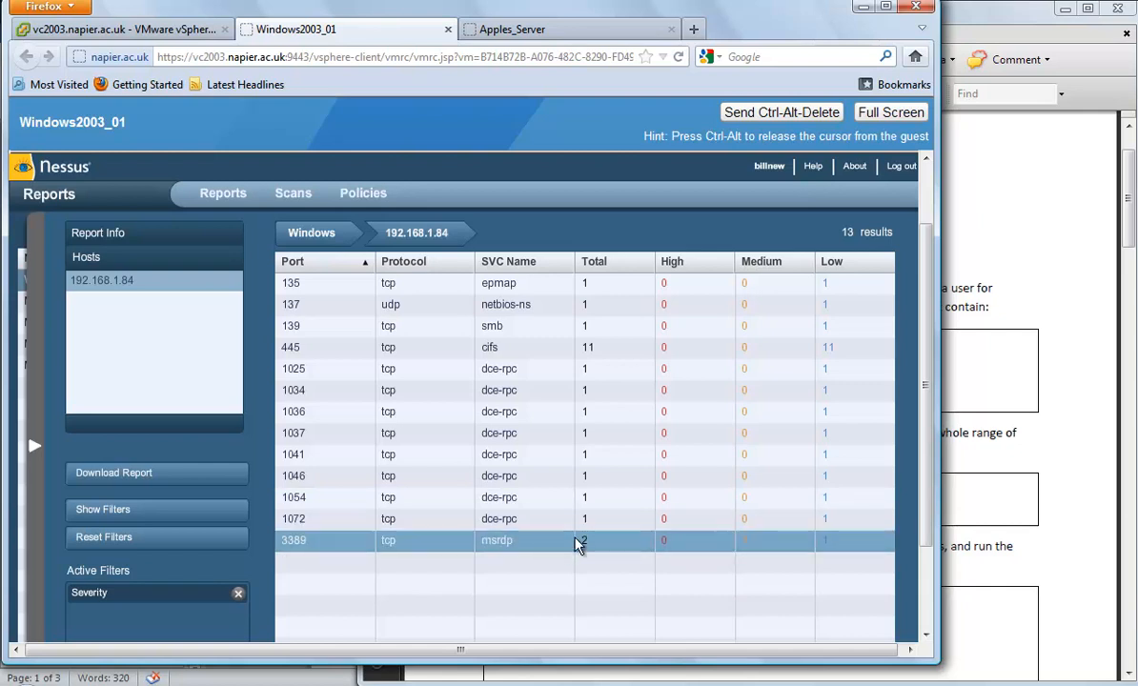
pyautogui.click(502, 286)
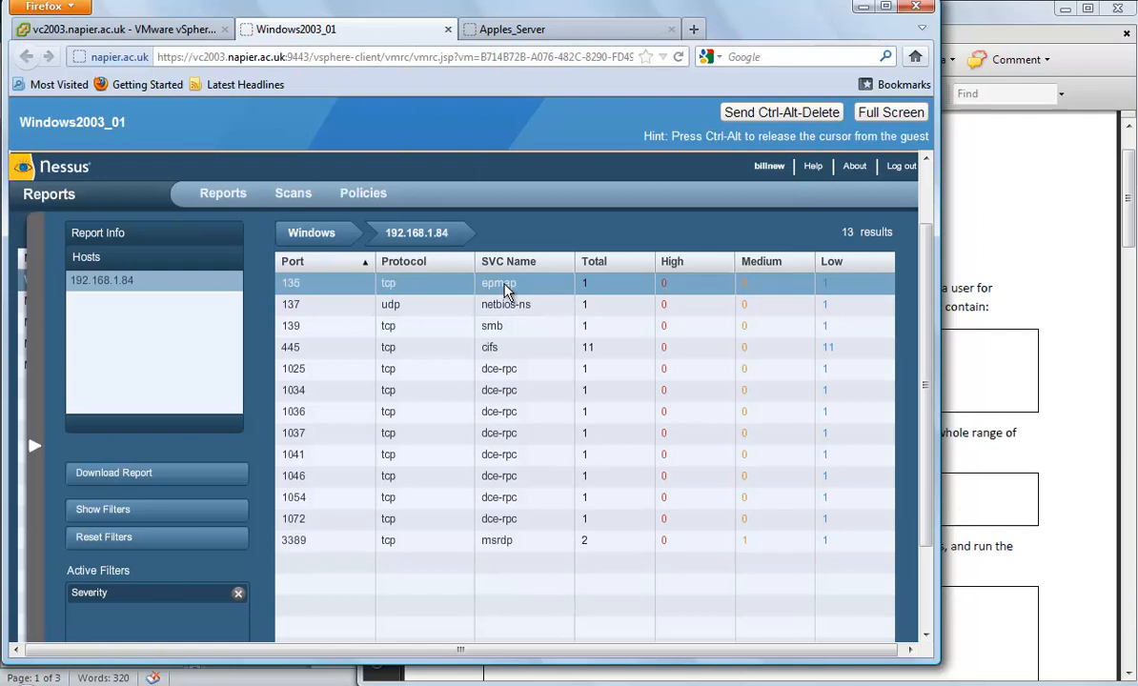
pyautogui.click(314, 236)
pyautogui.click(221, 195)
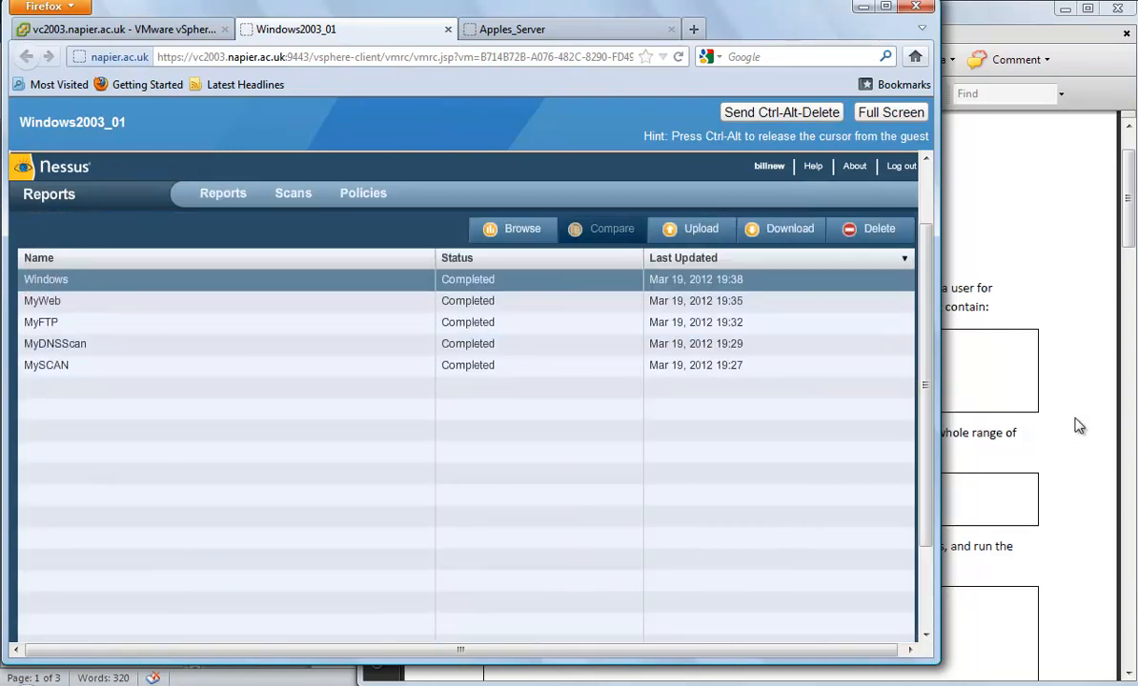
# Step: Check the lab PDF, then start a new Nessus policy named Settings
pyautogui.click(981, 404)
pyautogui.moveTo(1130, 202); pyautogui.dragTo(1127, 390)
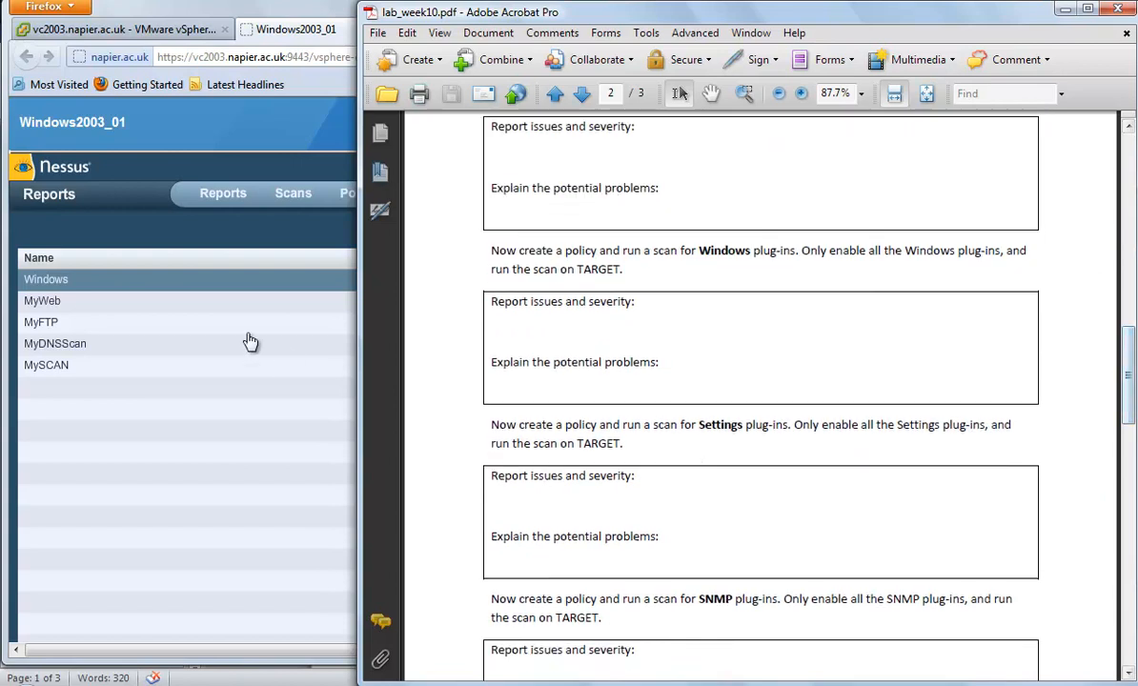
pyautogui.click(225, 423)
pyautogui.click(369, 200)
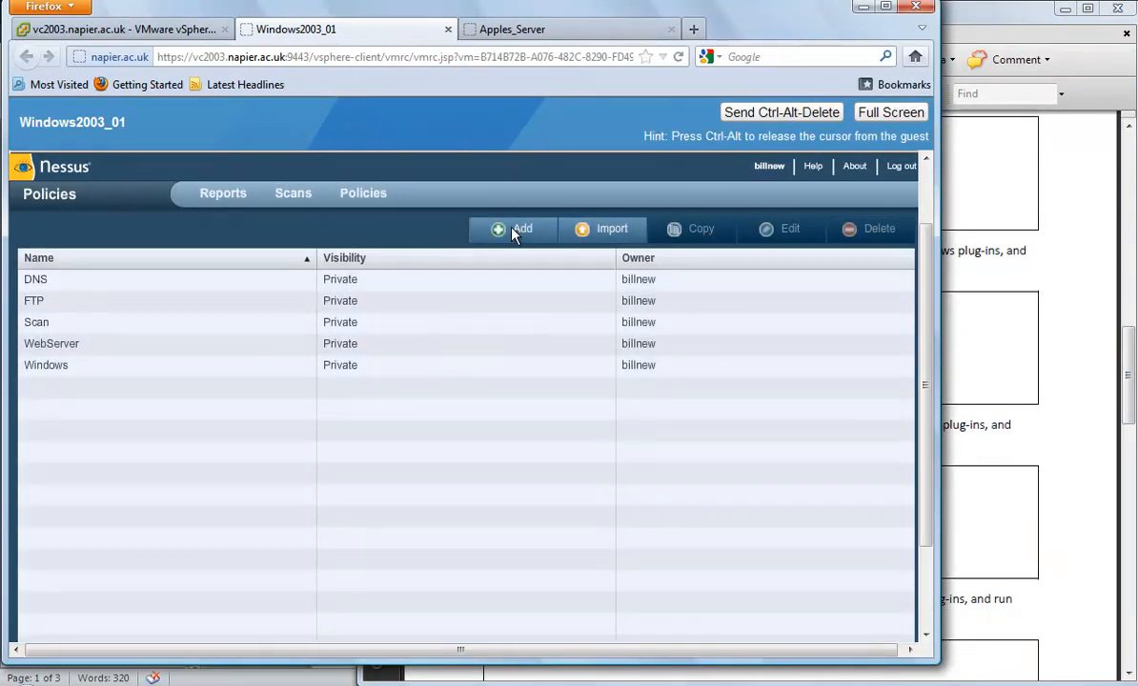
pyautogui.click(472, 229)
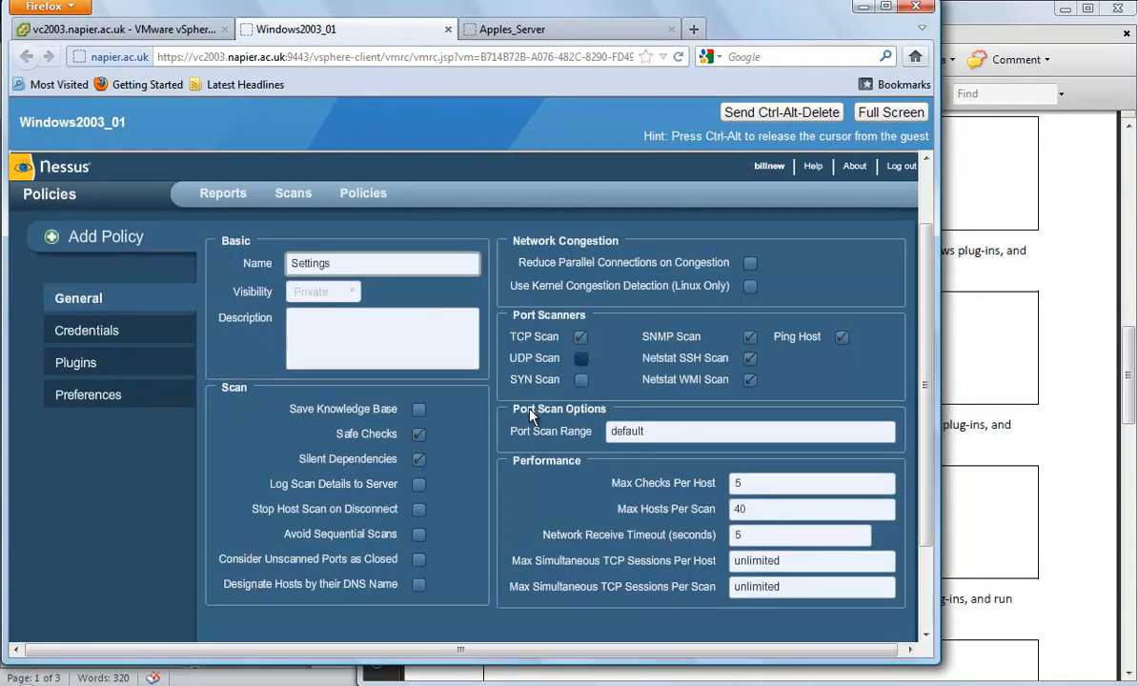
# Step: Turn off TCP scanning and host ping, and advance past credentials to plugin selection
pyautogui.click(581, 339)
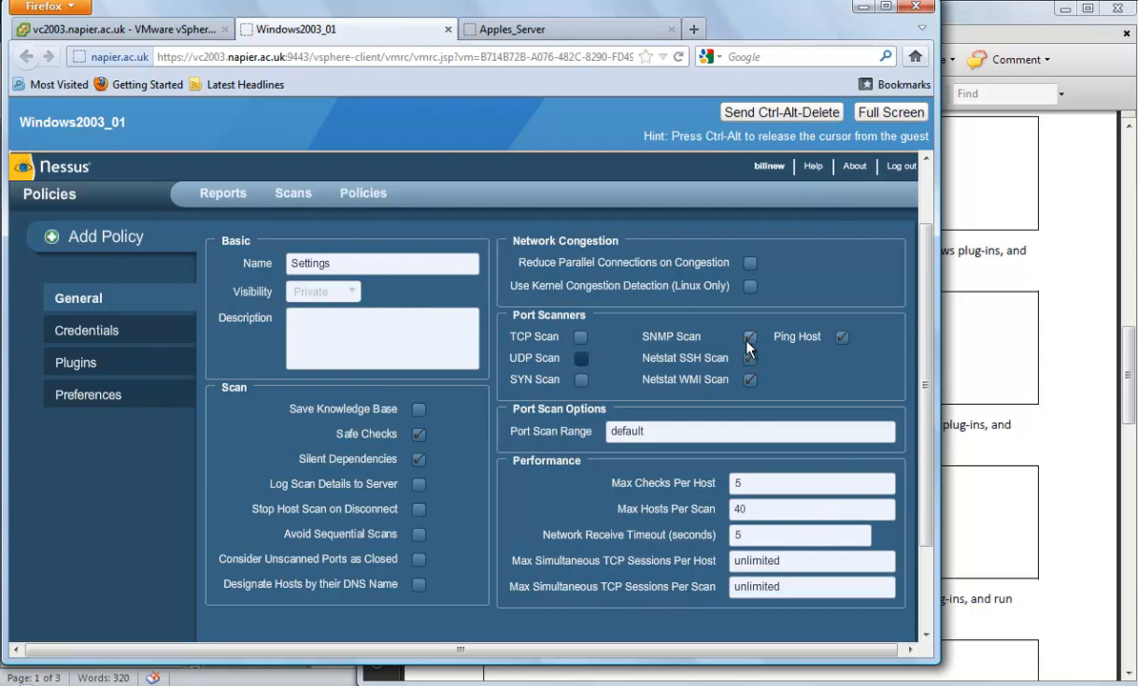
pyautogui.click(839, 337)
pyautogui.scroll(-2, 858, 410)
pyautogui.click(851, 539)
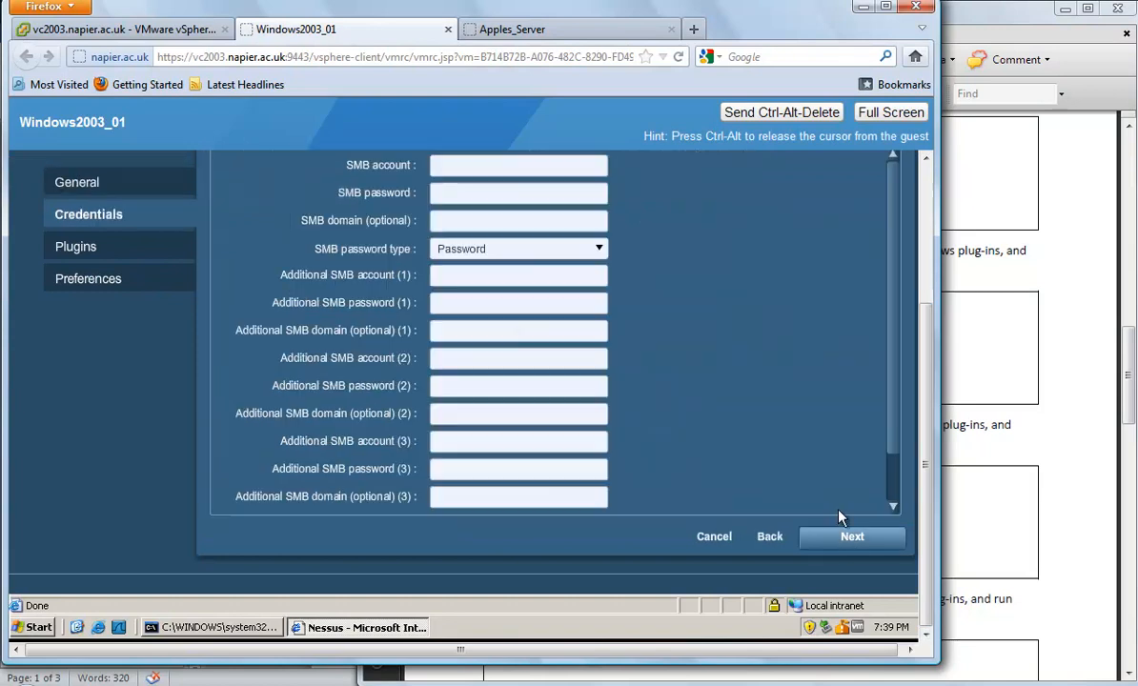
pyautogui.click(837, 531)
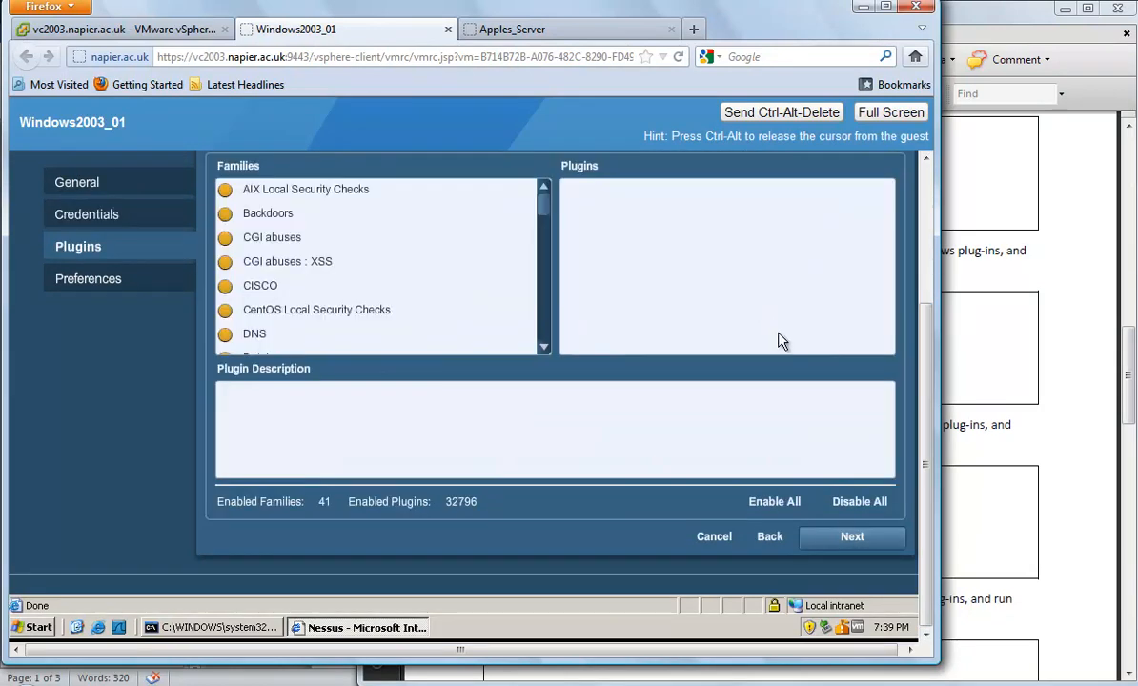
# Step: Disable all plugin families except Settings (32 plugins) and submit the Settings policy
pyautogui.click(860, 502)
pyautogui.scroll(-1, 519, 310)
pyautogui.scroll(-12, 523, 319)
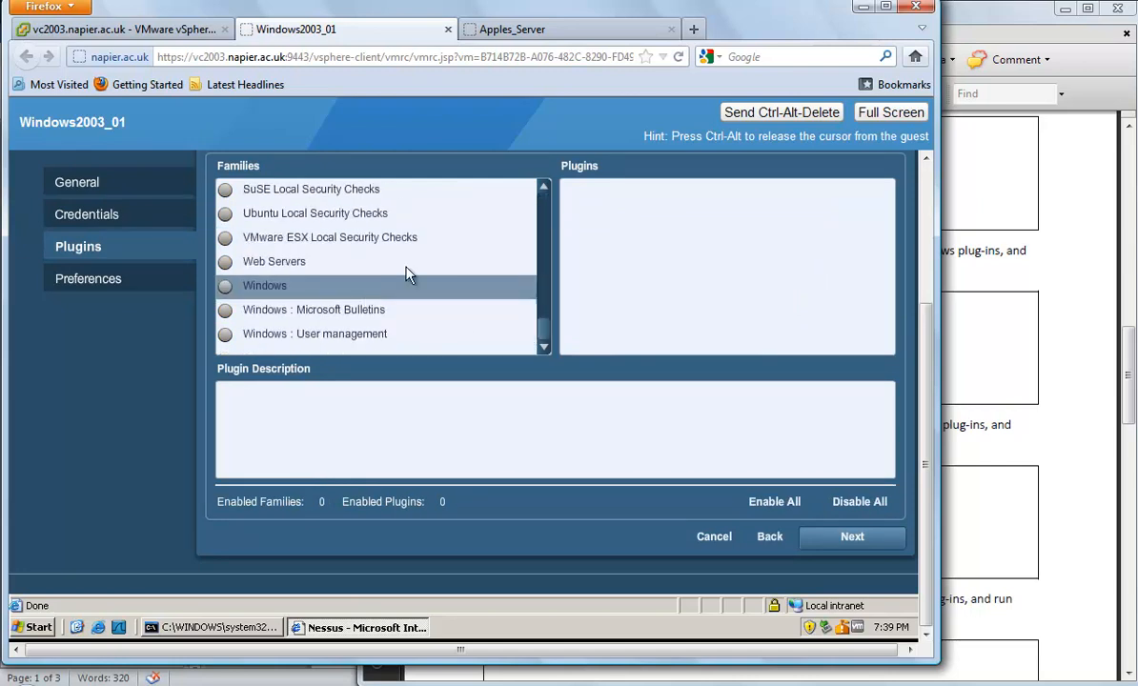
pyautogui.click(544, 191)
pyautogui.click(544, 190)
pyautogui.click(544, 190)
pyautogui.click(544, 190)
pyautogui.click(544, 191)
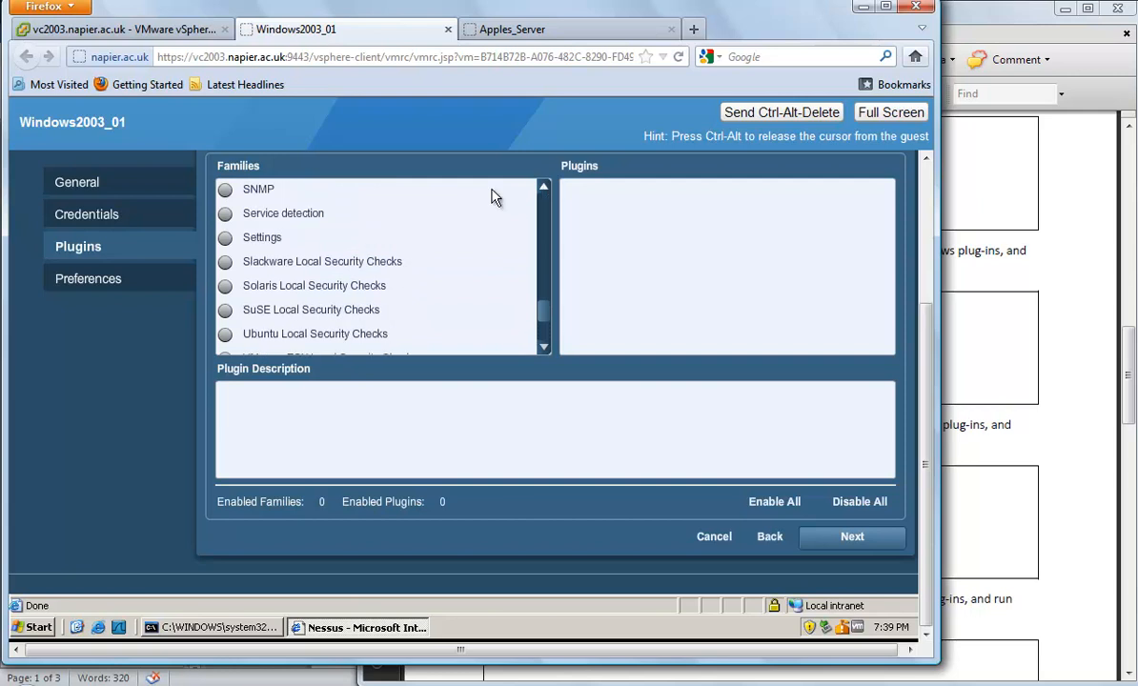
pyautogui.click(228, 239)
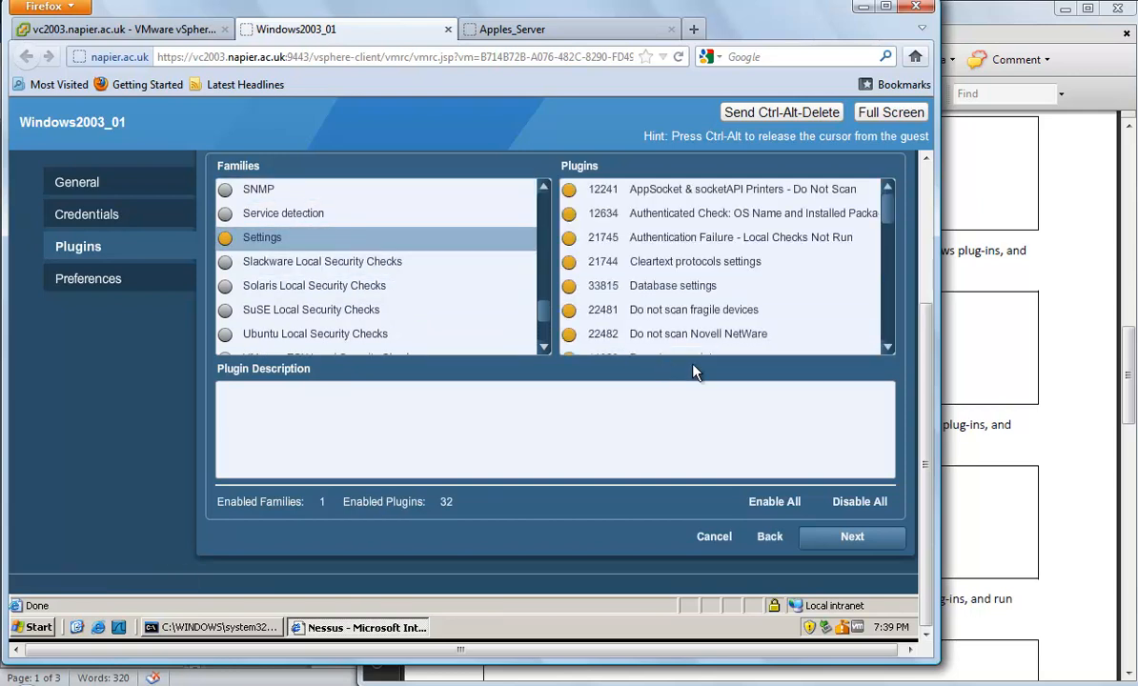
pyautogui.click(857, 535)
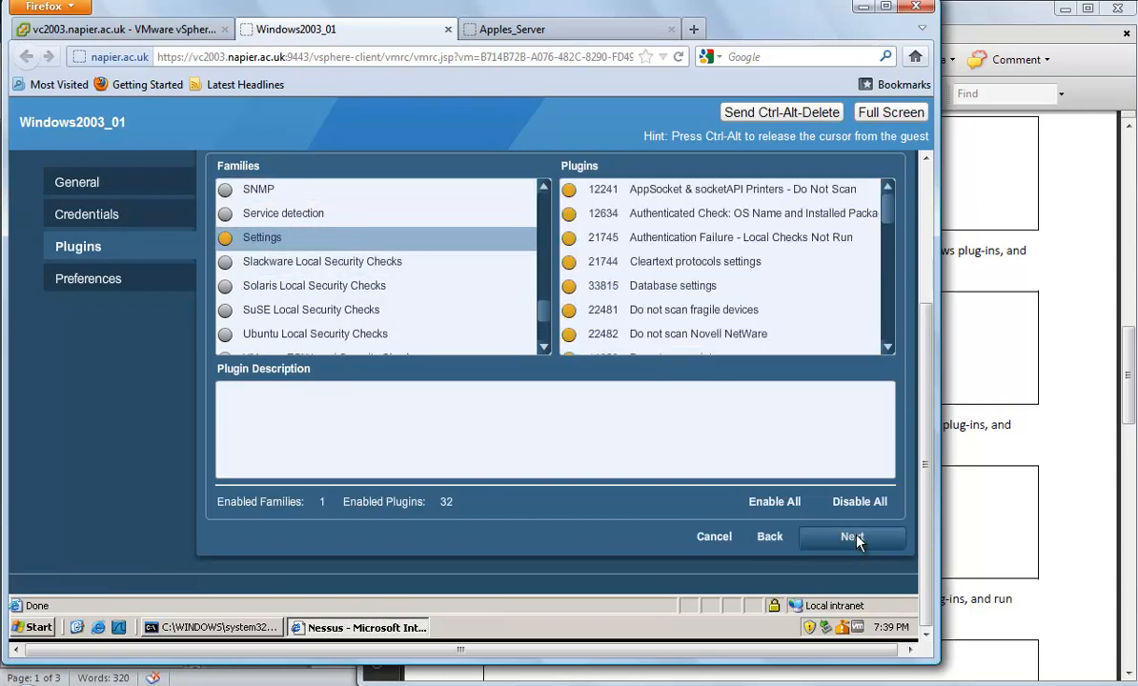
pyautogui.click(853, 537)
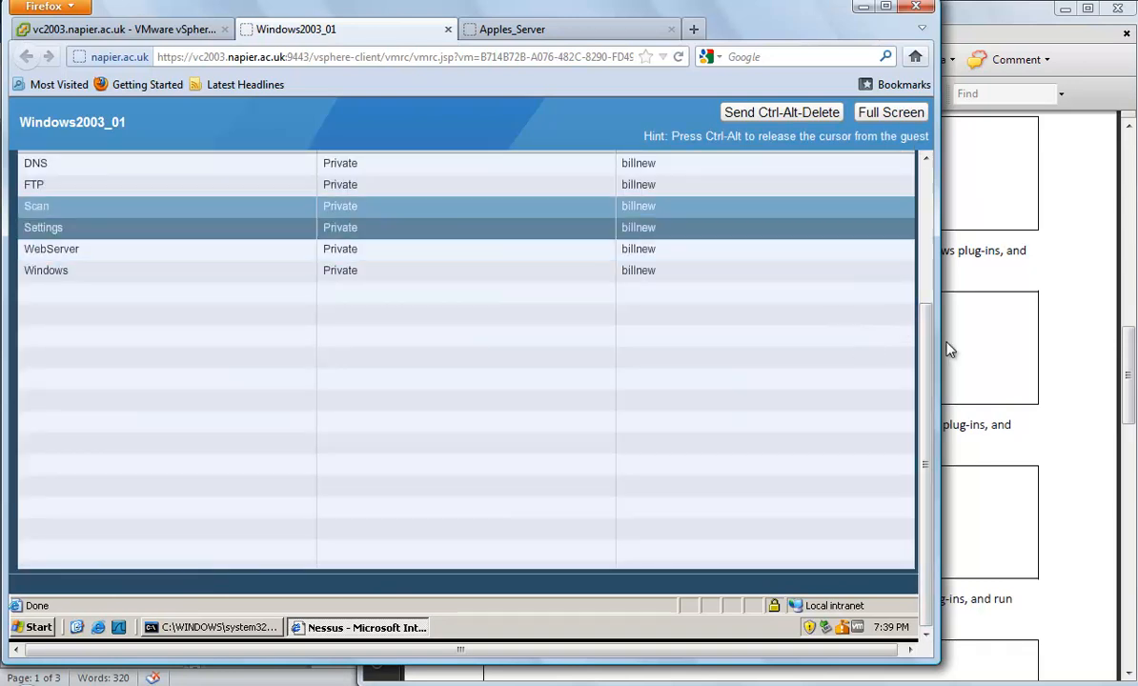
pyautogui.moveTo(930, 379); pyautogui.dragTo(926, 233)
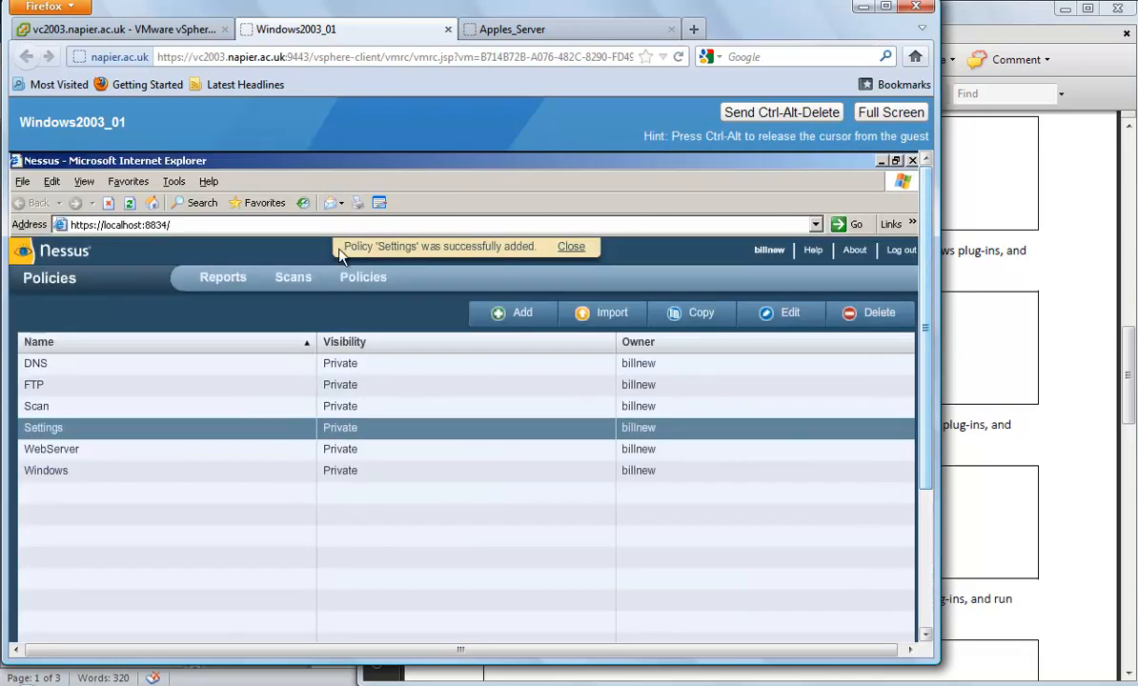
# Step: Add a new scan named settings that uses the Settings policy
pyautogui.click(292, 279)
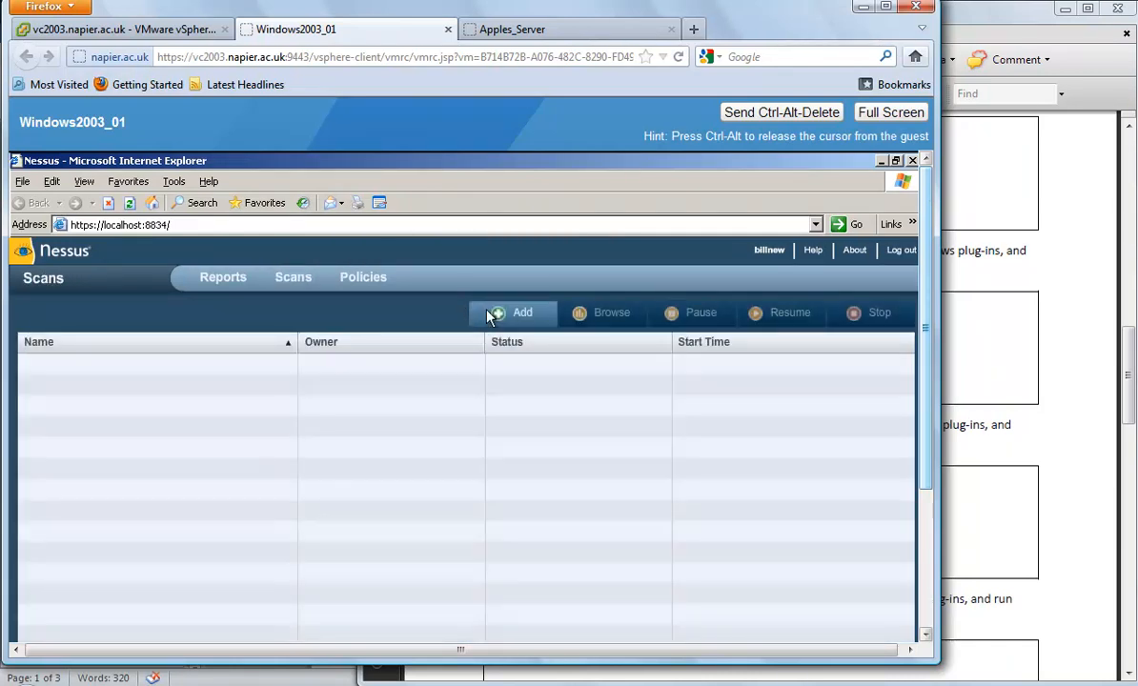
pyautogui.click(507, 314)
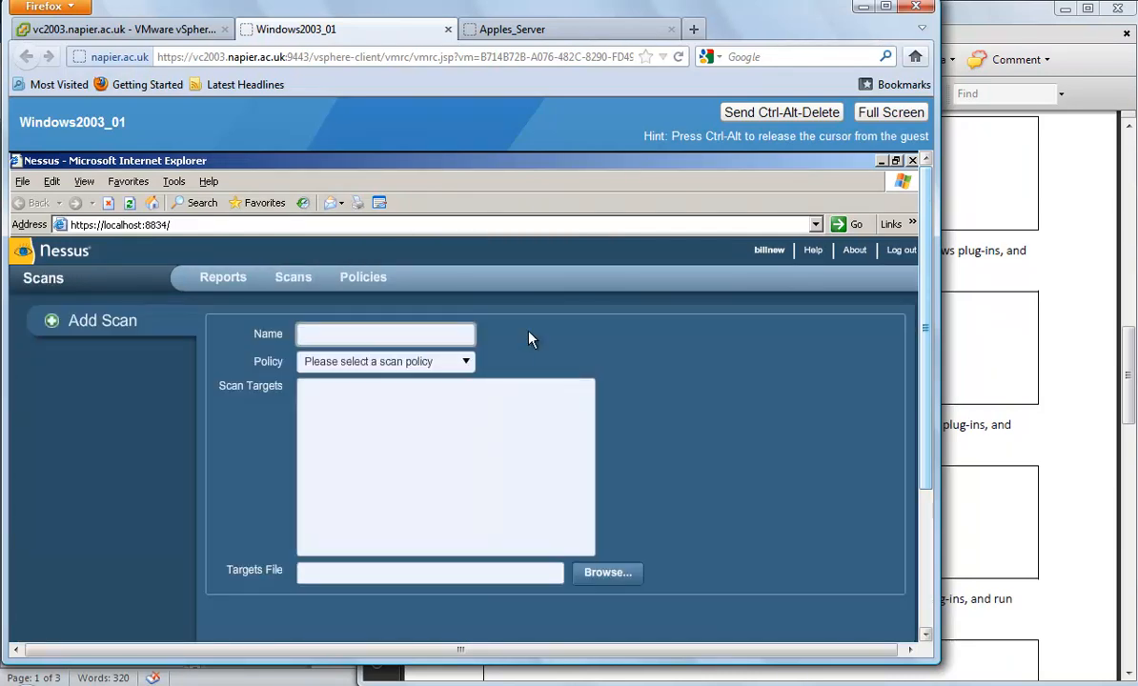
pyautogui.click(381, 364)
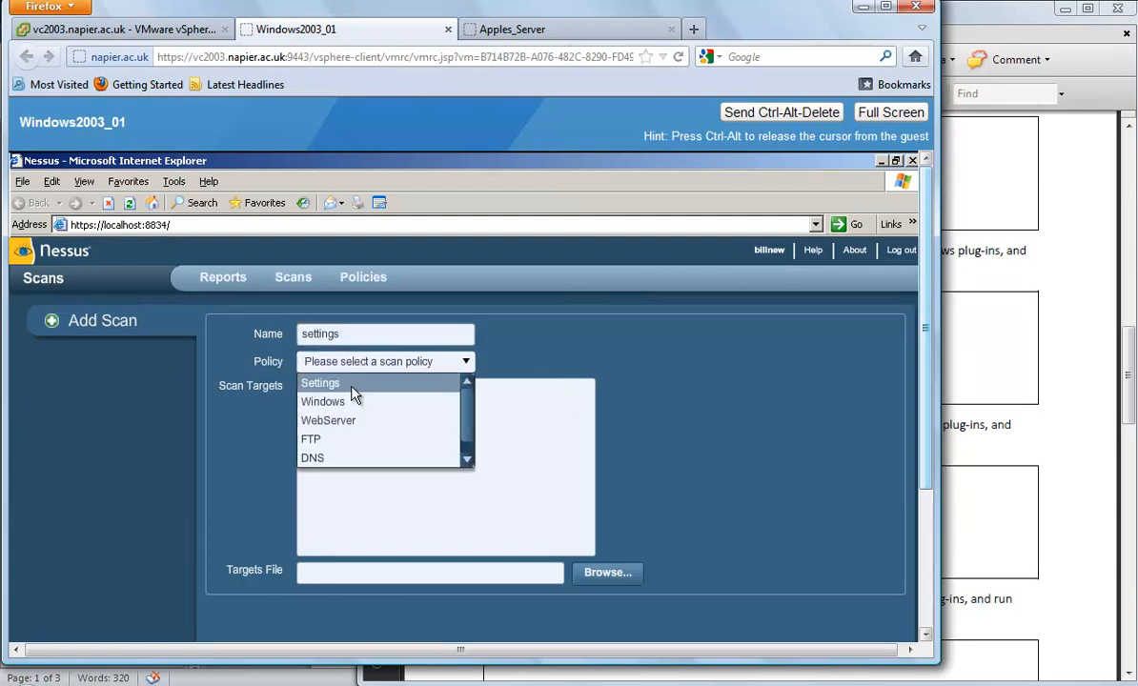
pyautogui.click(354, 385)
pyautogui.click(364, 426)
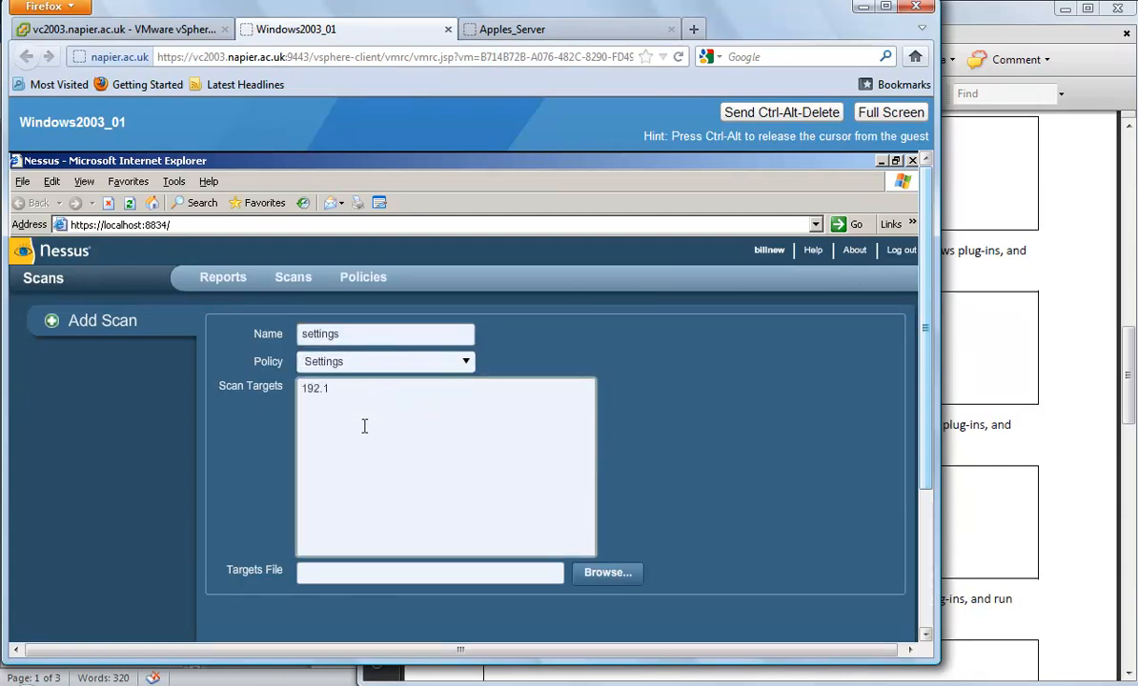
# Step: Enter 192.168.1.84 from the lab sheet as the target and launch the settings scan
pyautogui.click(1071, 303)
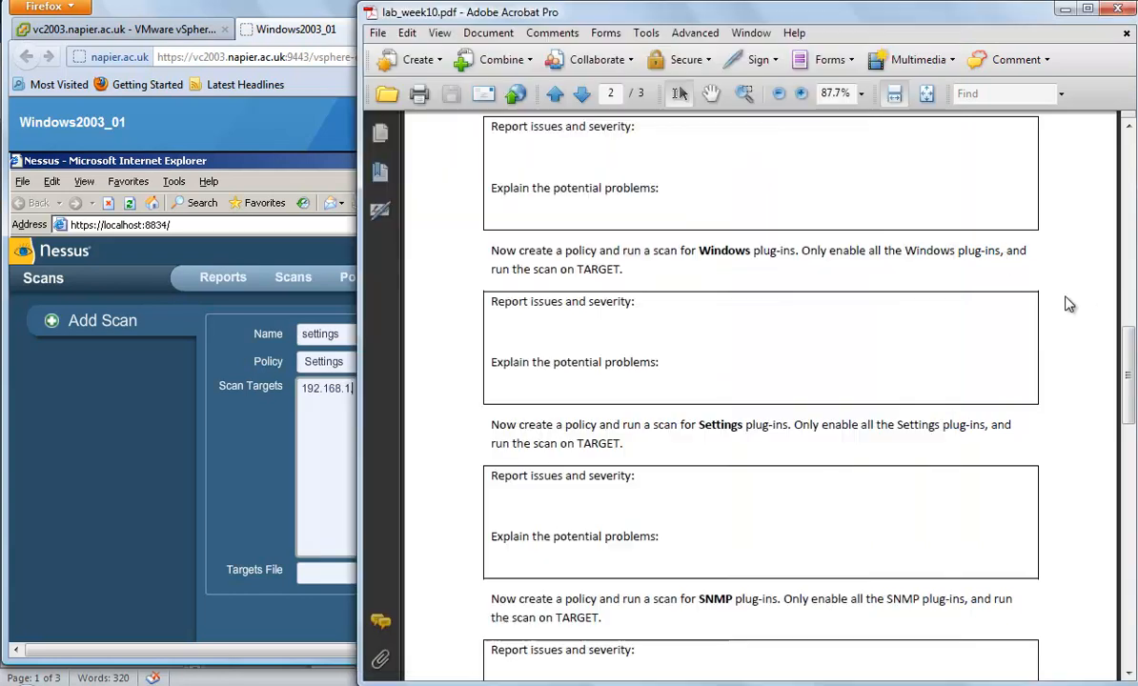
pyautogui.moveTo(1127, 374); pyautogui.dragTo(1120, 148)
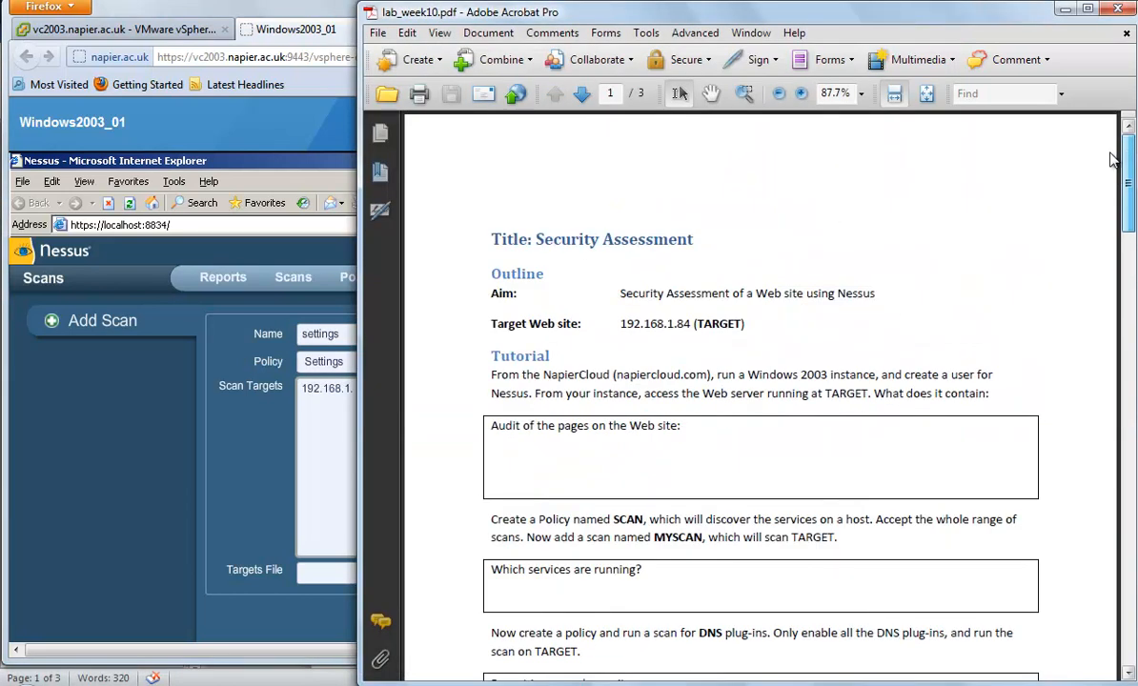
pyautogui.click(329, 418)
pyautogui.write('192.168.1.')
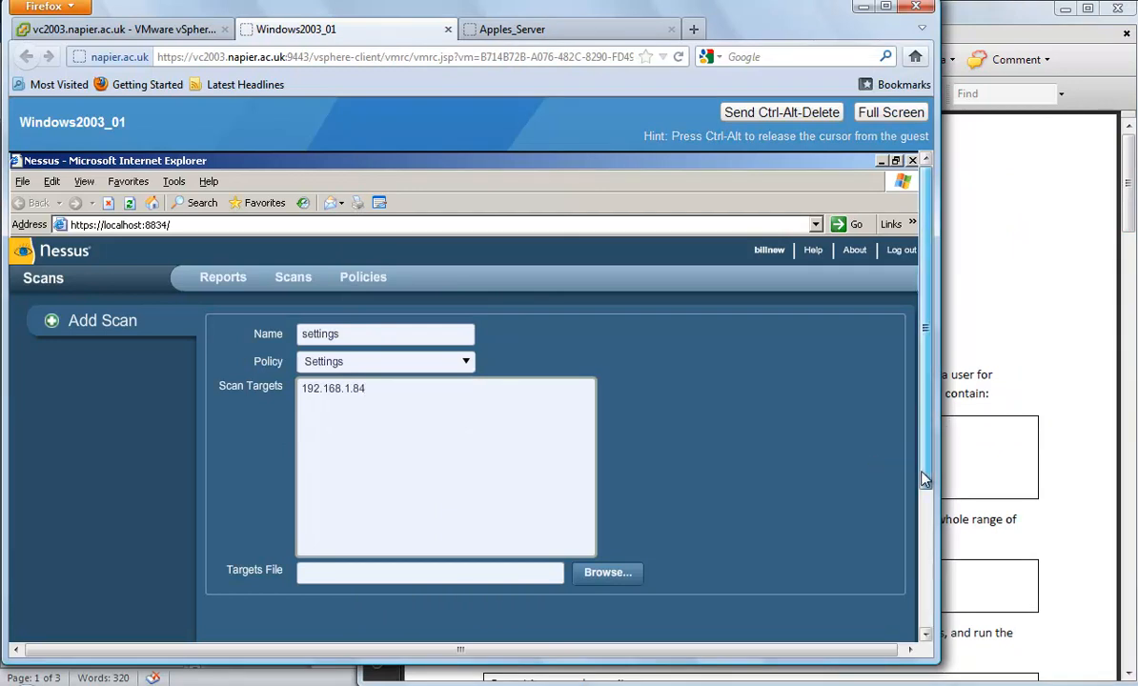
pyautogui.scroll(-4, 924, 460)
pyautogui.click(840, 554)
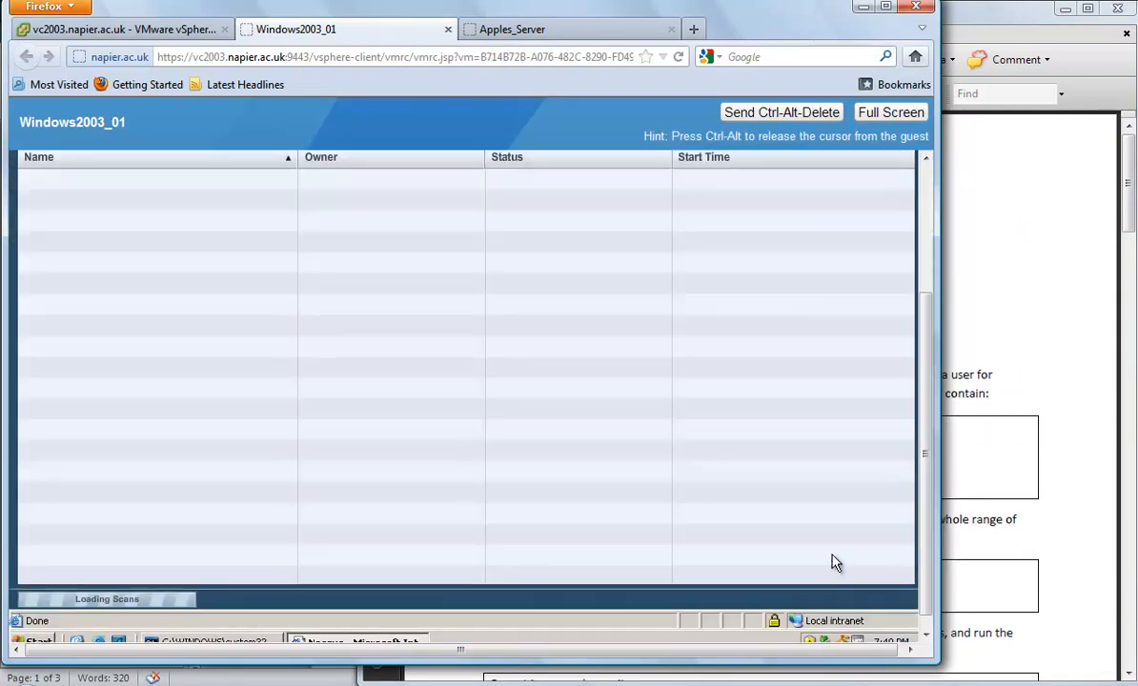
# Step: Open the running settings scan's report
pyautogui.click(138, 179)
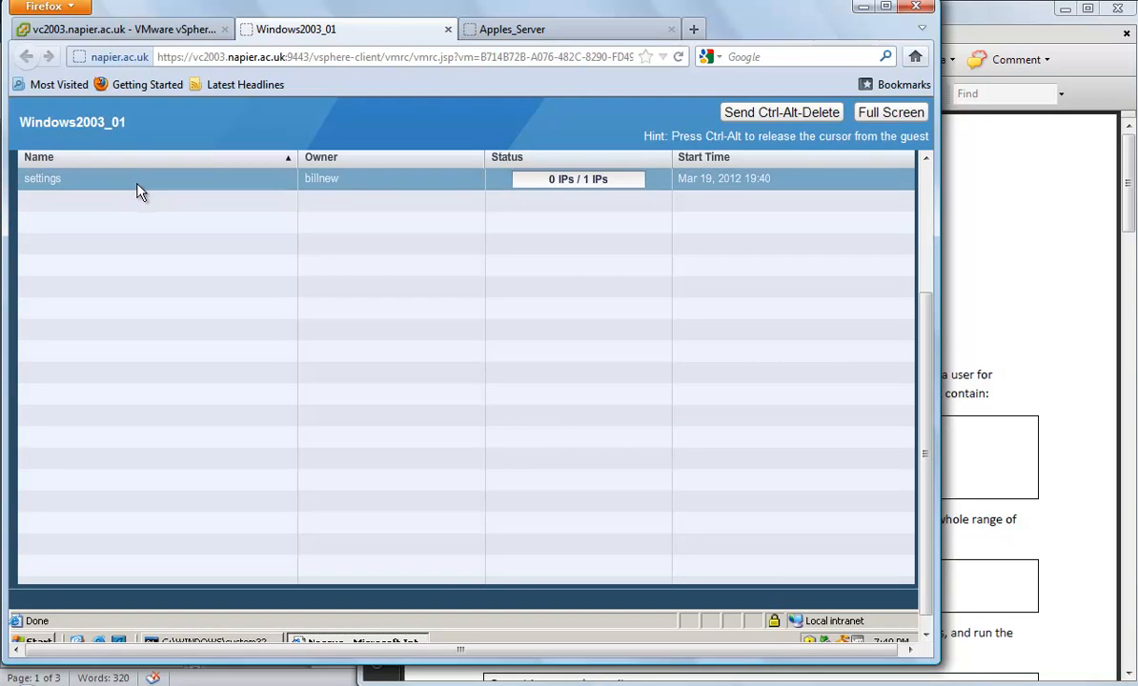
pyautogui.doubleClick(138, 183)
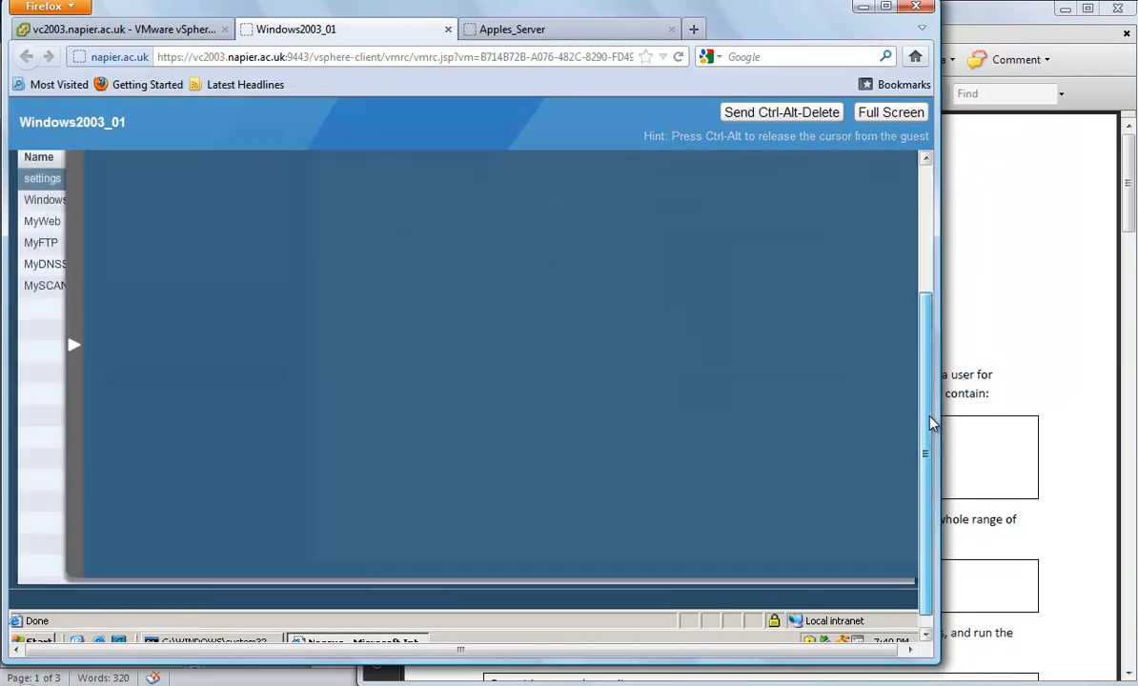
pyautogui.moveTo(927, 414); pyautogui.dragTo(927, 293)
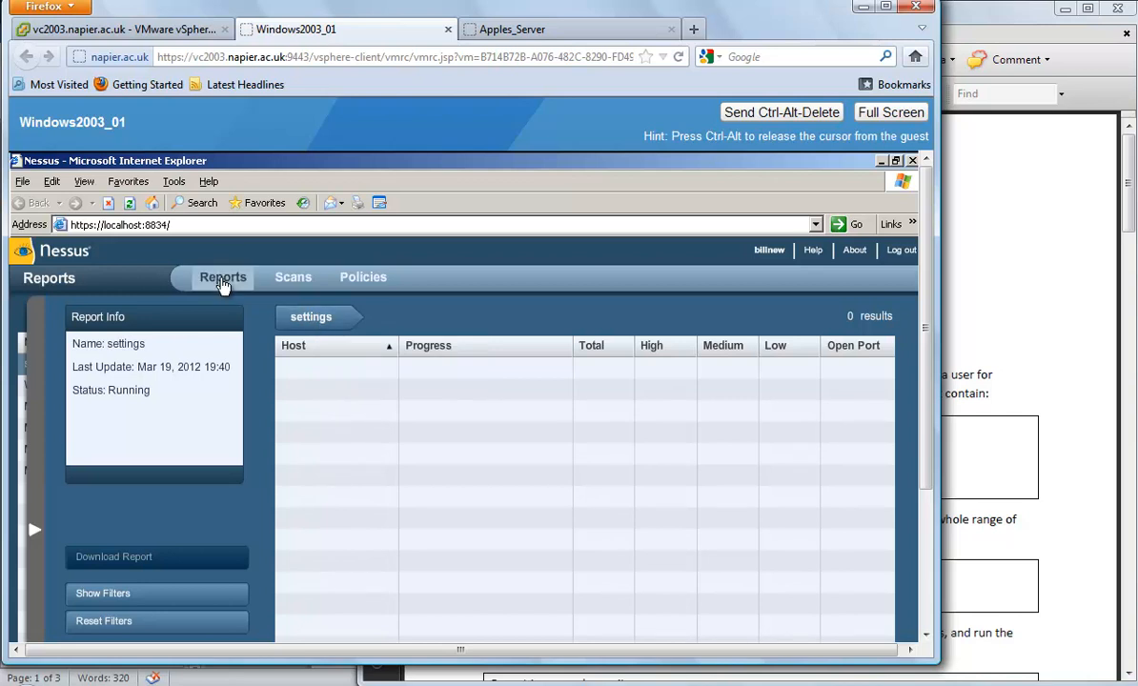
# Step: Reopen the completed settings report and view host 192.168.1.84's high-severity 0/tcp finding
pyautogui.click(225, 284)
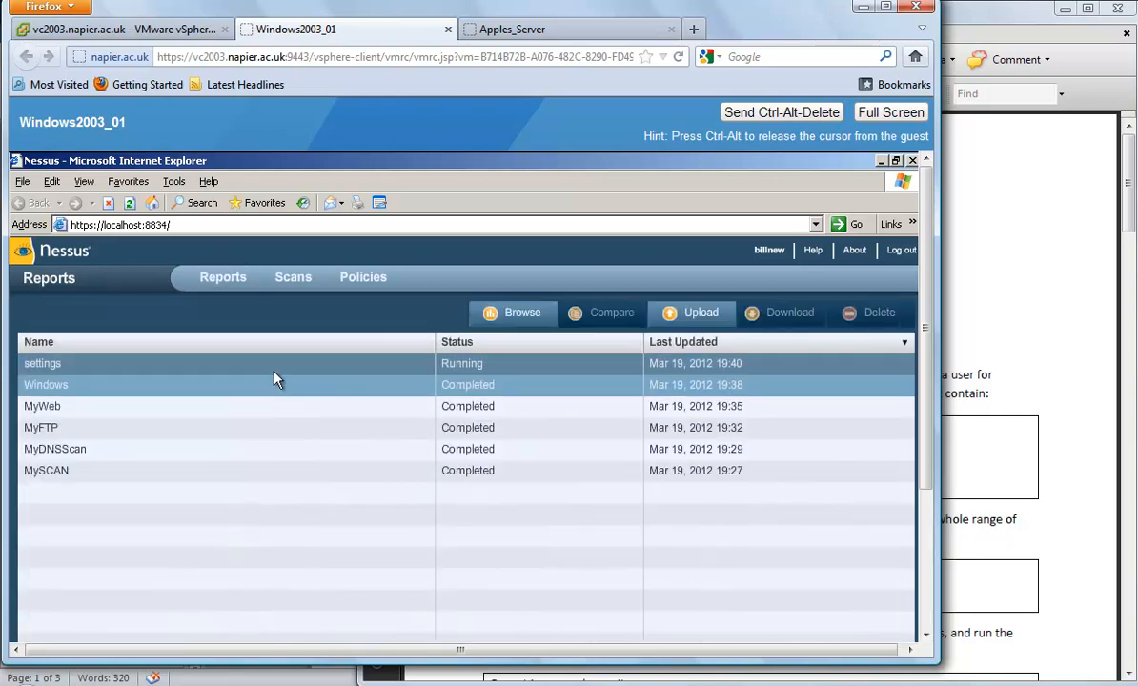
pyautogui.click(275, 378)
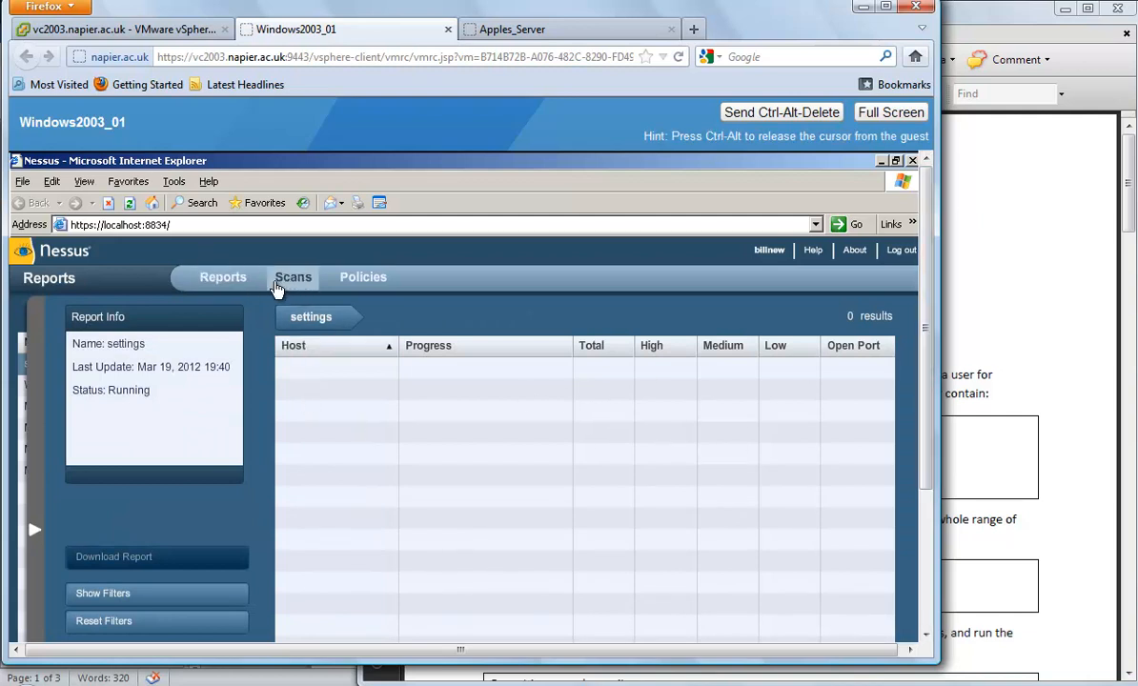
pyautogui.click(216, 280)
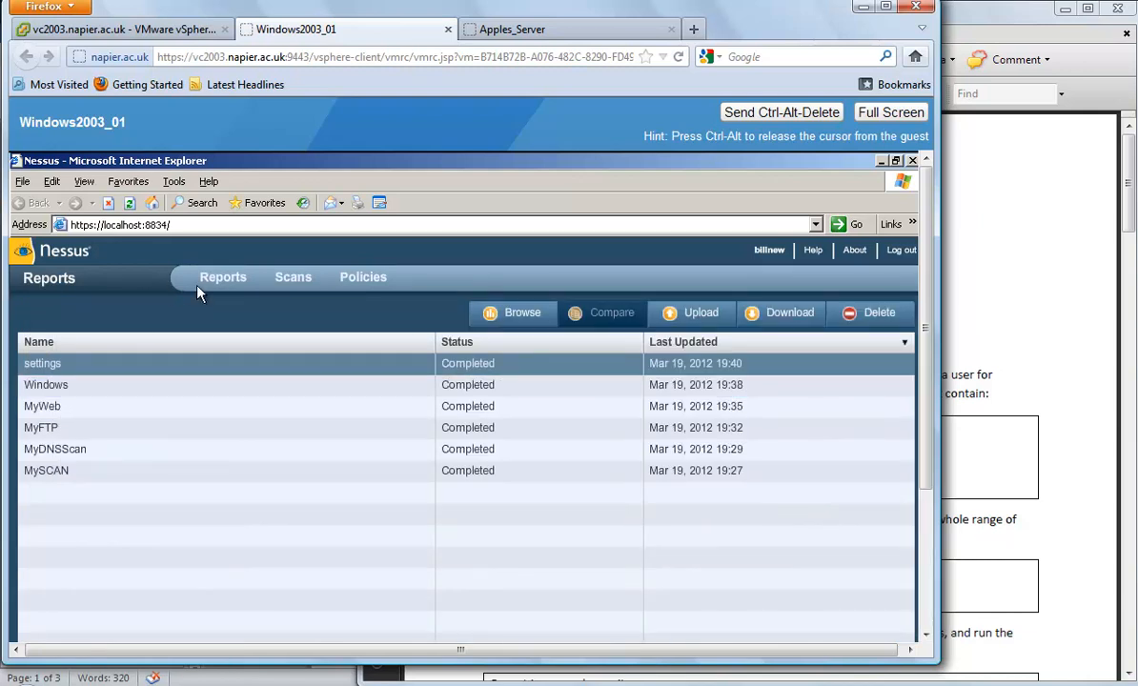
pyautogui.click(272, 368)
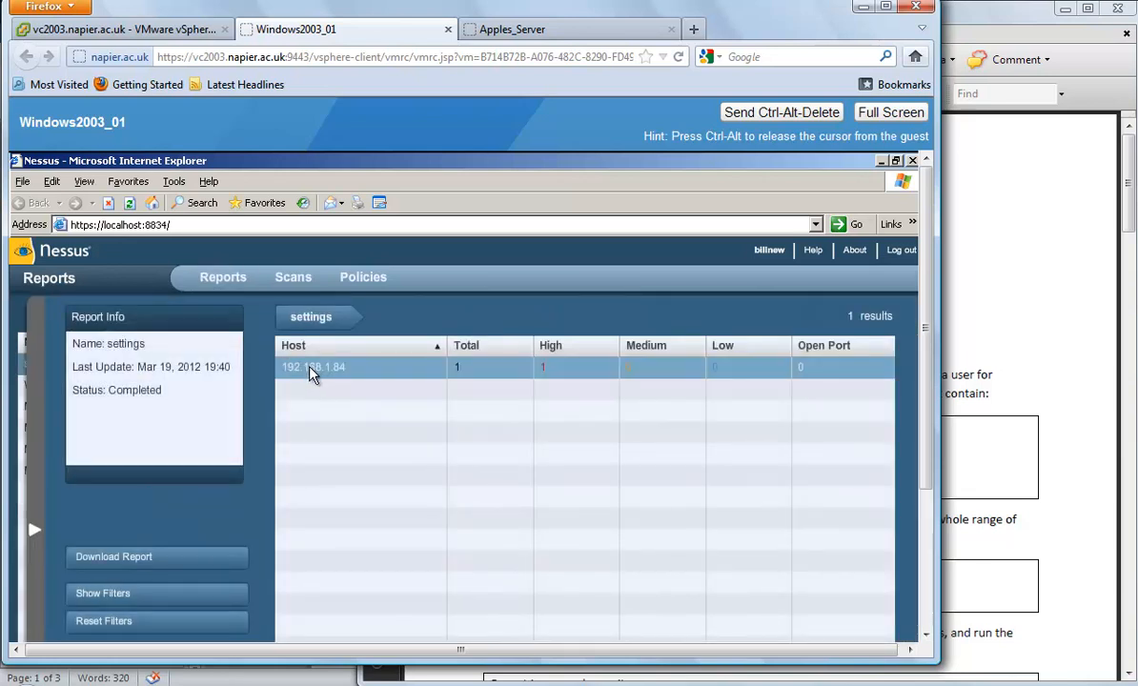
pyautogui.click(312, 370)
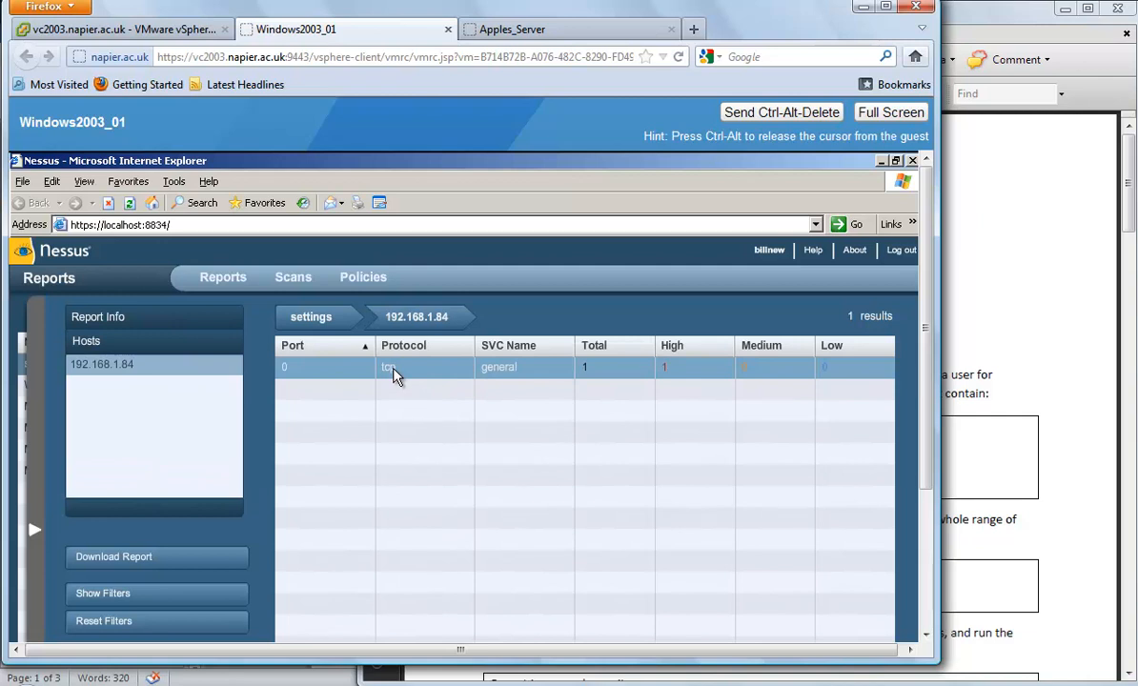
pyautogui.click(393, 374)
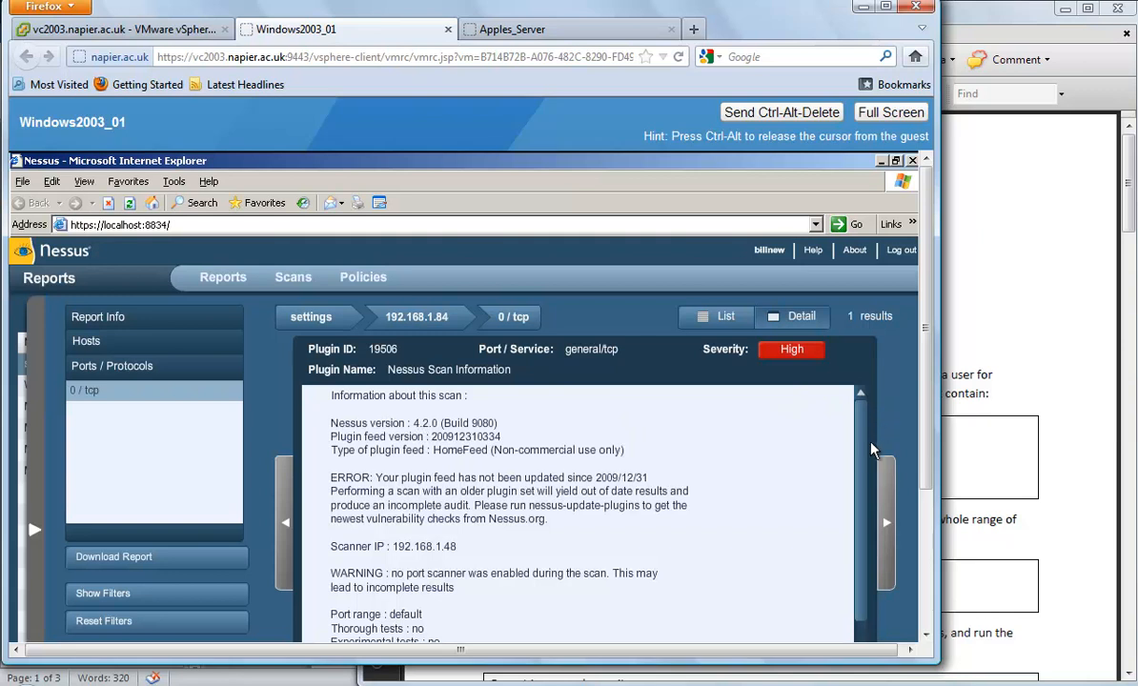
# Step: Read the plugin 19506 scan information details, then bring lab_week10.pdf to the front
pyautogui.moveTo(926, 466); pyautogui.dragTo(928, 526)
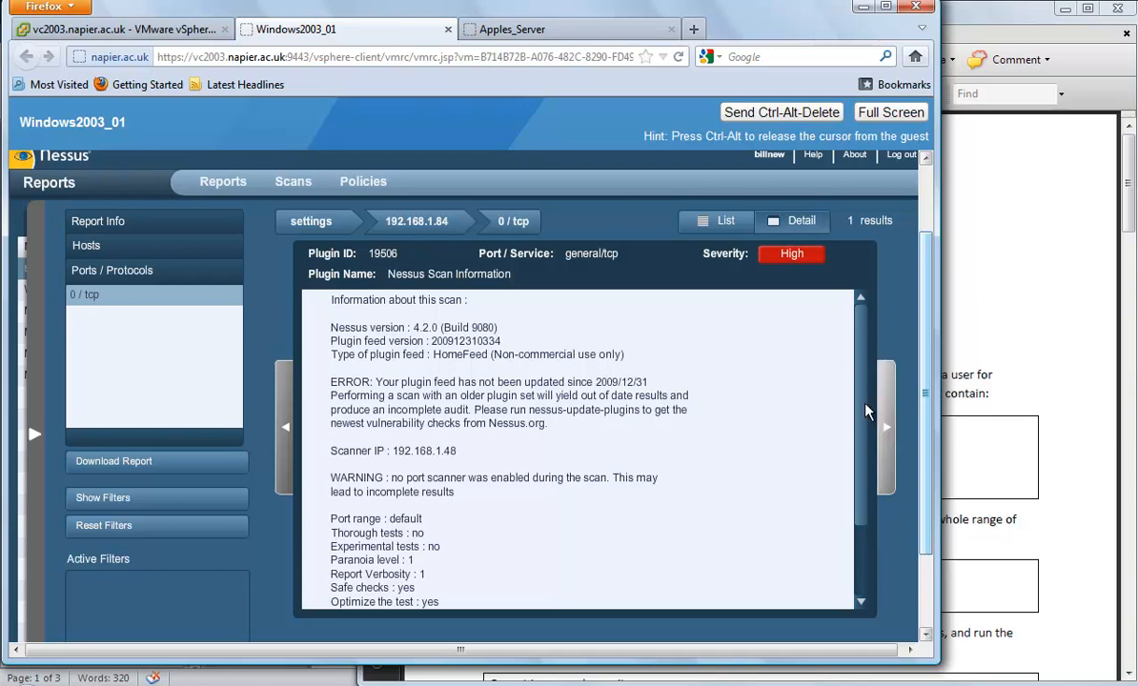
pyautogui.scroll(-3, 810, 476)
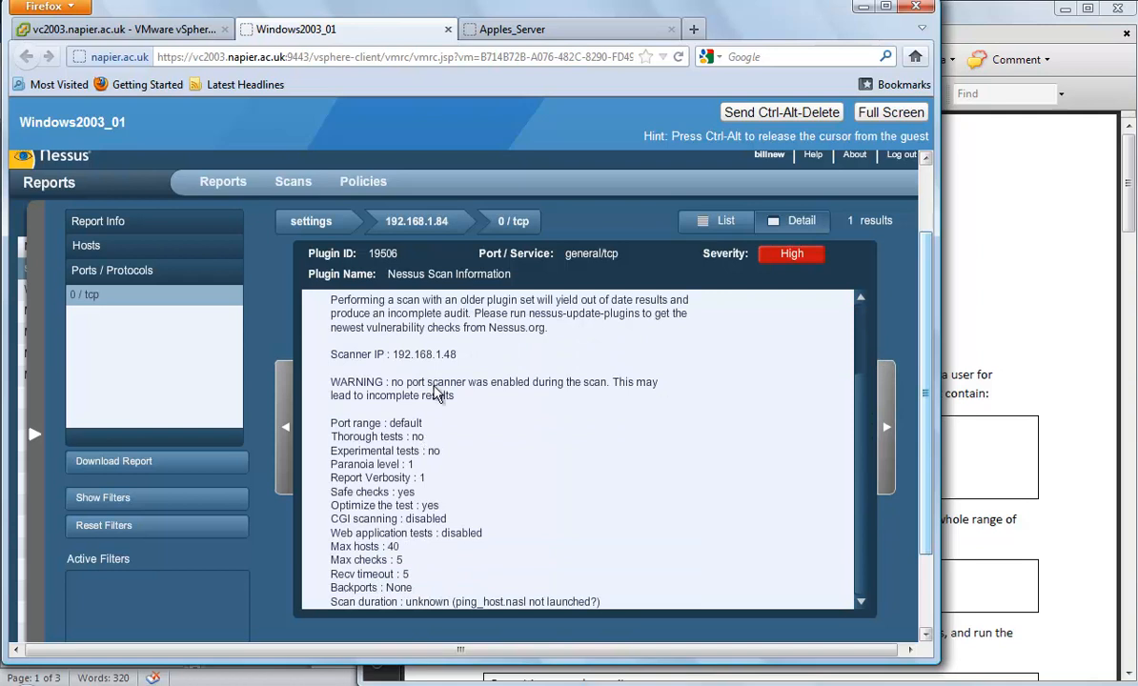
pyautogui.scroll(3, 476, 331)
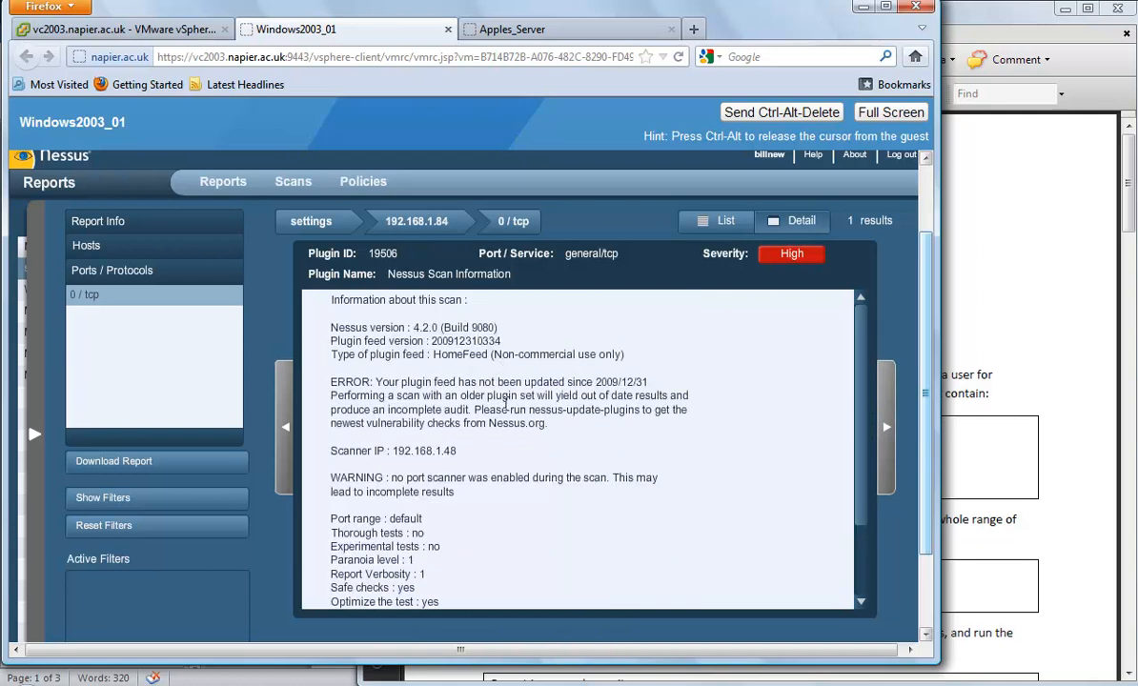
pyautogui.moveTo(572, 429); pyautogui.dragTo(406, 393)
pyautogui.click(487, 420)
pyautogui.click(1003, 460)
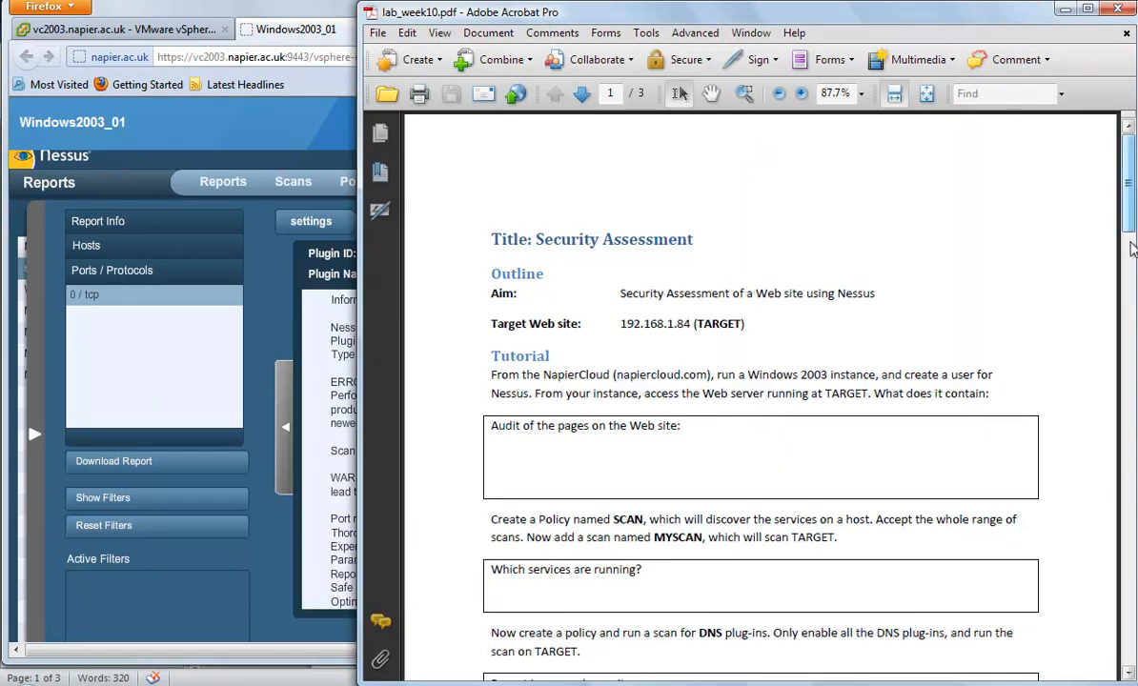
# Step: Return to the VM console and start a new Nessus policy named SNMP
pyautogui.scroll(-10, 1110, 386)
pyautogui.moveTo(1110, 388); pyautogui.dragTo(1110, 446)
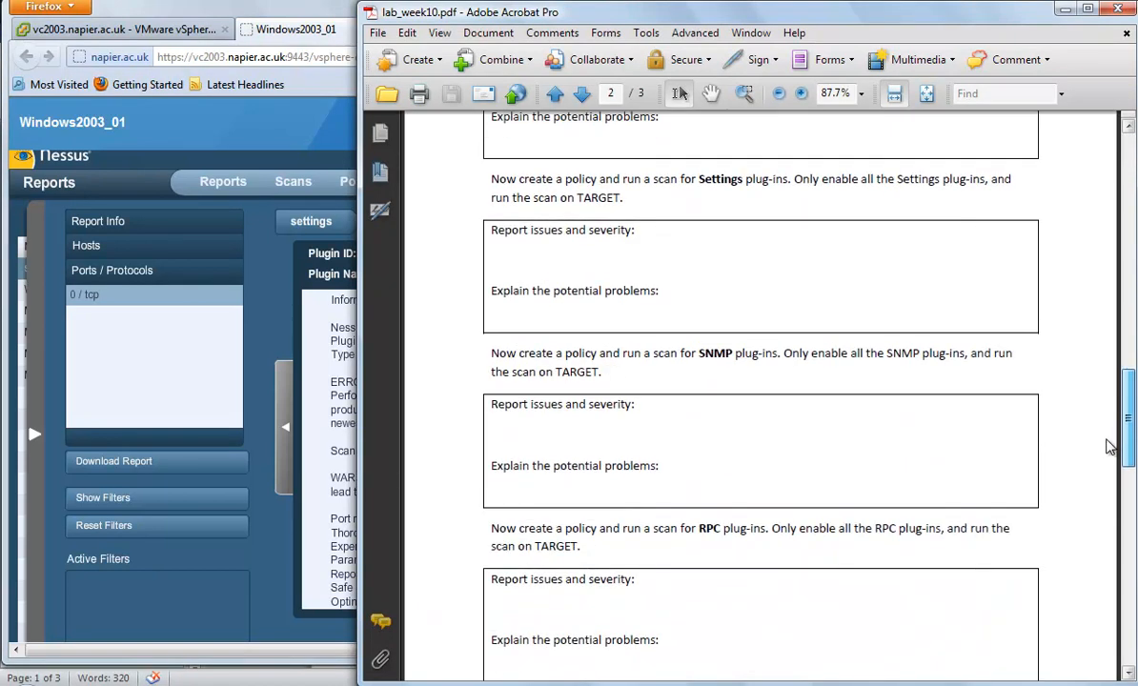
pyautogui.click(310, 345)
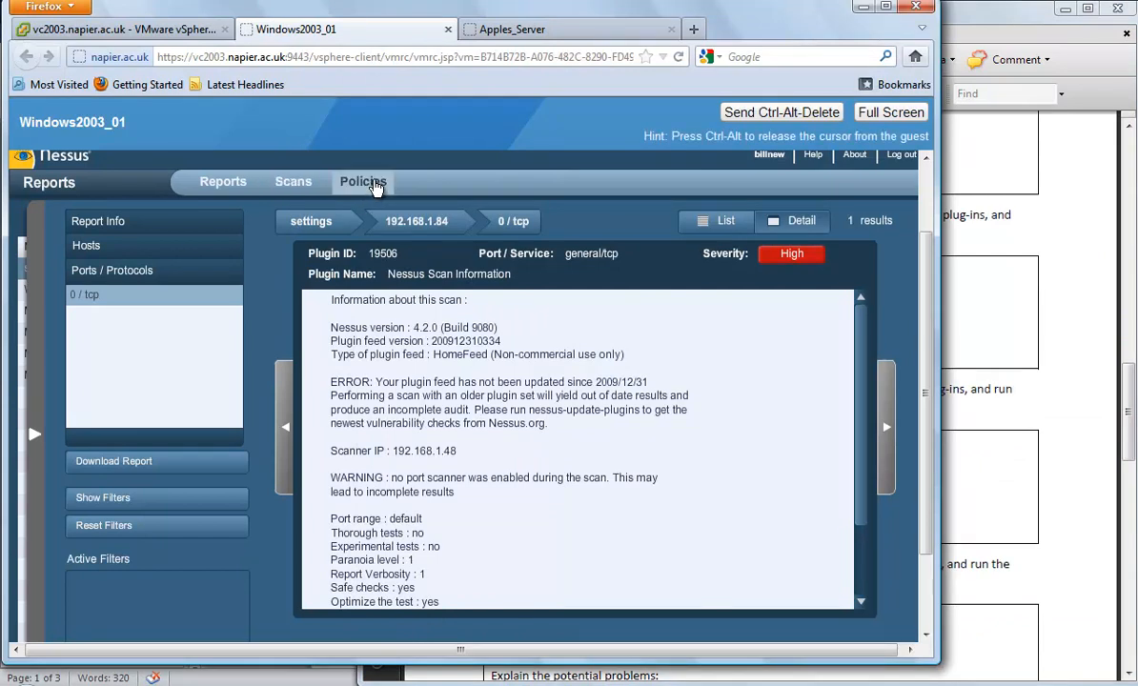
pyautogui.click(365, 182)
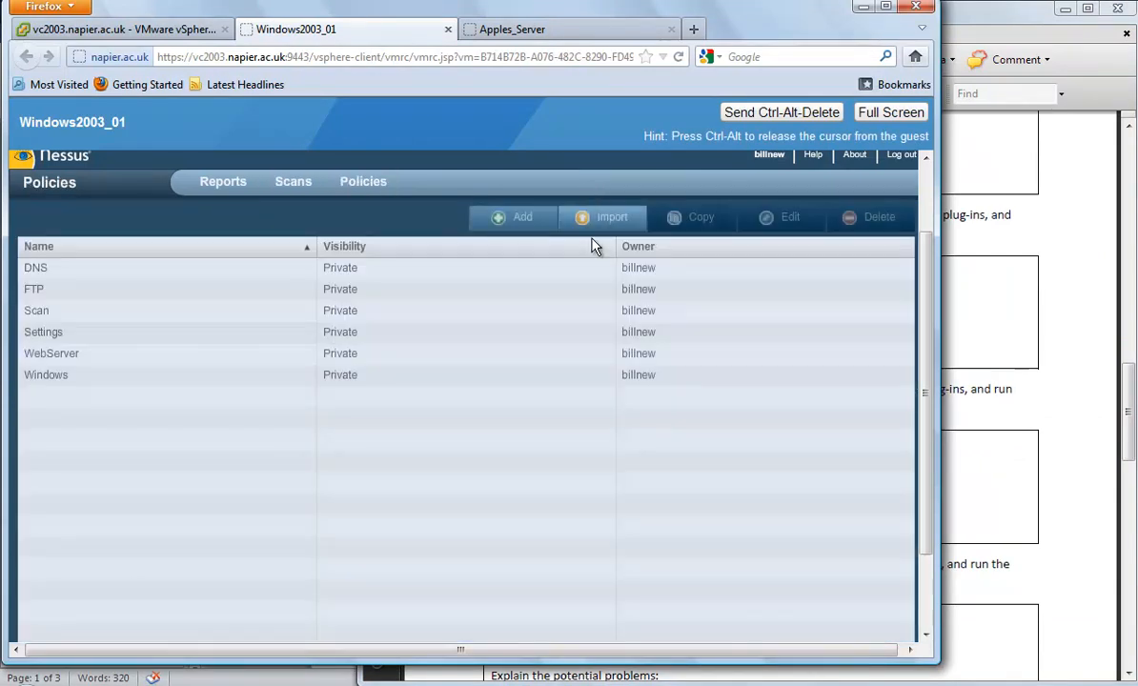
pyautogui.click(499, 218)
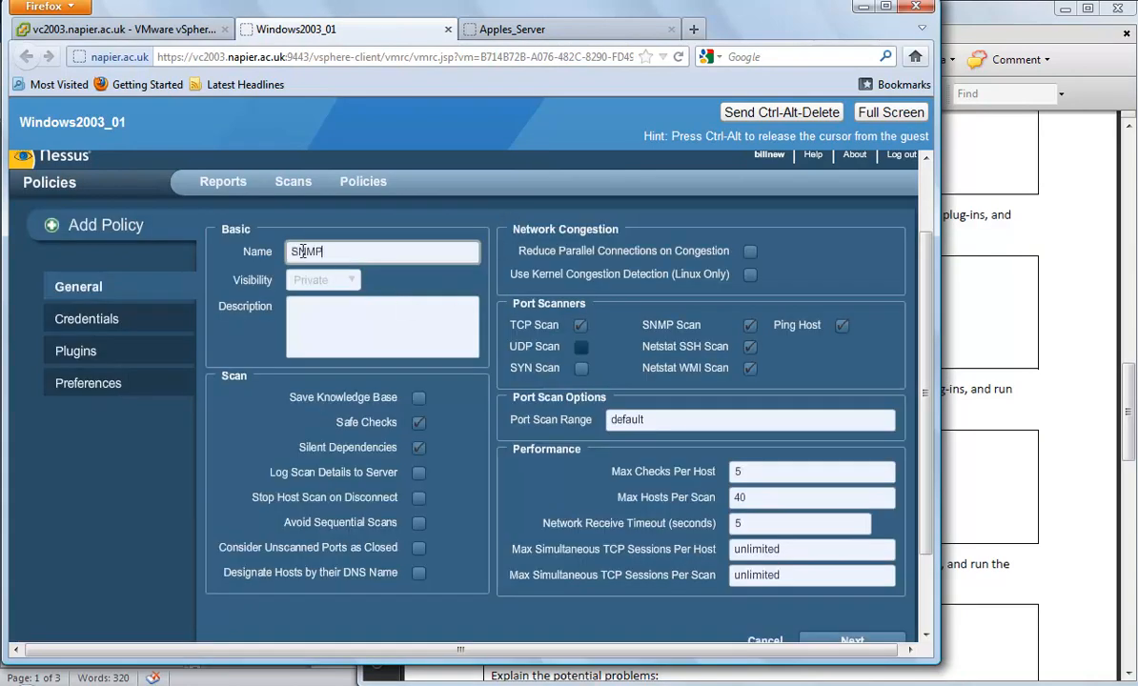
pyautogui.write('SNMP')
# Step: Turn off TCP, Netstat SSH and Netstat WMI scanning, advancing to the plugin page
pyautogui.click(580, 325)
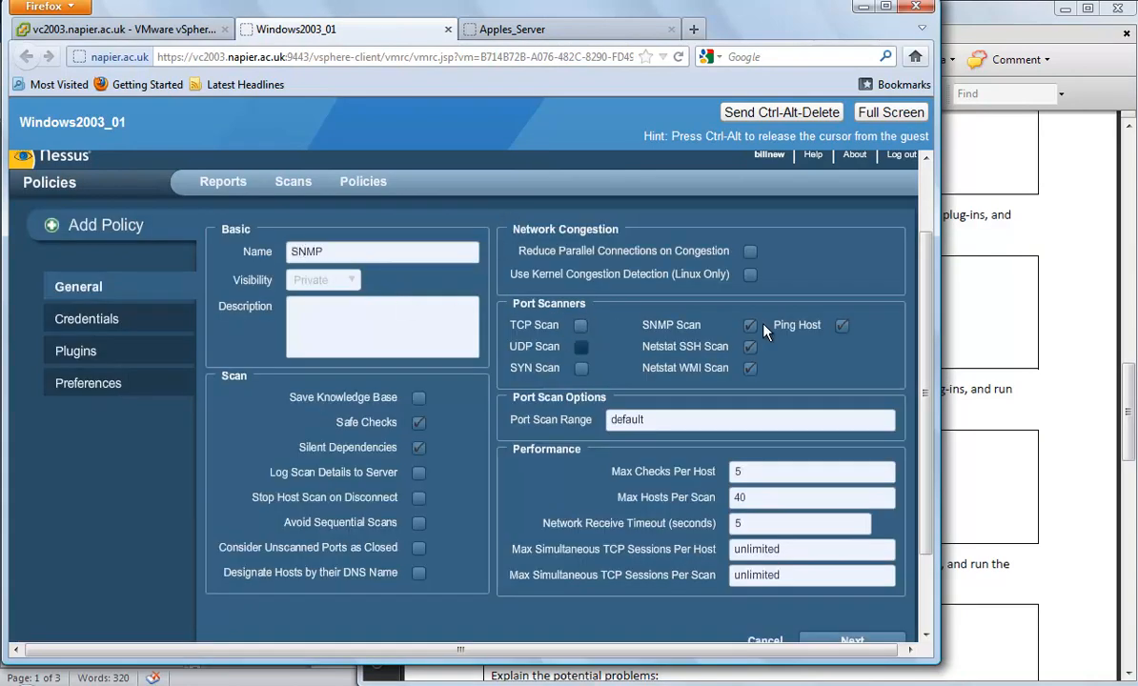
pyautogui.click(750, 347)
pyautogui.click(750, 368)
pyautogui.scroll(-2, 857, 333)
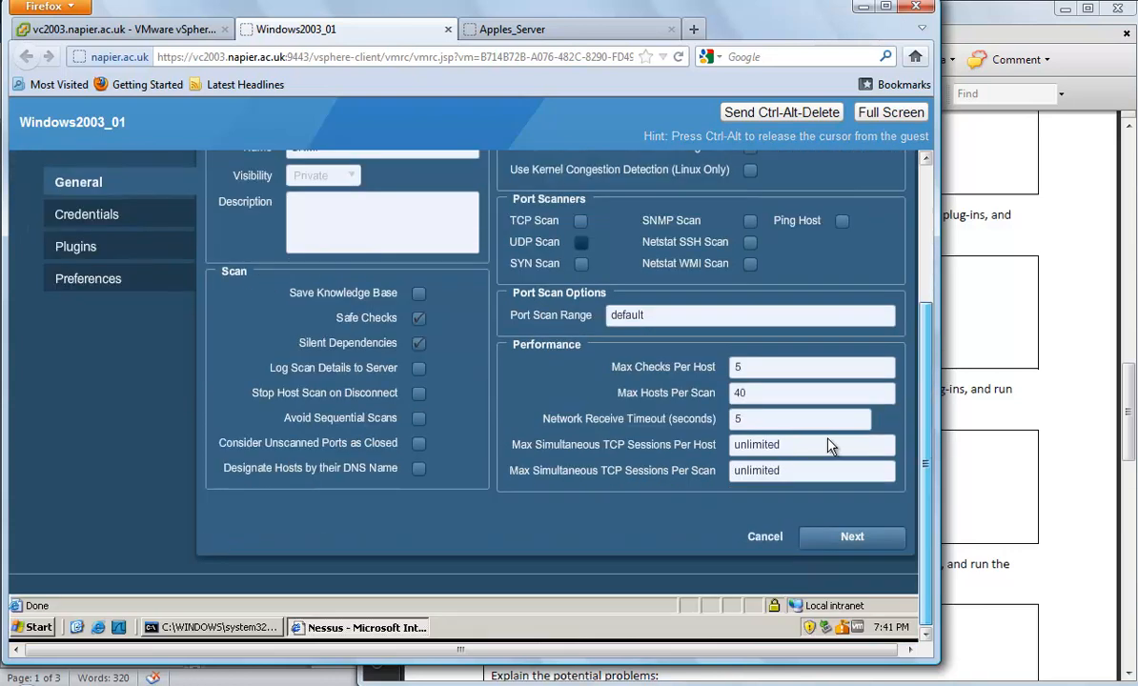
pyautogui.click(852, 537)
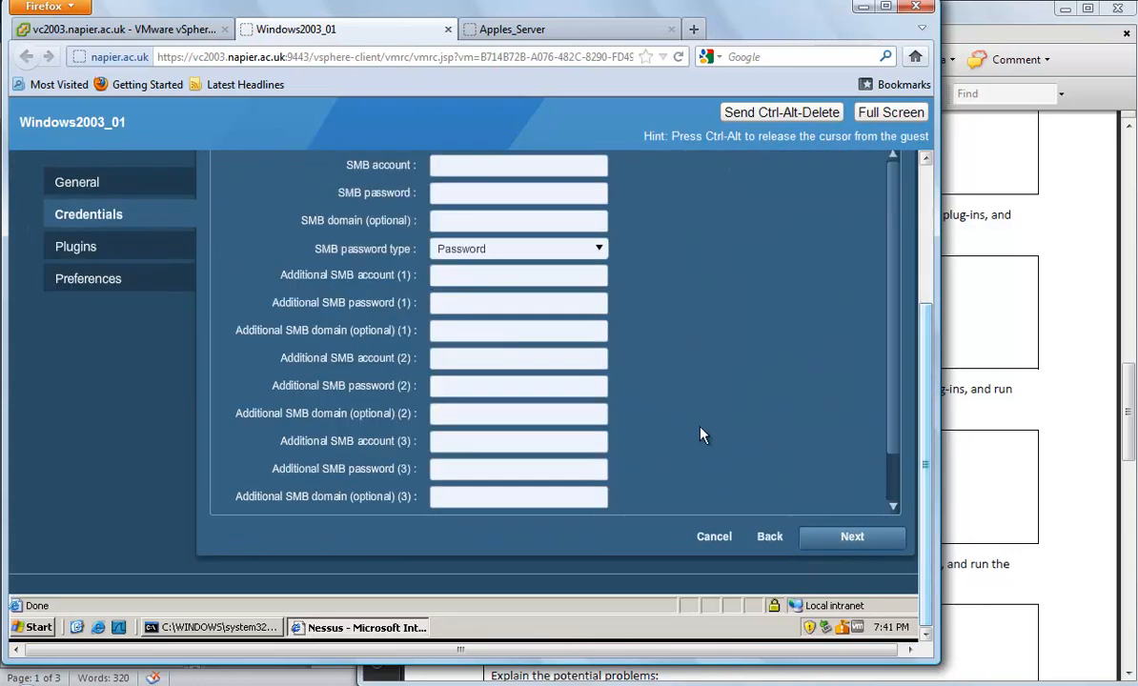
pyautogui.click(830, 538)
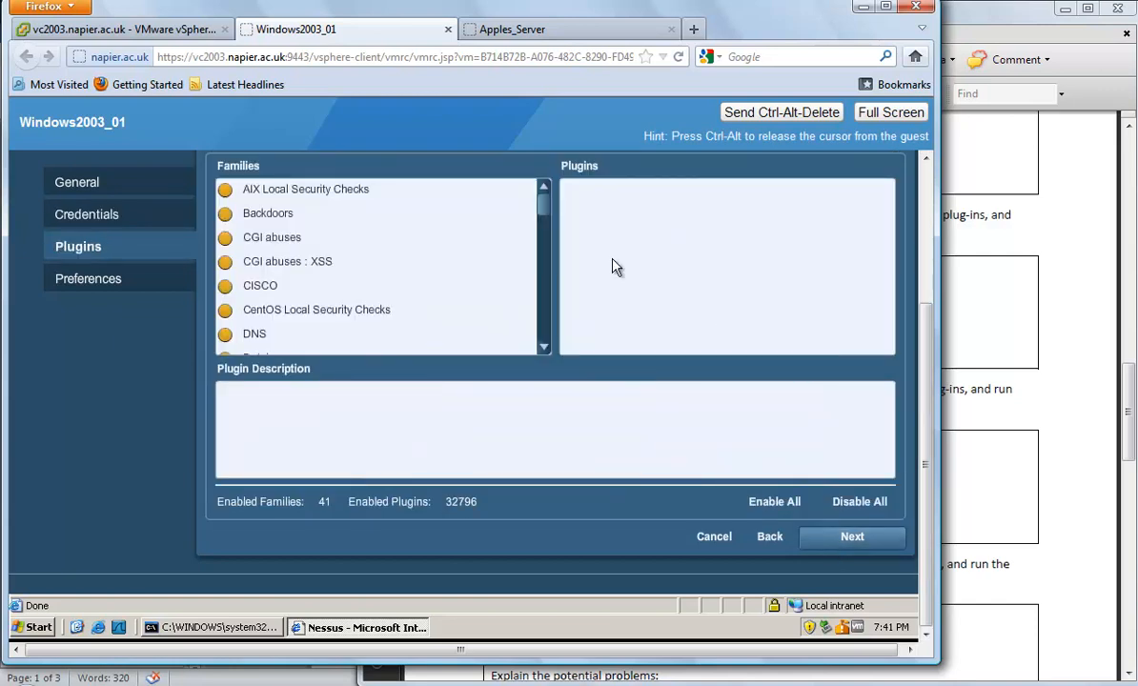
# Step: Disable all plugin families, enable only SNMP, and save the policy
pyautogui.click(859, 502)
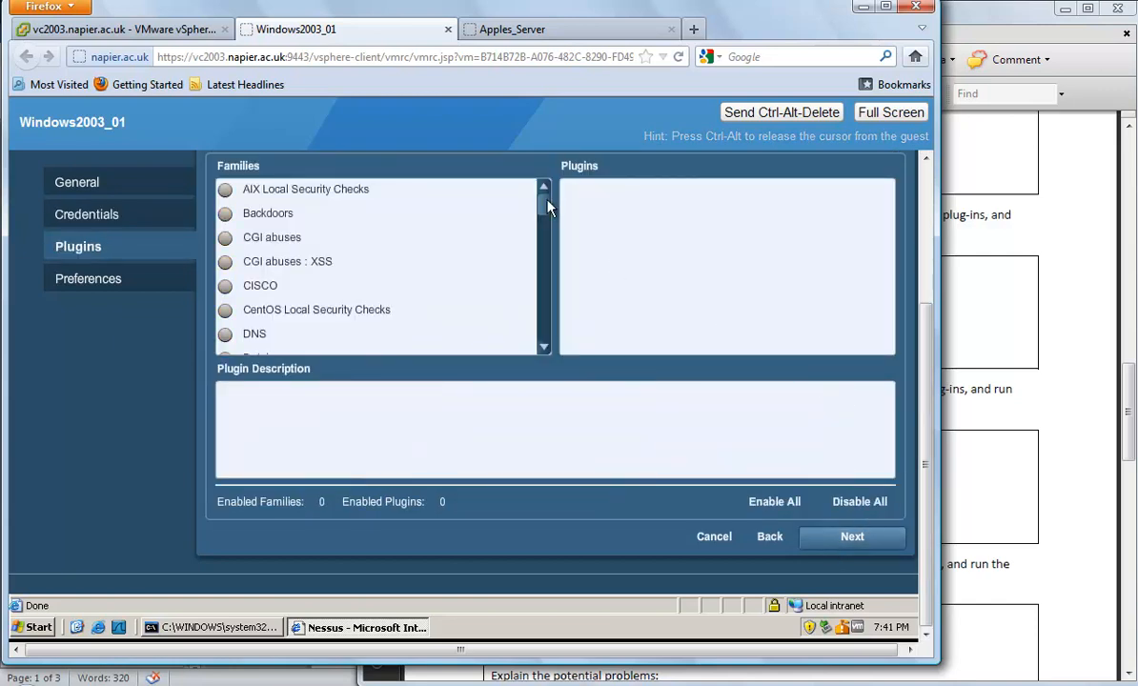
pyautogui.moveTo(543, 203); pyautogui.dragTo(535, 305)
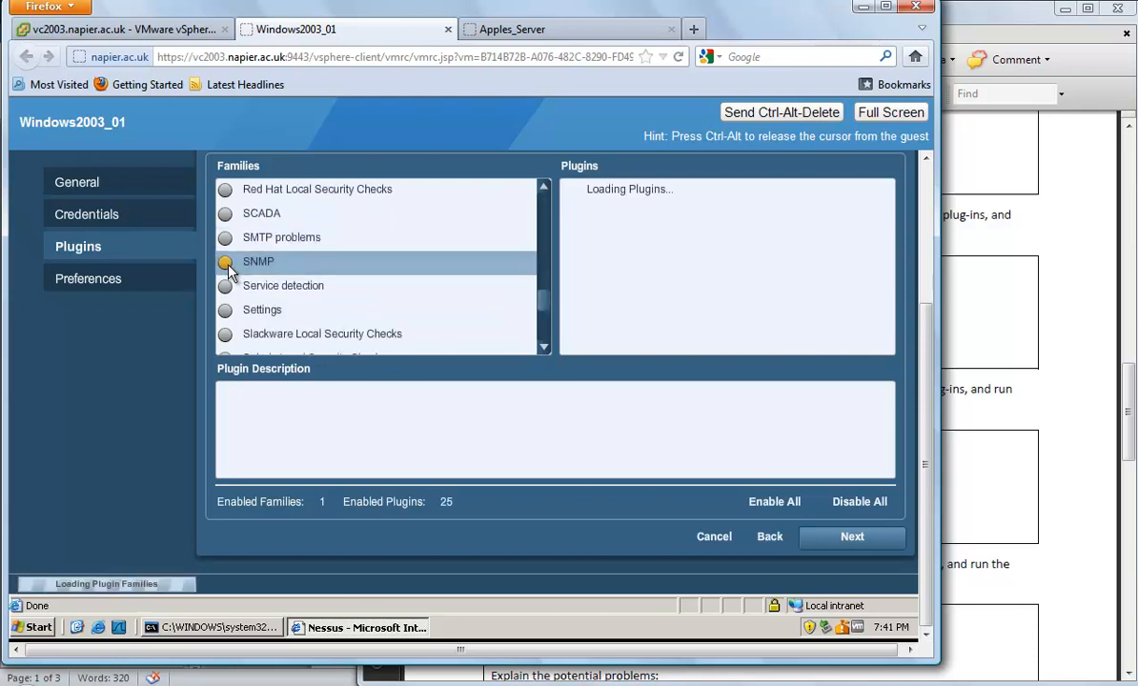
pyautogui.click(227, 266)
pyautogui.click(851, 537)
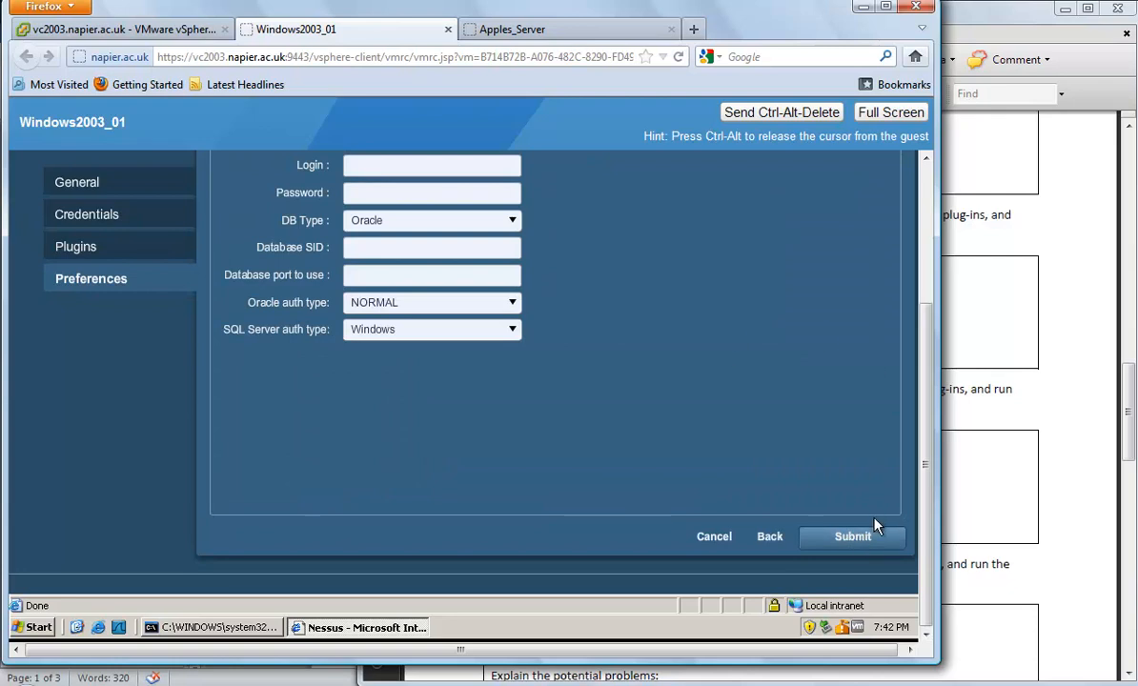
pyautogui.click(861, 536)
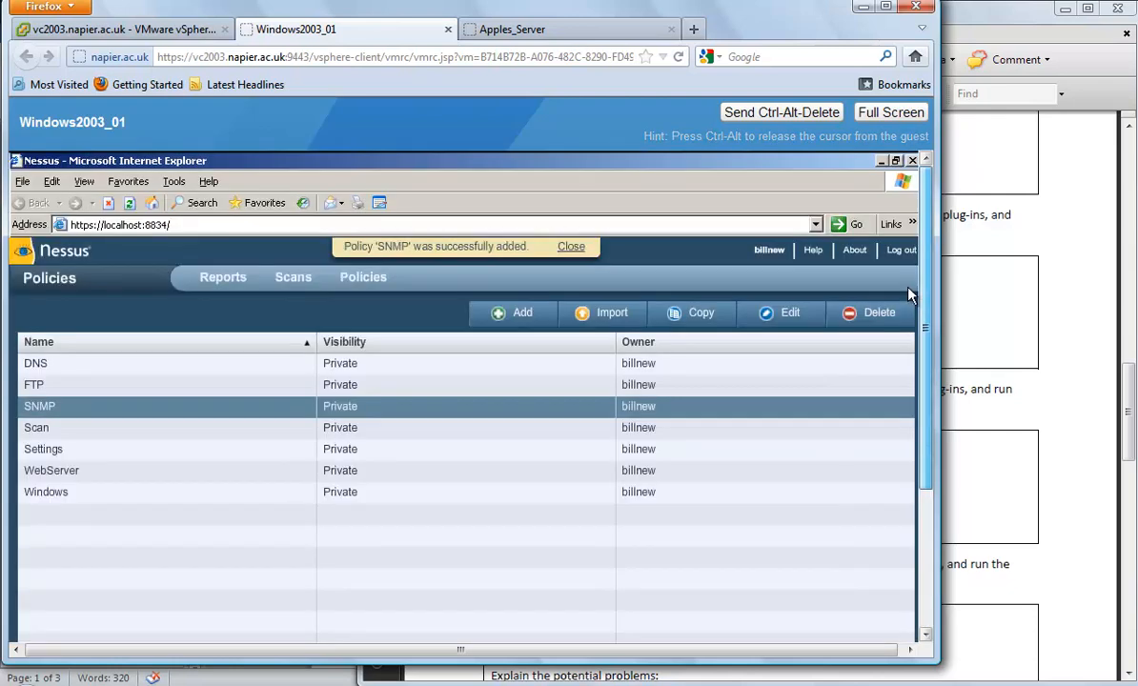
# Step: Add a new scan named SNMP using the SNMP policy
pyautogui.click(294, 284)
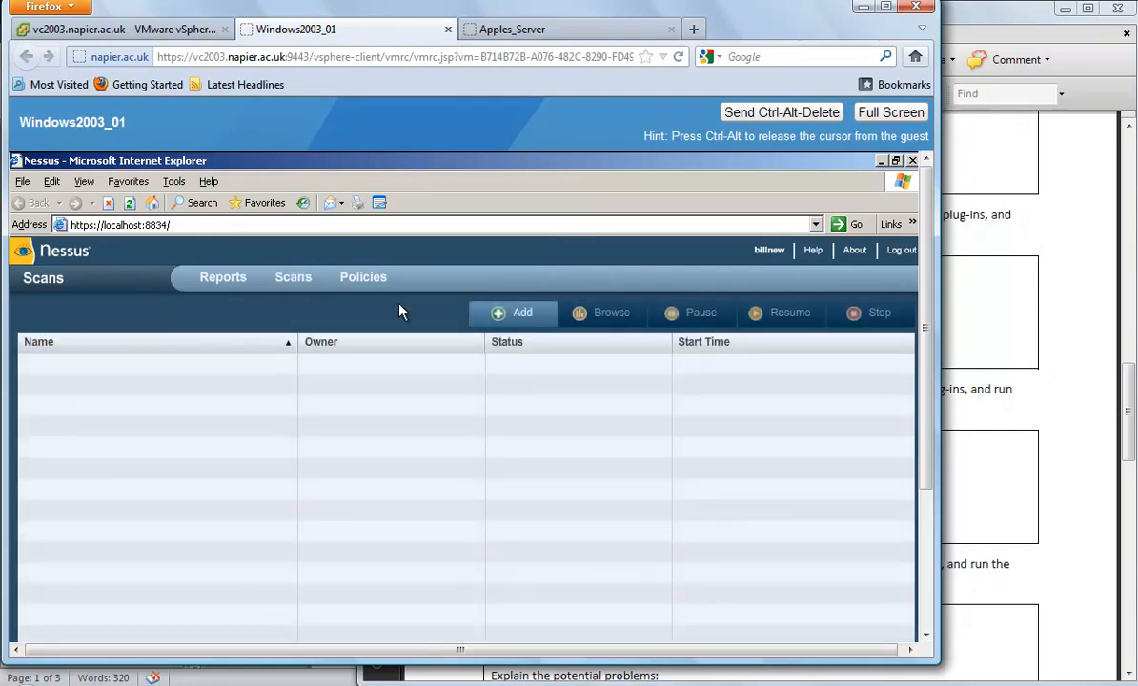
pyautogui.click(505, 315)
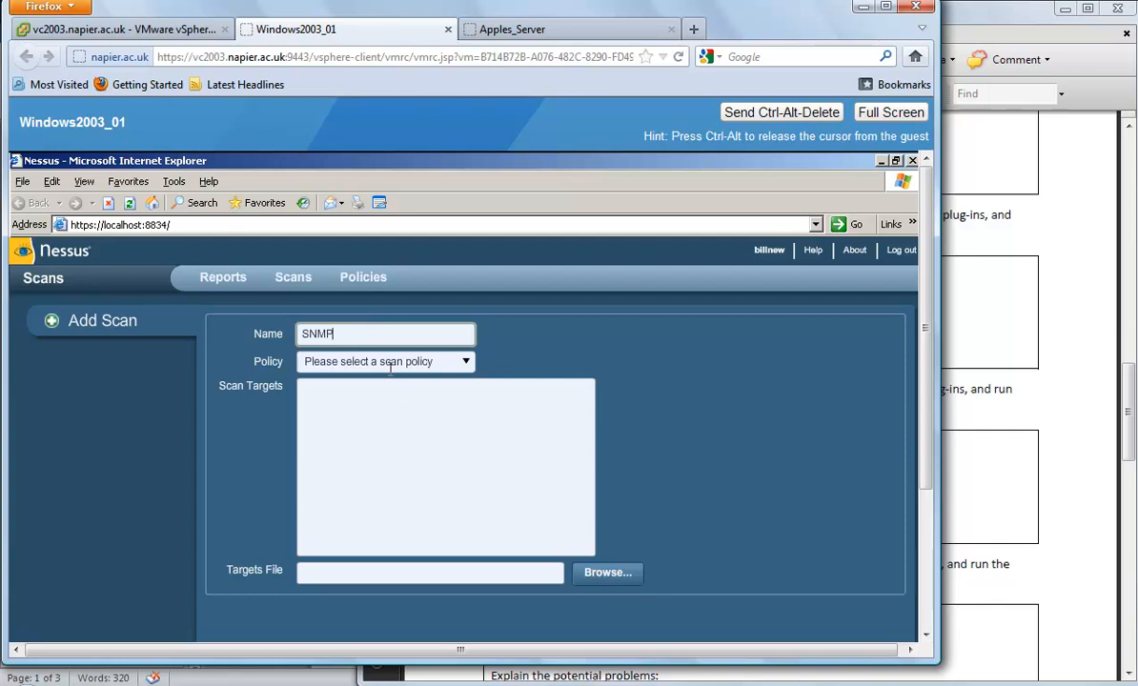
pyautogui.click(373, 366)
pyautogui.click(376, 384)
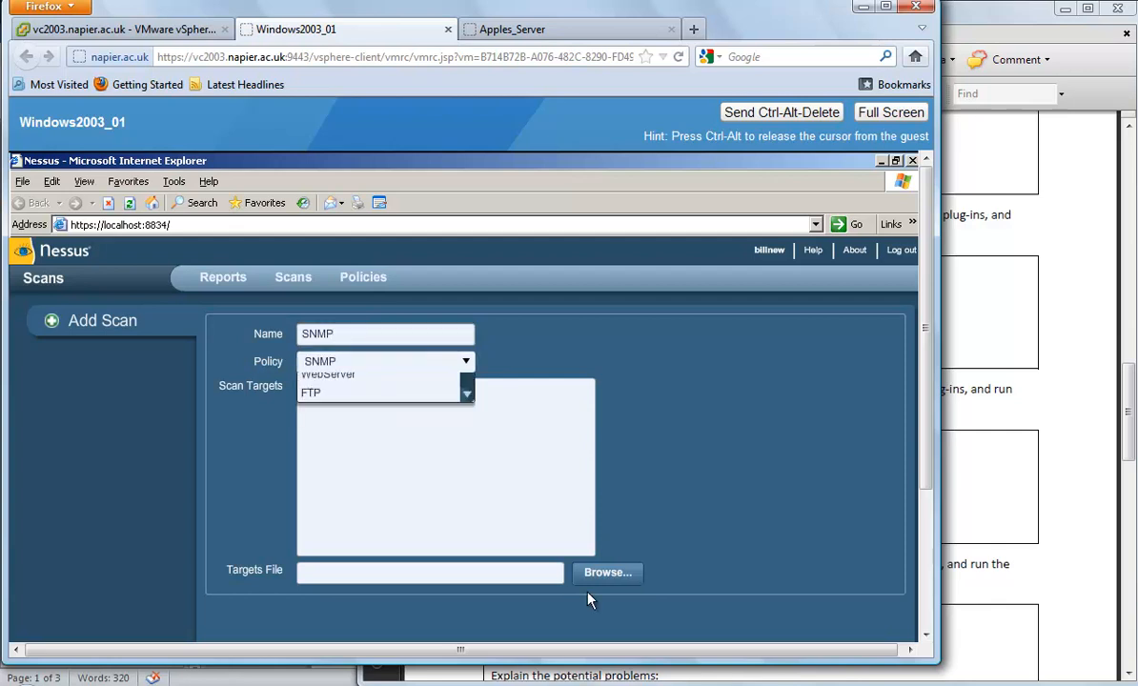
pyautogui.moveTo(924, 428); pyautogui.dragTo(926, 598)
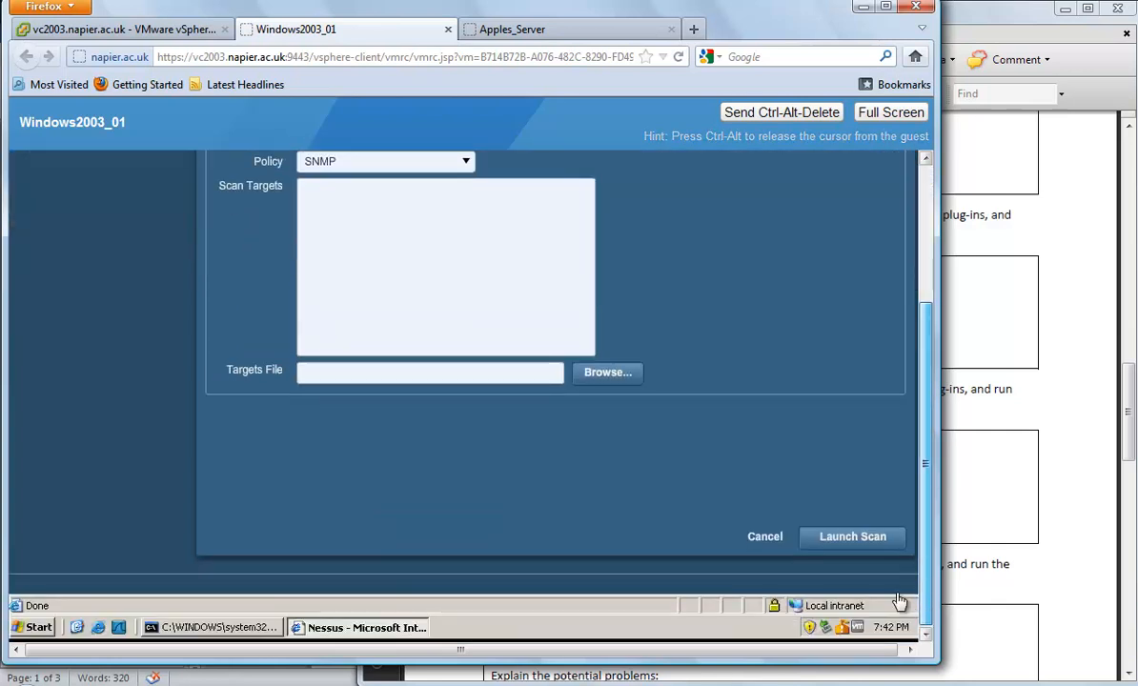
pyautogui.click(805, 536)
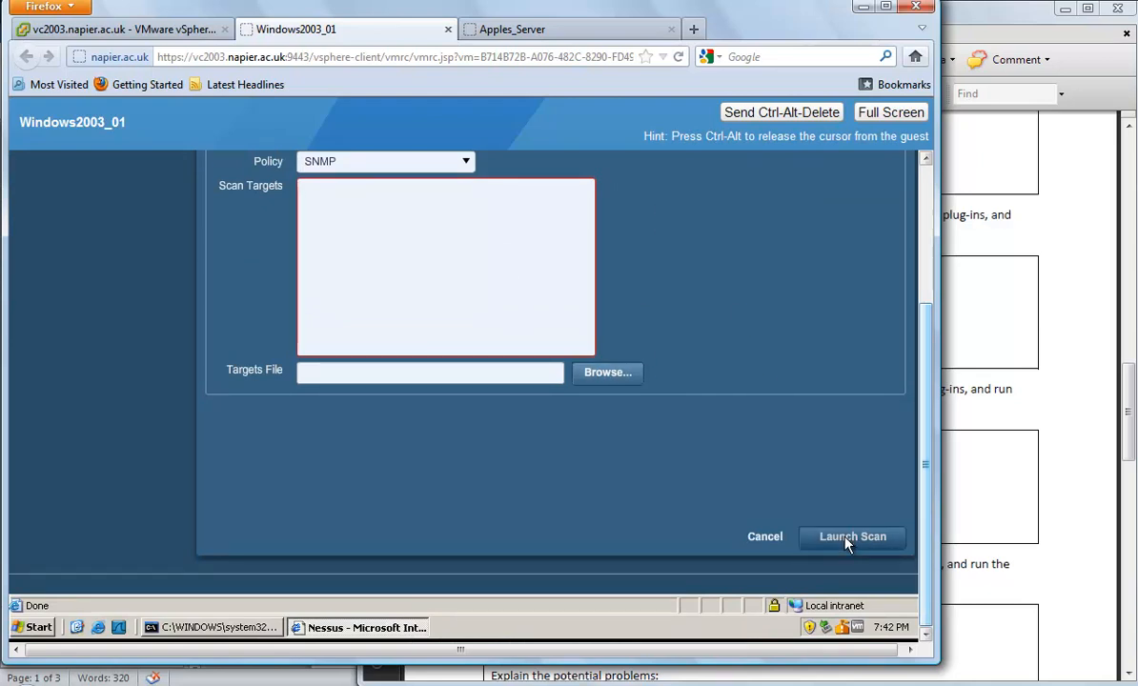
pyautogui.moveTo(925, 531); pyautogui.dragTo(914, 431)
# Step: Enter 192.168.1.84 as the scan target and launch the SNMP scan
pyautogui.click(418, 357)
pyautogui.write('192.168.1.')
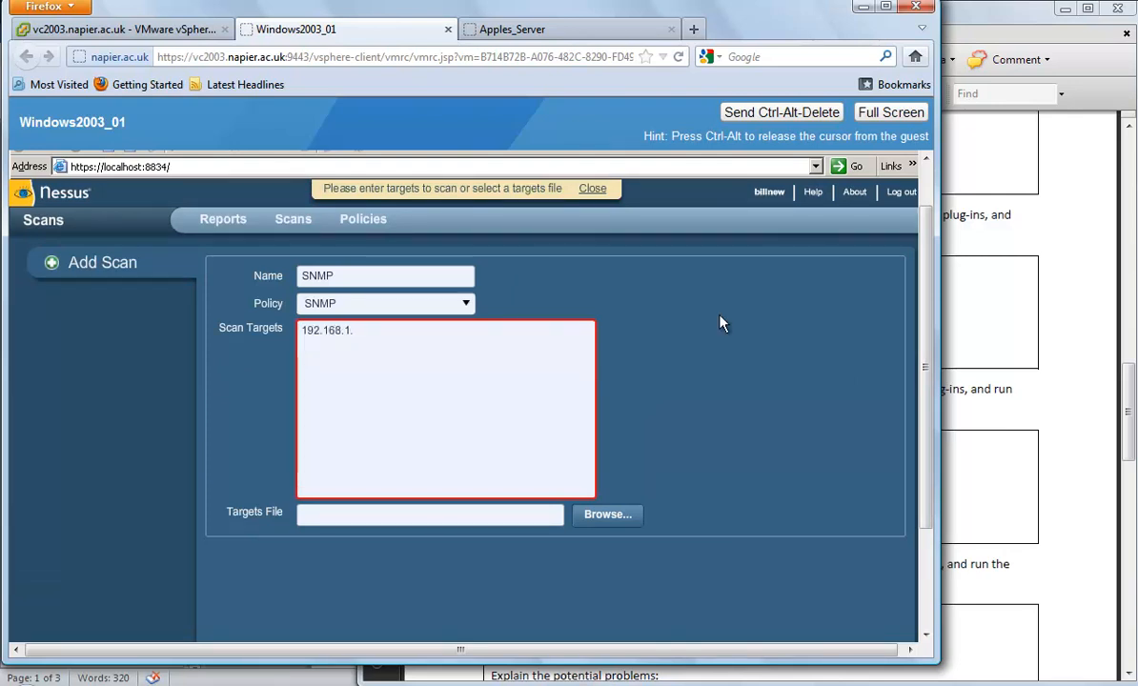
pyautogui.click(1064, 393)
pyautogui.moveTo(1125, 400); pyautogui.dragTo(1128, 157)
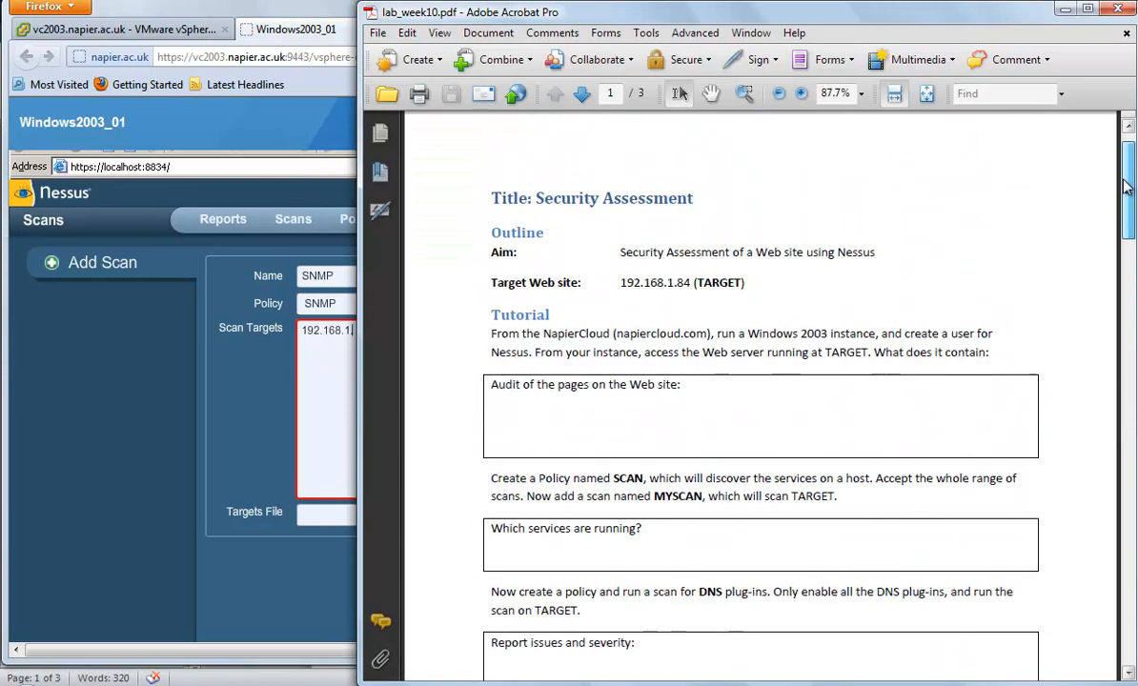
pyautogui.click(339, 348)
pyautogui.write('92.168.1.84')
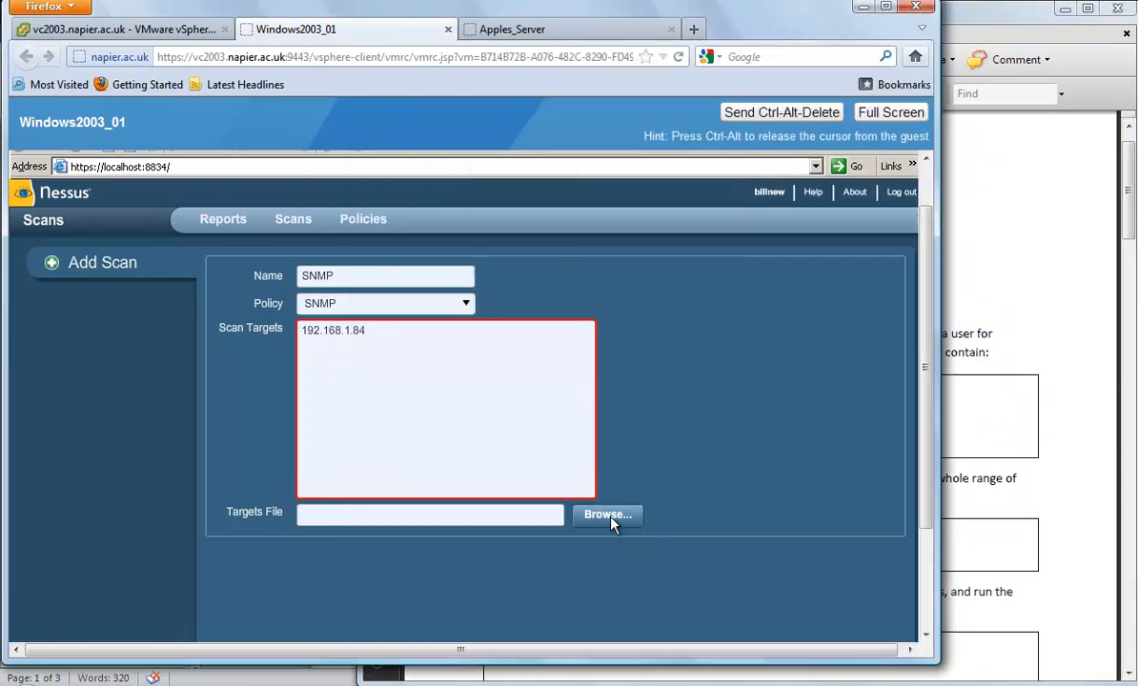
pyautogui.moveTo(923, 471); pyautogui.dragTo(919, 599)
pyautogui.click(835, 537)
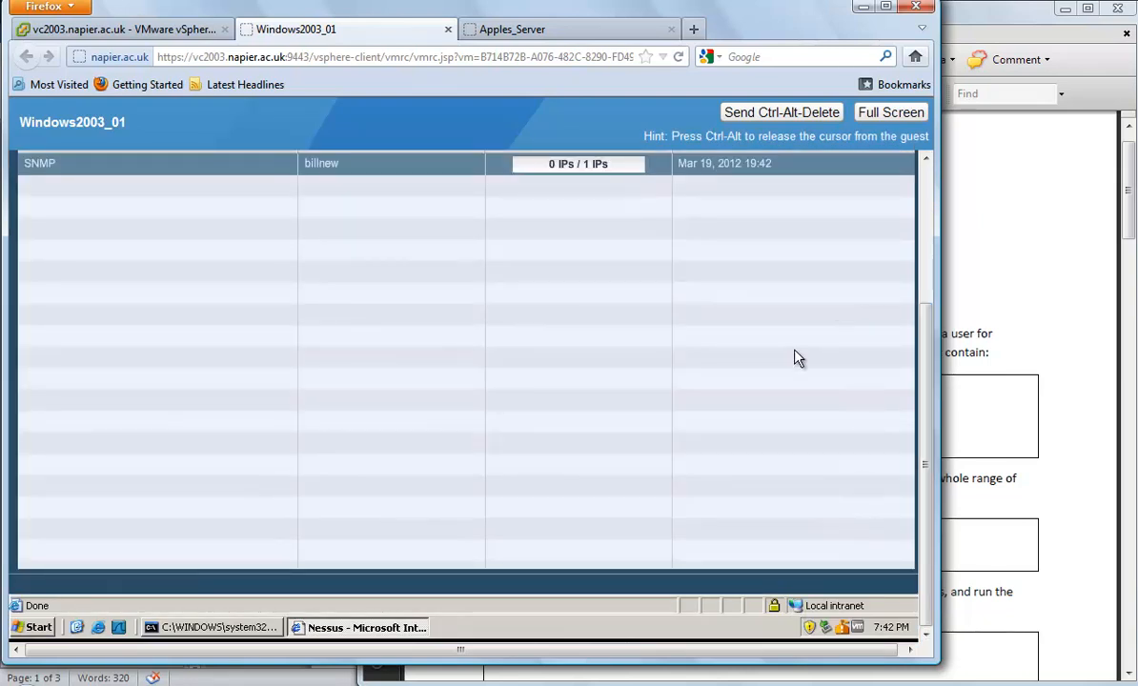
# Step: Open the SNMP scan report from the Reports list
pyautogui.moveTo(929, 370); pyautogui.dragTo(920, 193)
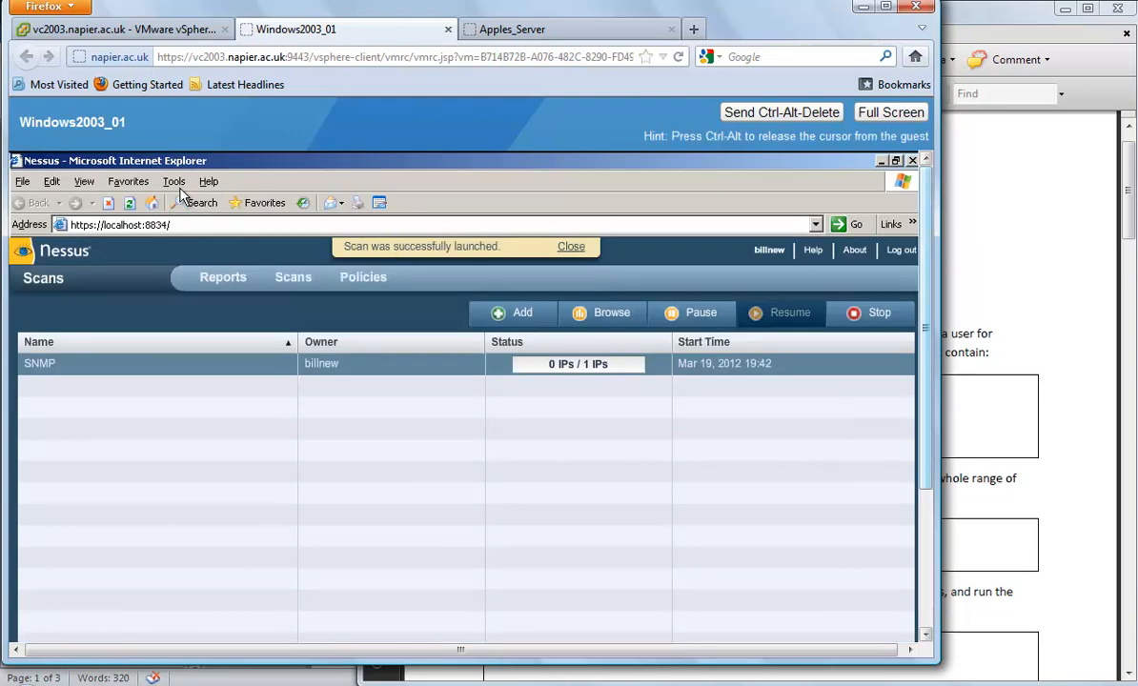
pyautogui.click(223, 275)
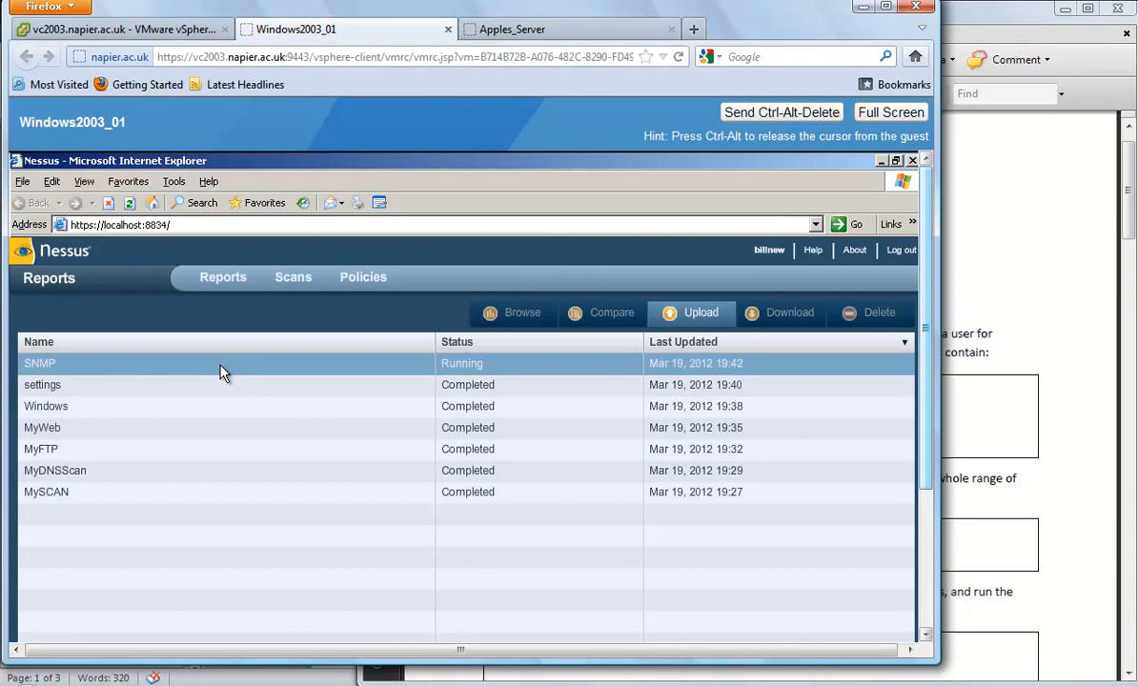
pyautogui.doubleClick(219, 371)
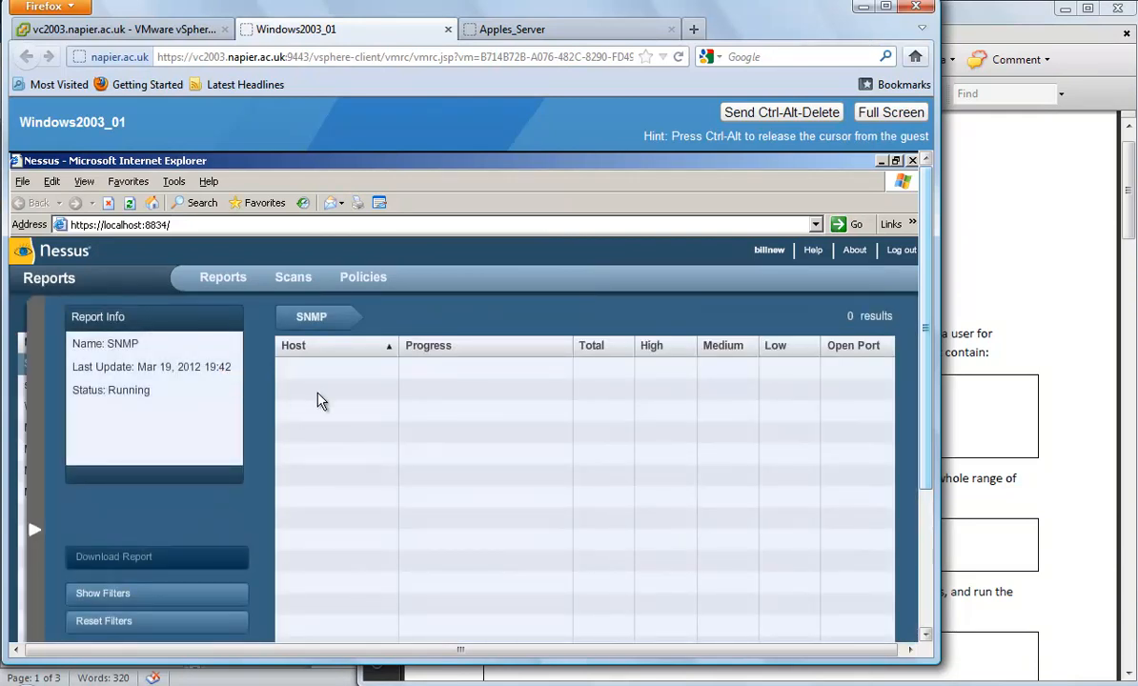
pyautogui.moveTo(323, 321)
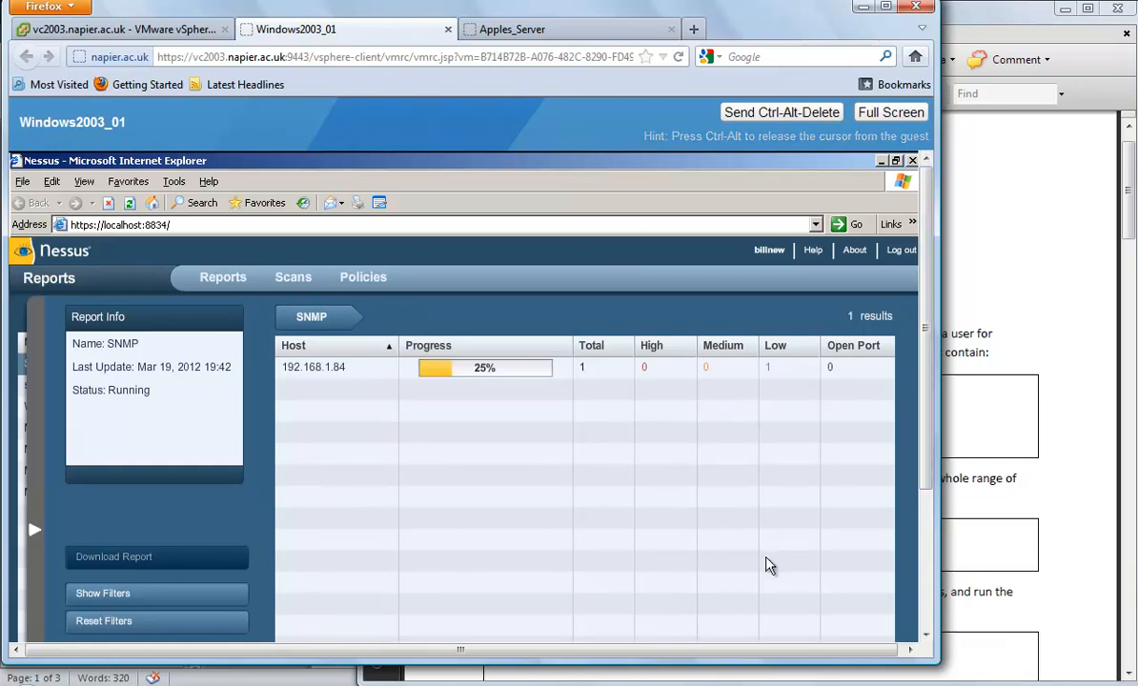
pyautogui.click(324, 370)
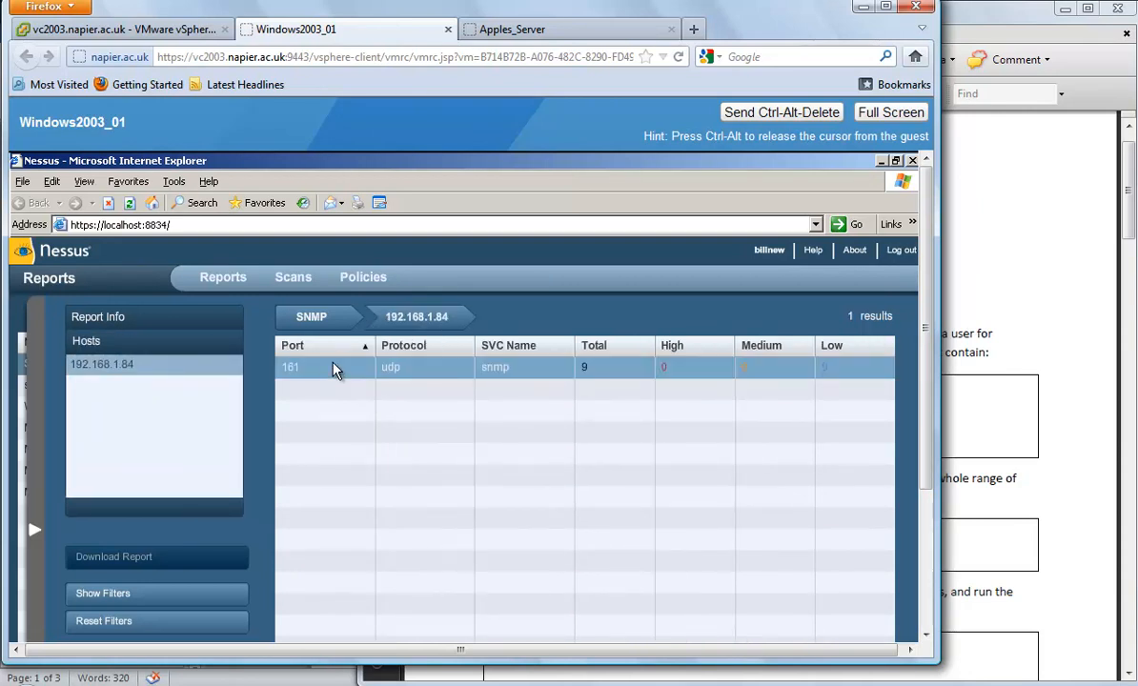
pyautogui.click(333, 370)
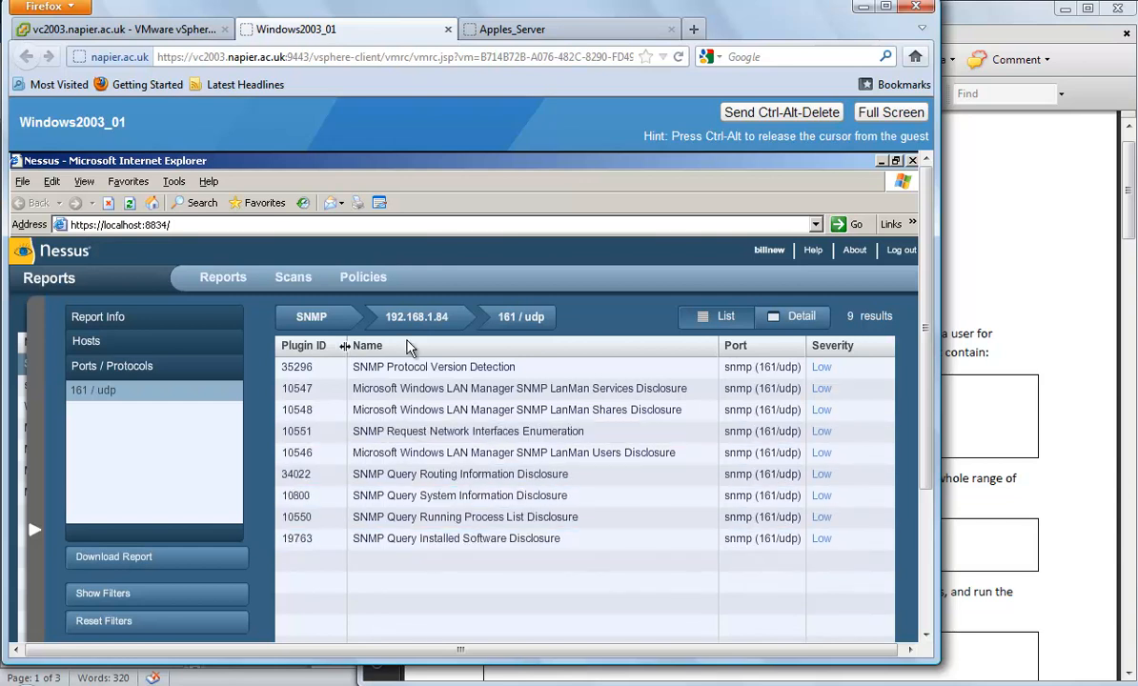
pyautogui.click(431, 324)
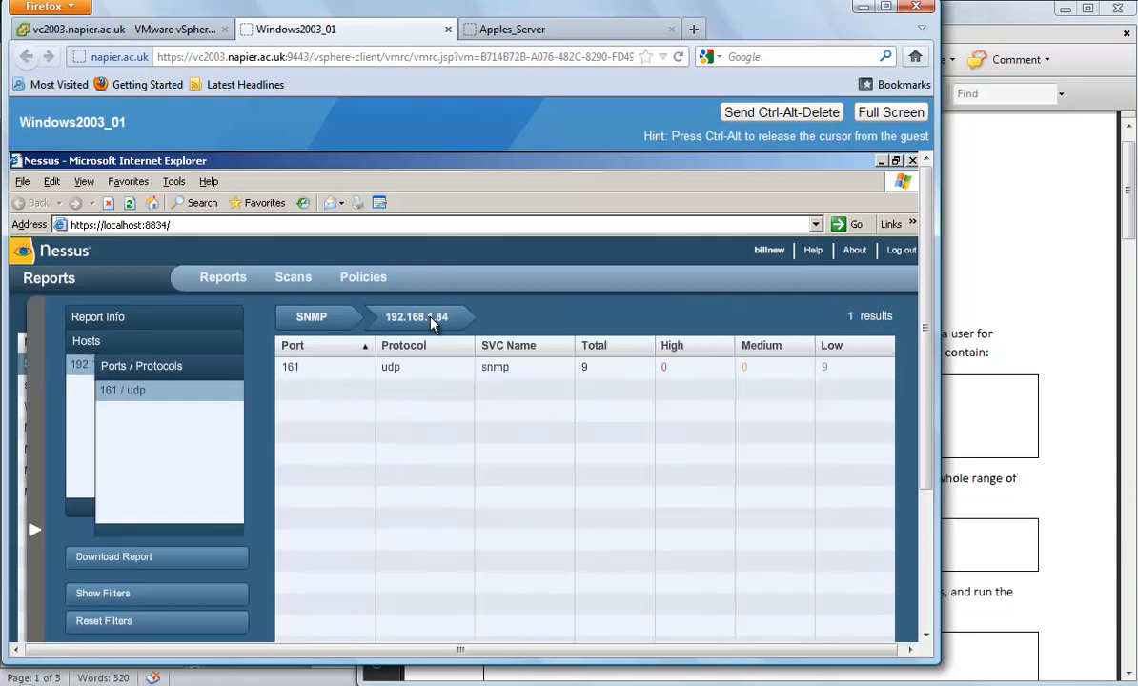
pyautogui.click(315, 319)
pyautogui.click(220, 281)
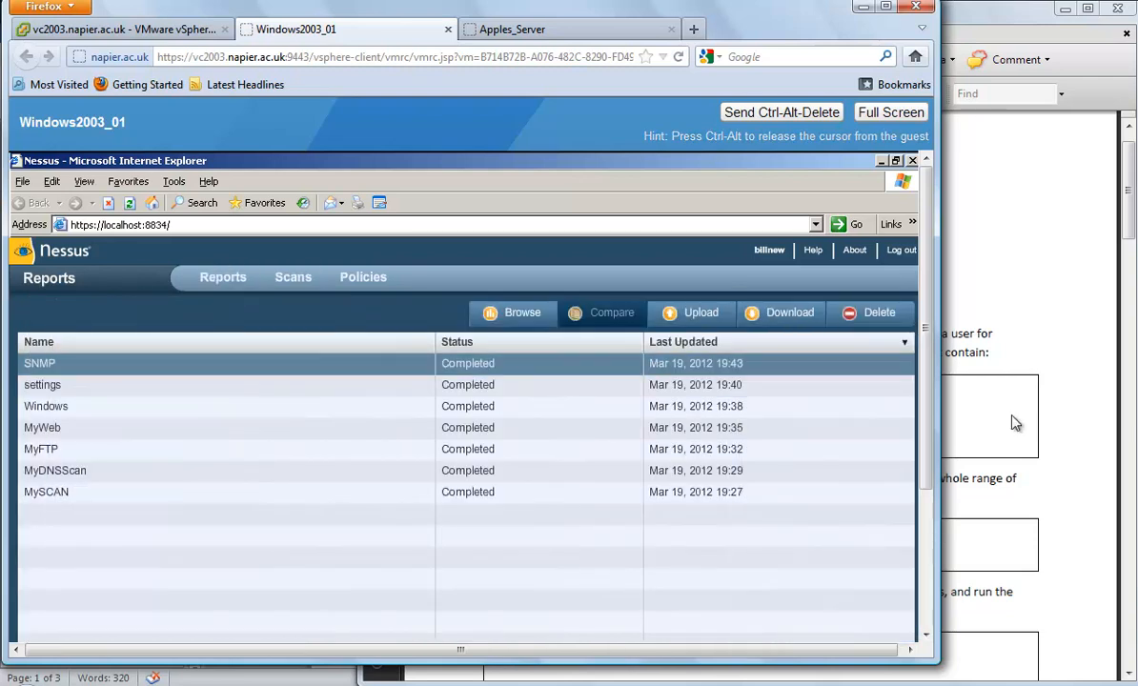
# Step: Check the lab instructions, then start a new Nessus policy named RPC
pyautogui.click(943, 387)
pyautogui.scroll(-5, 1114, 281)
pyautogui.moveTo(1128, 281); pyautogui.dragTo(1129, 439)
pyautogui.click(242, 314)
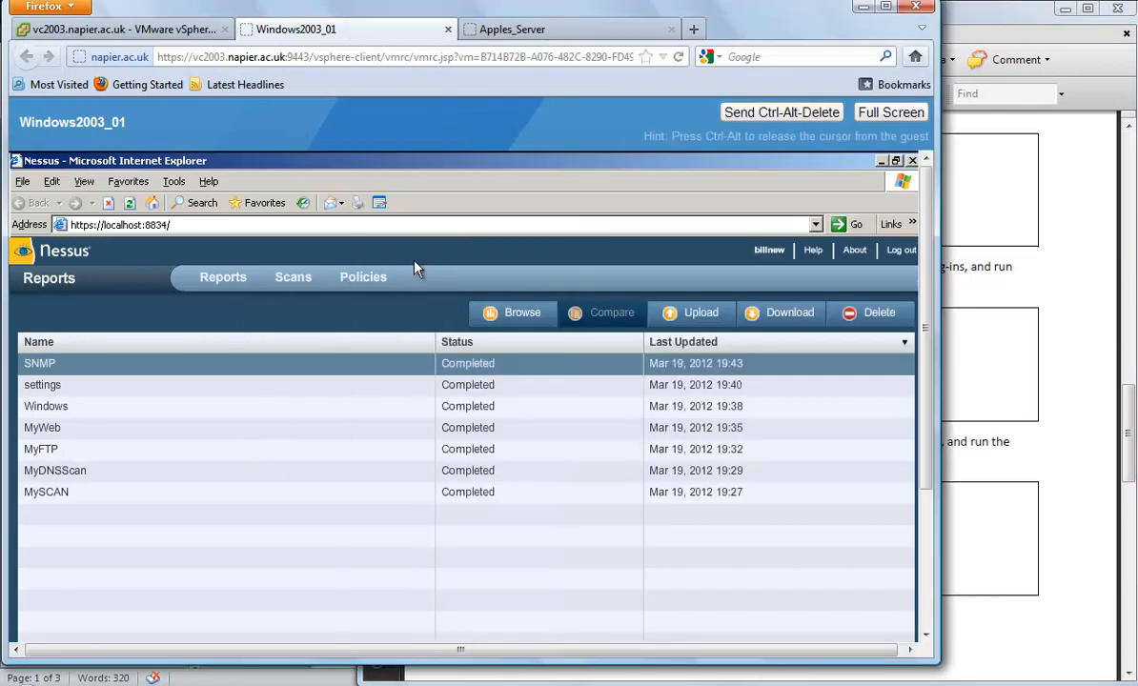
pyautogui.click(357, 276)
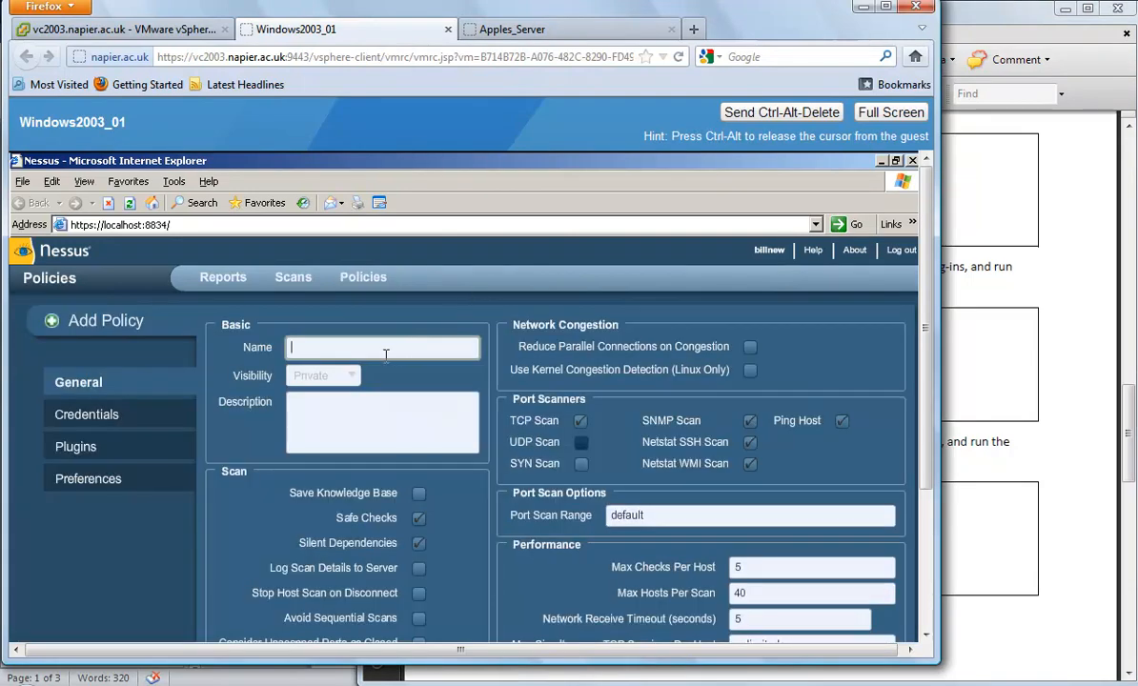
pyautogui.write('RPC')
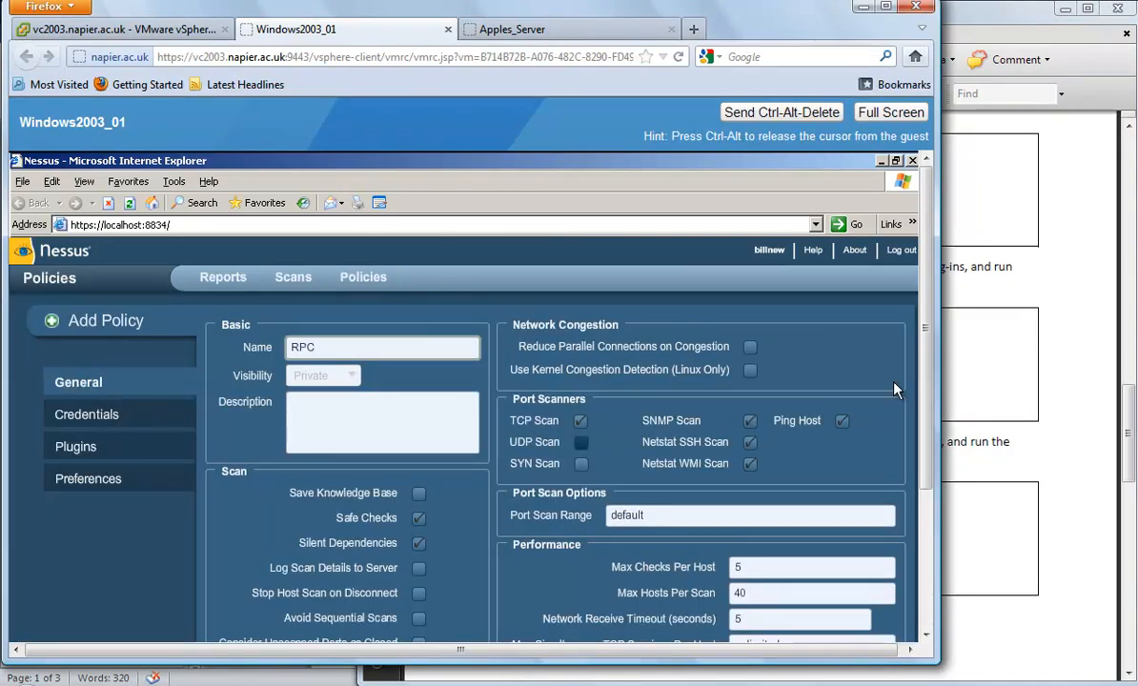
# Step: Turn off TCP scanning, SNMP scanning and ping host, advancing to the plugin page
pyautogui.click(580, 420)
pyautogui.click(752, 423)
pyautogui.click(842, 422)
pyautogui.scroll(-4, 857, 457)
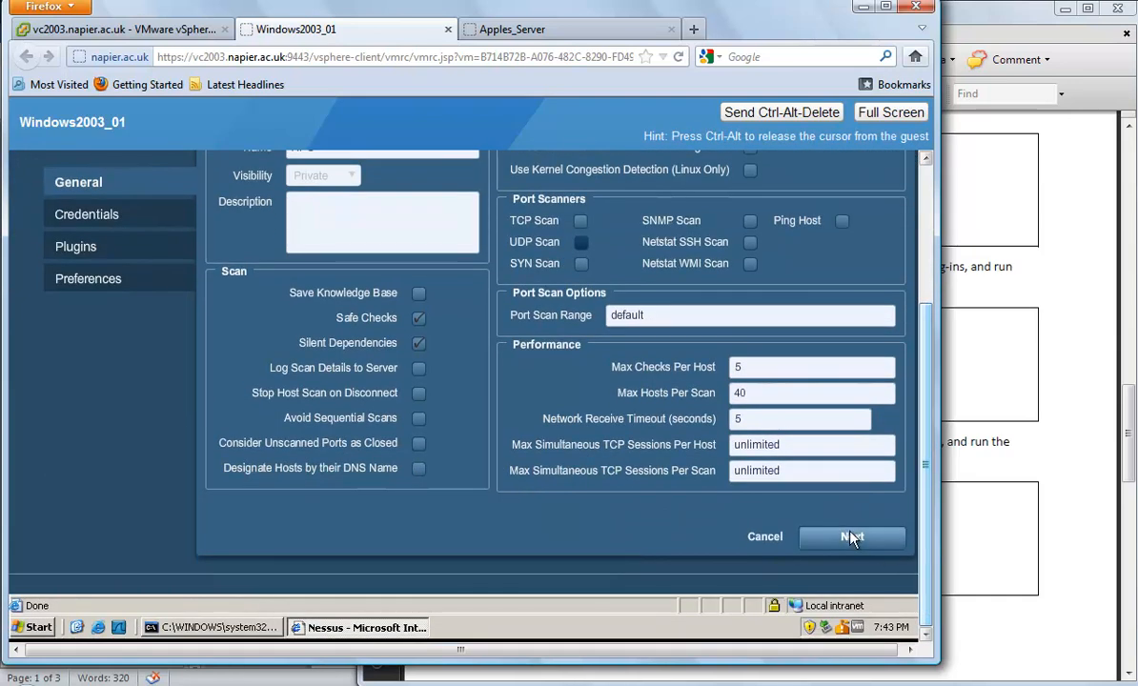
pyautogui.click(851, 536)
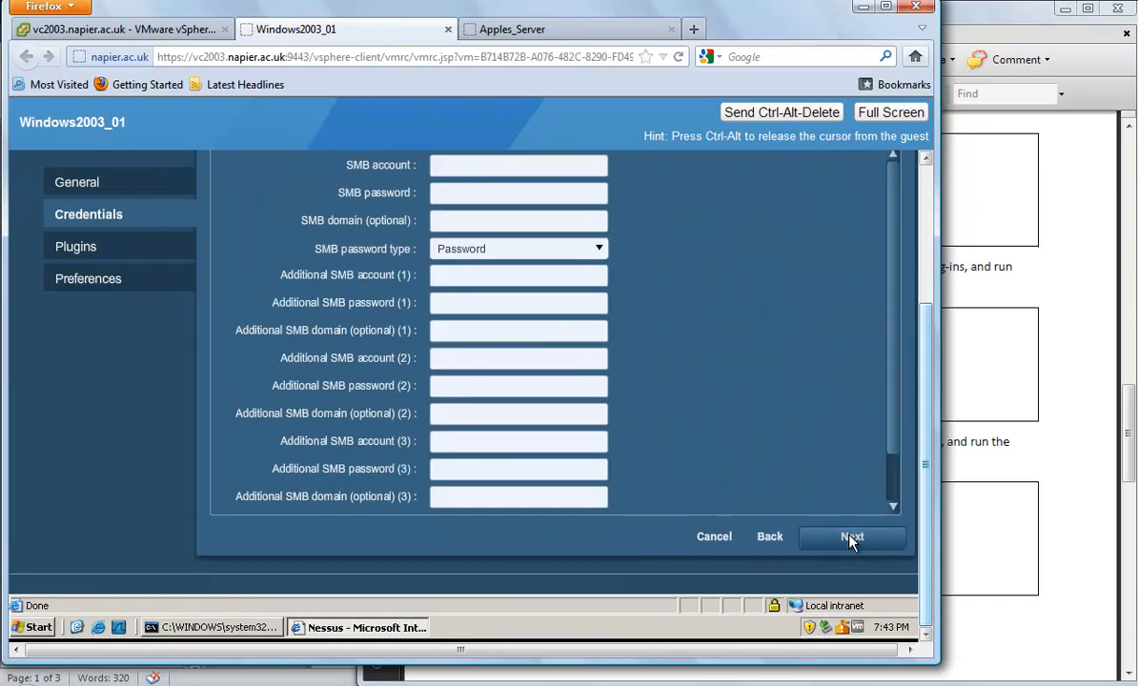
pyautogui.click(851, 536)
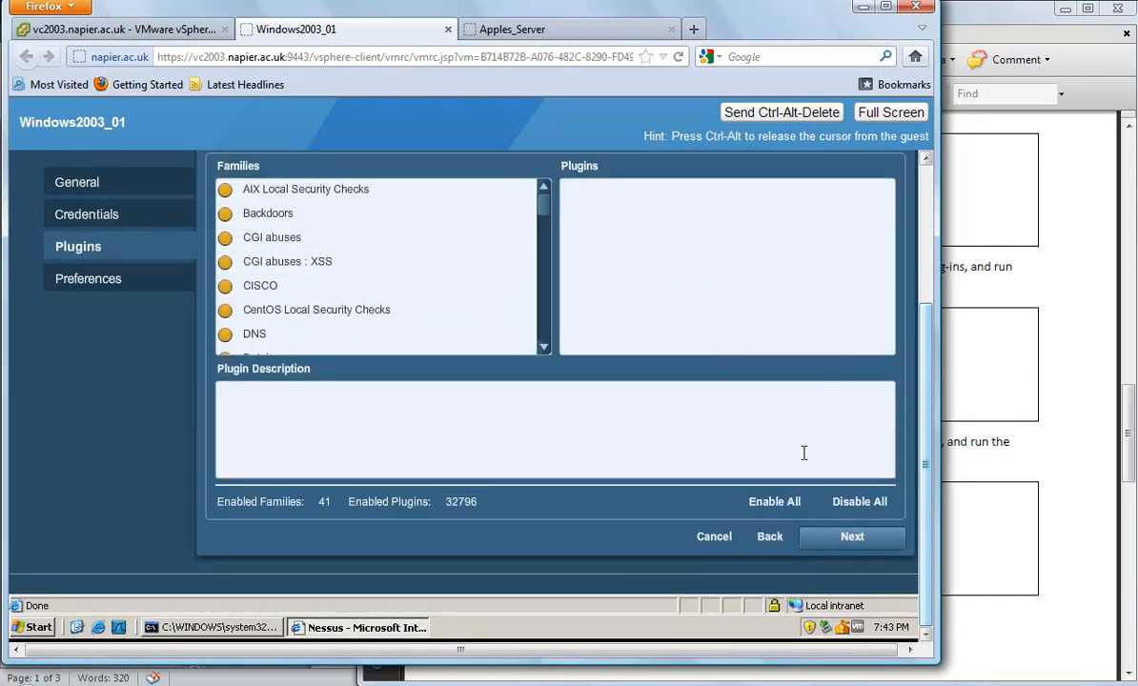
# Step: Disable all plugin families, enable only the RPC family, and save the policy
pyautogui.click(859, 501)
pyautogui.moveTo(548, 215); pyautogui.dragTo(546, 300)
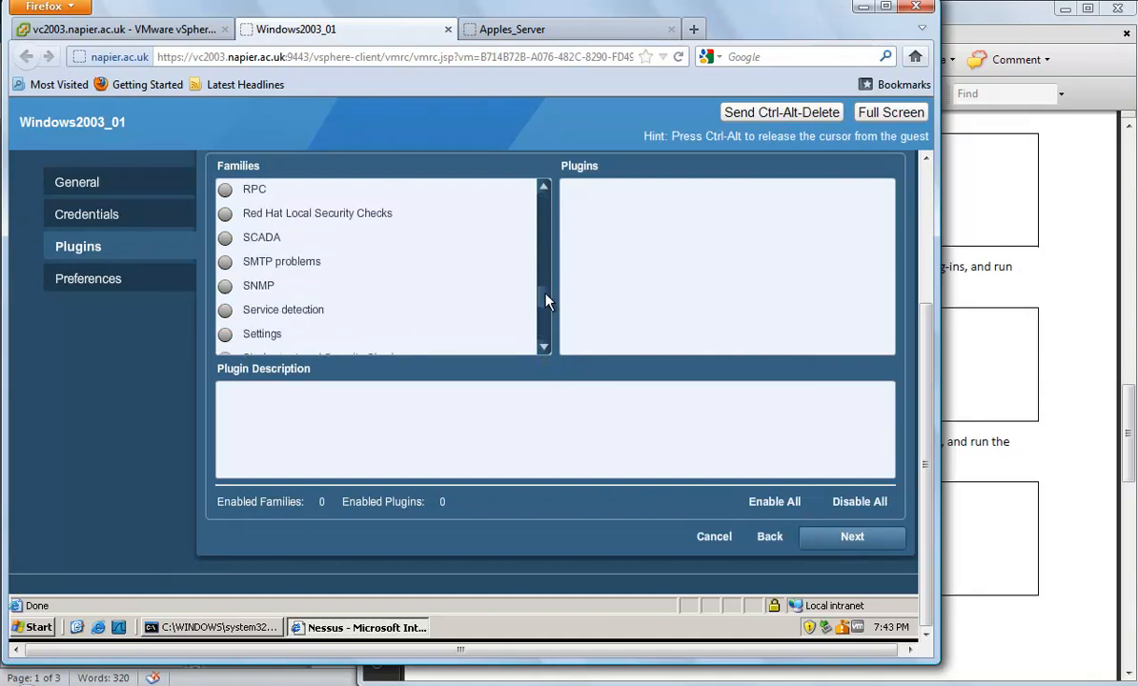
pyautogui.click(259, 188)
pyautogui.click(224, 189)
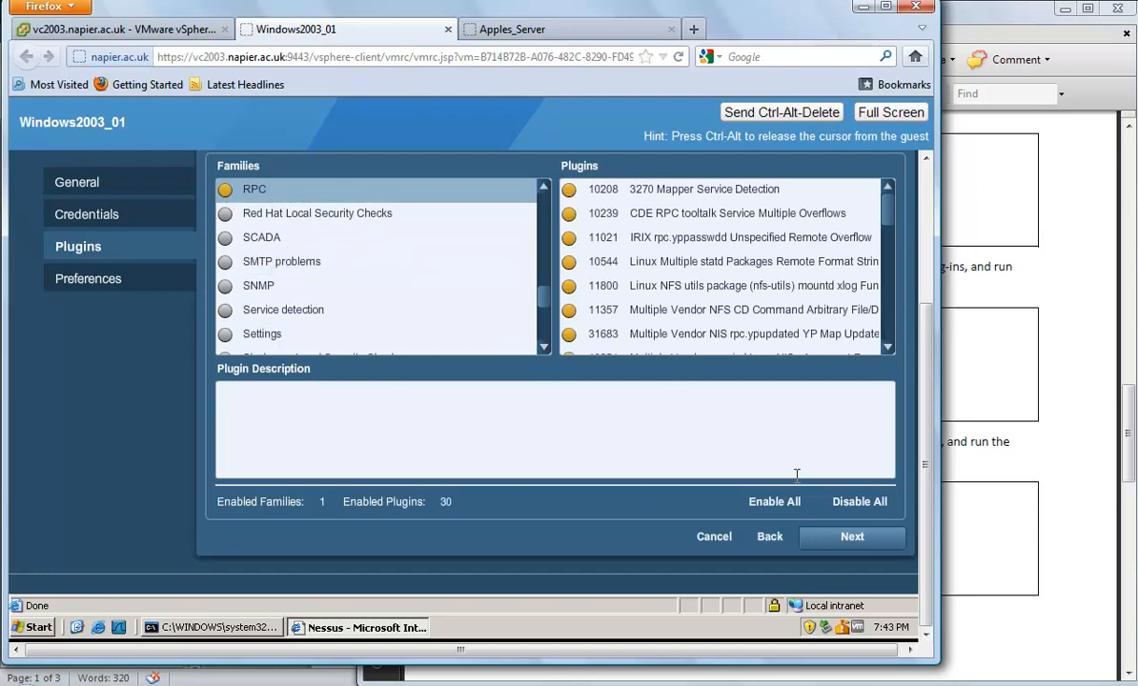
pyautogui.click(852, 537)
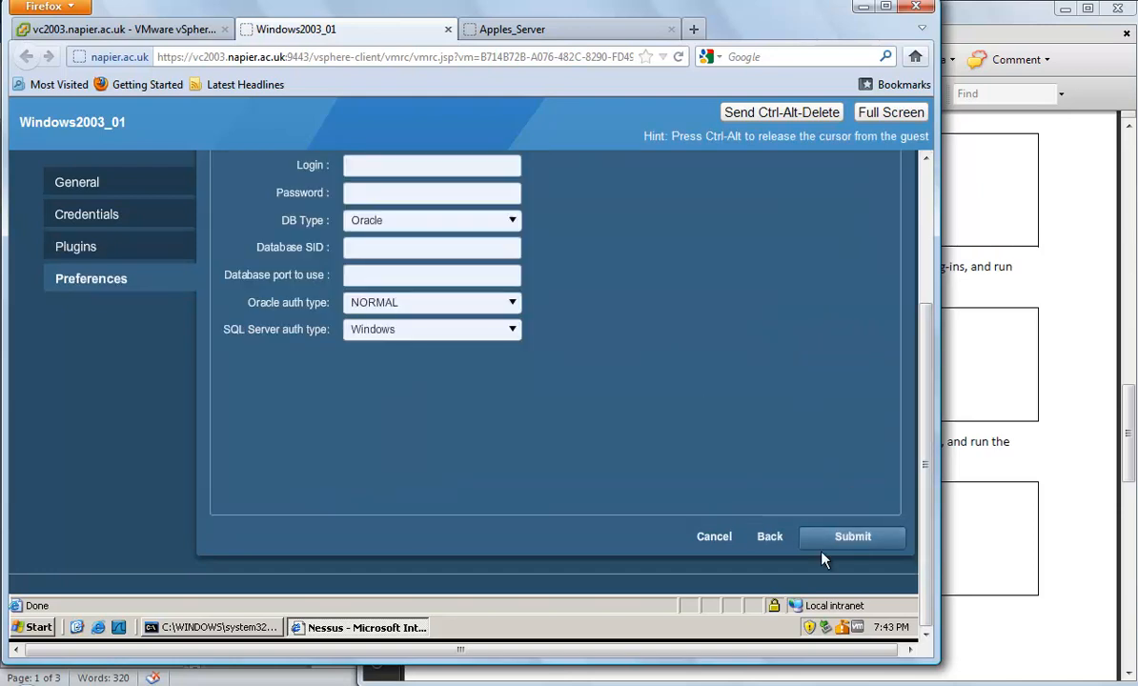
pyautogui.click(851, 537)
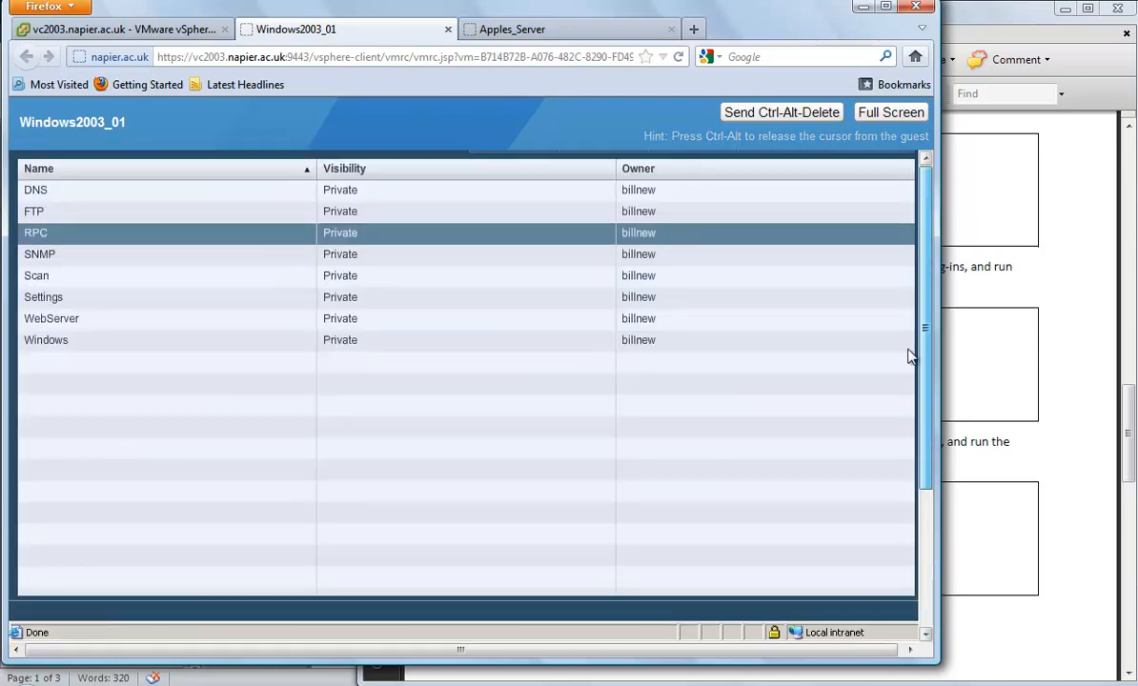
pyautogui.scroll(3, 912, 356)
# Step: Add a new scan named RPC using the RPC policy
pyautogui.click(297, 280)
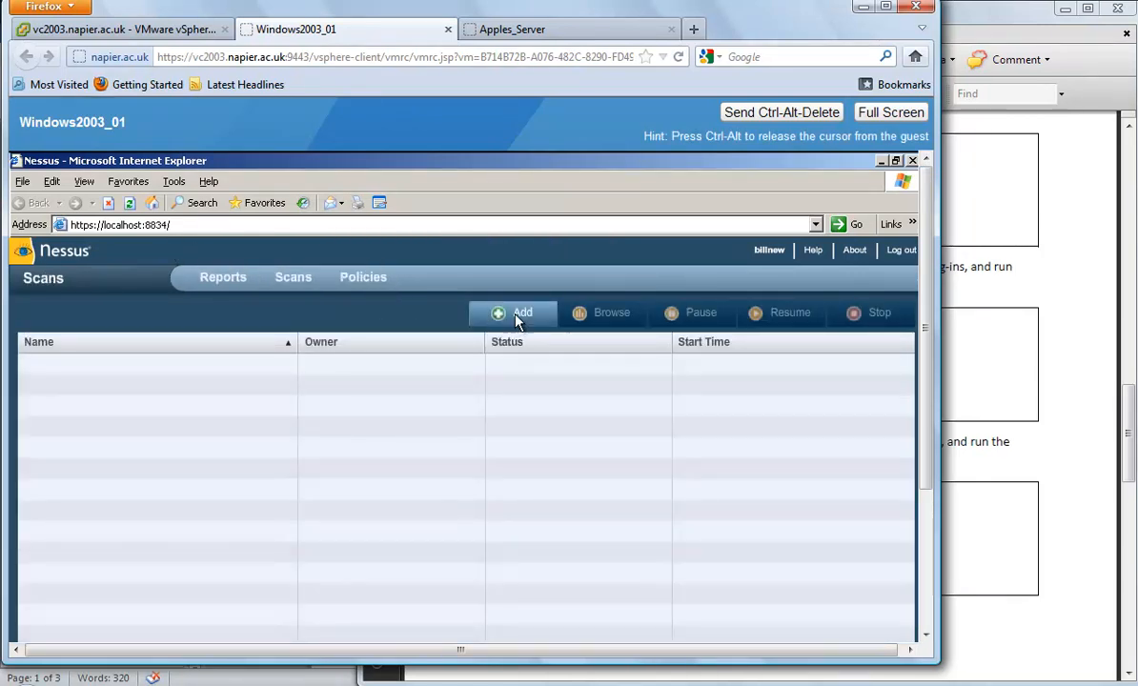
pyautogui.click(491, 314)
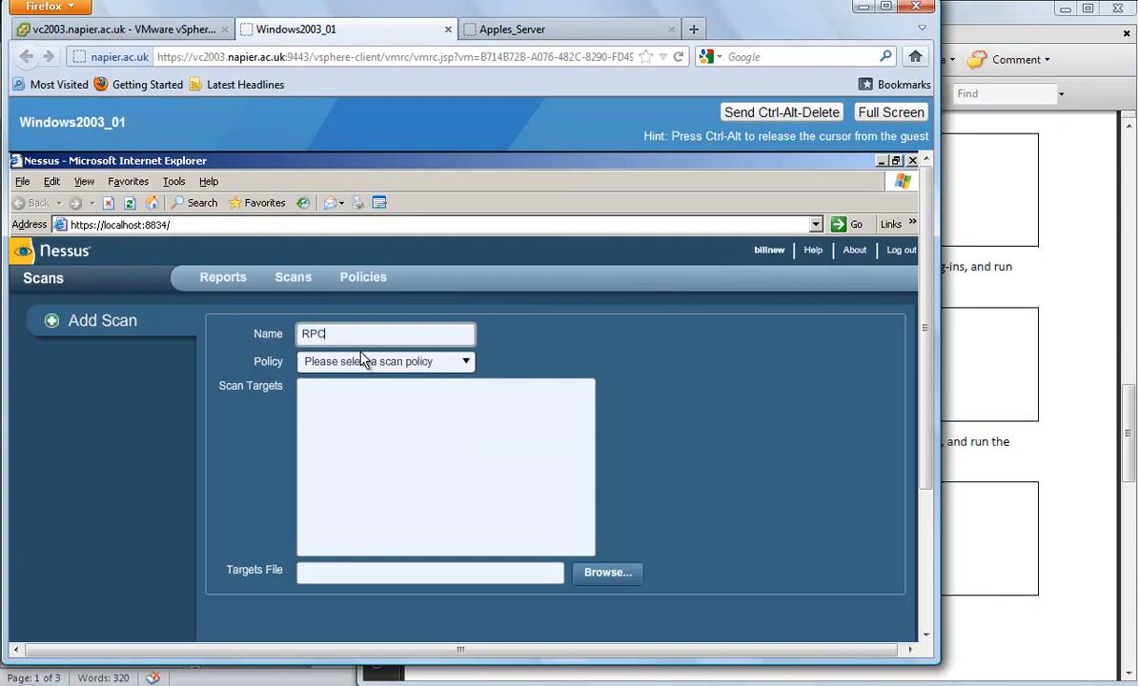
pyautogui.click(427, 363)
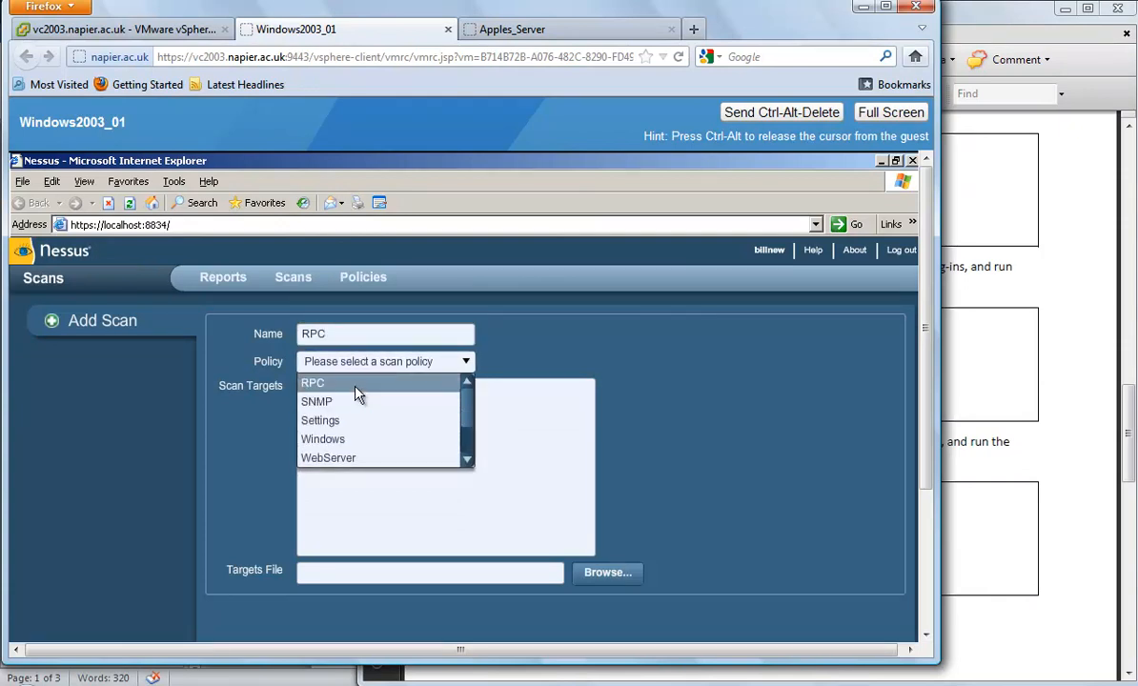
pyautogui.click(357, 385)
pyautogui.moveTo(928, 439); pyautogui.dragTo(921, 559)
pyautogui.click(856, 566)
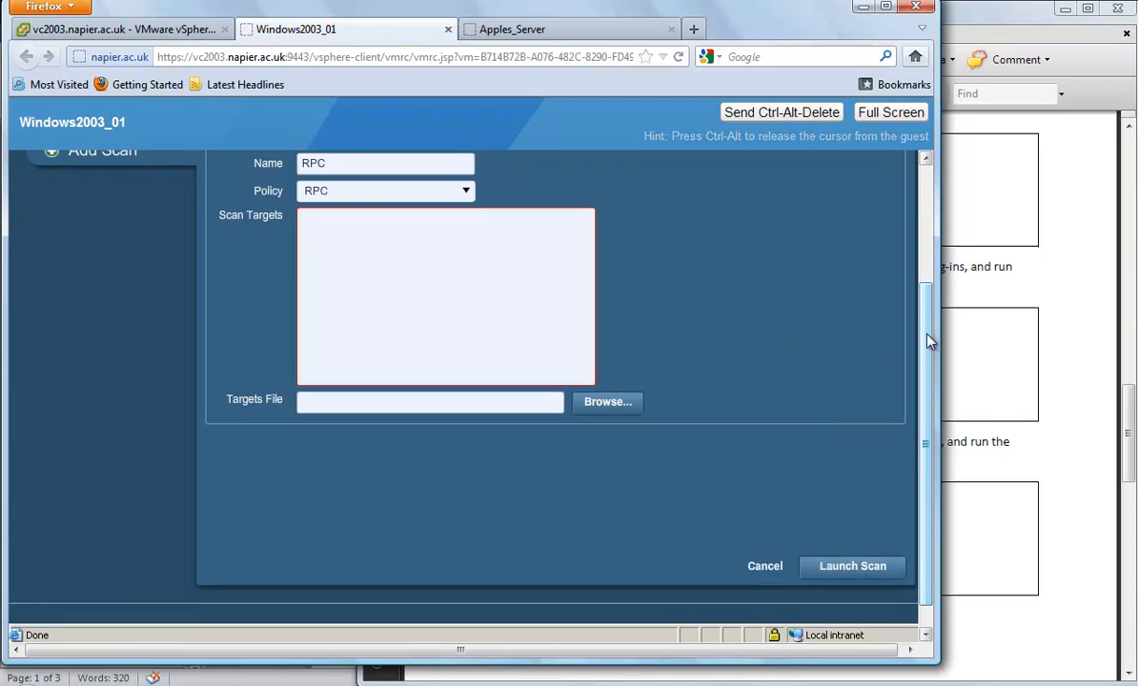
pyautogui.moveTo(922, 343); pyautogui.dragTo(929, 285)
# Step: Enter 192.168.1.84 from the lab sheet as the target and launch the RPC scan
pyautogui.click(477, 345)
pyautogui.write('192.168')
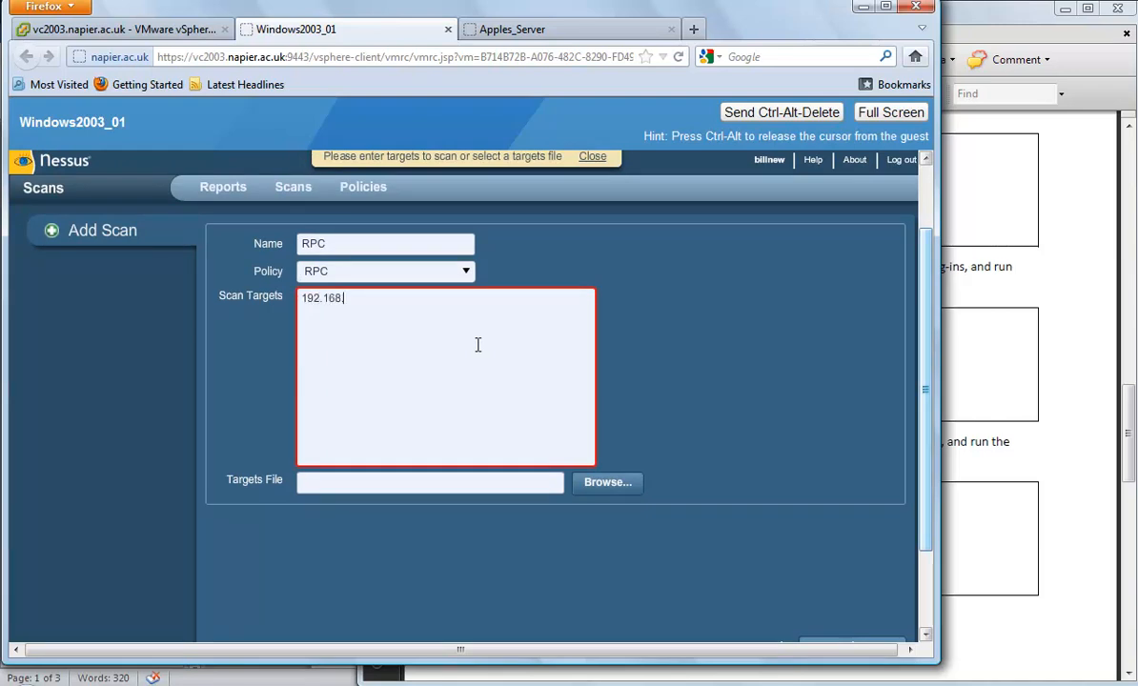
pyautogui.write('.1.')
pyautogui.click(1070, 409)
pyautogui.moveTo(1127, 414); pyautogui.dragTo(1112, 173)
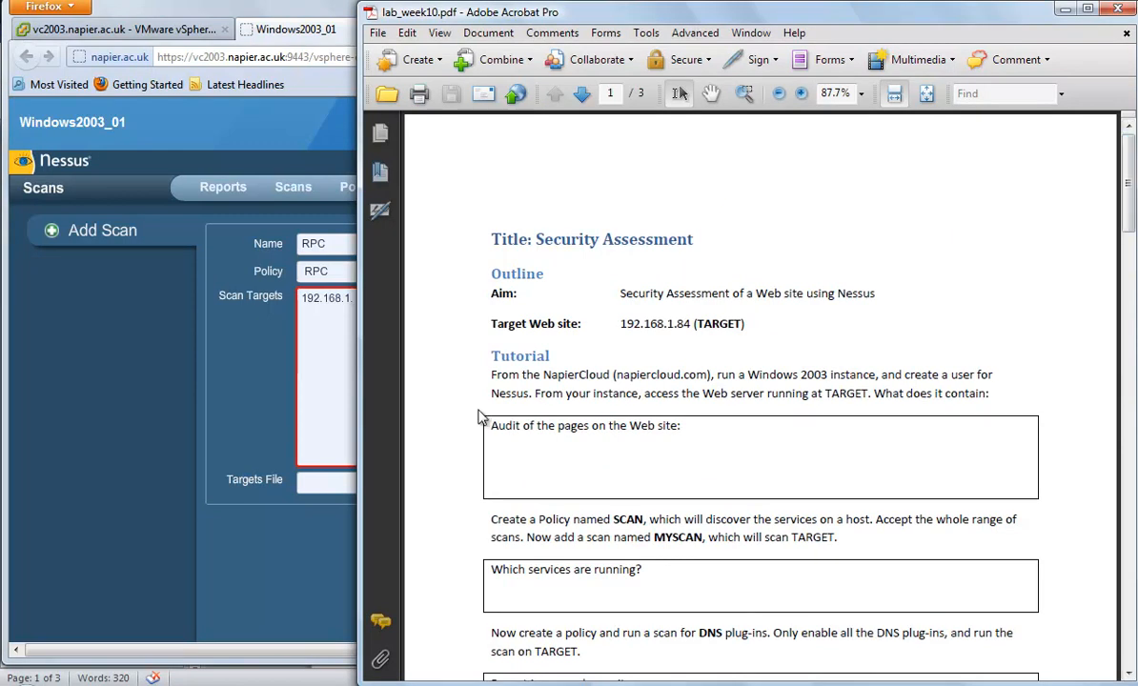
pyautogui.click(329, 310)
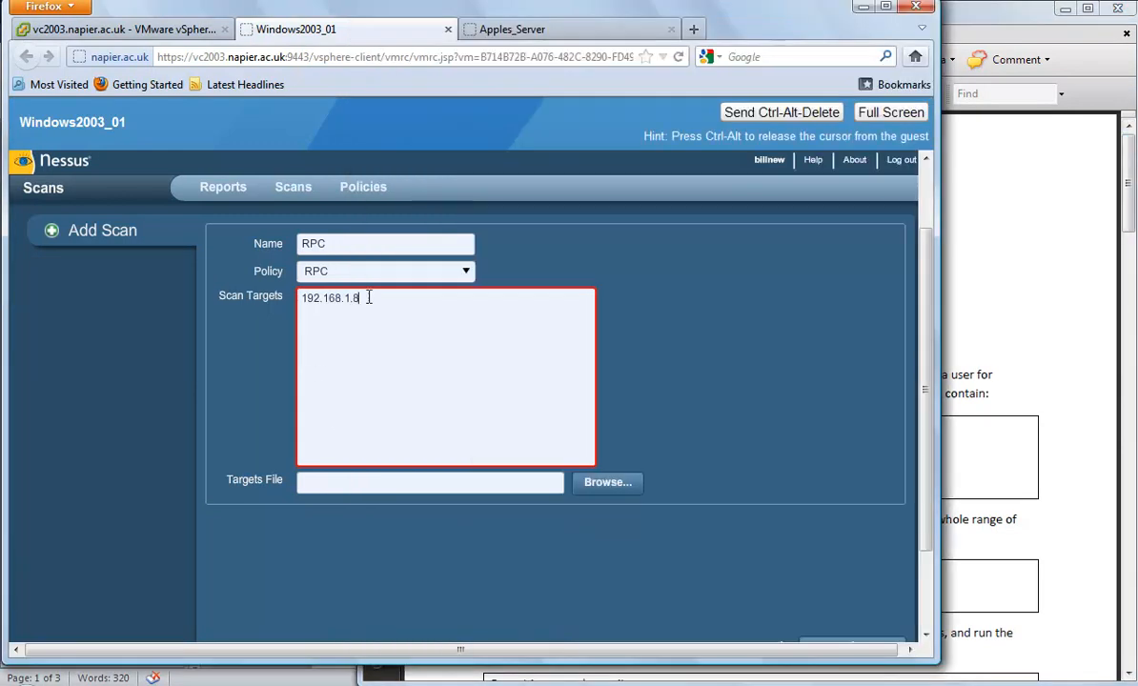
pyautogui.moveTo(924, 354); pyautogui.dragTo(889, 585)
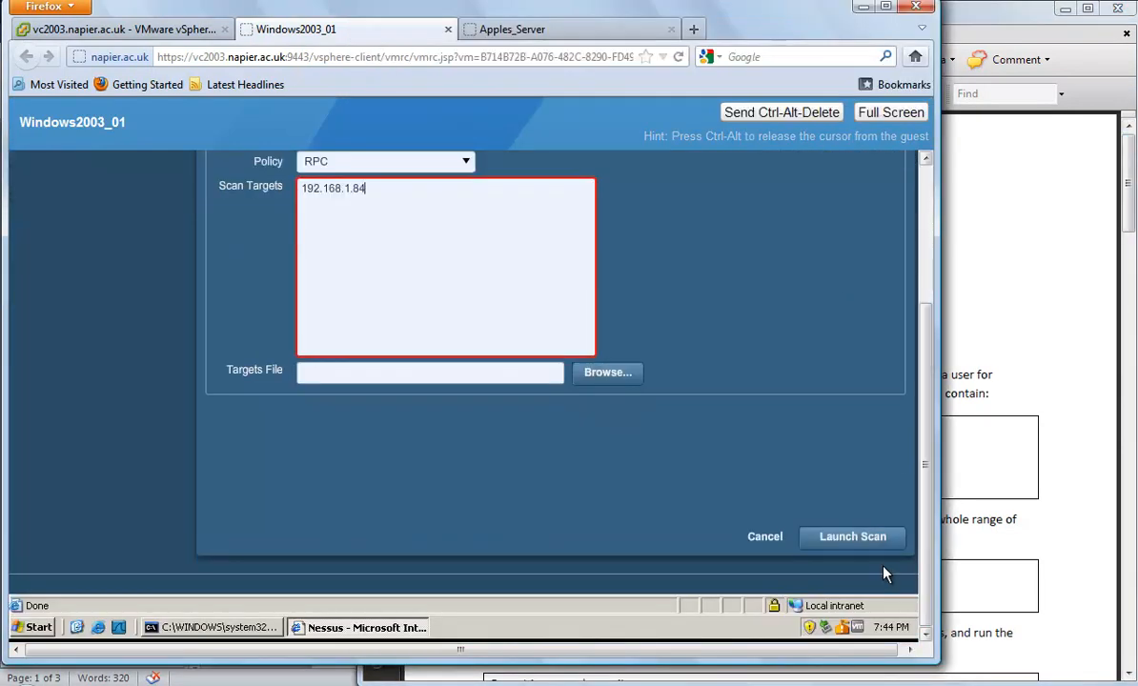
pyautogui.click(863, 536)
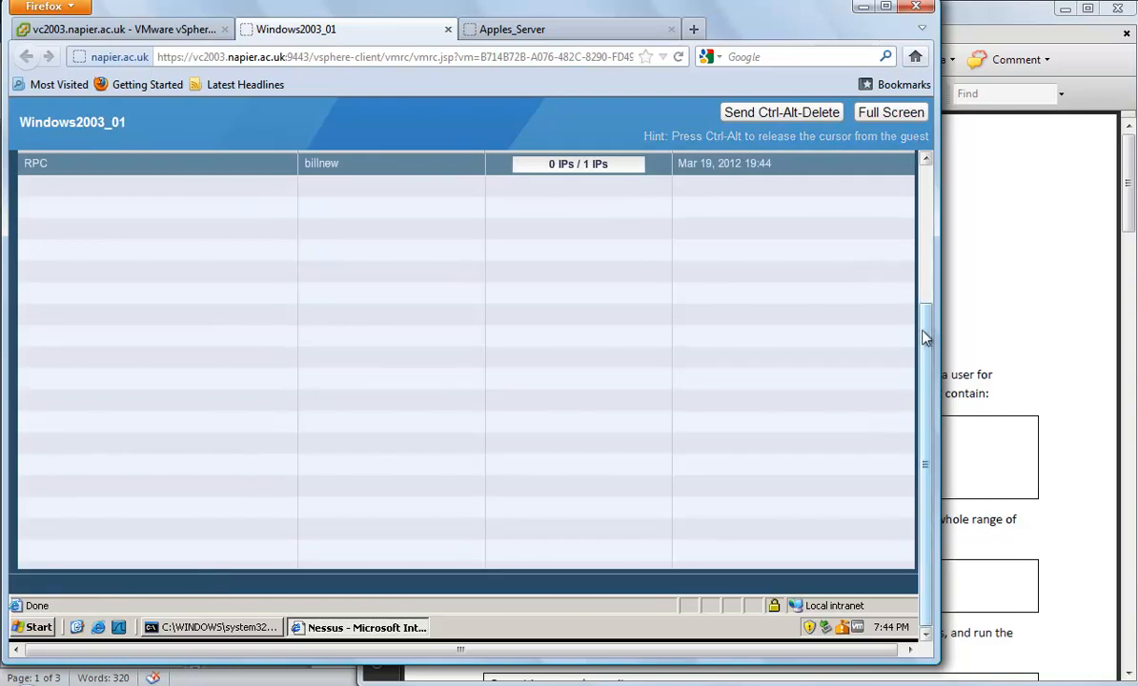
# Step: Select the running RPC scan and bring up the reports list
pyautogui.scroll(1, 926, 331)
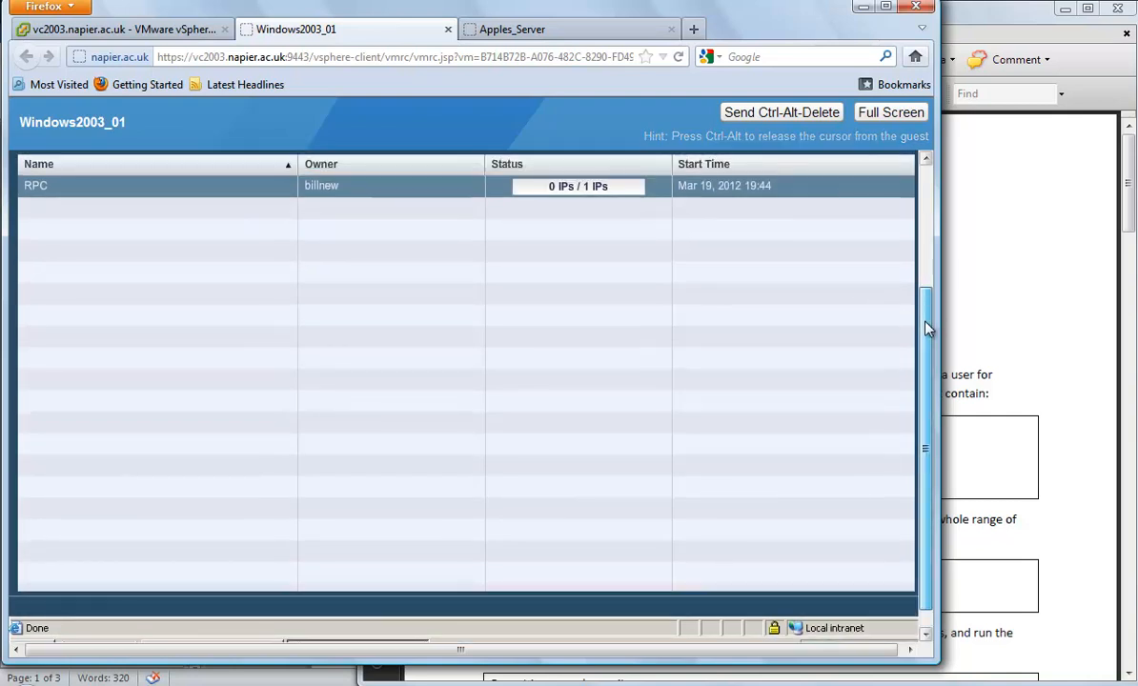
pyautogui.moveTo(929, 328); pyautogui.dragTo(929, 215)
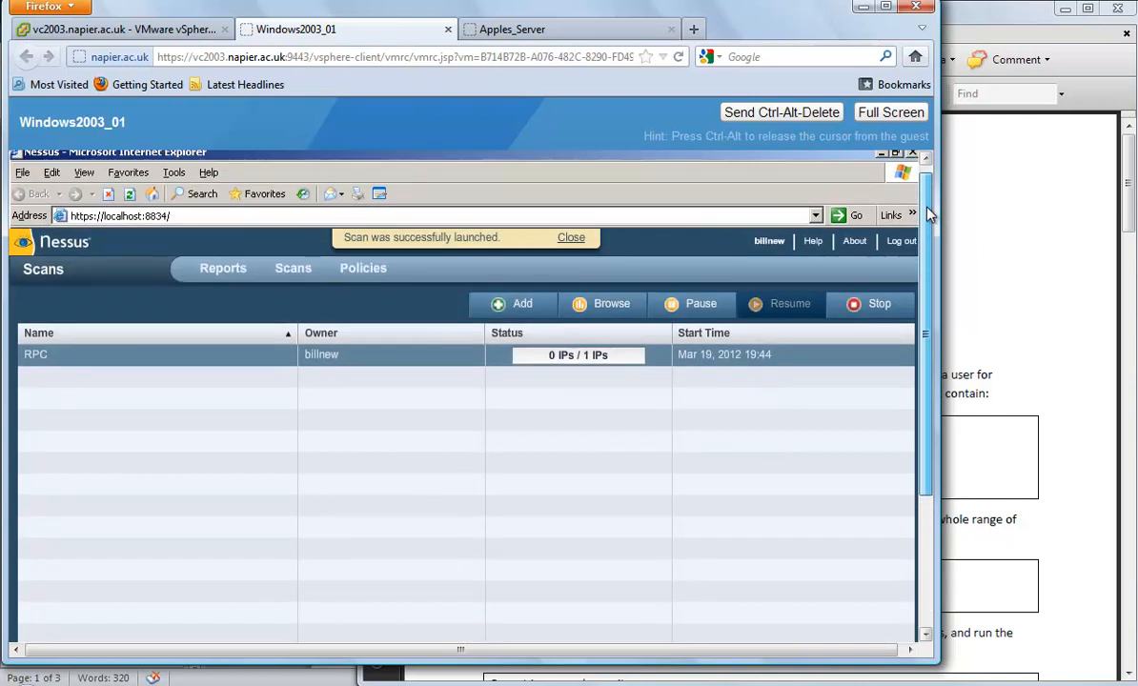
pyautogui.moveTo(929, 215); pyautogui.dragTo(929, 219)
pyautogui.click(181, 349)
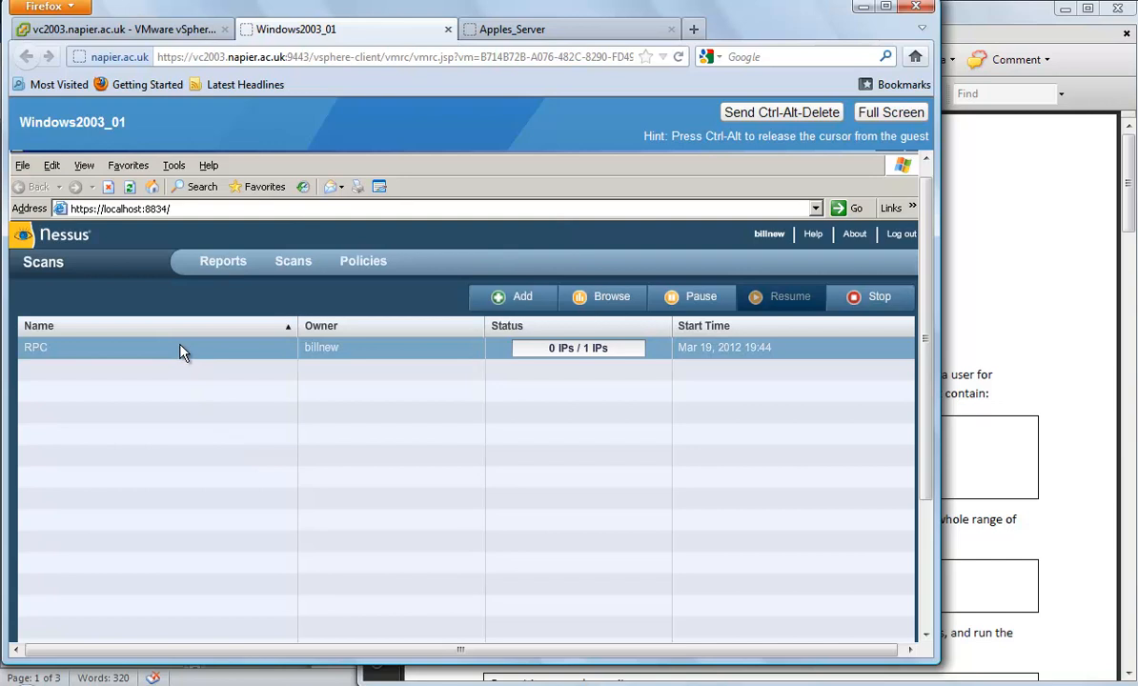
pyautogui.click(220, 263)
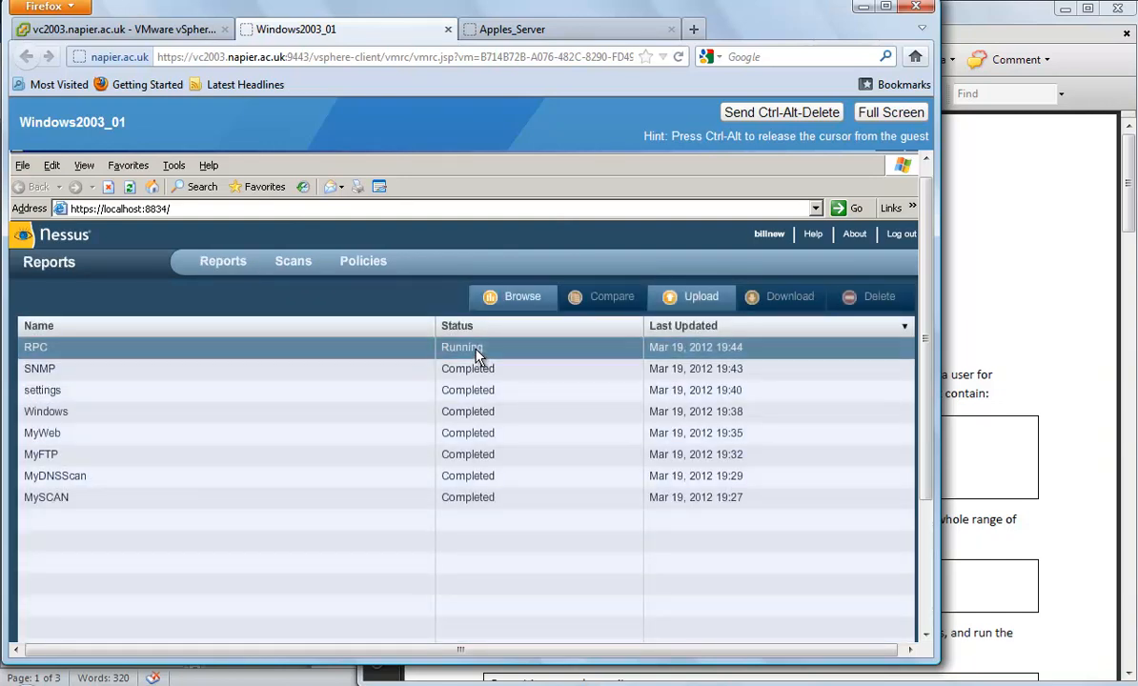
# Step: Open the RPC report, then reopen it once Completed, showing 0 results
pyautogui.click(476, 353)
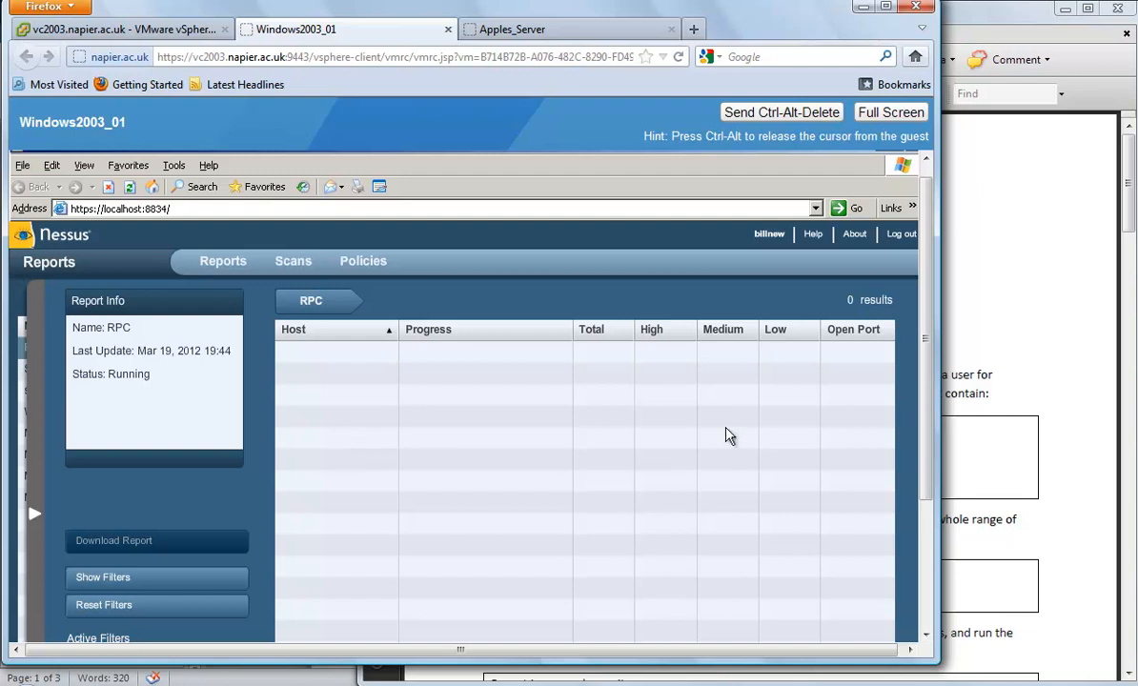
pyautogui.scroll(-1, 913, 453)
pyautogui.scroll(-3, 912, 454)
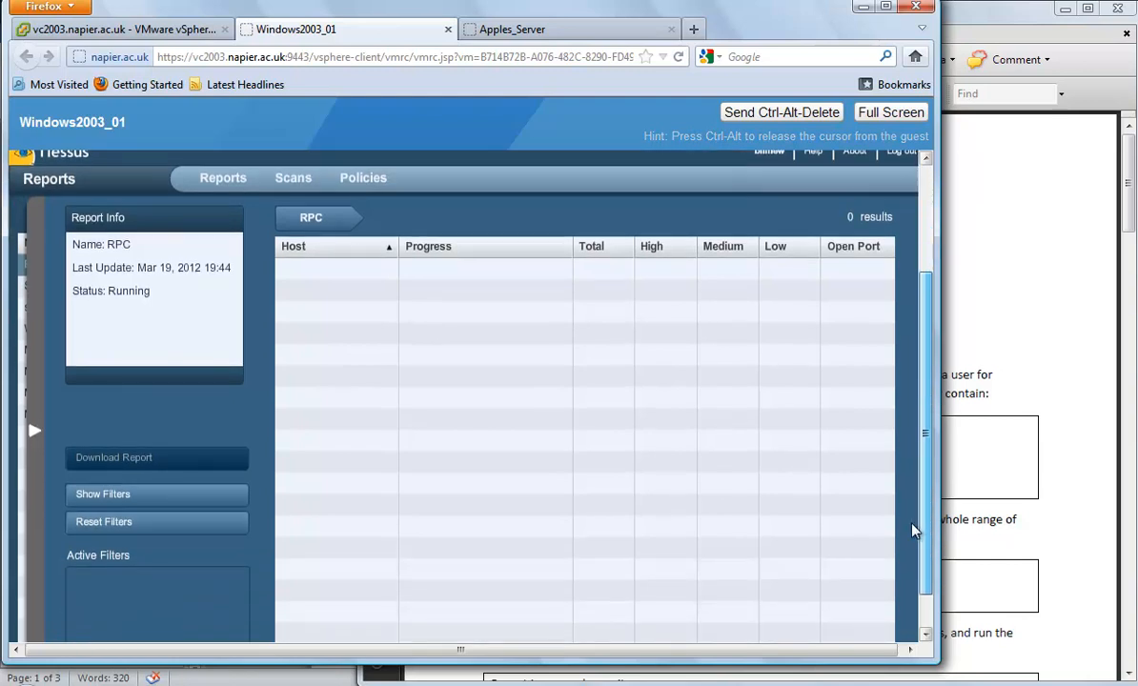
pyautogui.scroll(4, 922, 440)
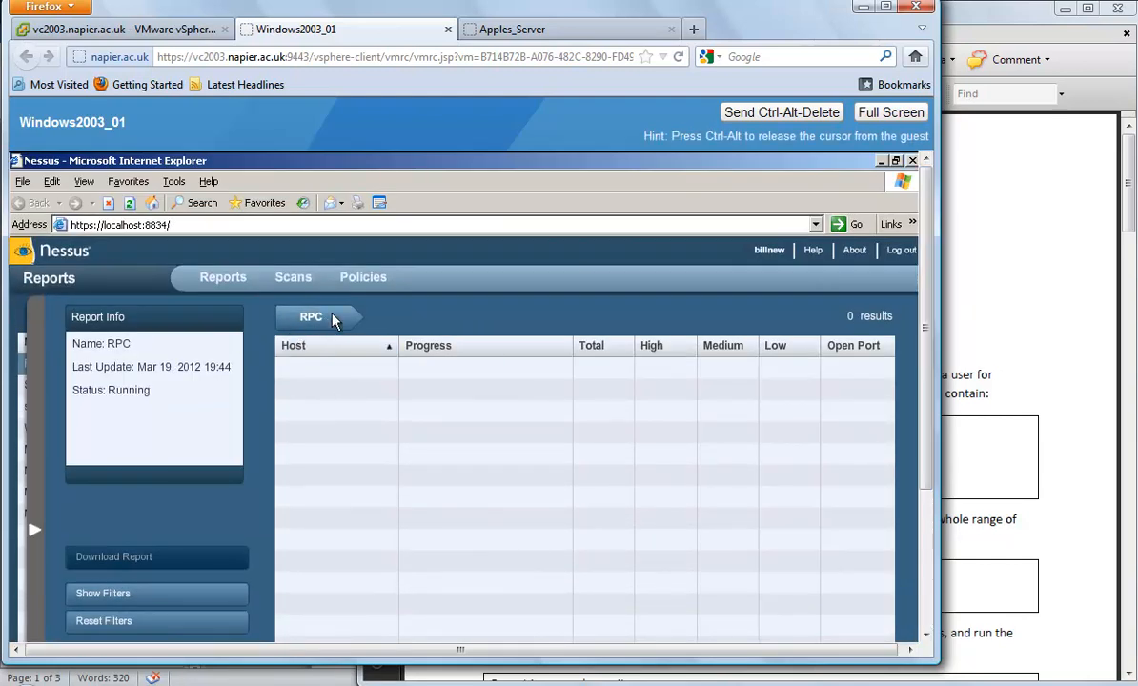
pyautogui.click(219, 280)
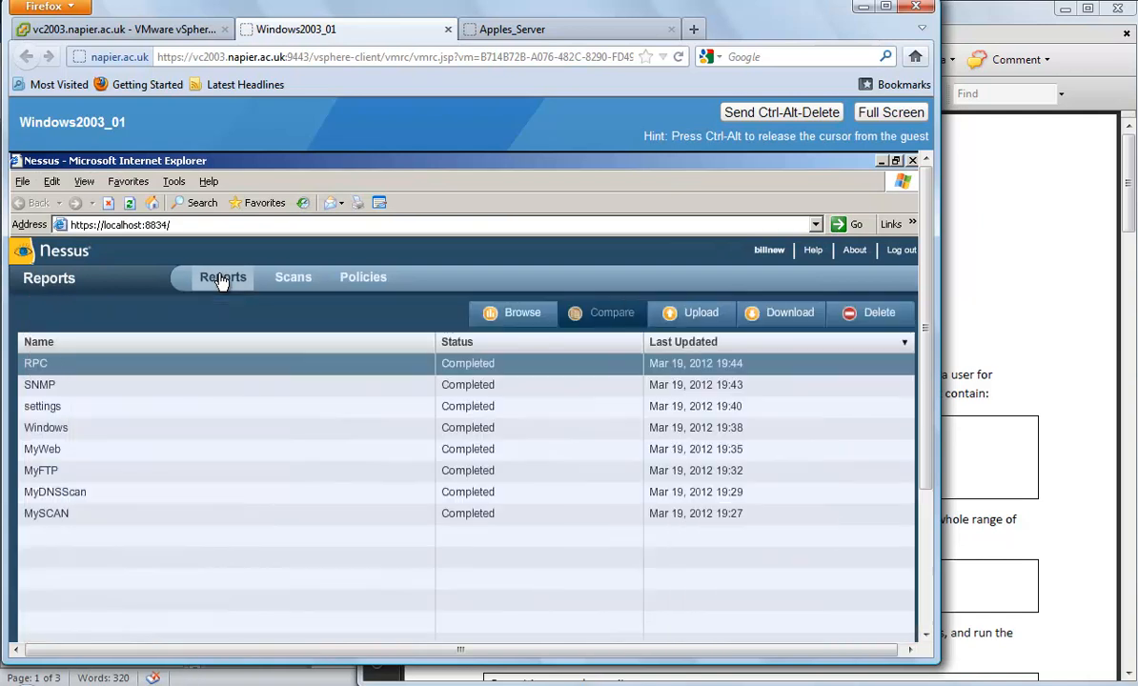
pyautogui.doubleClick(600, 372)
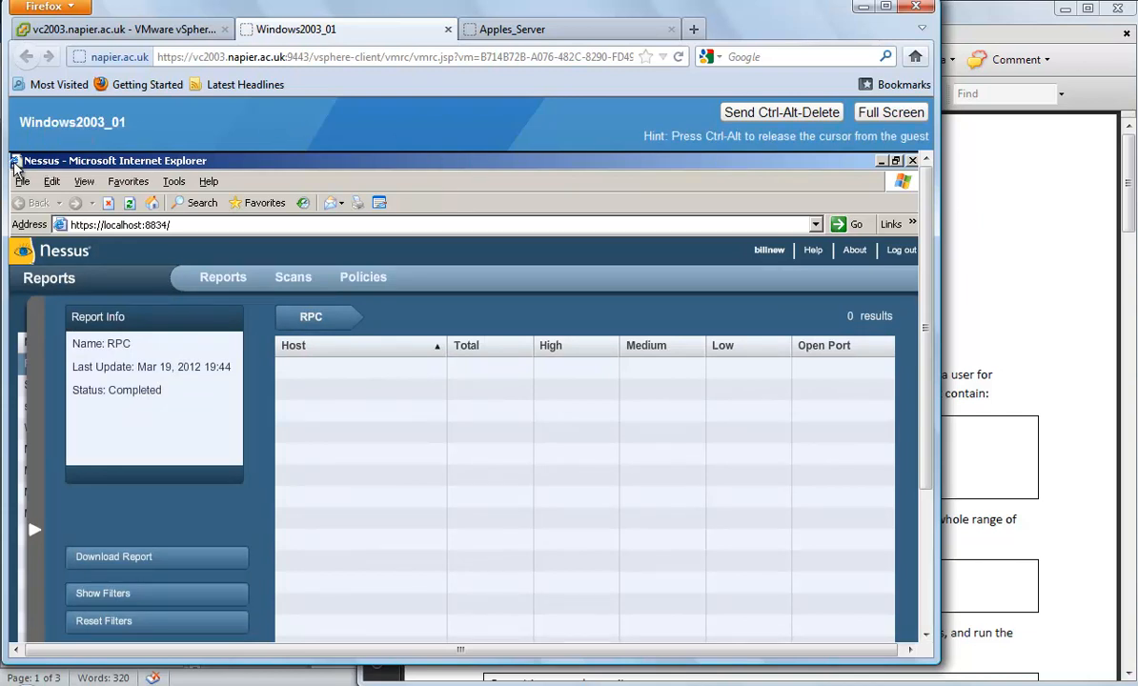
# Step: Switch to the command prompt showing Nmap's open-port results for 192.168.1.84
pyautogui.hotkey('alt', 'Tab')
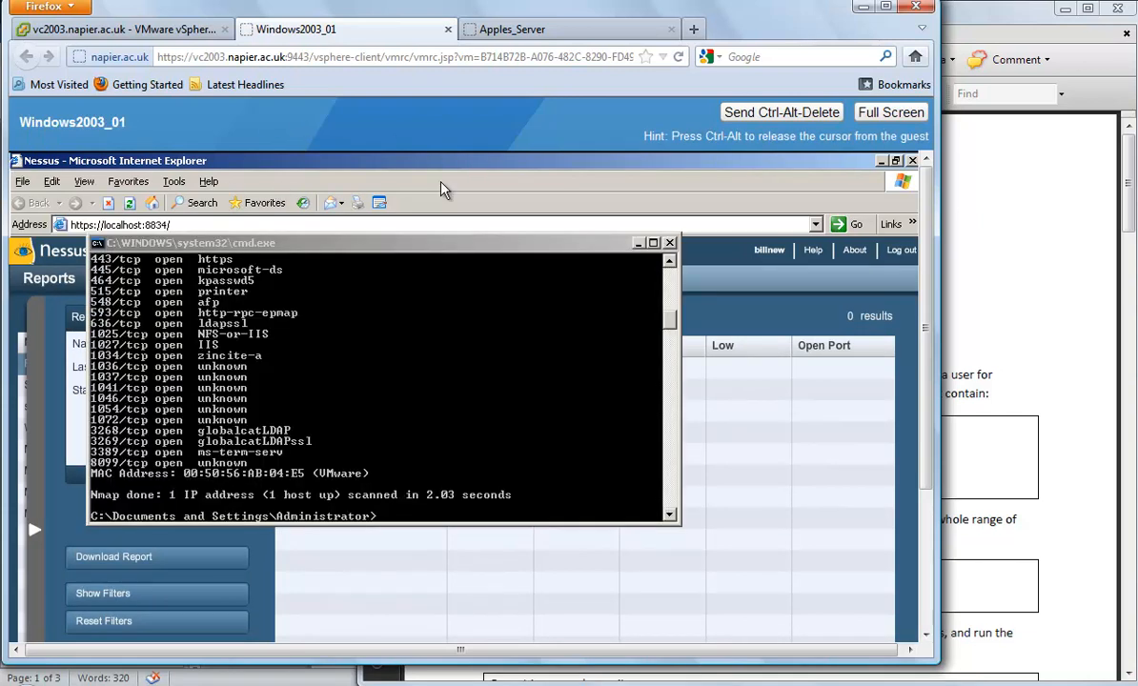
pyautogui.moveTo(667, 323); pyautogui.dragTo(671, 307)
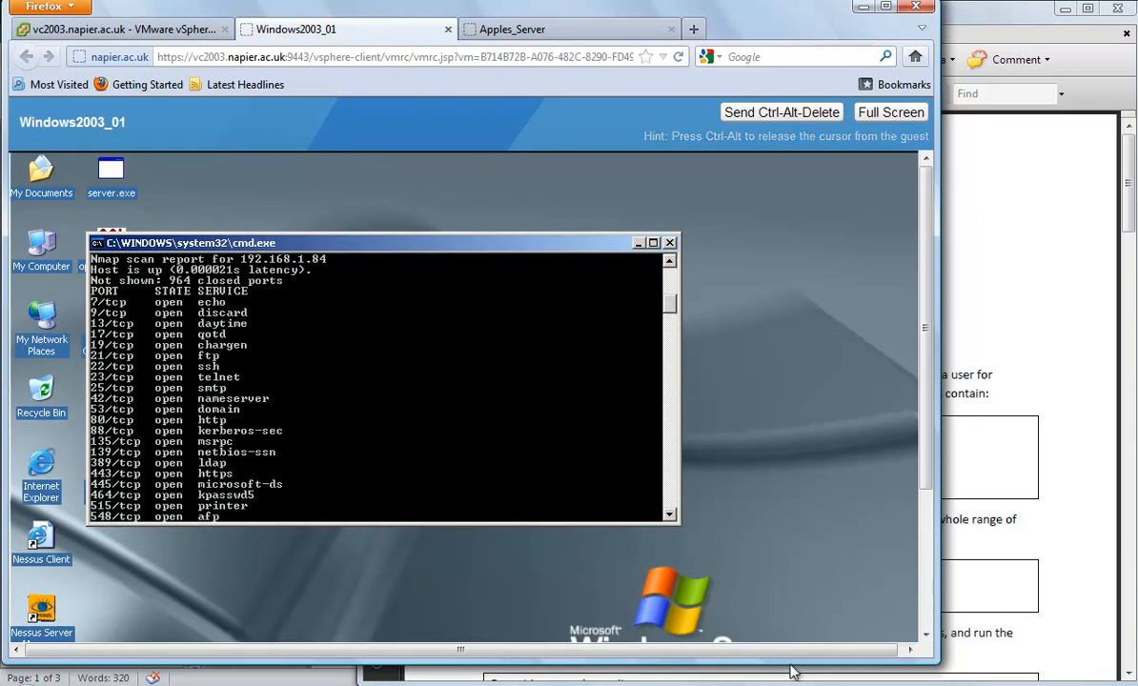
pyautogui.moveTo(835, 684)
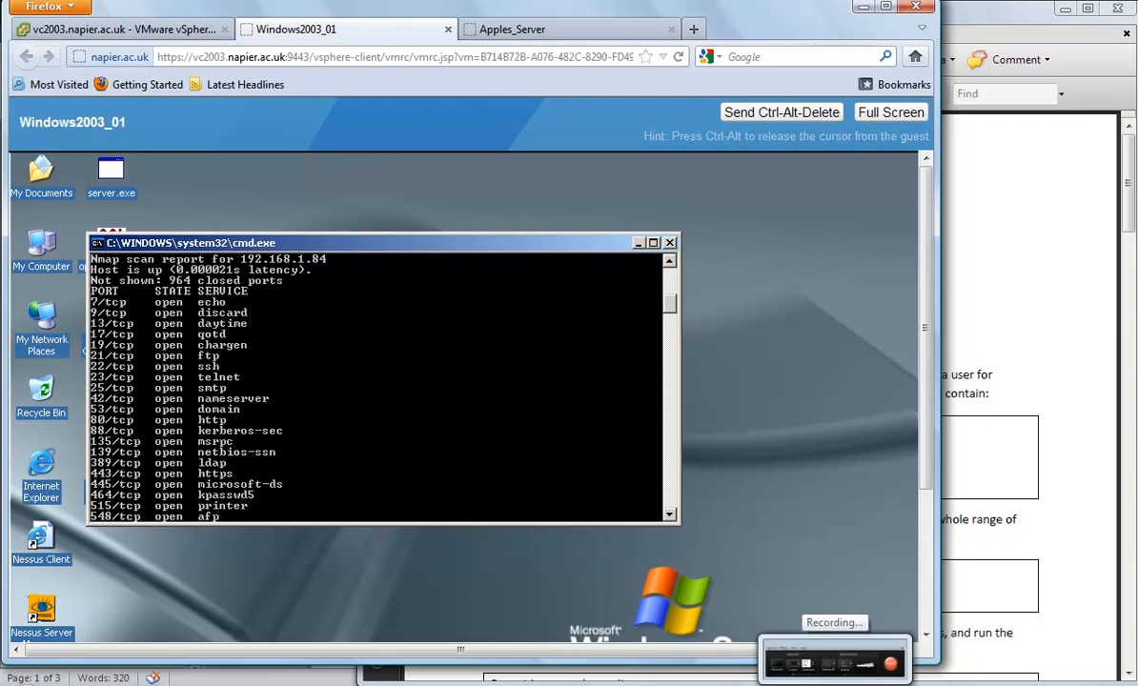
pyautogui.click(834, 659)
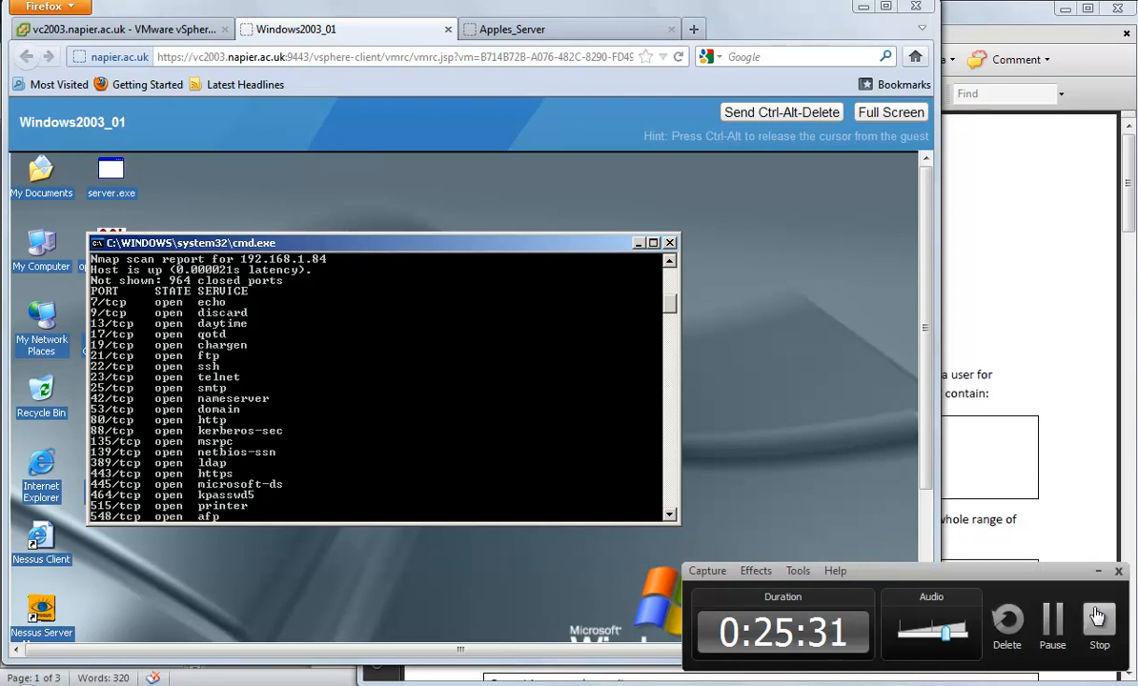